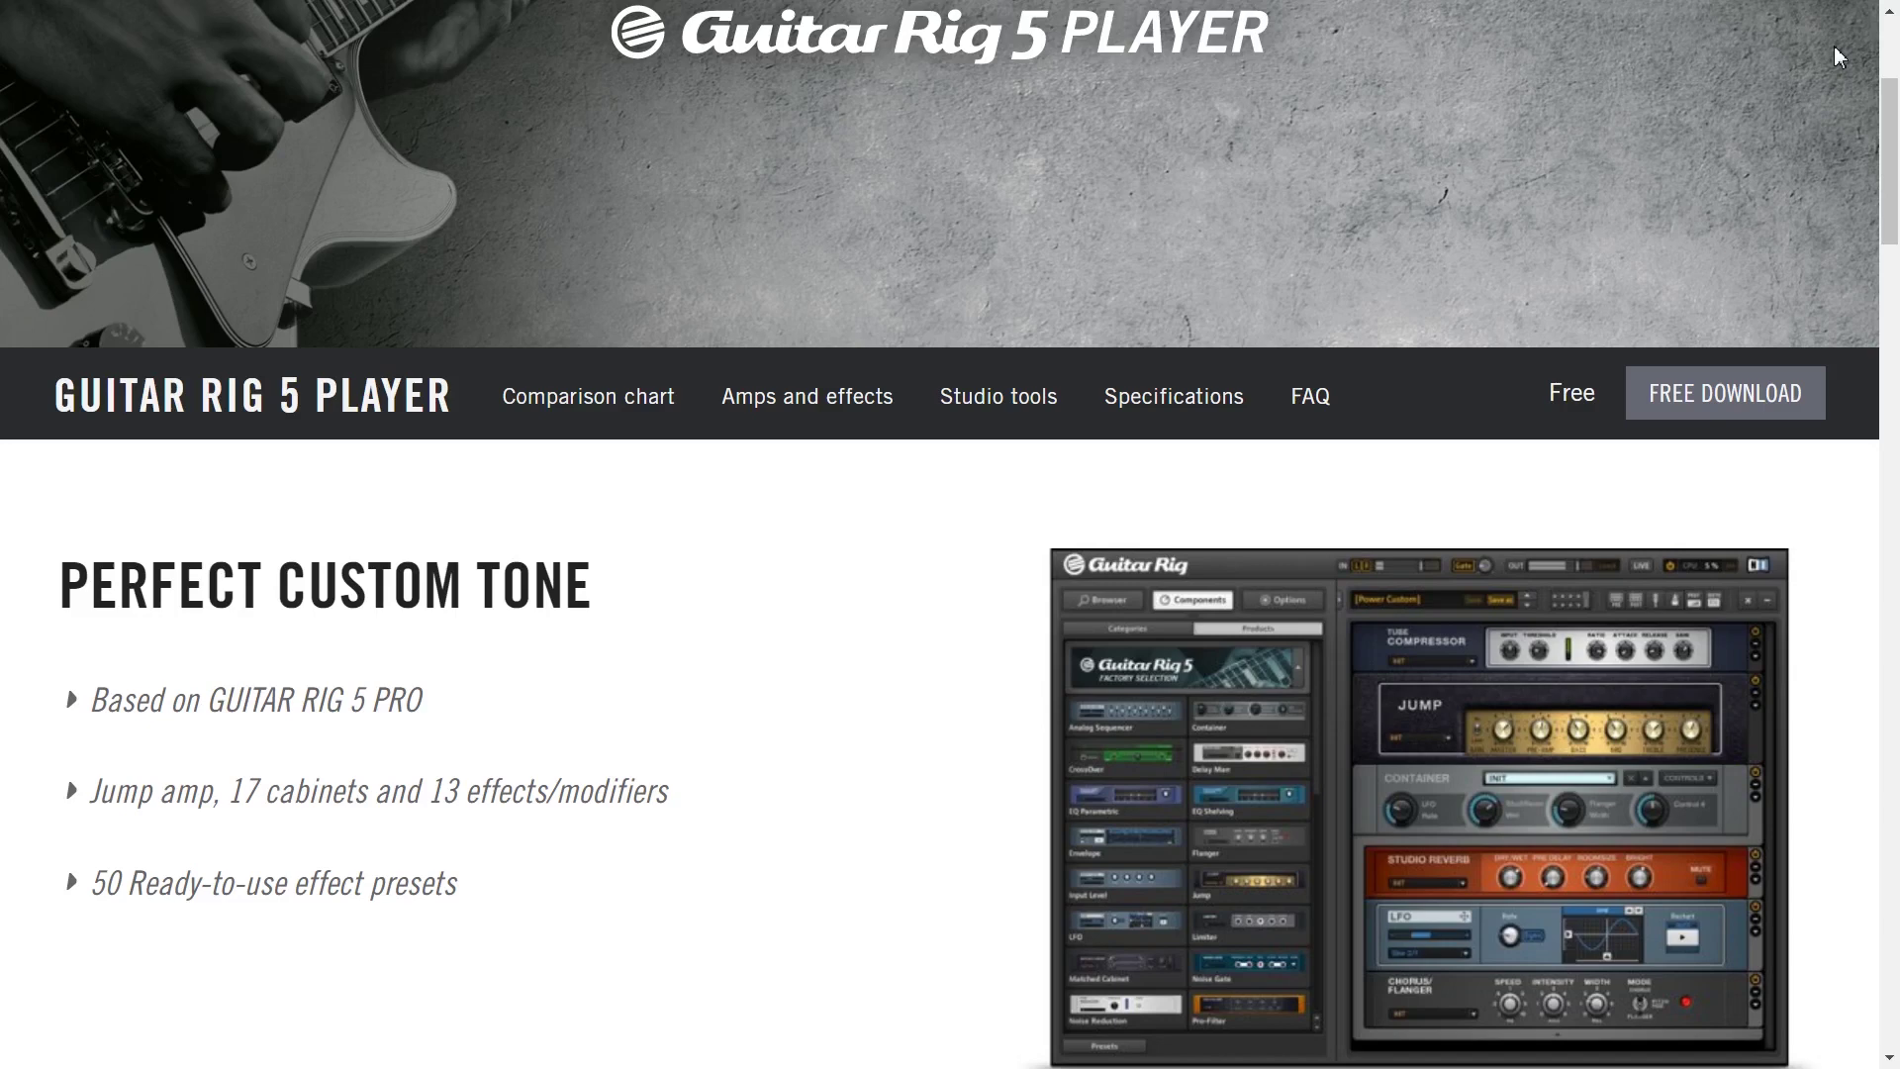
Scroll down through the Guitar Rig 5 Player product overview page
{"action": "scroll", "coordinate": [1835, 49], "scroll_direction": "down", "scroll_amount": 6}
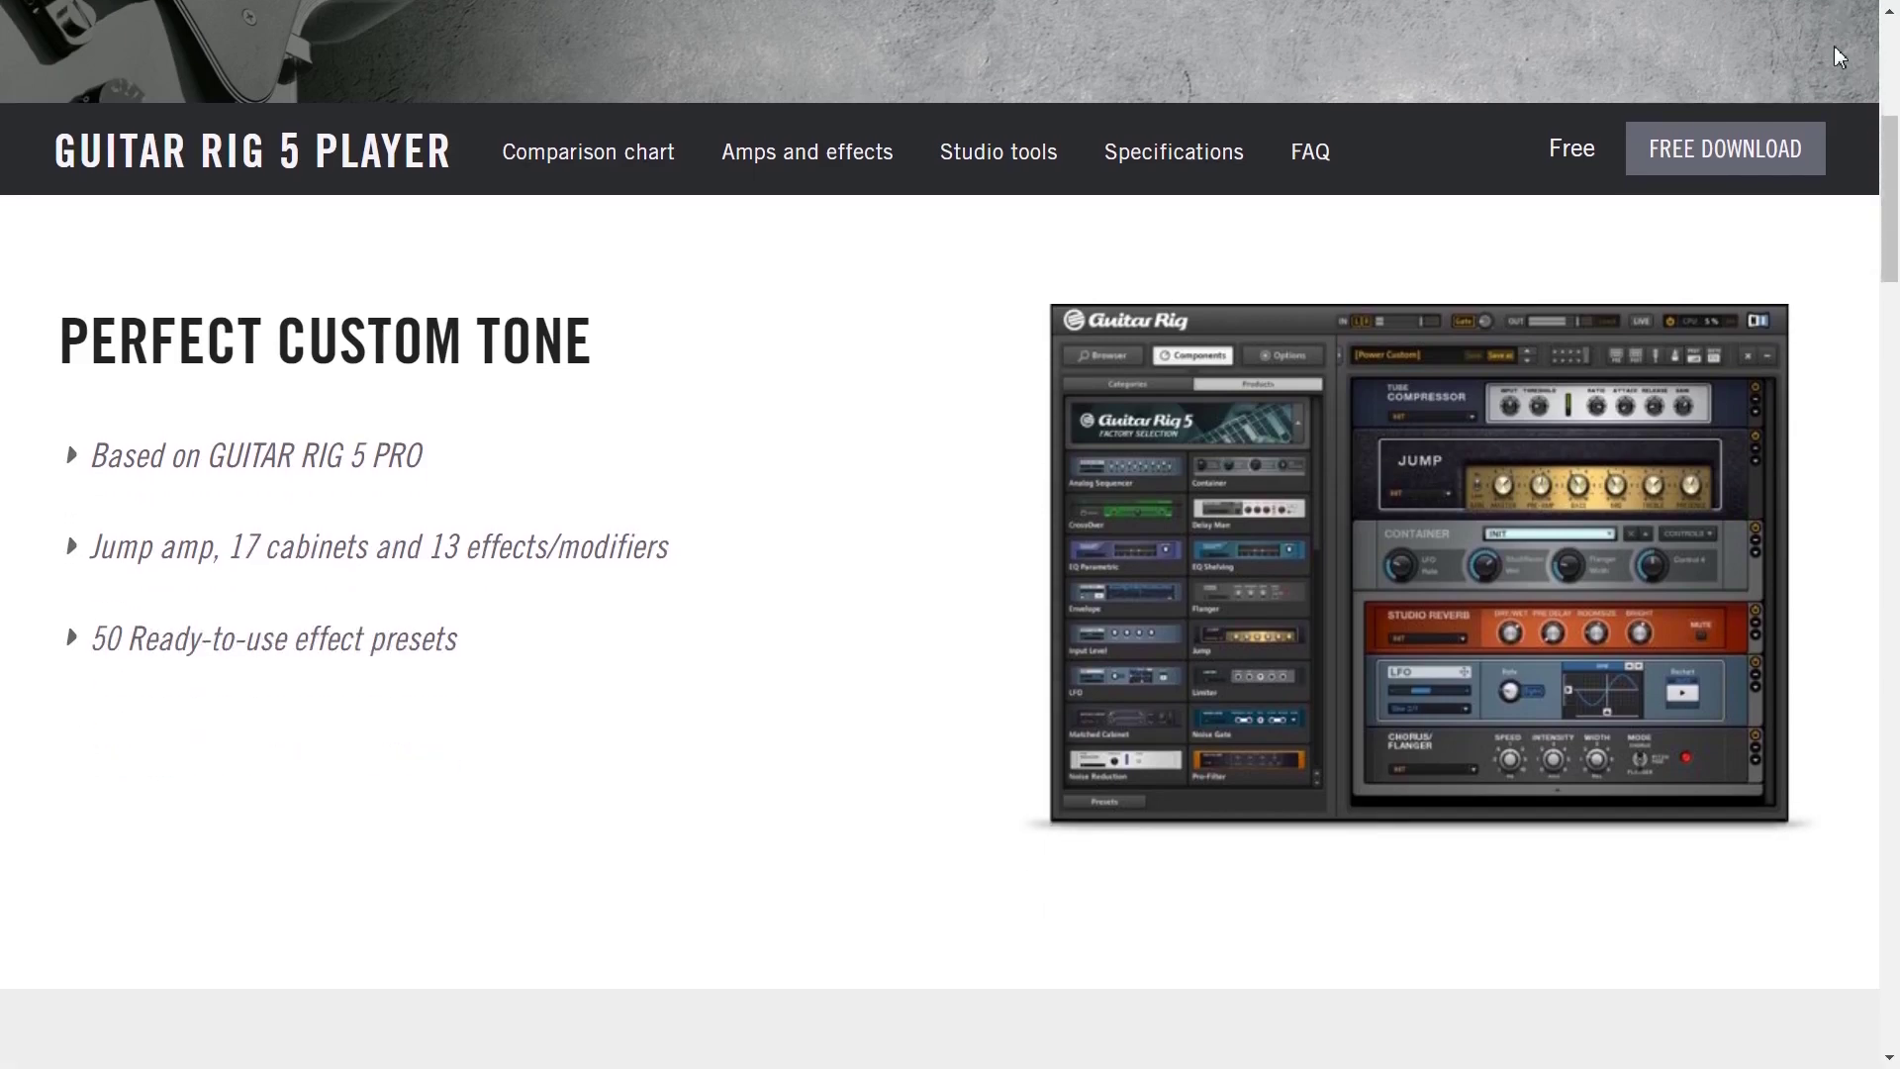
{"action": "scroll", "coordinate": [1835, 48], "scroll_direction": "down", "scroll_amount": 5}
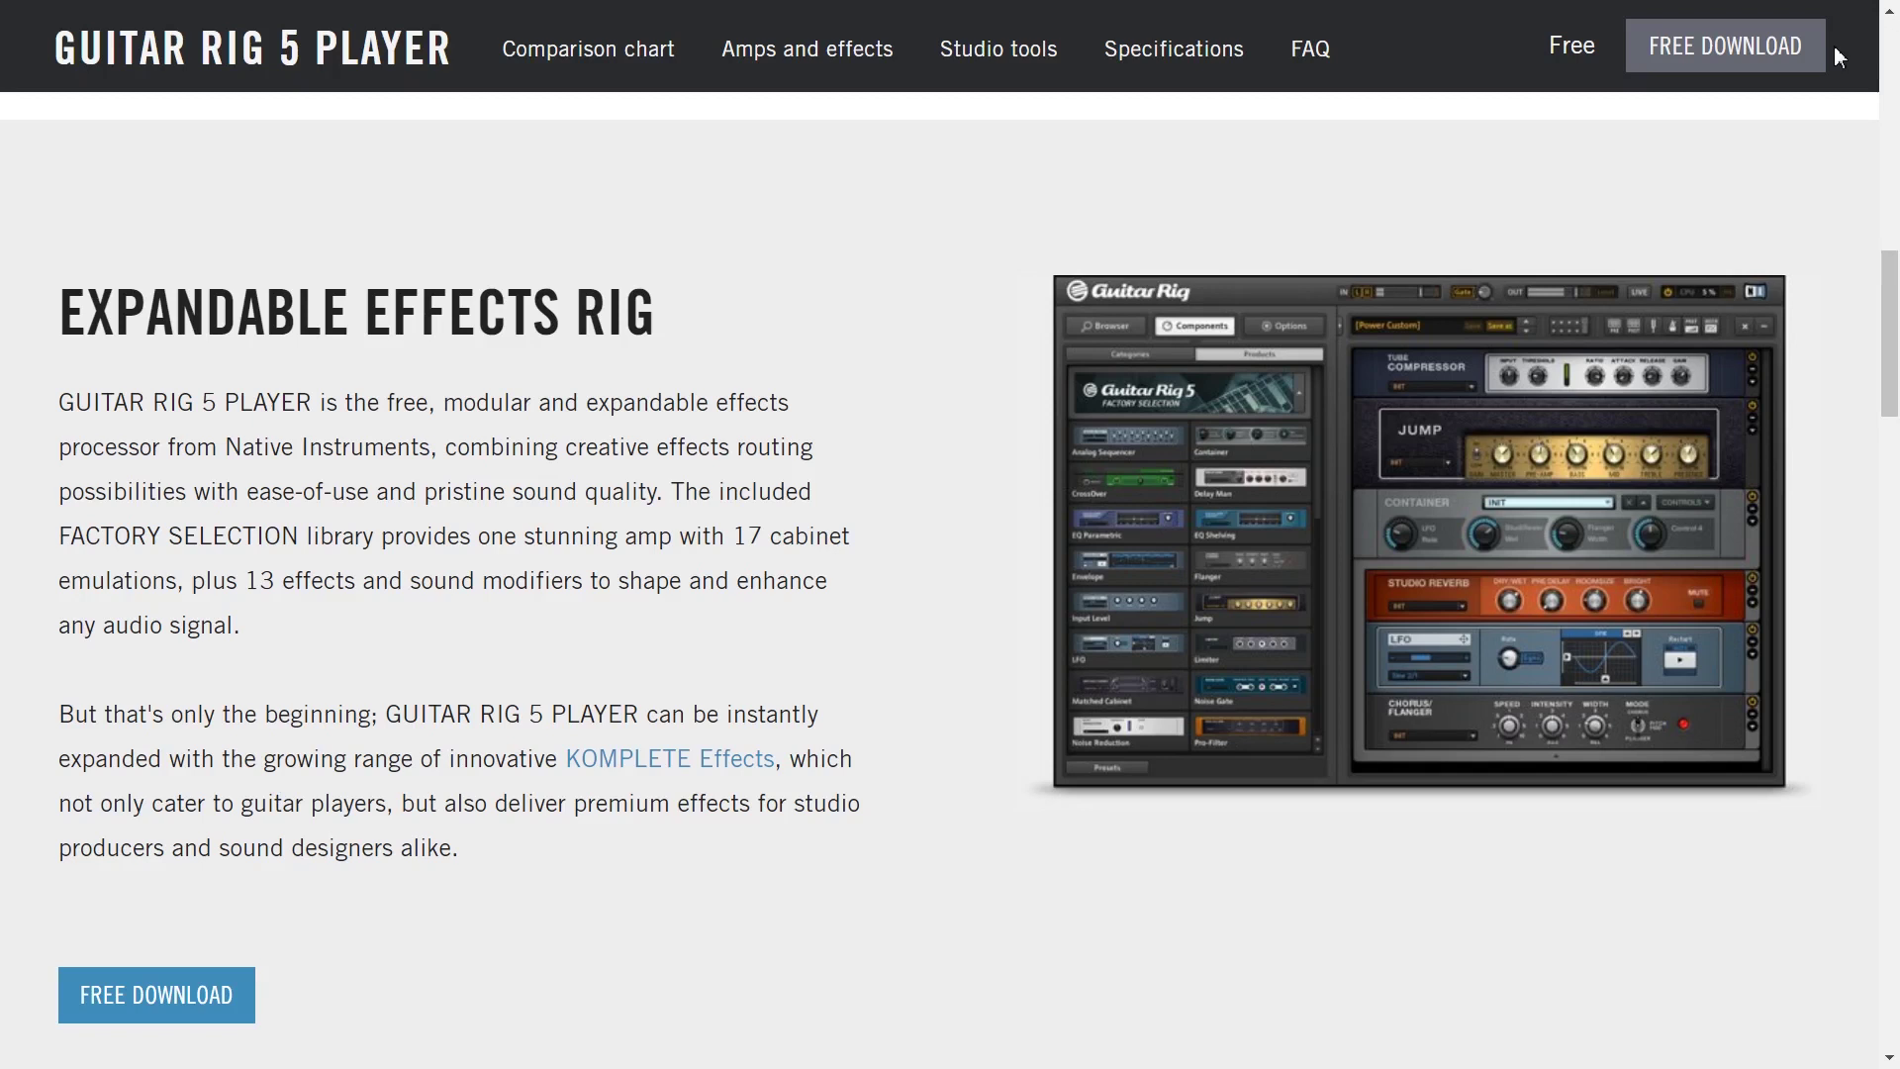
{"action": "scroll", "coordinate": [1833, 57], "scroll_direction": "down", "scroll_amount": 10}
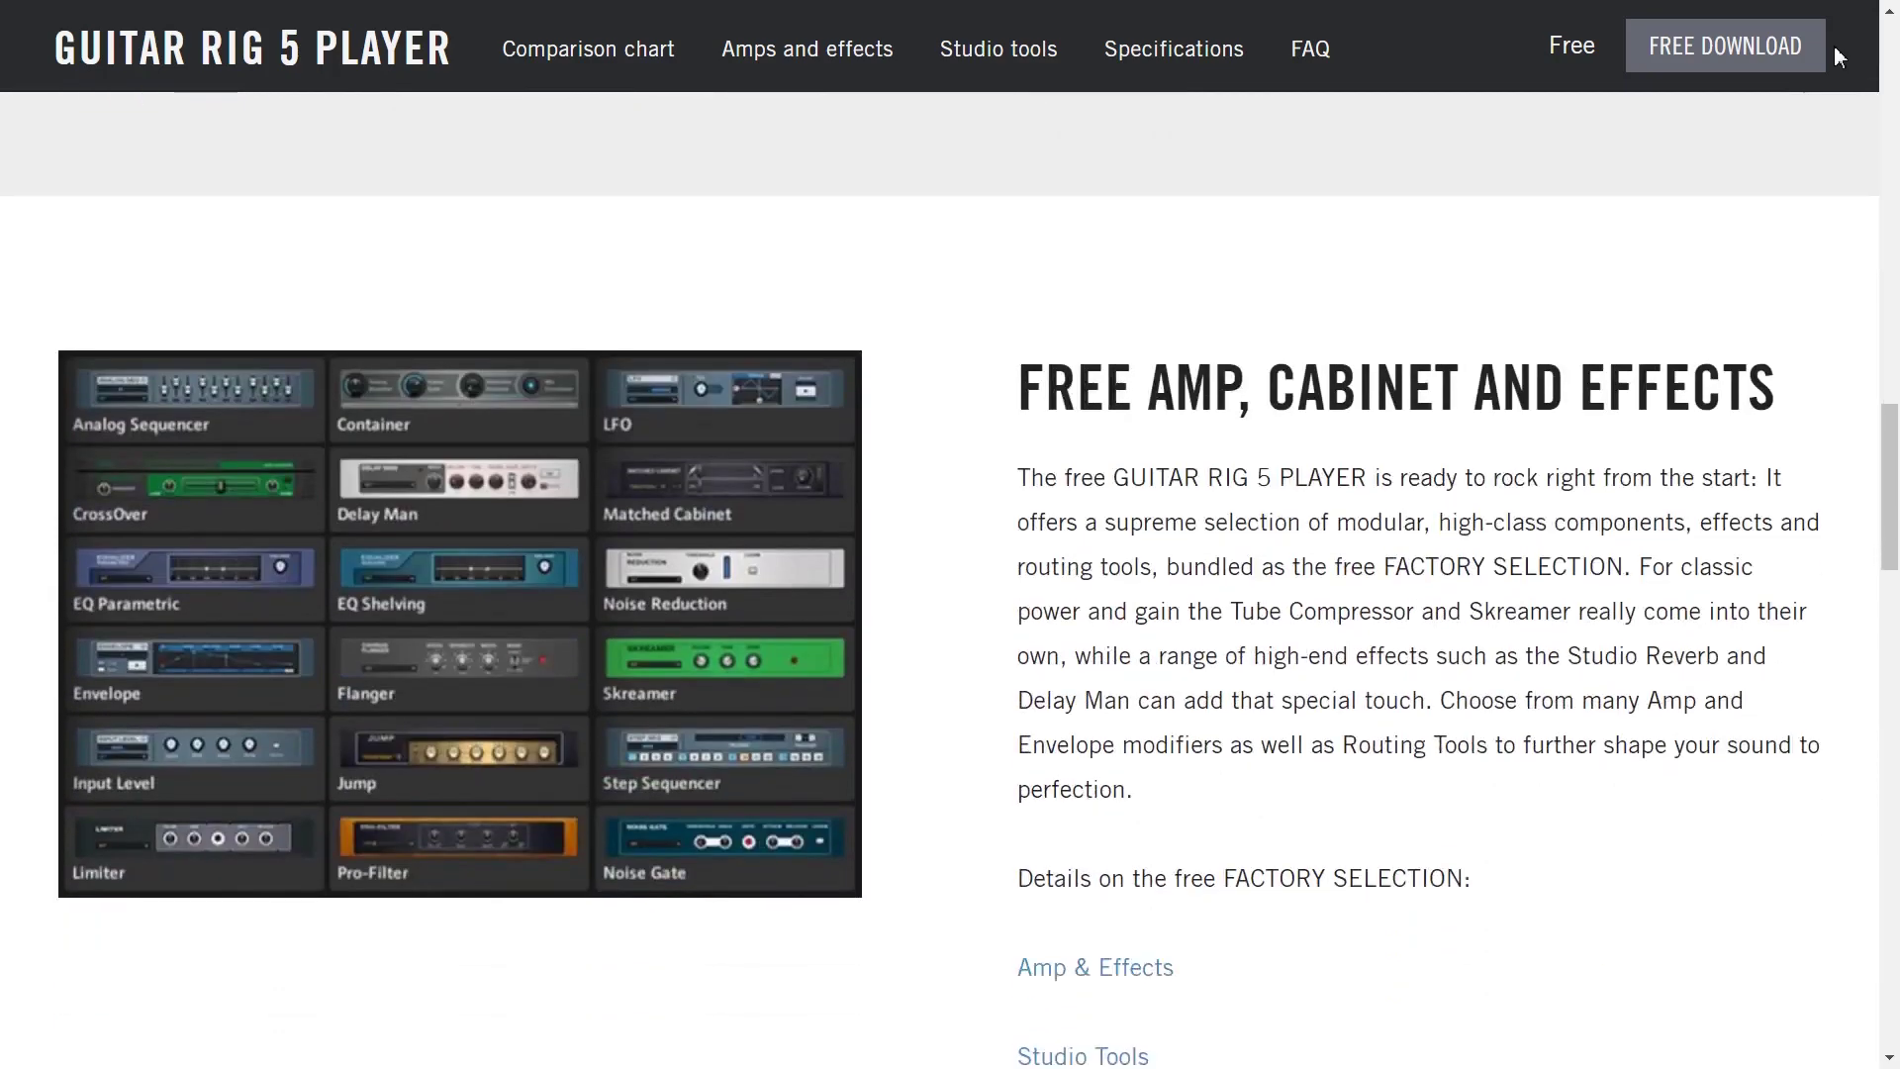
{"action": "scroll", "coordinate": [1834, 48], "scroll_direction": "down", "scroll_amount": 1}
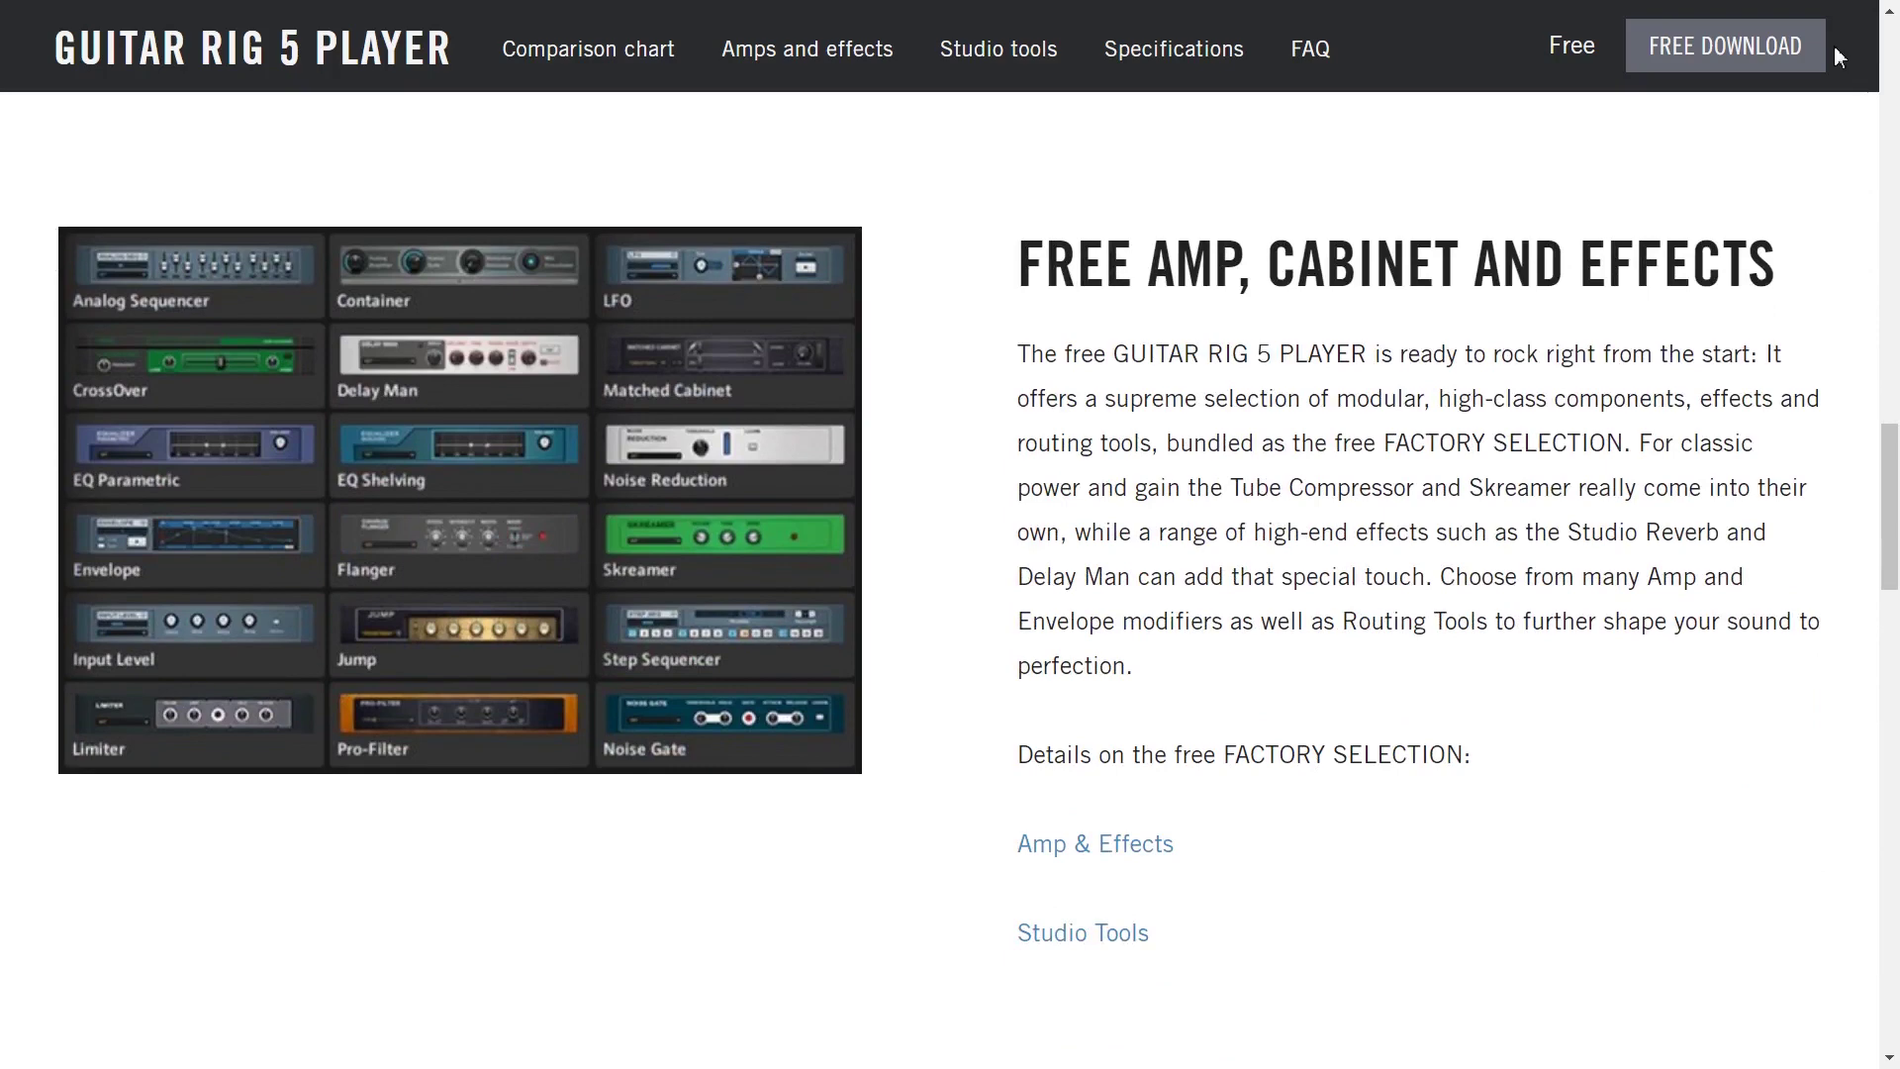
{"action": "scroll", "coordinate": [1834, 54], "scroll_direction": "down", "scroll_amount": 8}
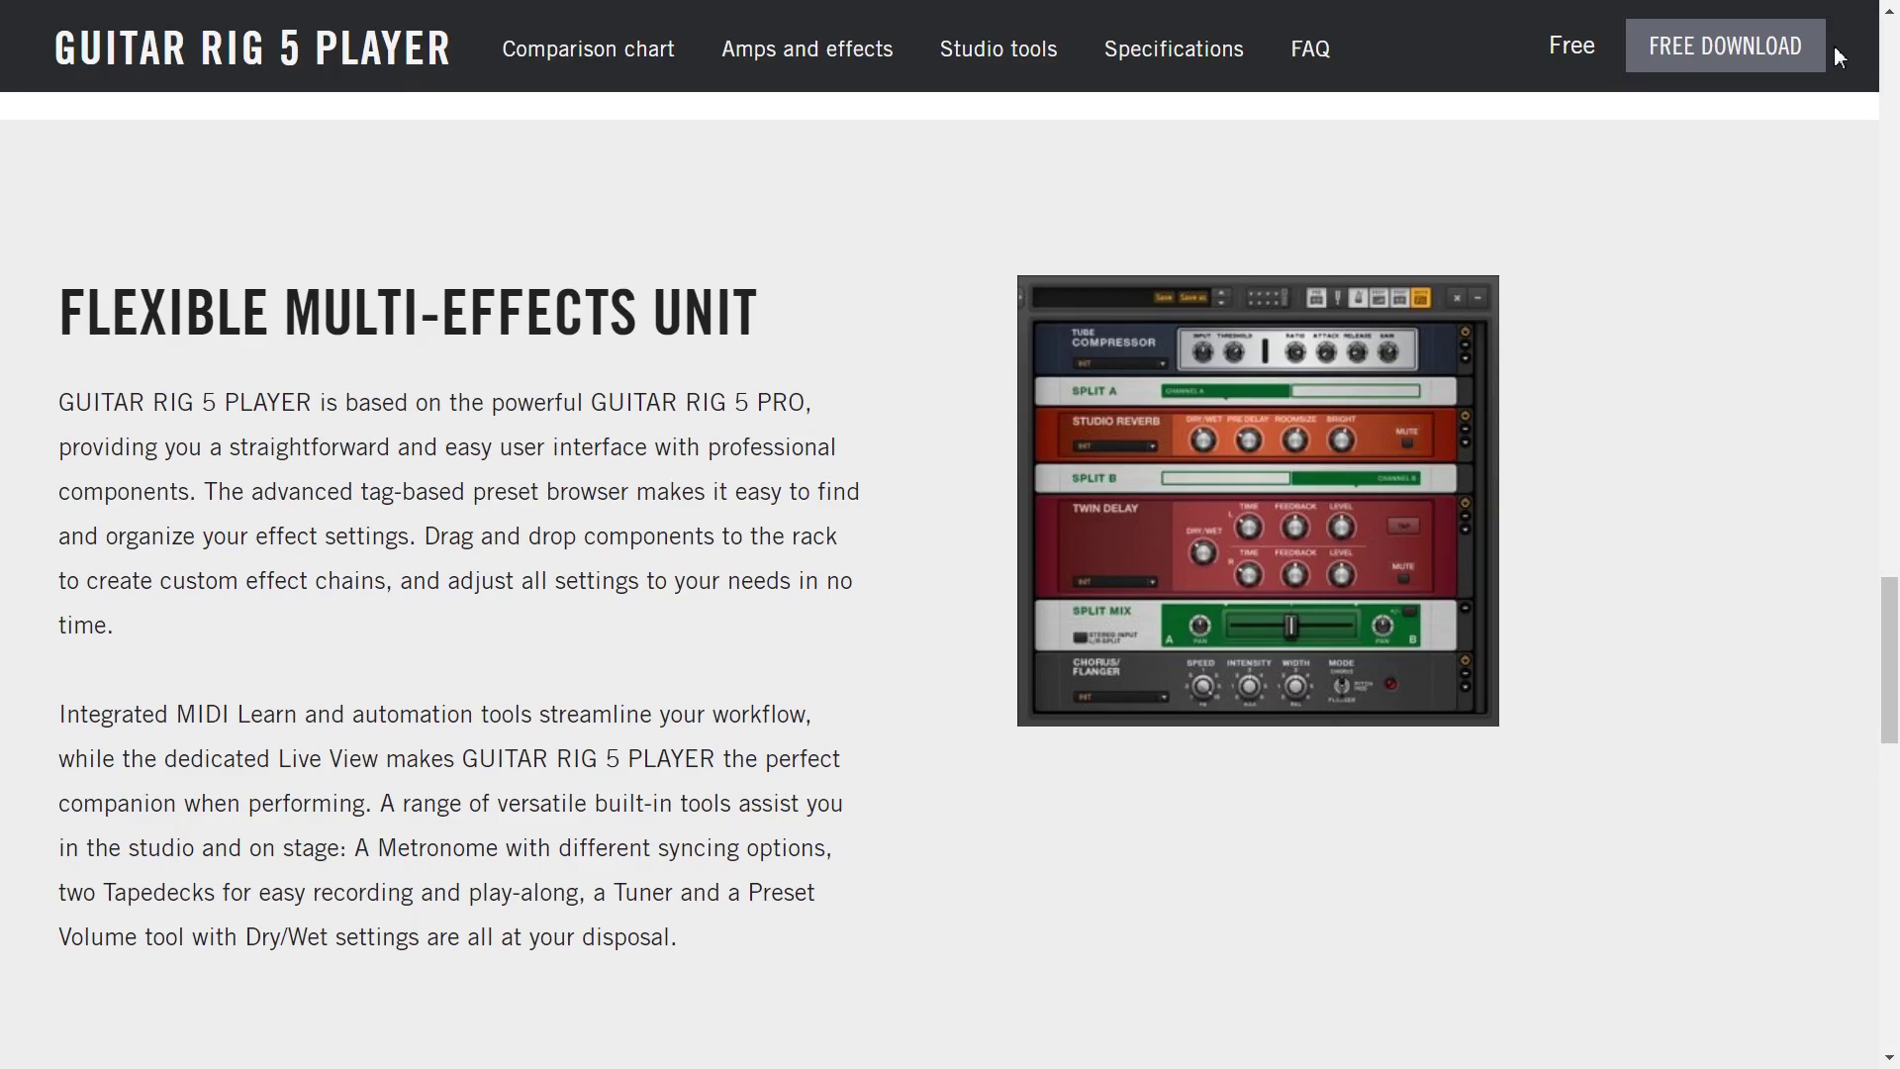
{"action": "scroll", "coordinate": [1833, 51], "scroll_direction": "down", "scroll_amount": 10}
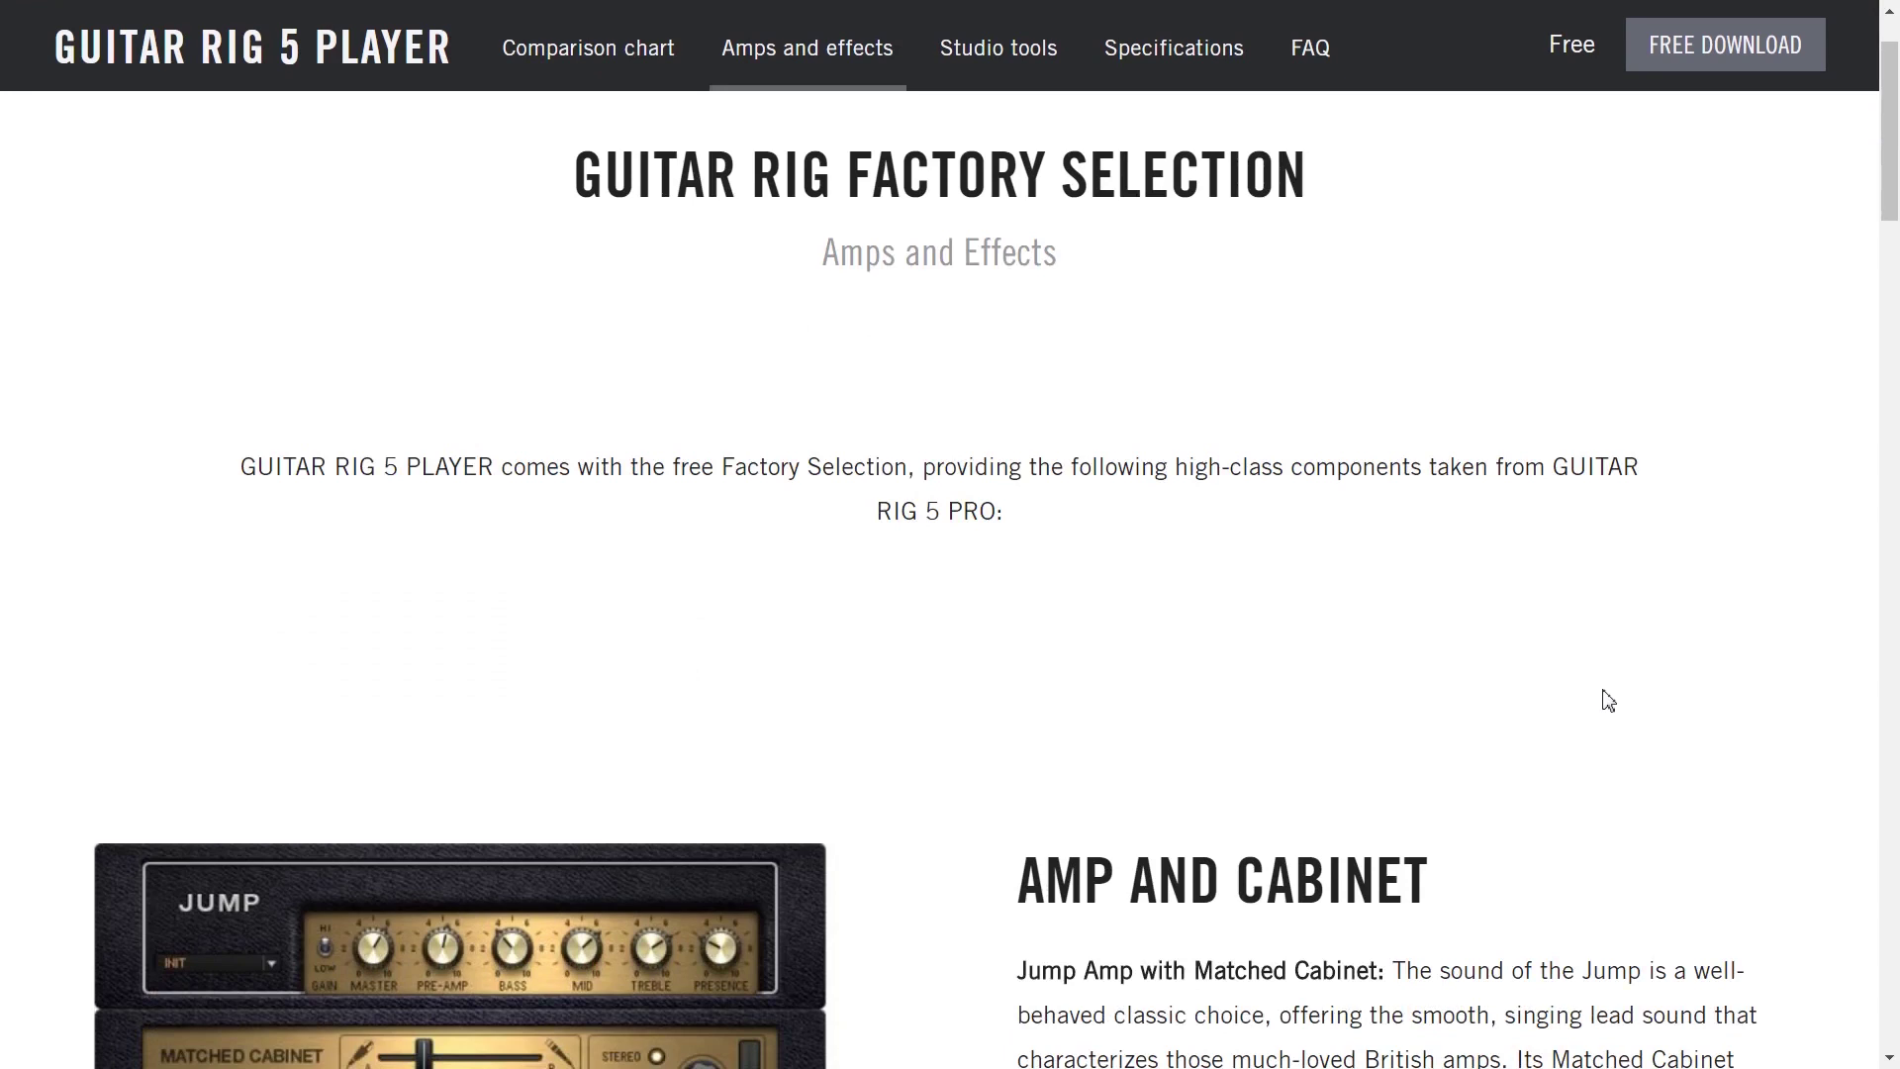
{"action": "scroll", "coordinate": [1608, 700], "scroll_direction": "down", "scroll_amount": 5}
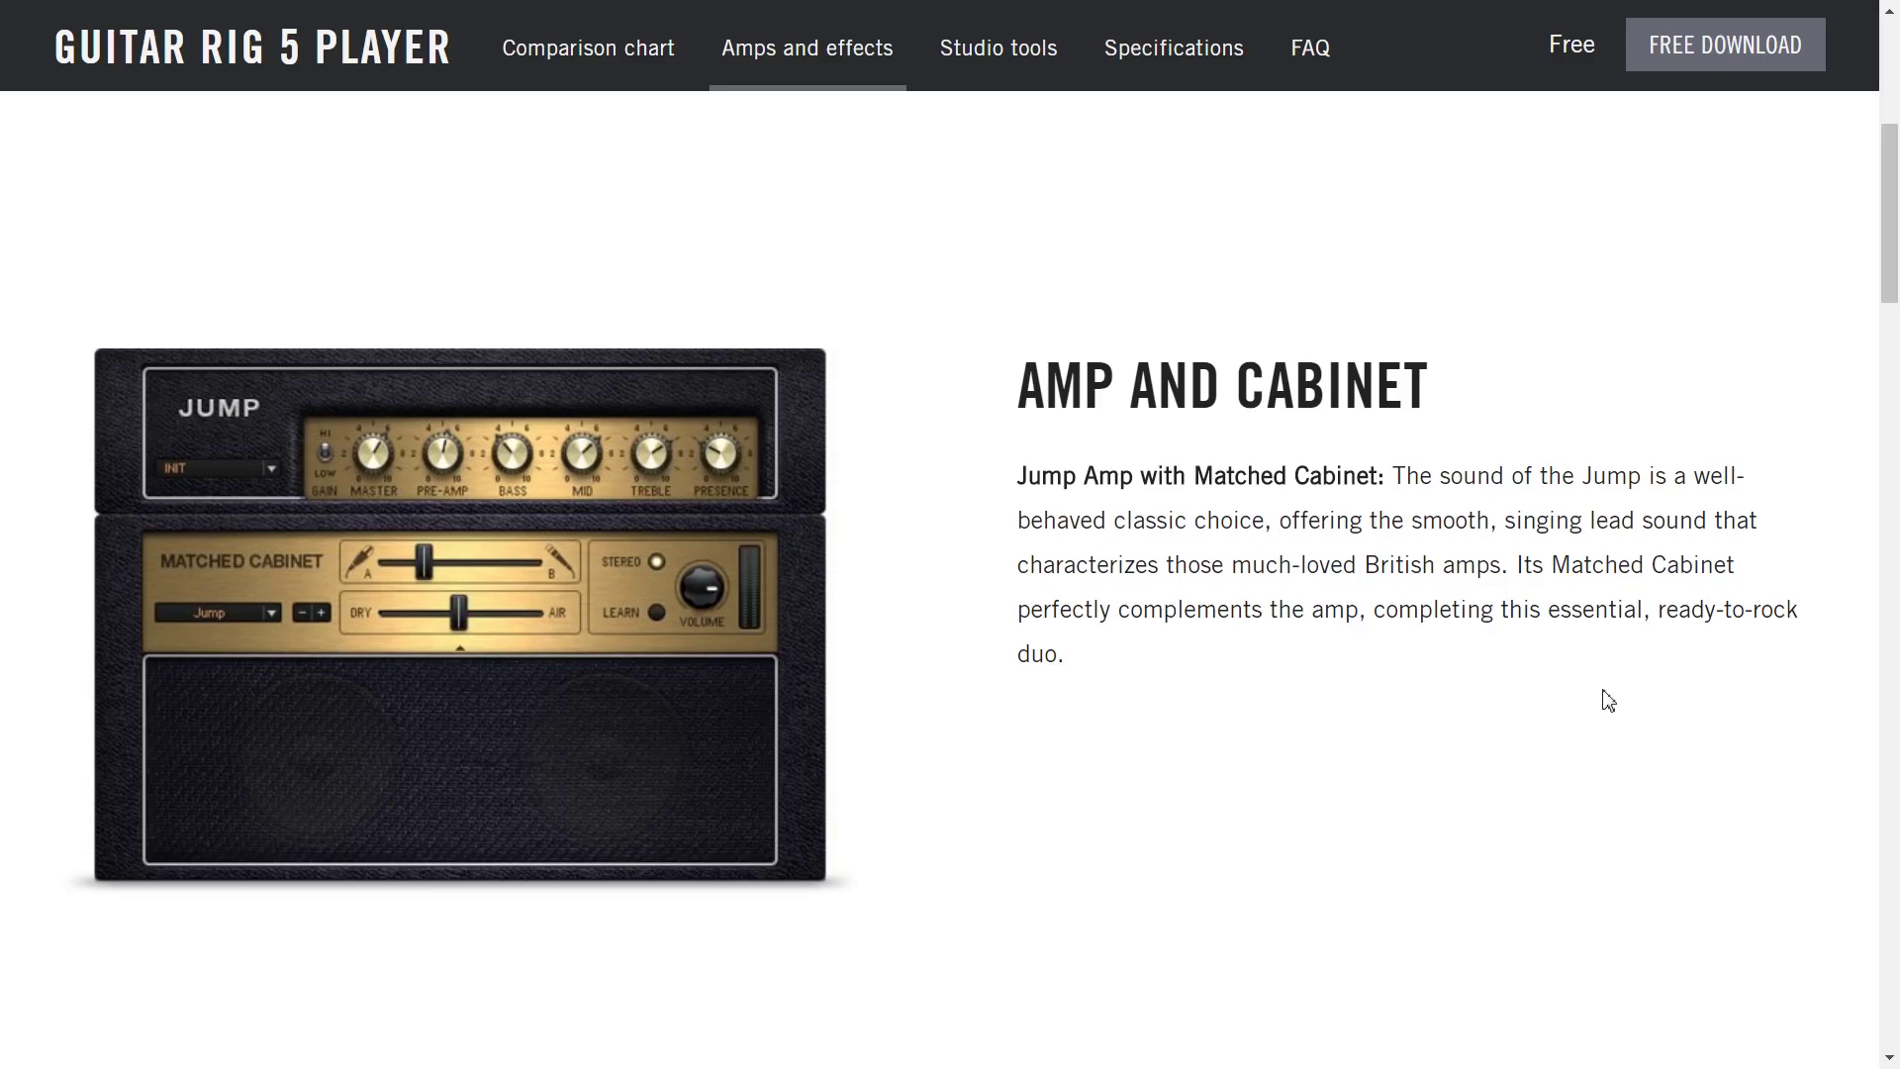
{"action": "scroll", "coordinate": [1608, 700], "scroll_direction": "down", "scroll_amount": 10}
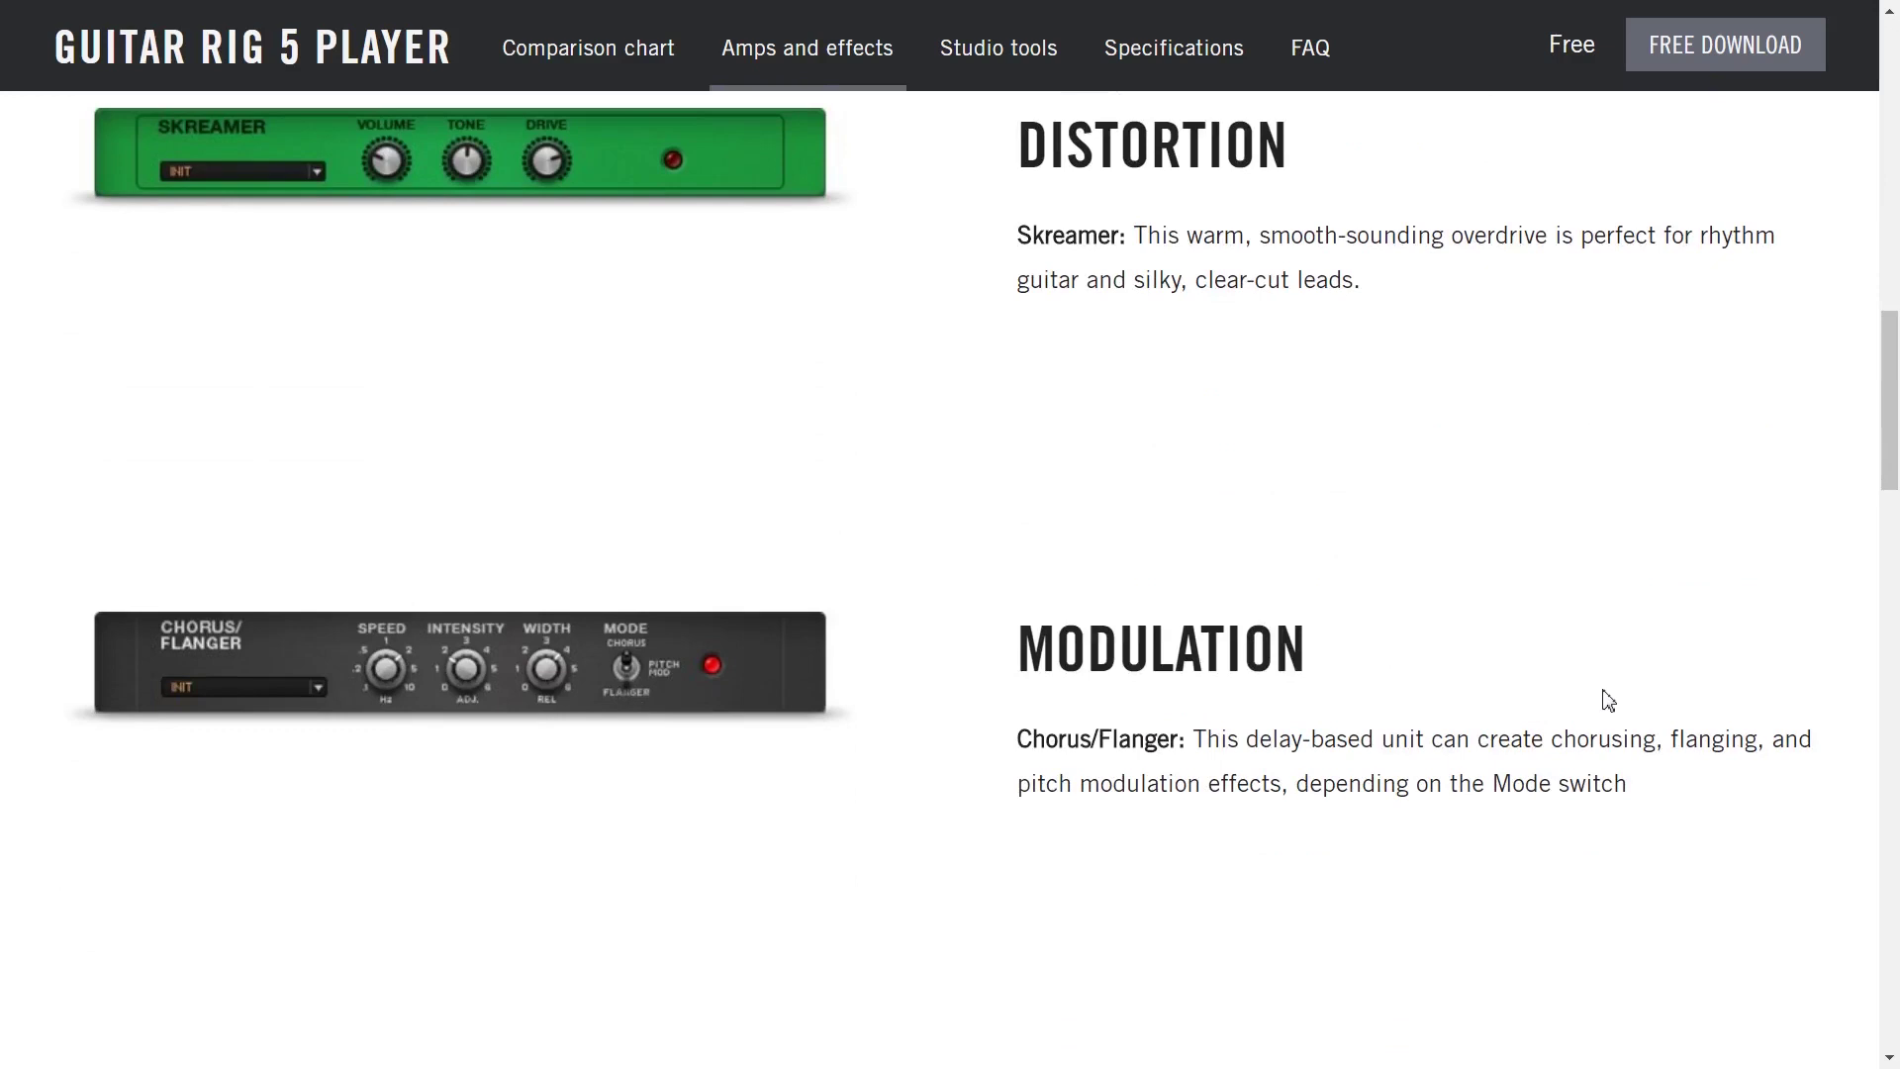
{"action": "scroll", "coordinate": [1608, 701], "scroll_direction": "down", "scroll_amount": 3}
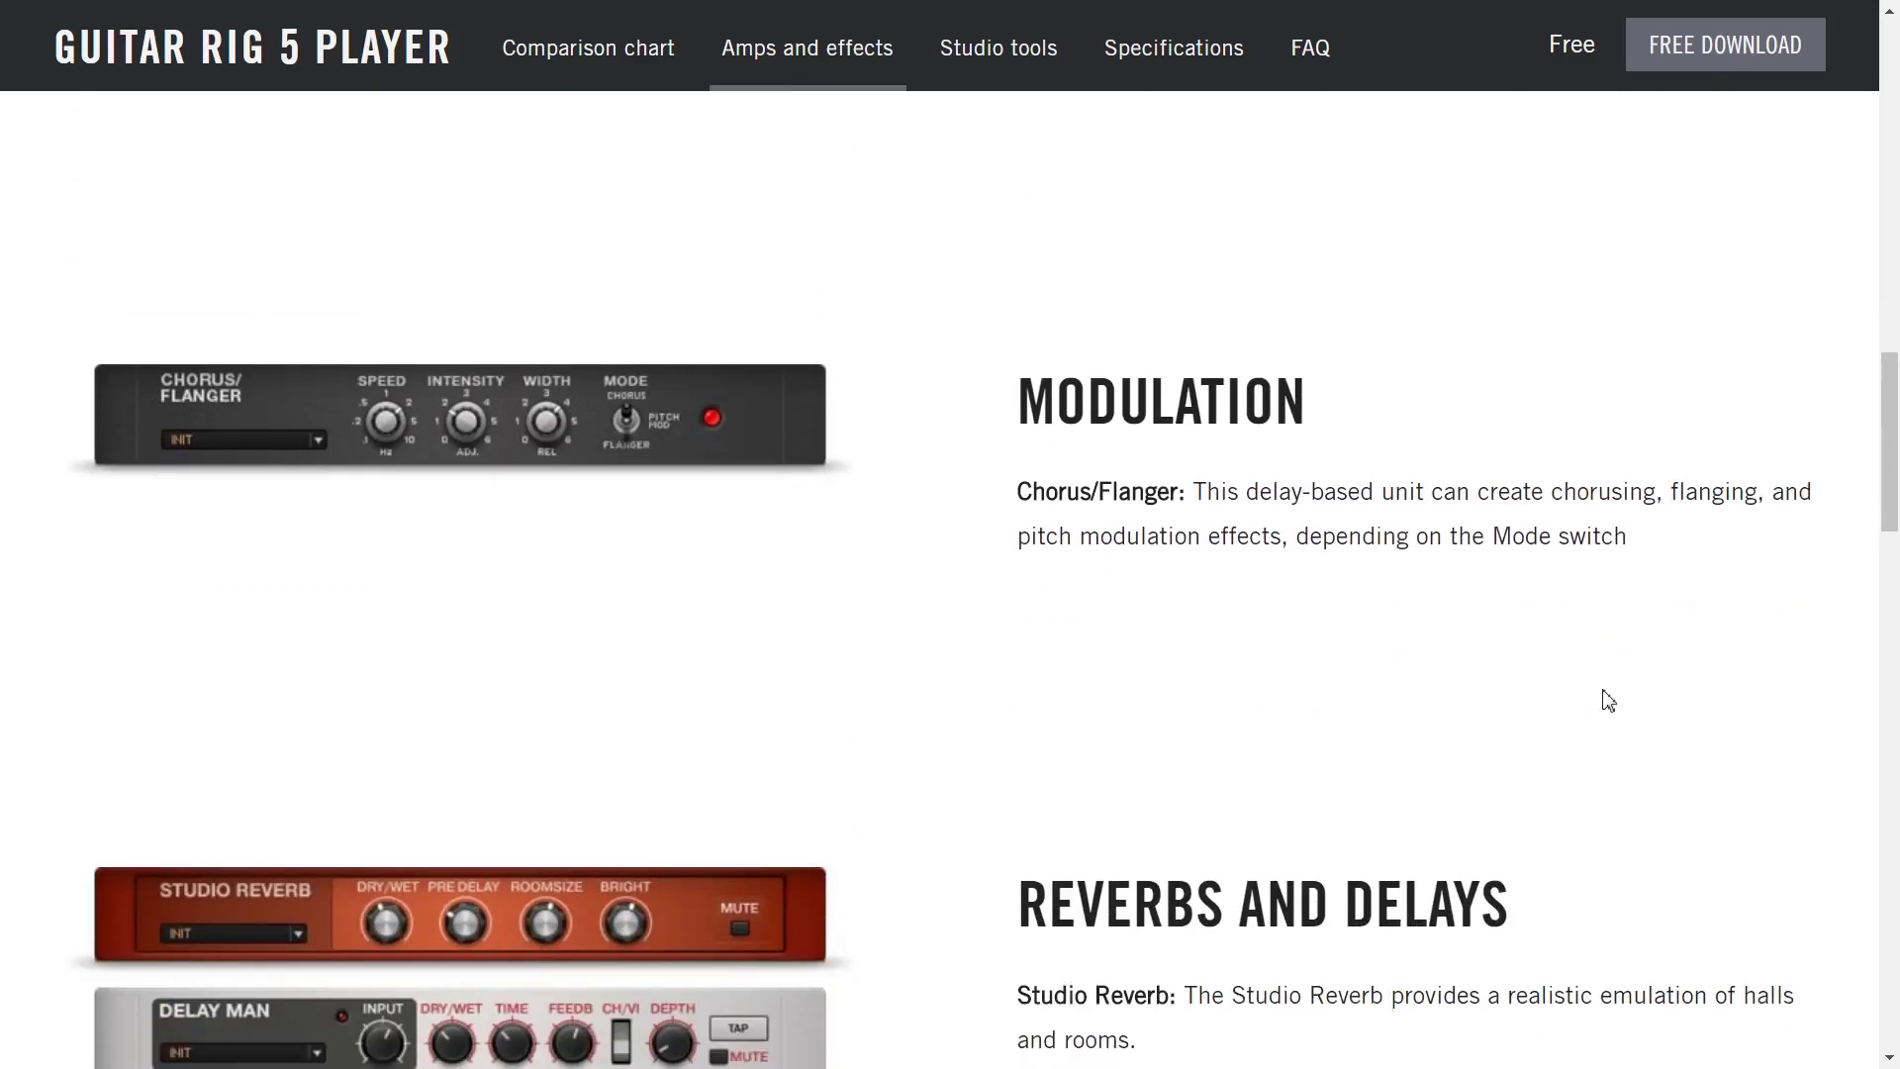
{"action": "scroll", "coordinate": [1609, 701], "scroll_direction": "down", "scroll_amount": 8}
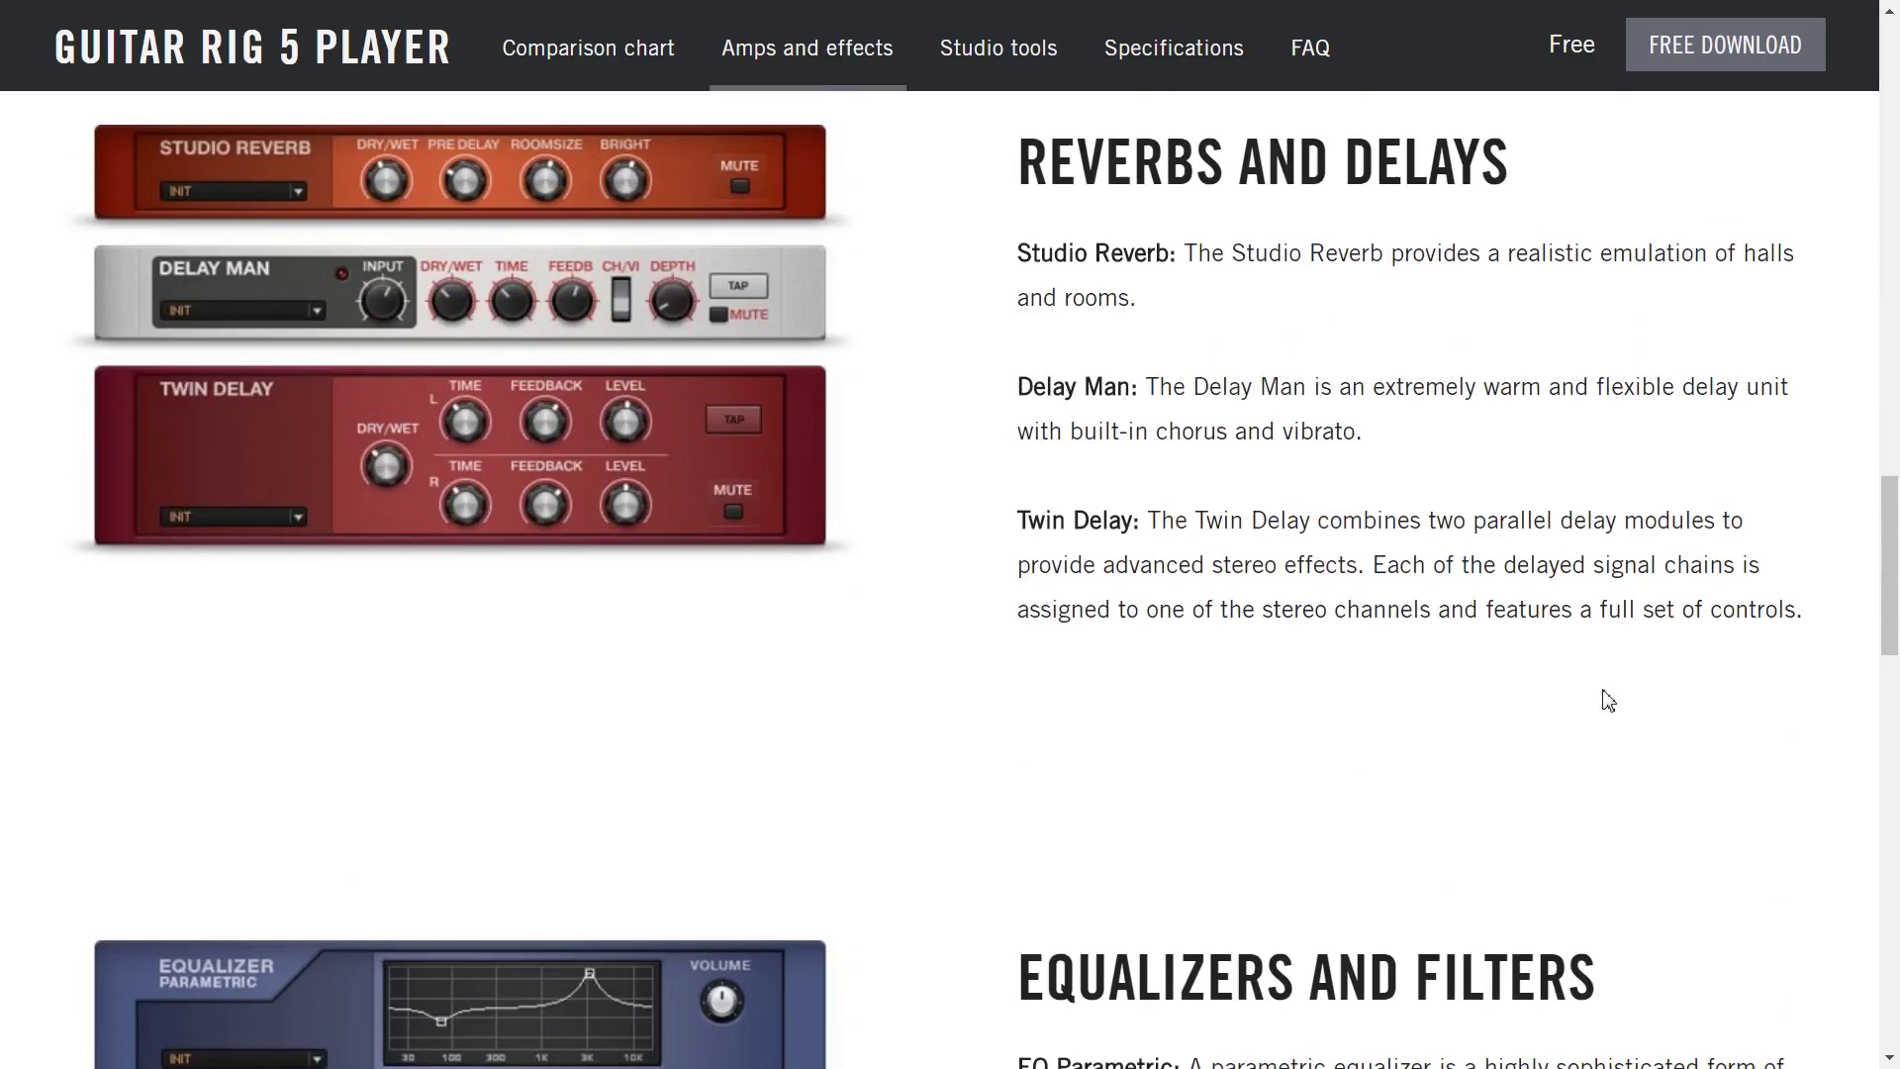
{"action": "scroll", "coordinate": [1609, 701], "scroll_direction": "down", "scroll_amount": 6}
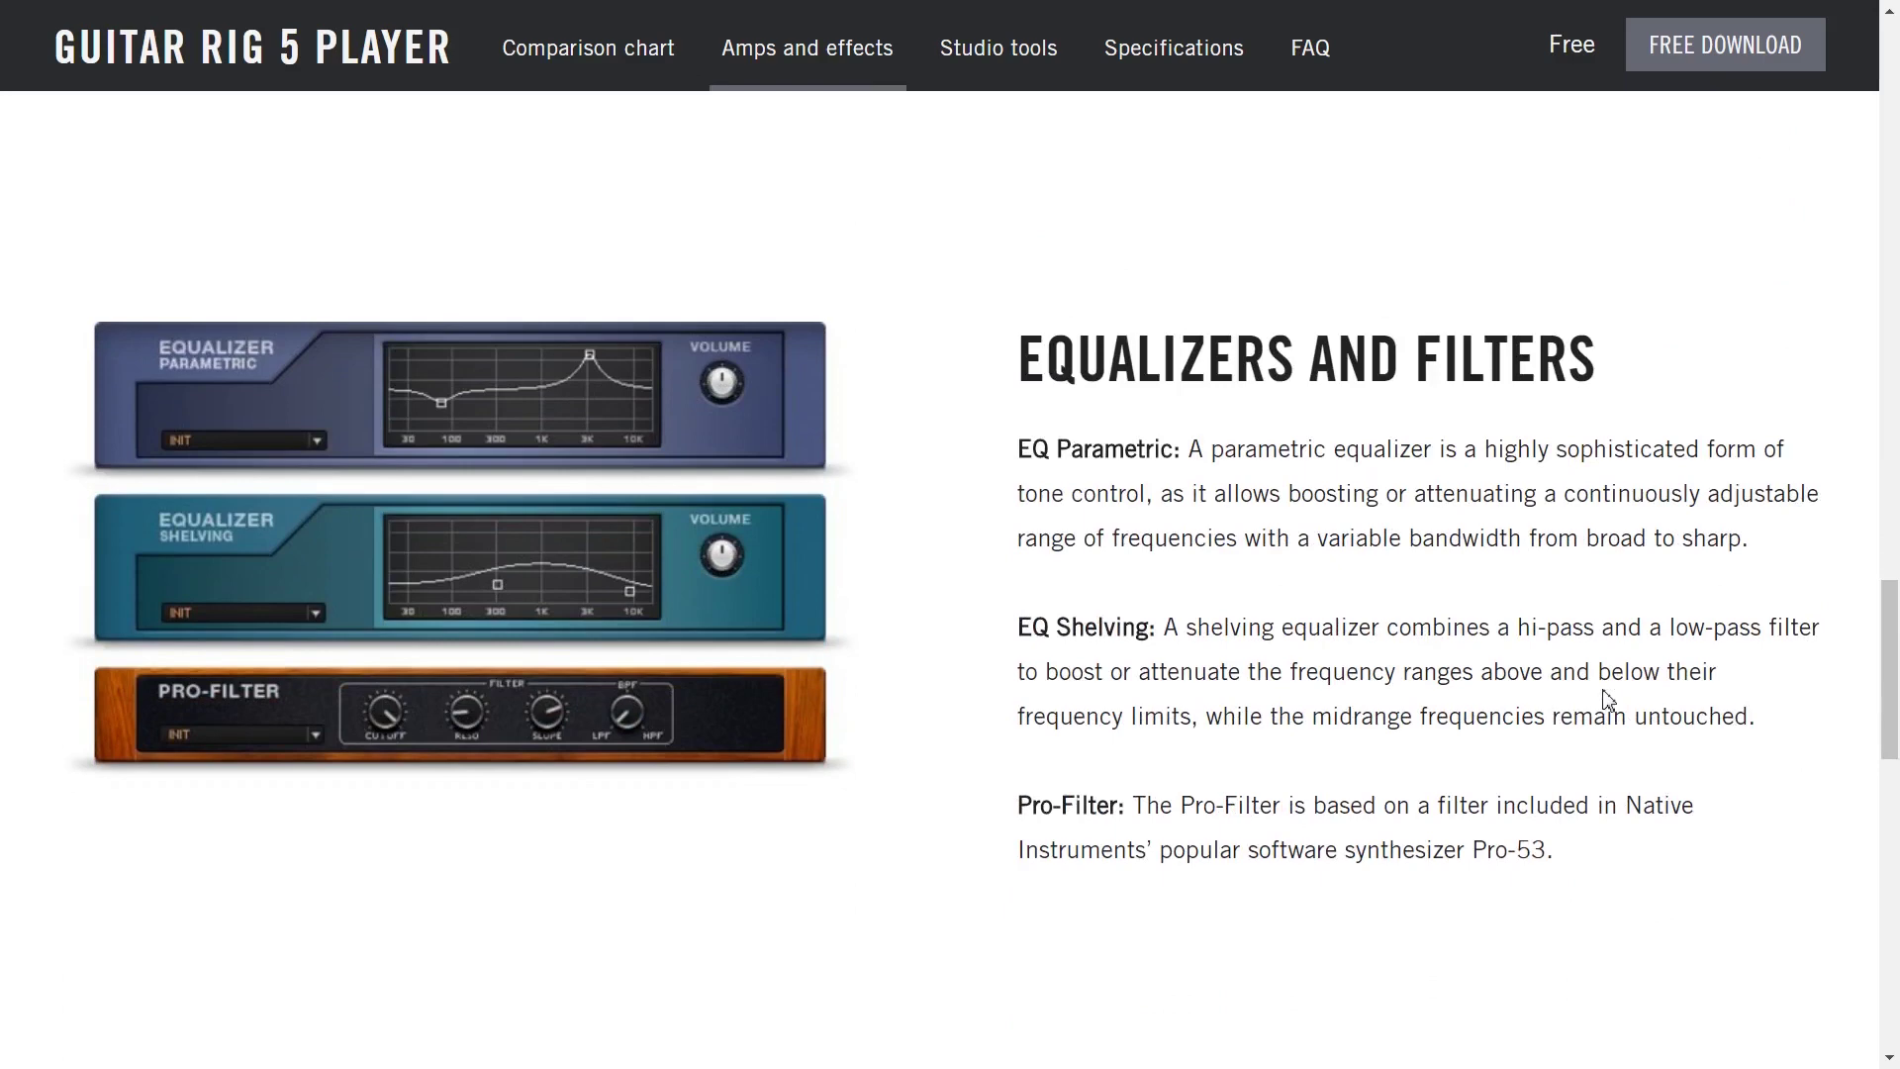
{"action": "scroll", "coordinate": [1608, 701], "scroll_direction": "down", "scroll_amount": 8}
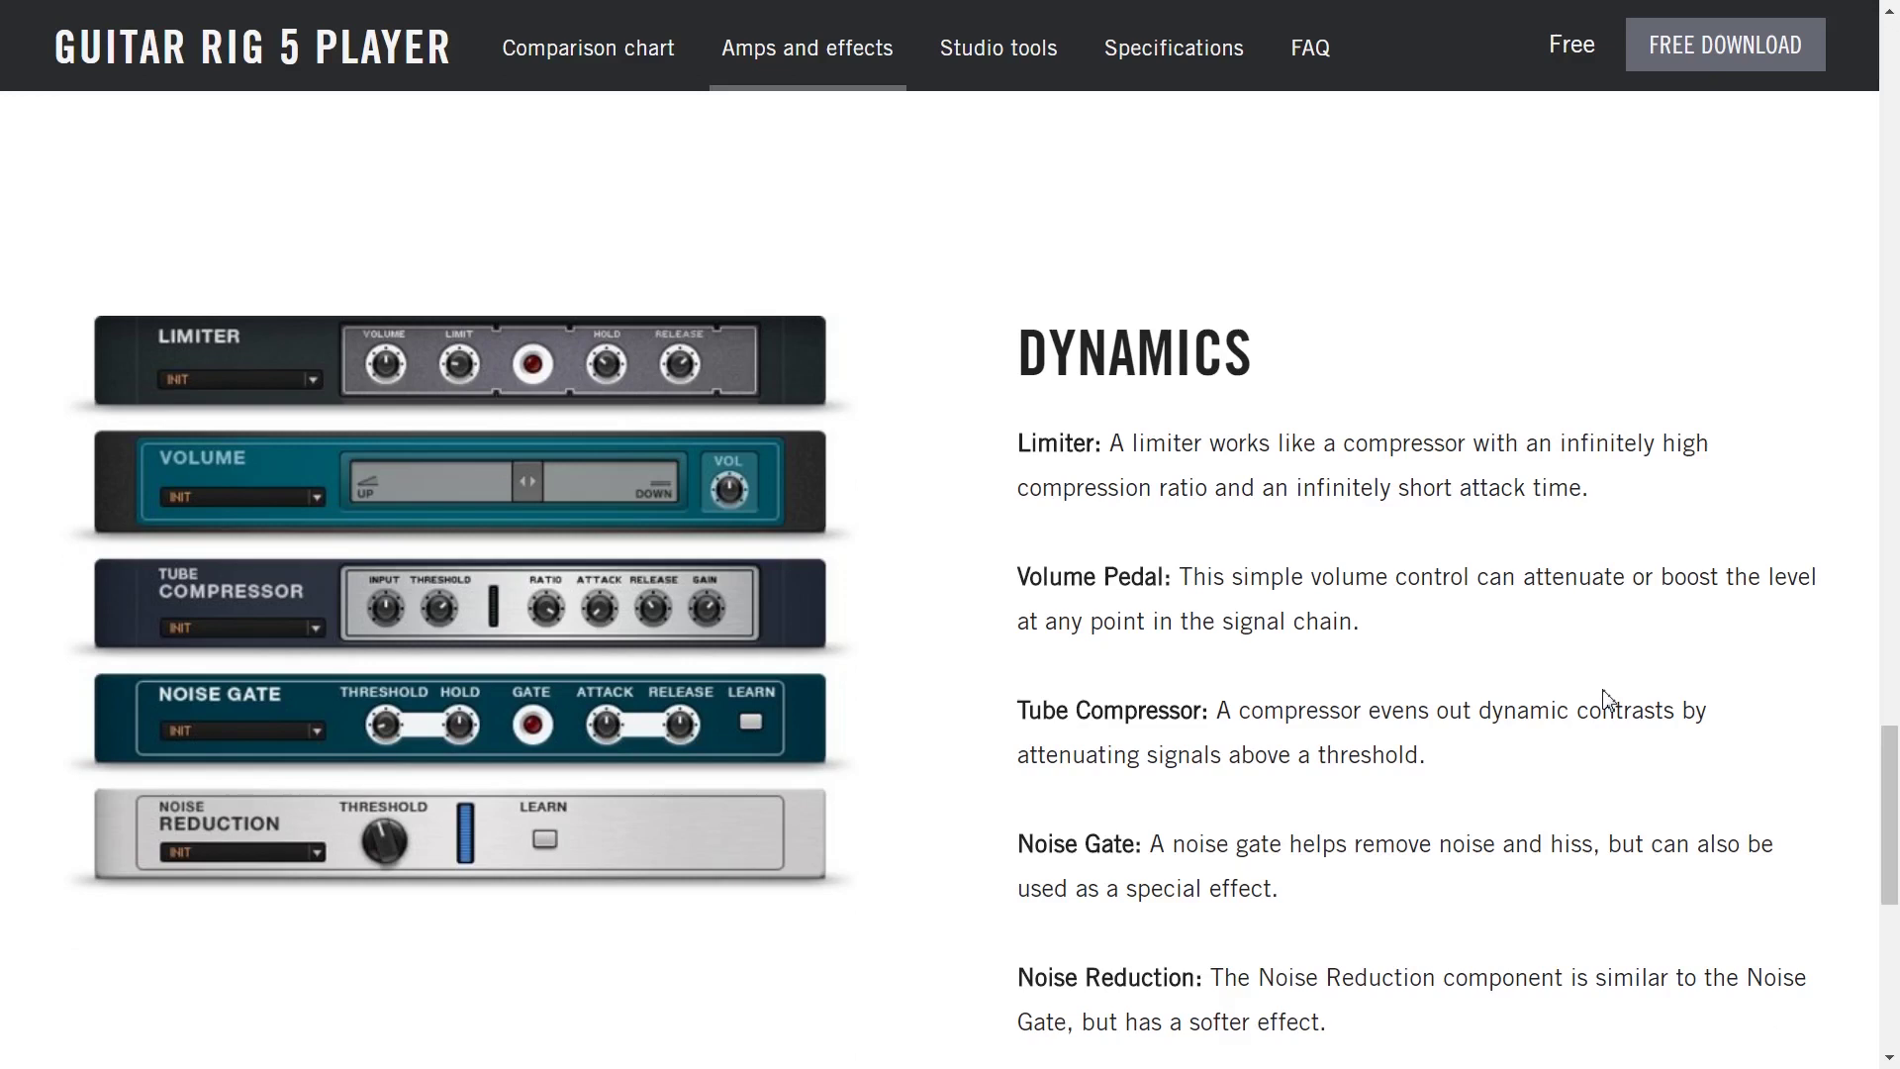
{"action": "key", "text": "Home"}
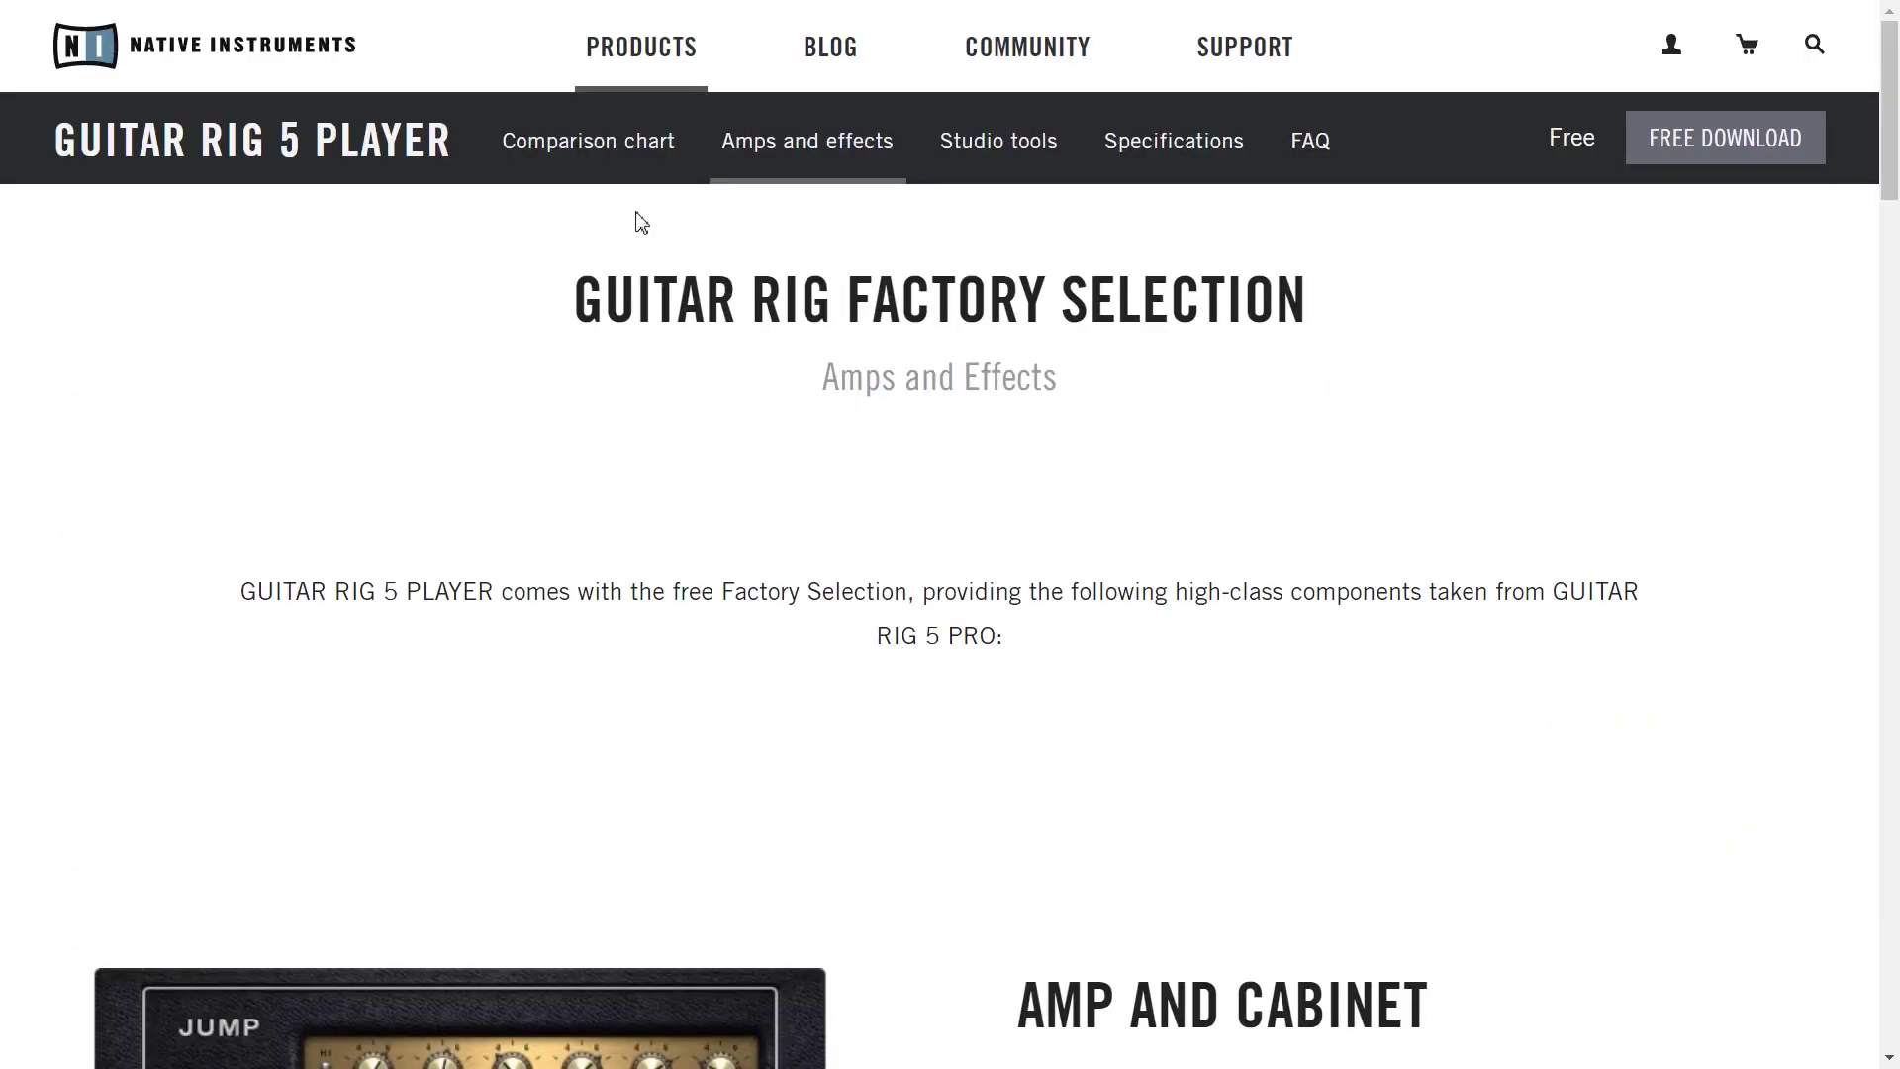
Open the Guitar Rig comparison chart and scroll through its Amps table
{"action": "left_click", "coordinate": [626, 159]}
{"action": "scroll", "coordinate": [1615, 438], "scroll_direction": "down", "scroll_amount": 1}
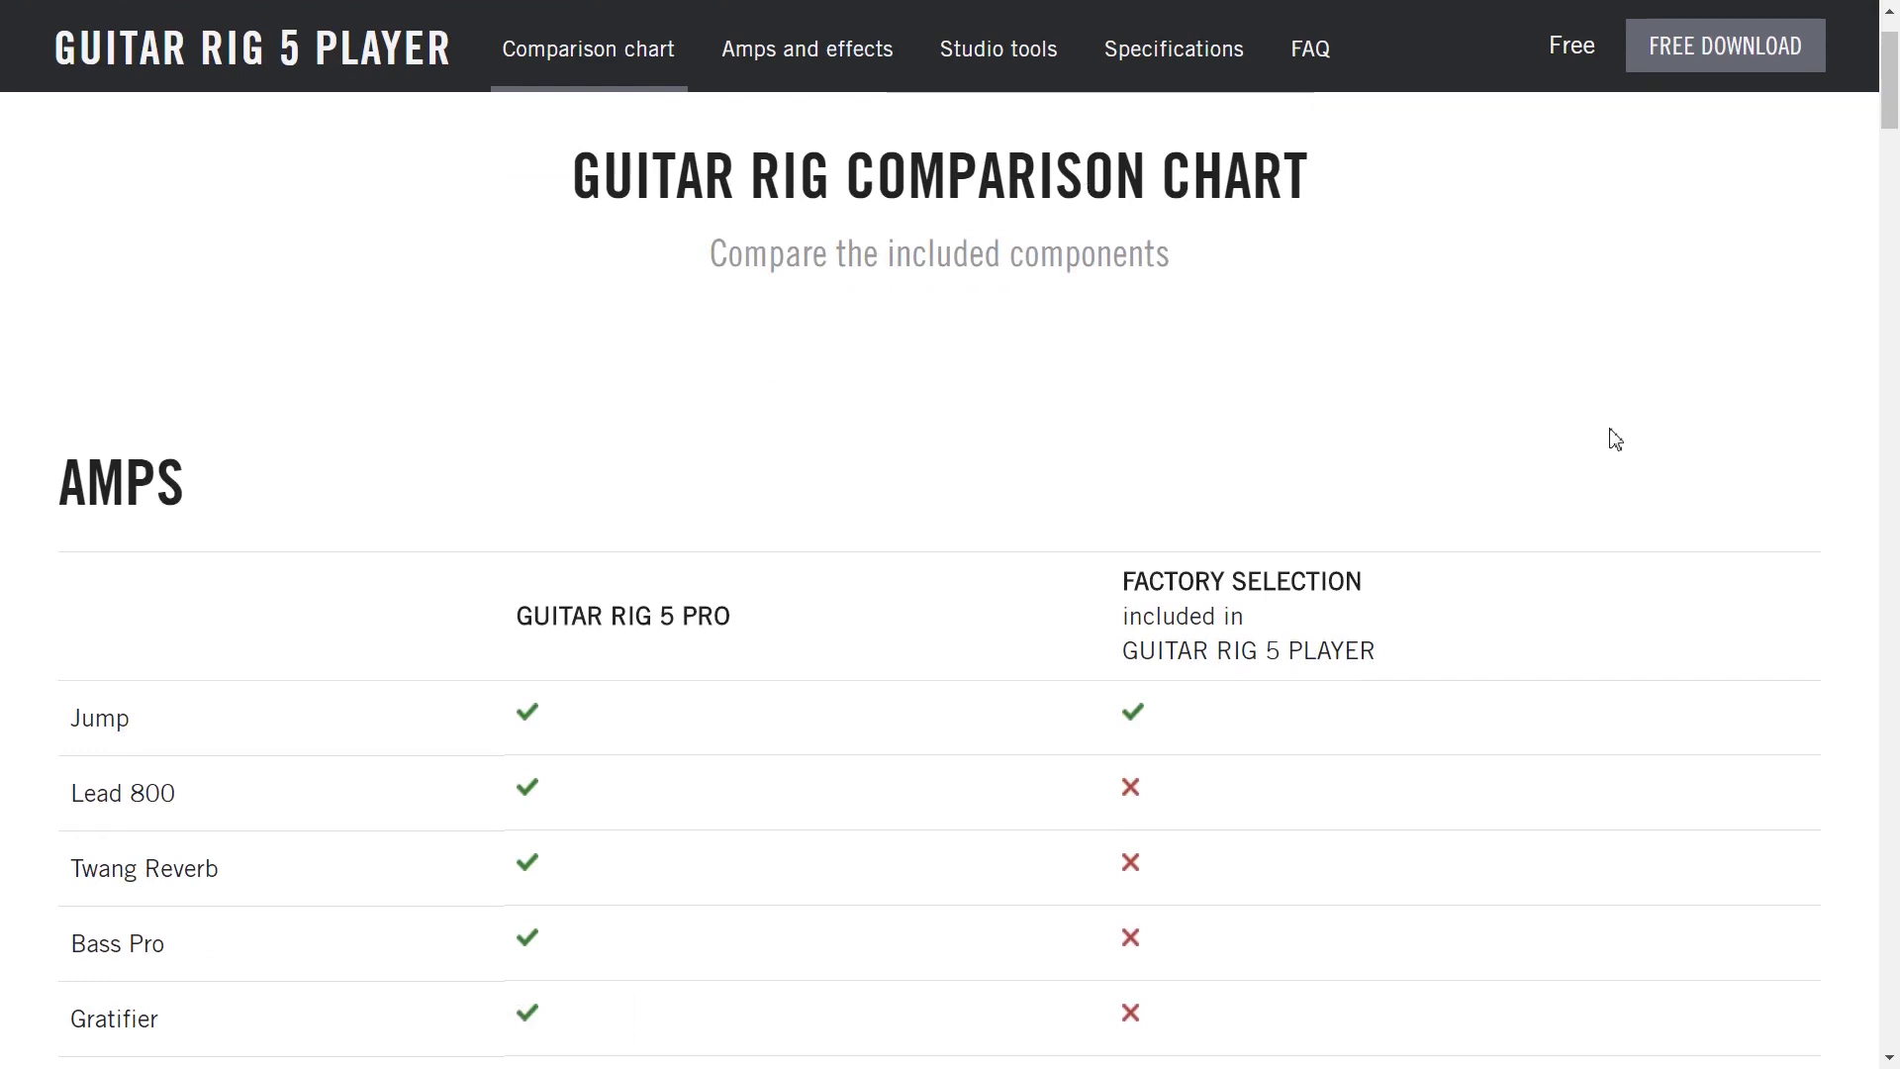
{"action": "scroll", "coordinate": [1616, 439], "scroll_direction": "down", "scroll_amount": 2}
{"action": "scroll", "coordinate": [1616, 440], "scroll_direction": "down", "scroll_amount": 1}
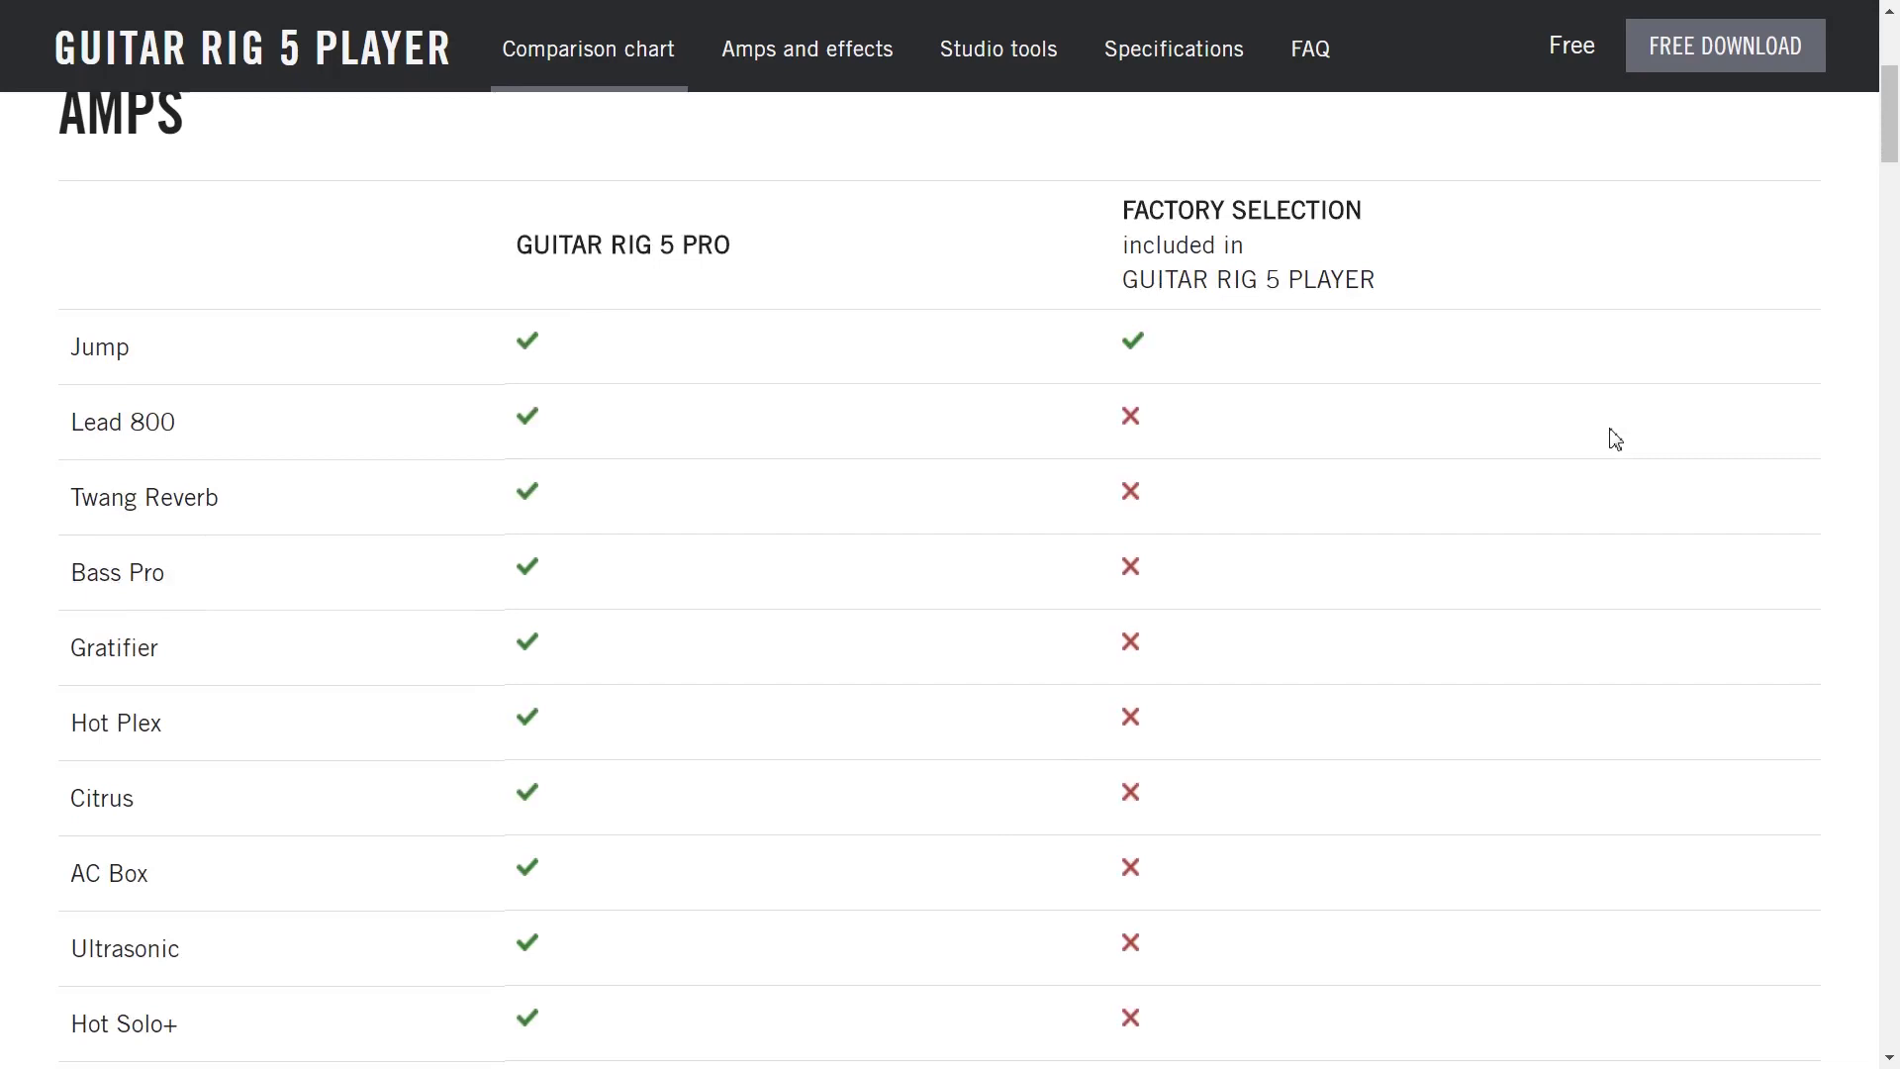
{"action": "scroll", "coordinate": [1615, 440], "scroll_direction": "down", "scroll_amount": 6}
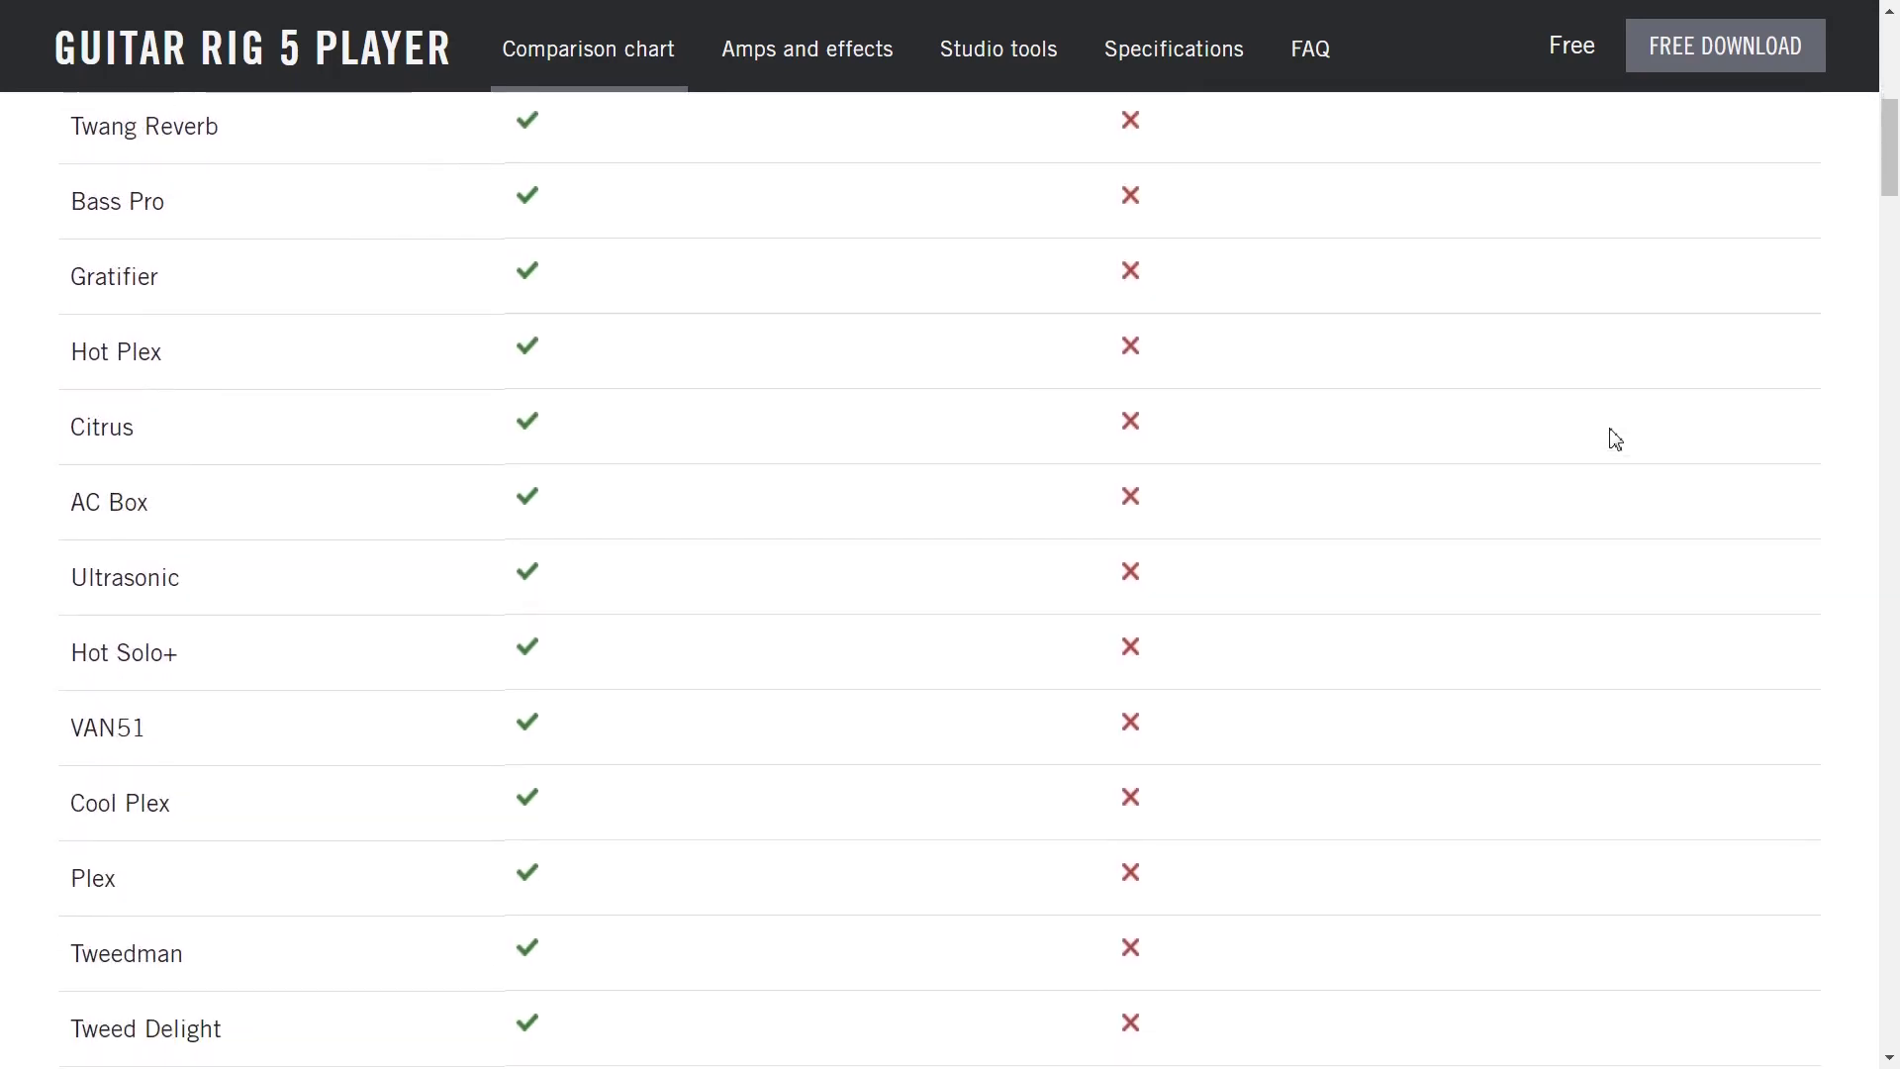
{"action": "scroll", "coordinate": [1615, 440], "scroll_direction": "down", "scroll_amount": 1}
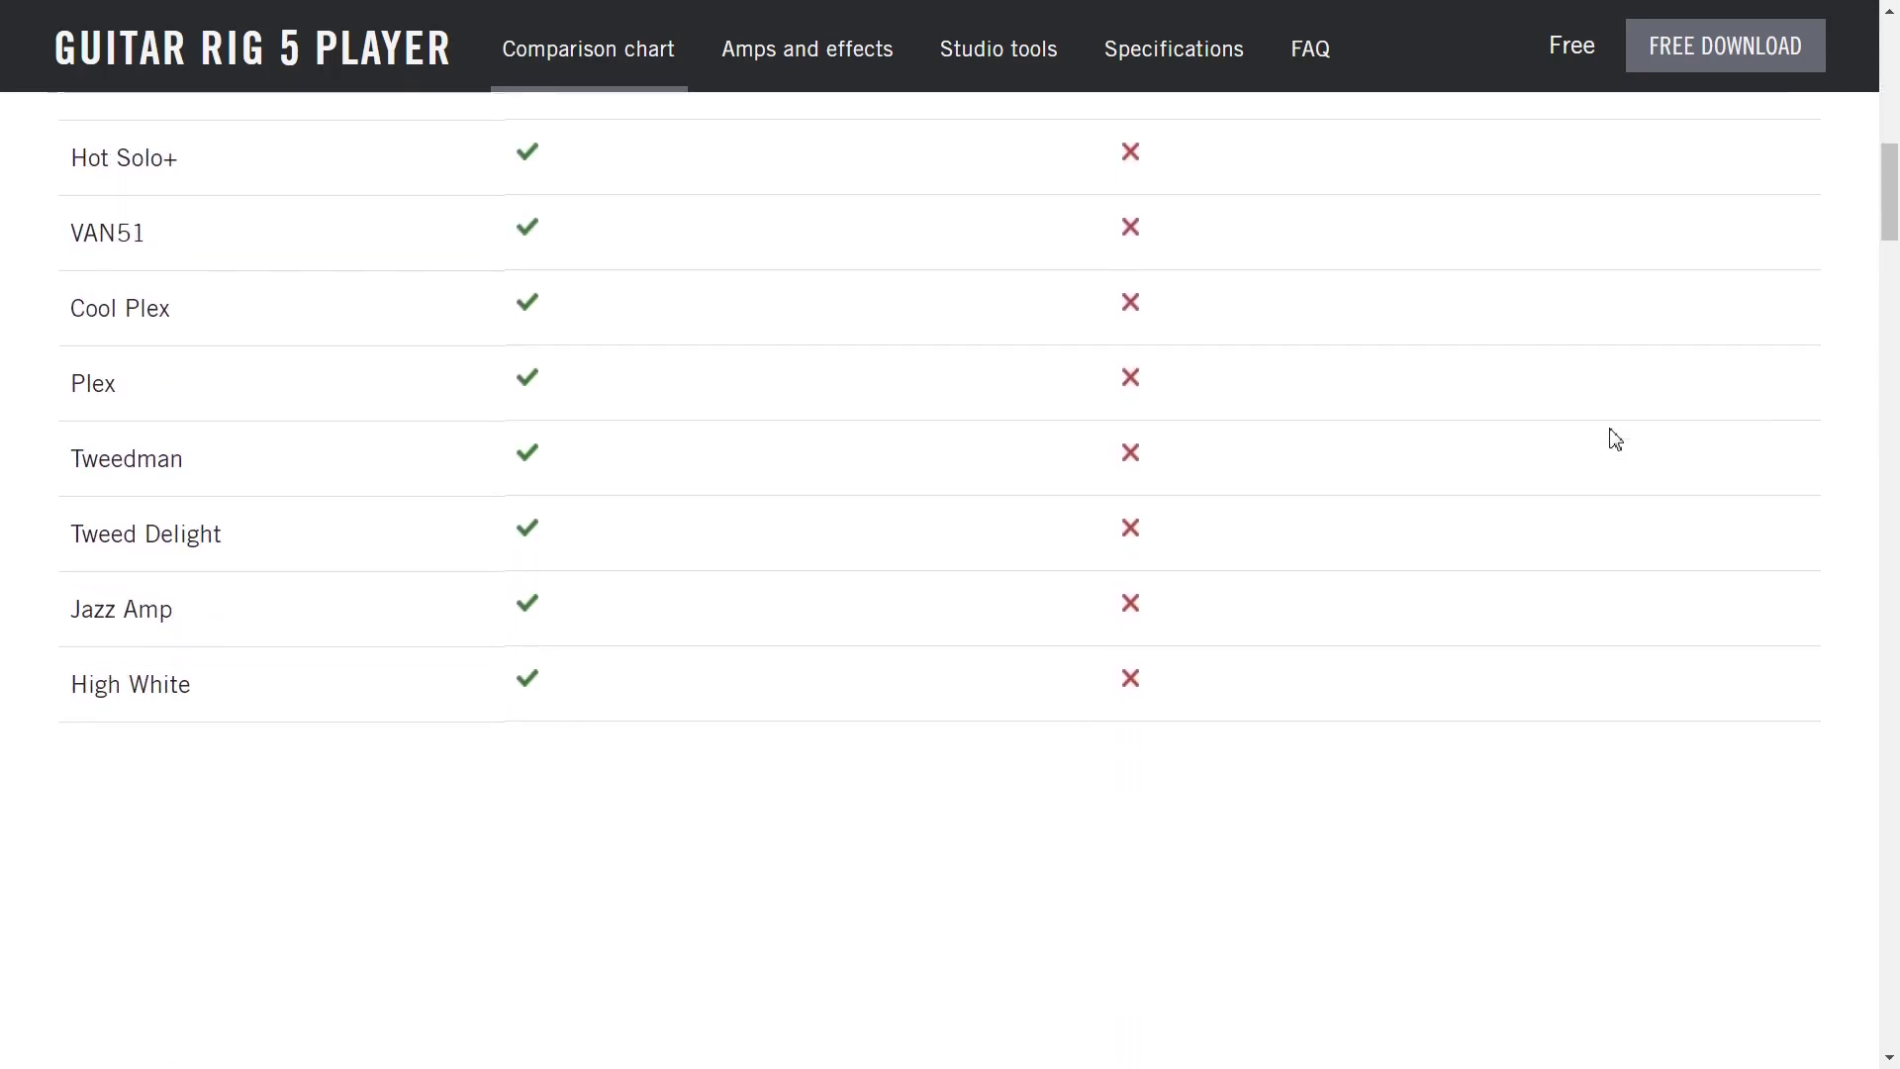
{"action": "scroll", "coordinate": [1615, 439], "scroll_direction": "down", "scroll_amount": 2}
{"action": "scroll", "coordinate": [1615, 440], "scroll_direction": "down", "scroll_amount": 2}
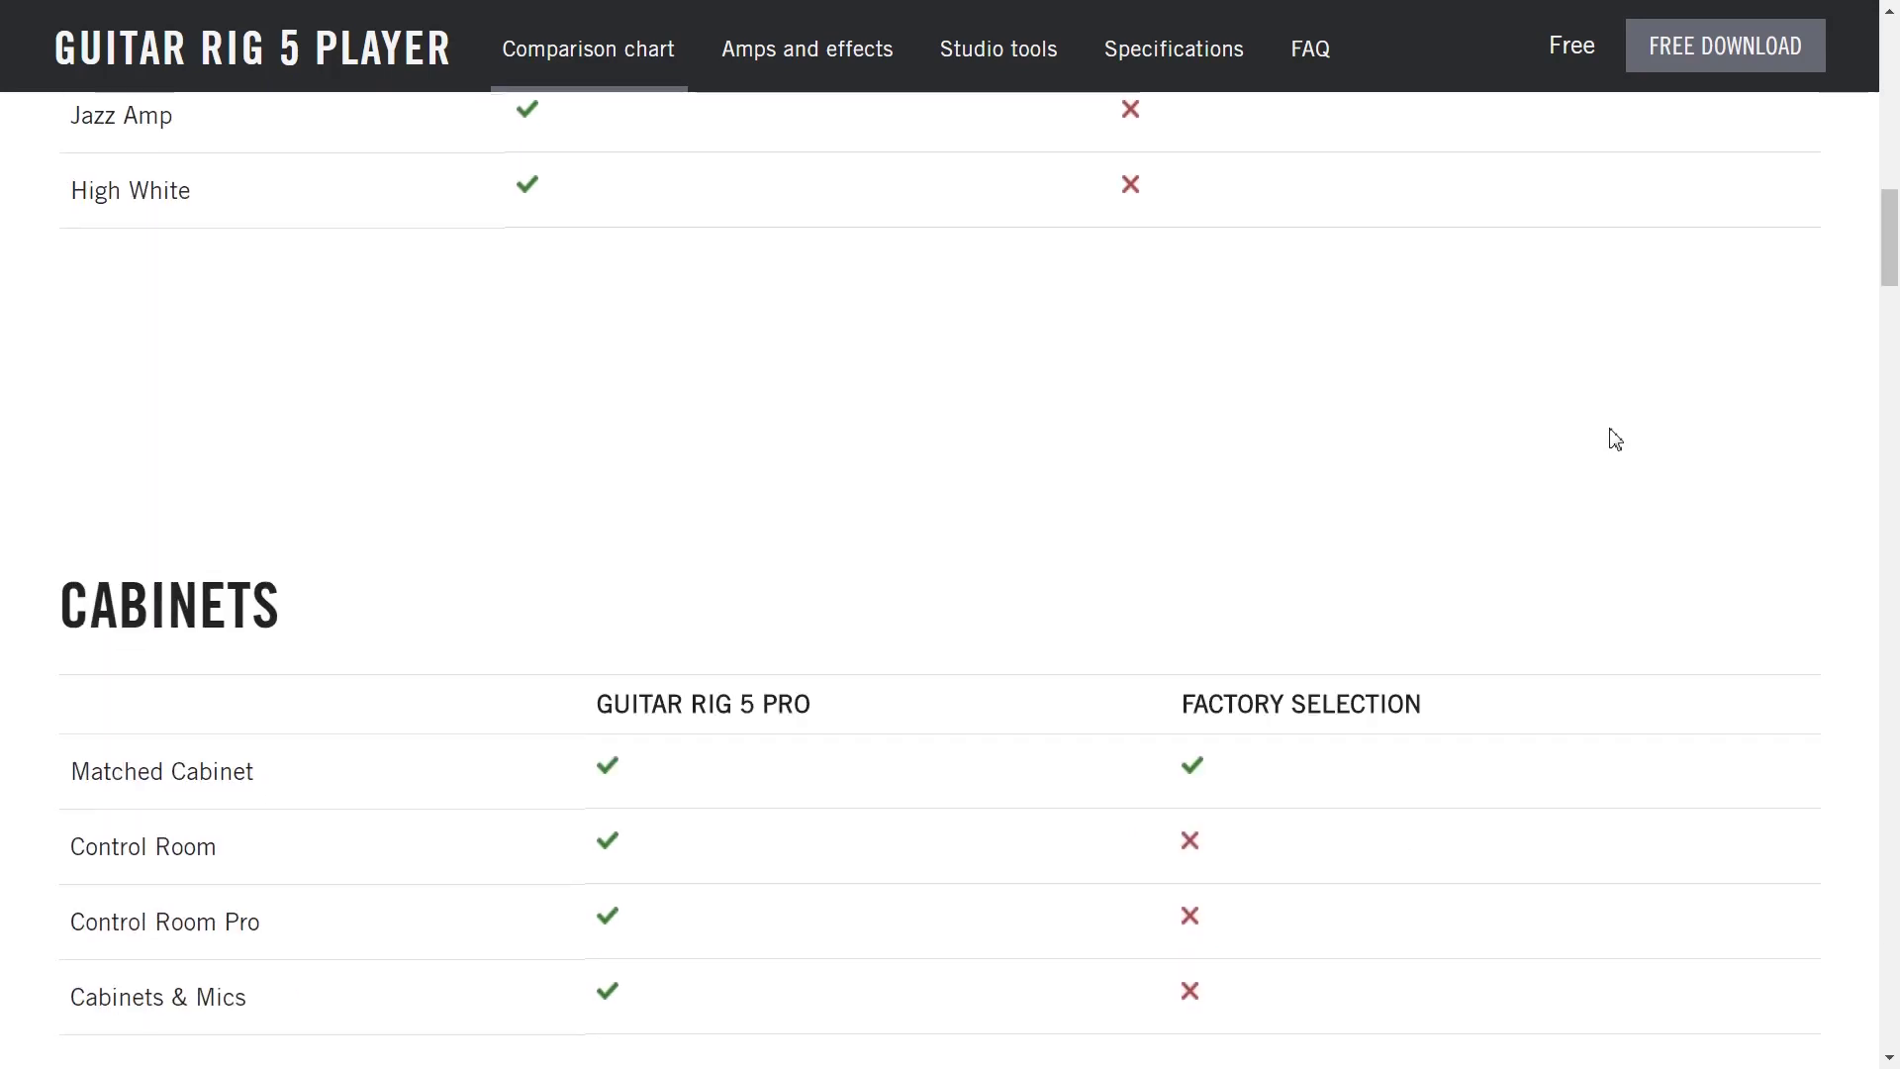
{"action": "scroll", "coordinate": [1615, 439], "scroll_direction": "down", "scroll_amount": 3}
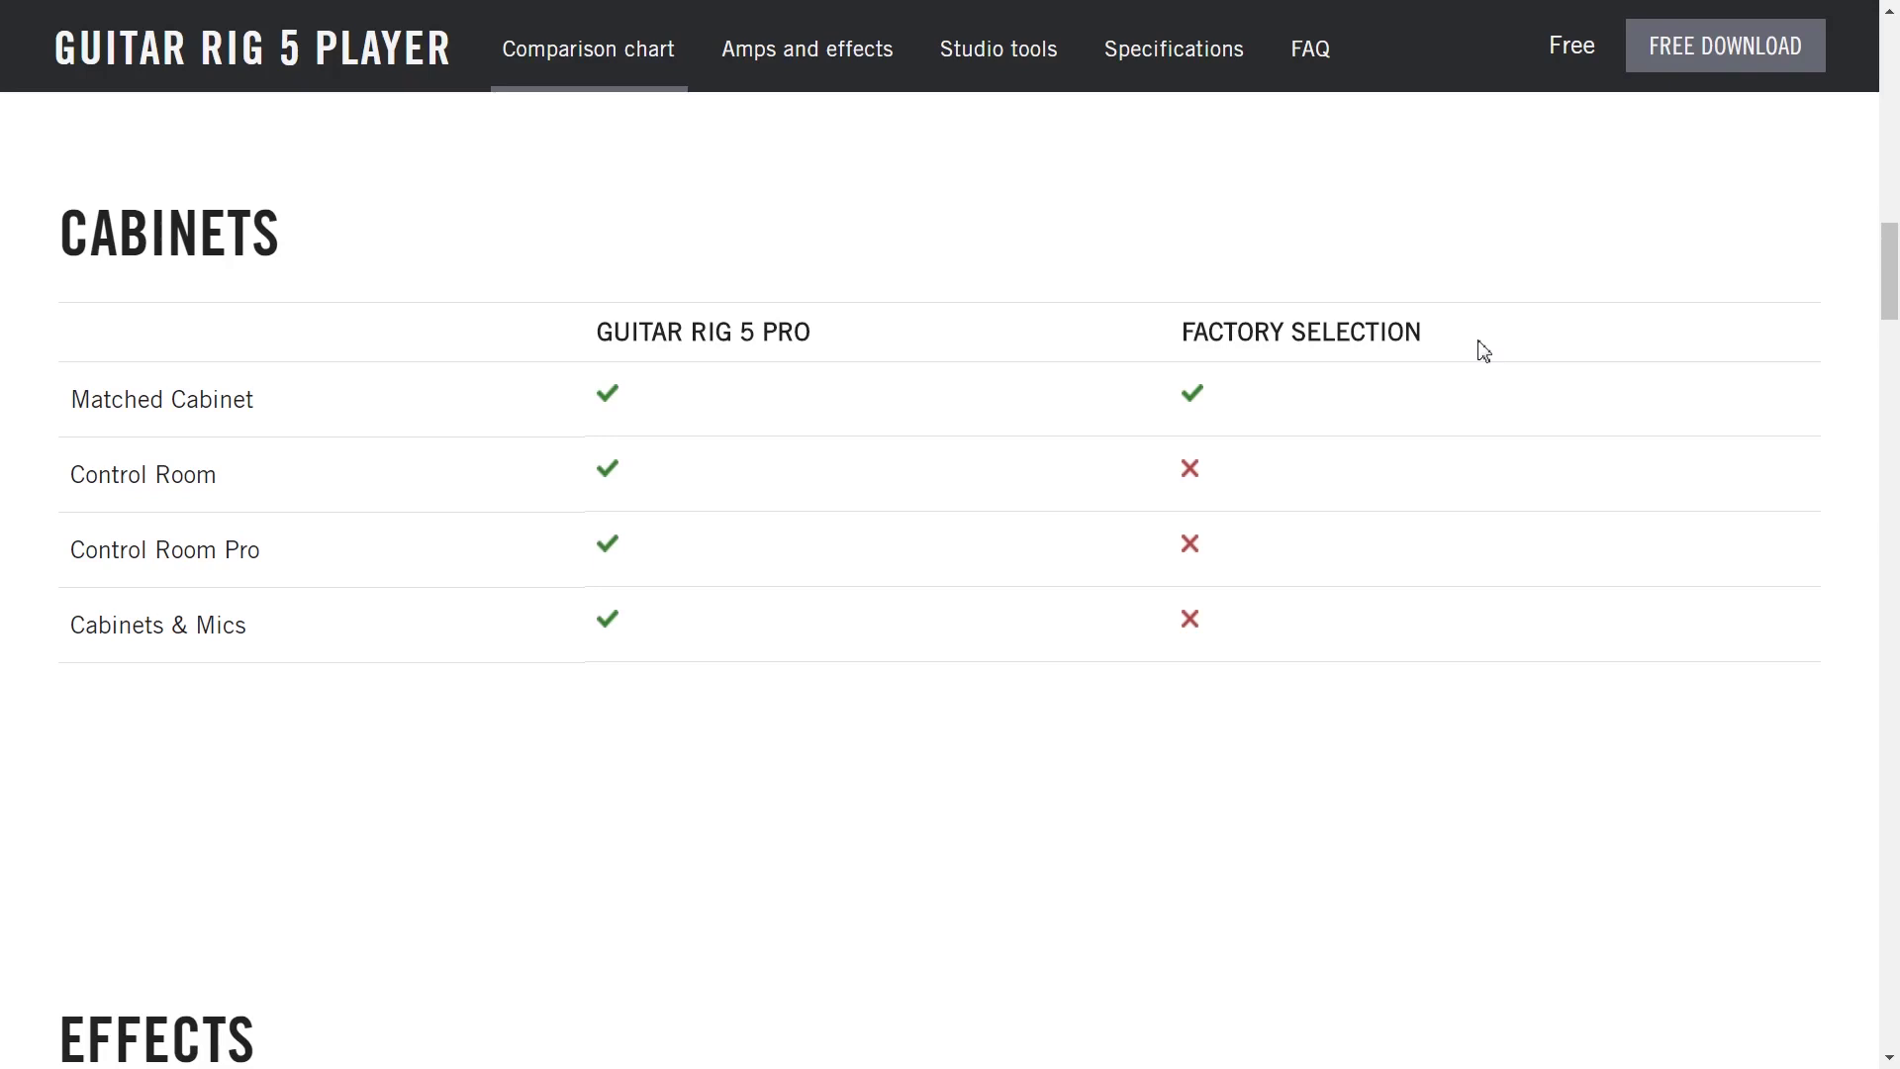
Continue scrolling through the Cabinets and Effects comparison tables
{"action": "scroll", "coordinate": [1484, 352], "scroll_direction": "down", "scroll_amount": 9}
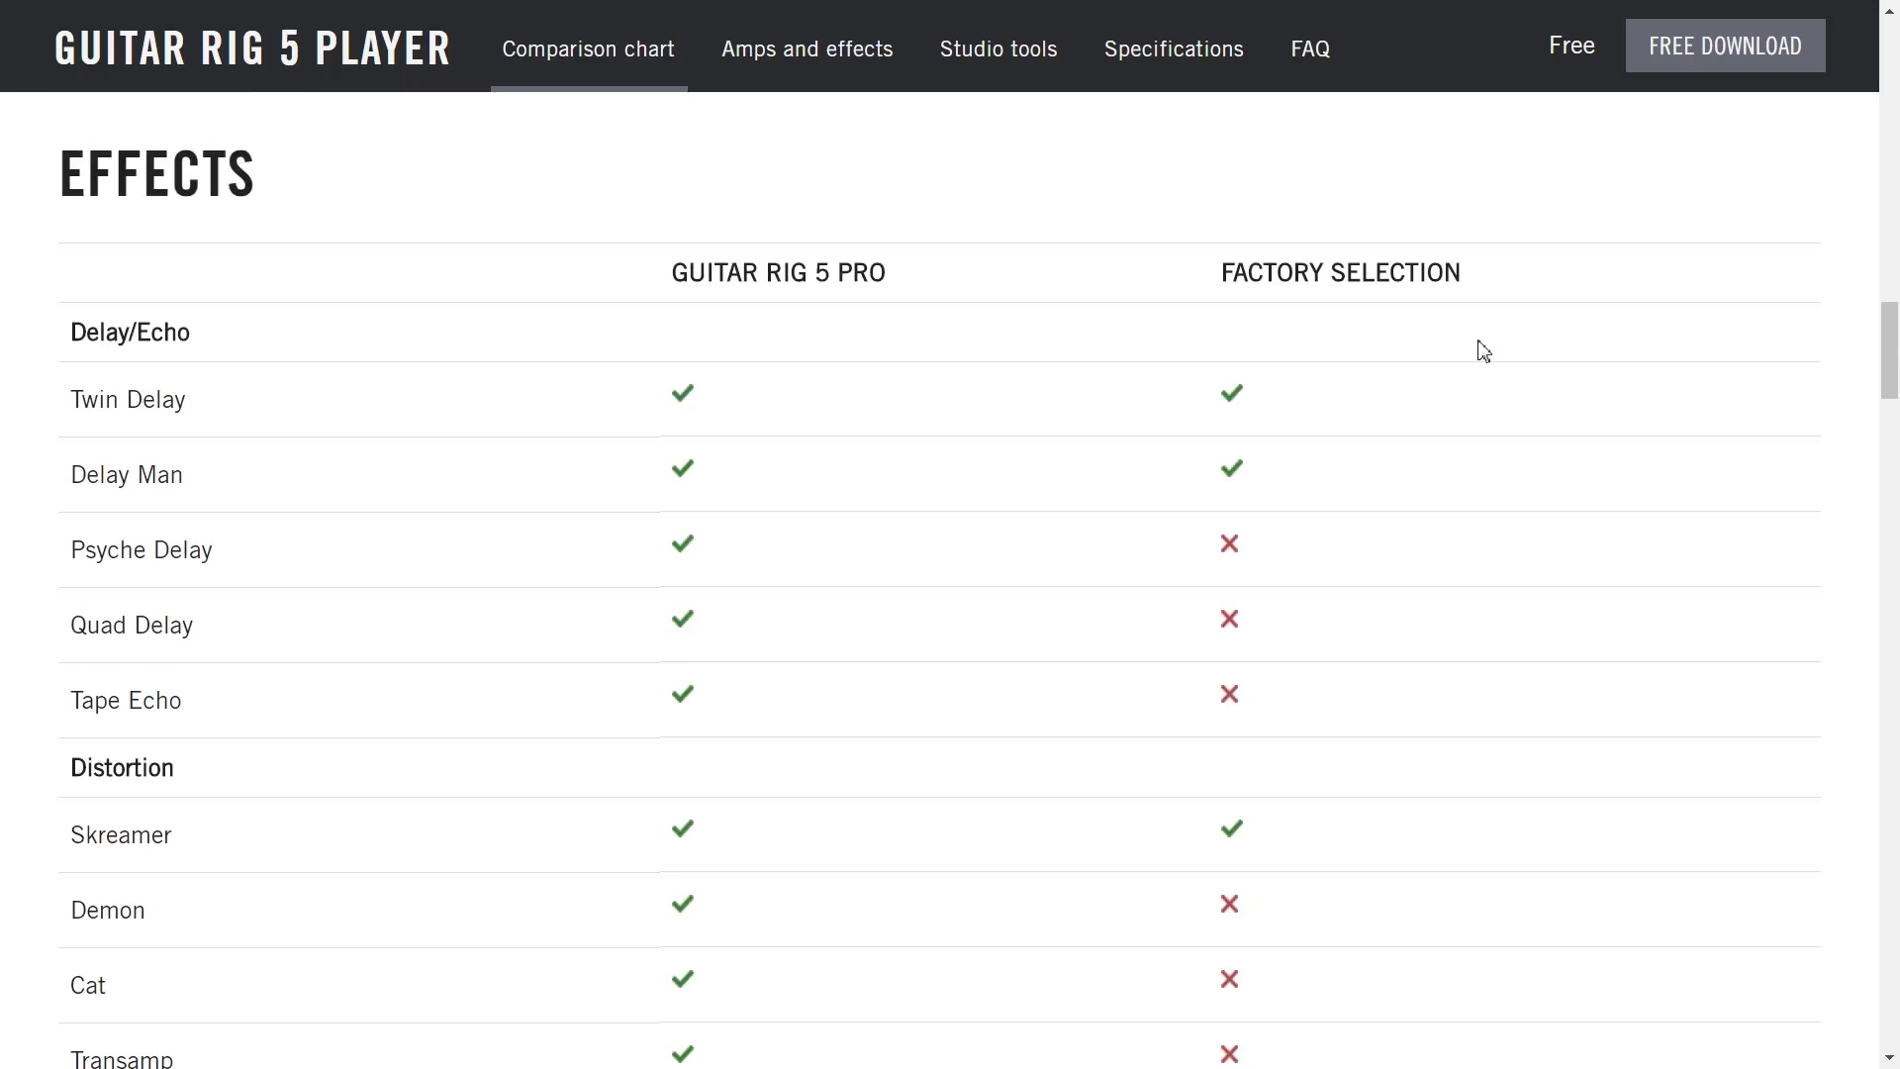
{"action": "scroll", "coordinate": [1483, 352], "scroll_direction": "down", "scroll_amount": 3}
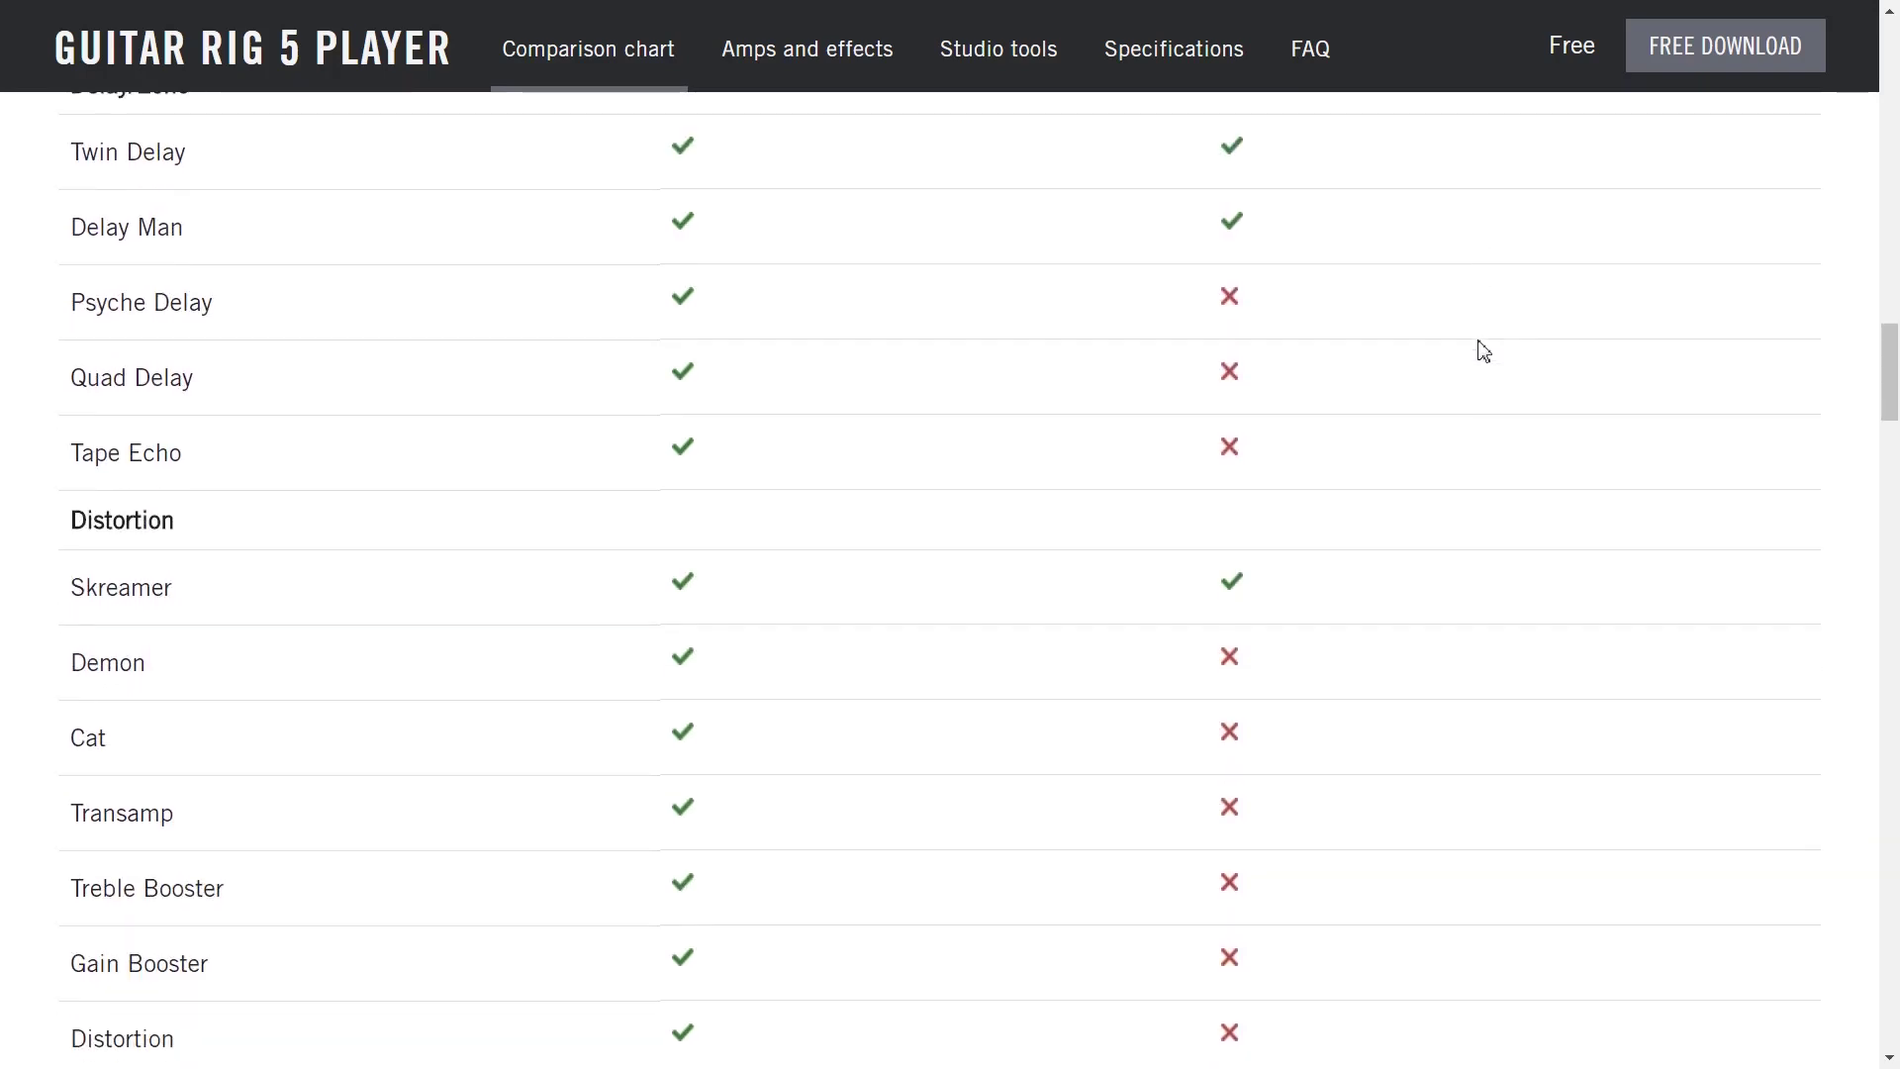
{"action": "scroll", "coordinate": [1484, 352], "scroll_direction": "down", "scroll_amount": 8}
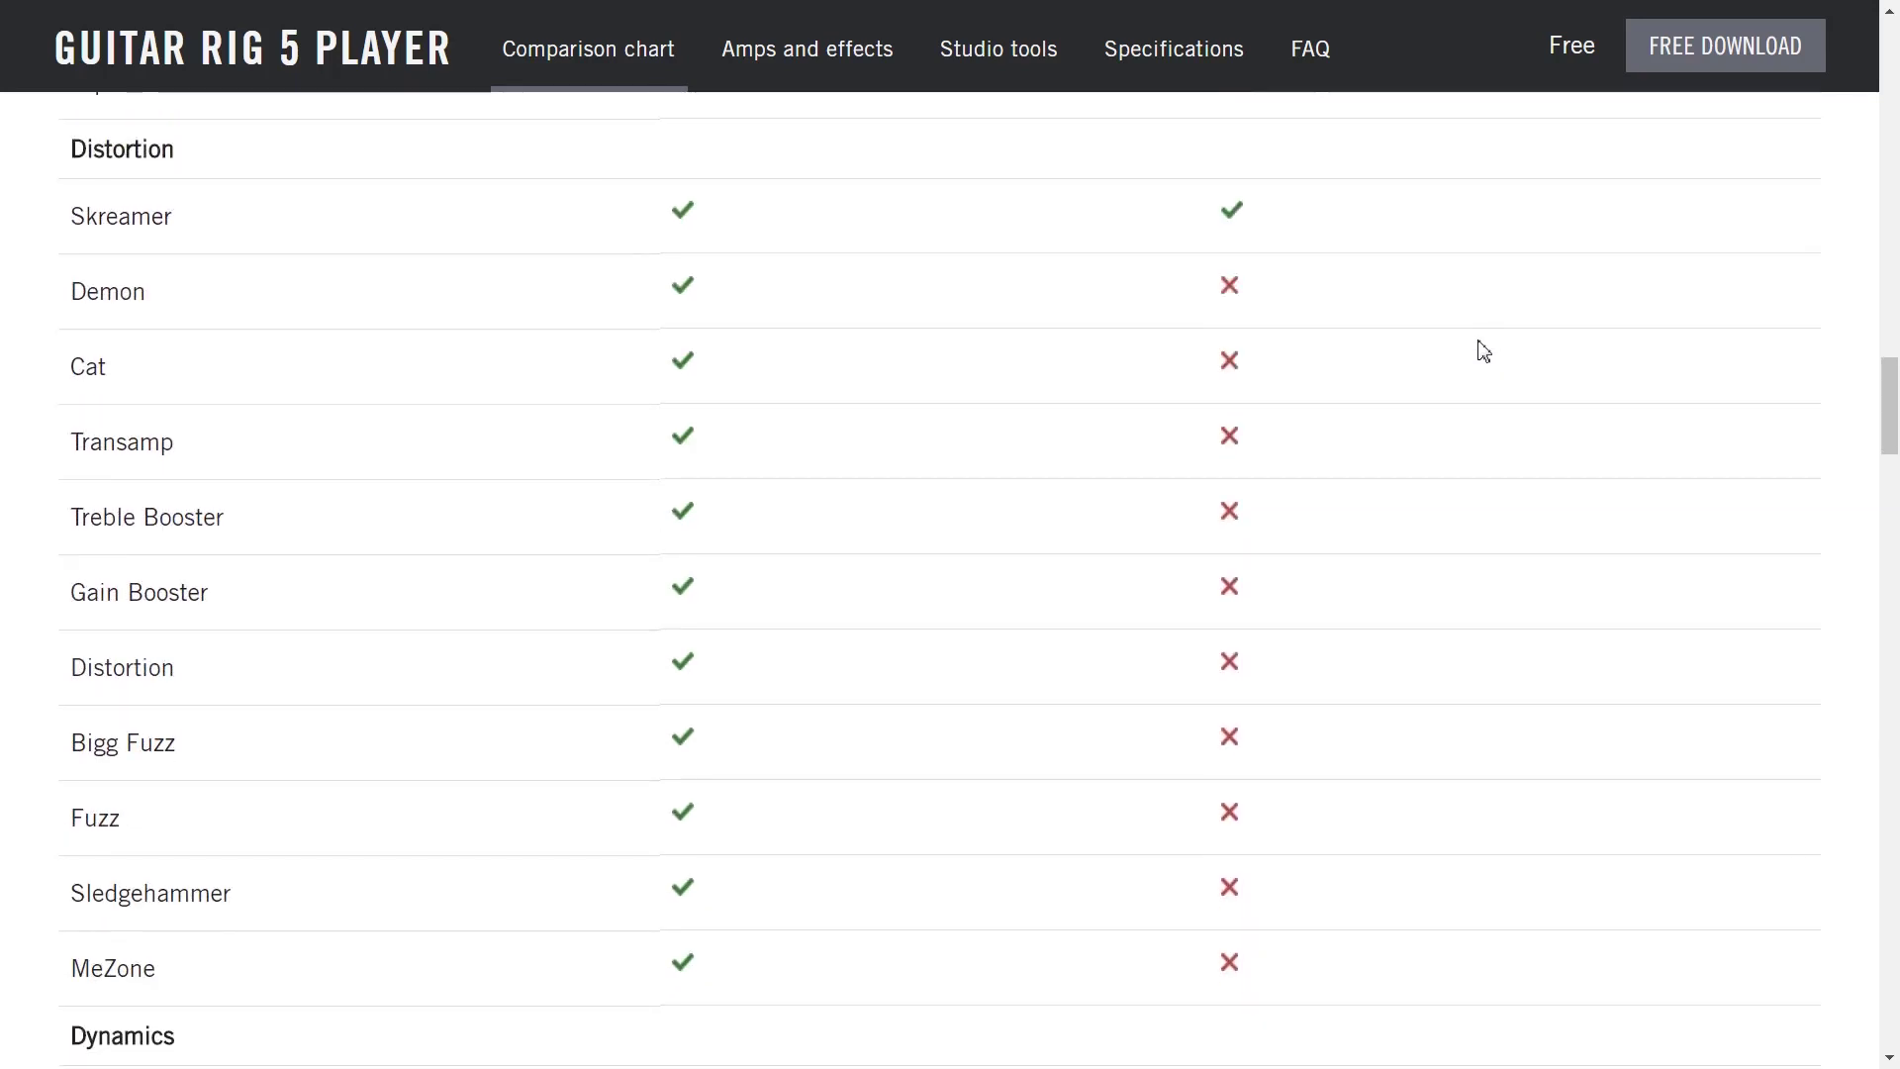
{"action": "scroll", "coordinate": [1484, 351], "scroll_direction": "down", "scroll_amount": 10}
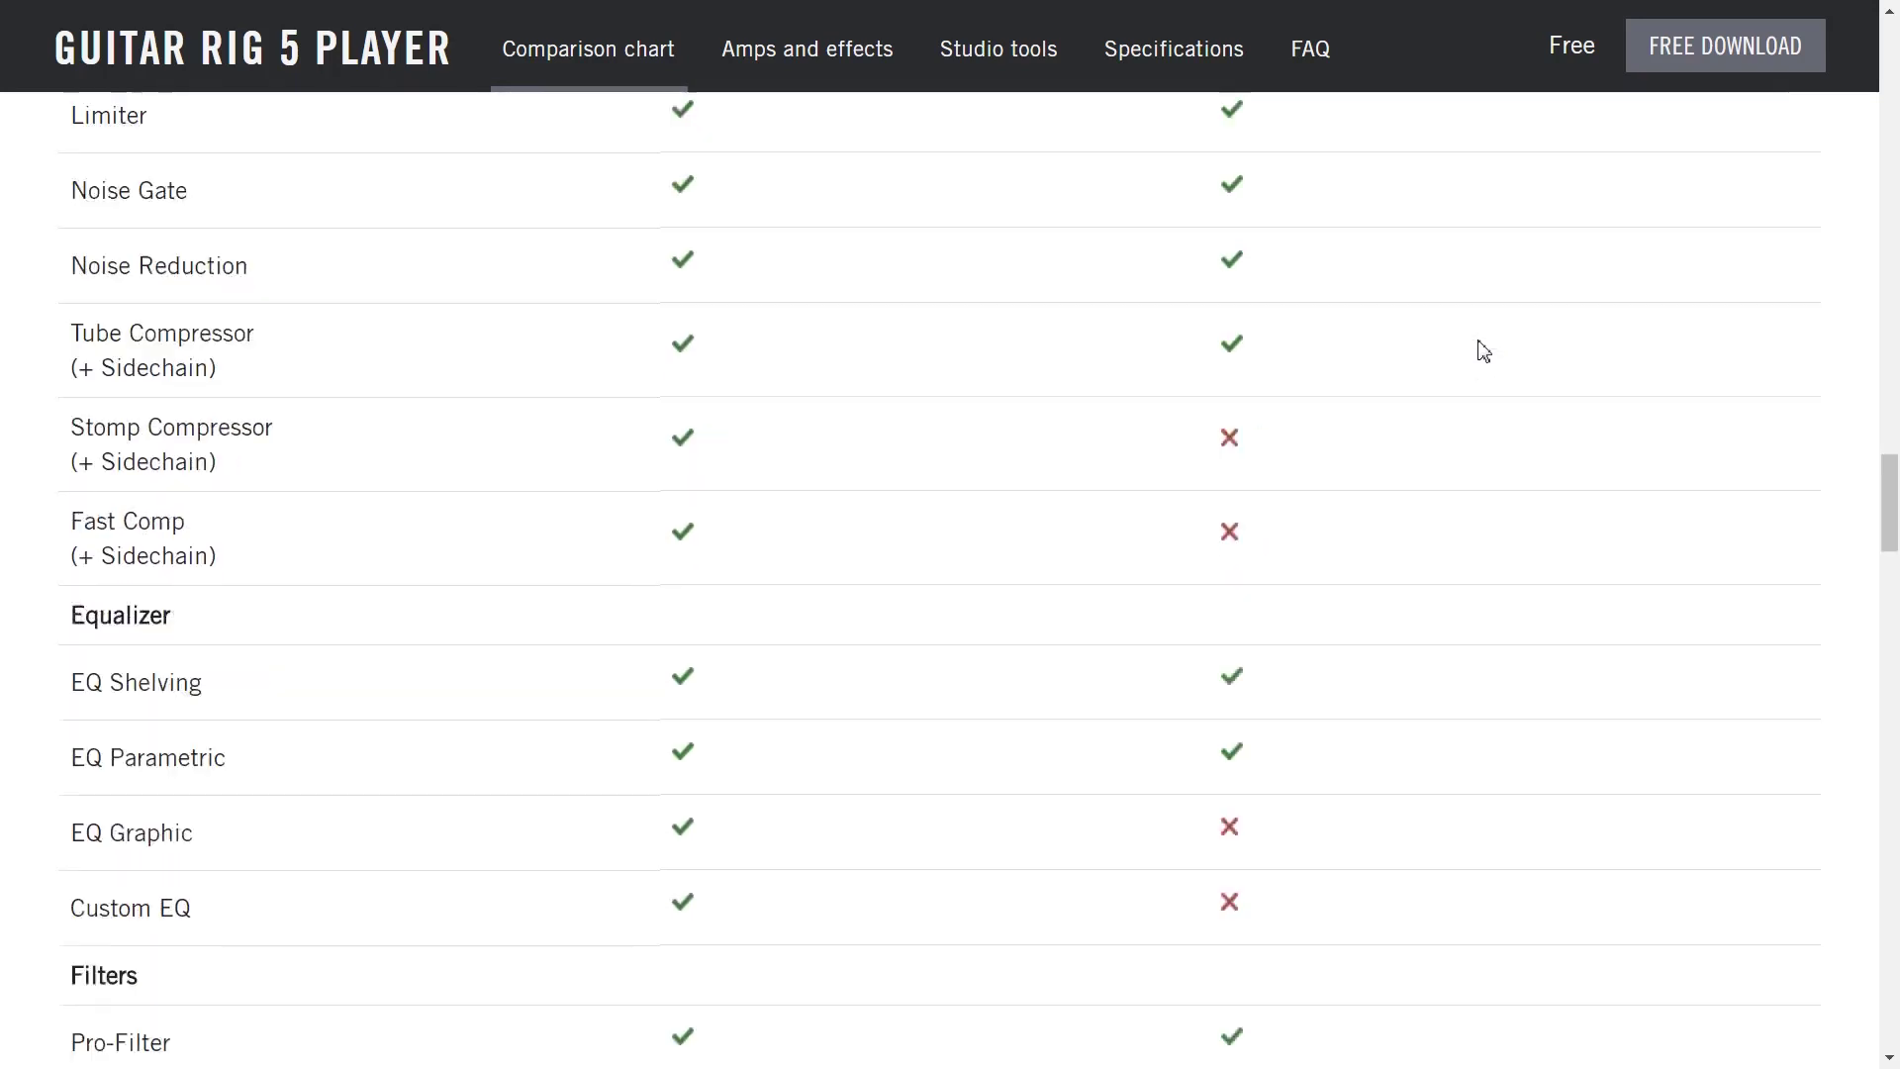
{"action": "scroll", "coordinate": [1484, 352], "scroll_direction": "down", "scroll_amount": 15}
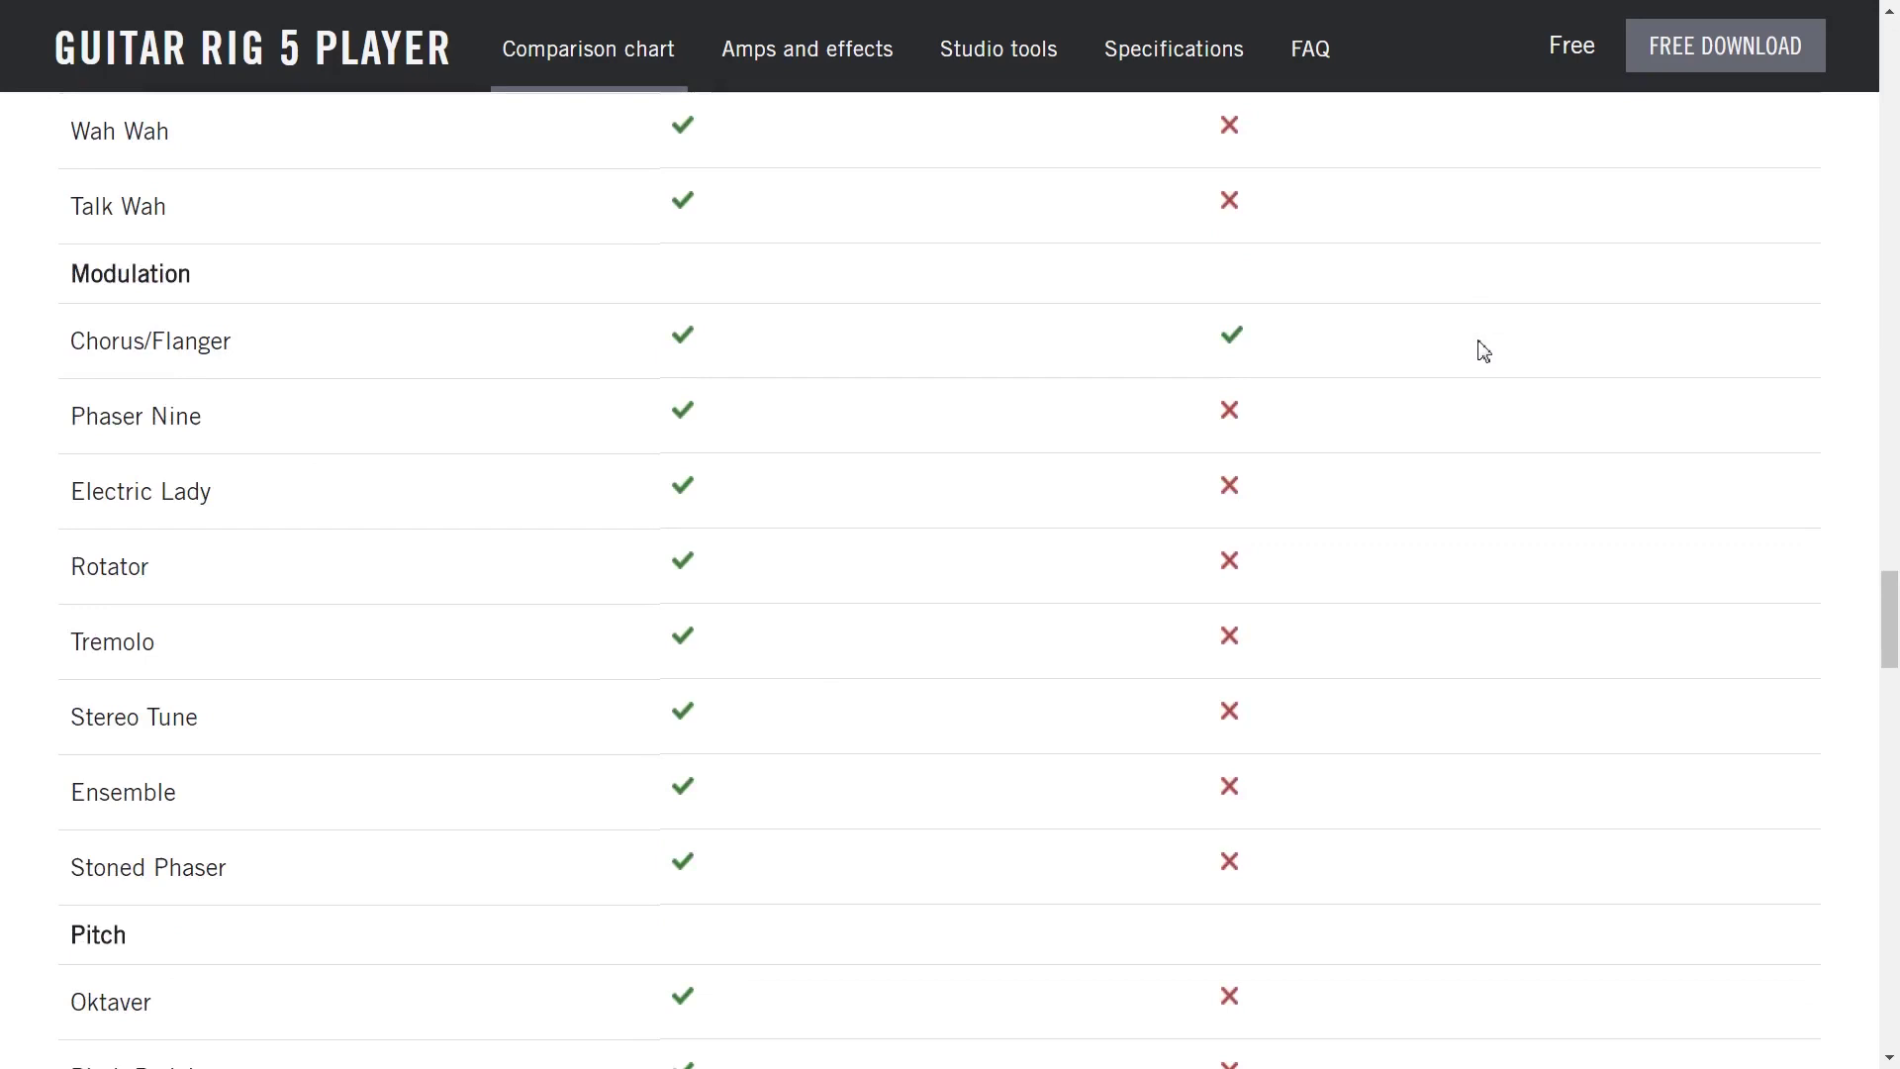
{"action": "scroll", "coordinate": [1484, 351], "scroll_direction": "down", "scroll_amount": 5}
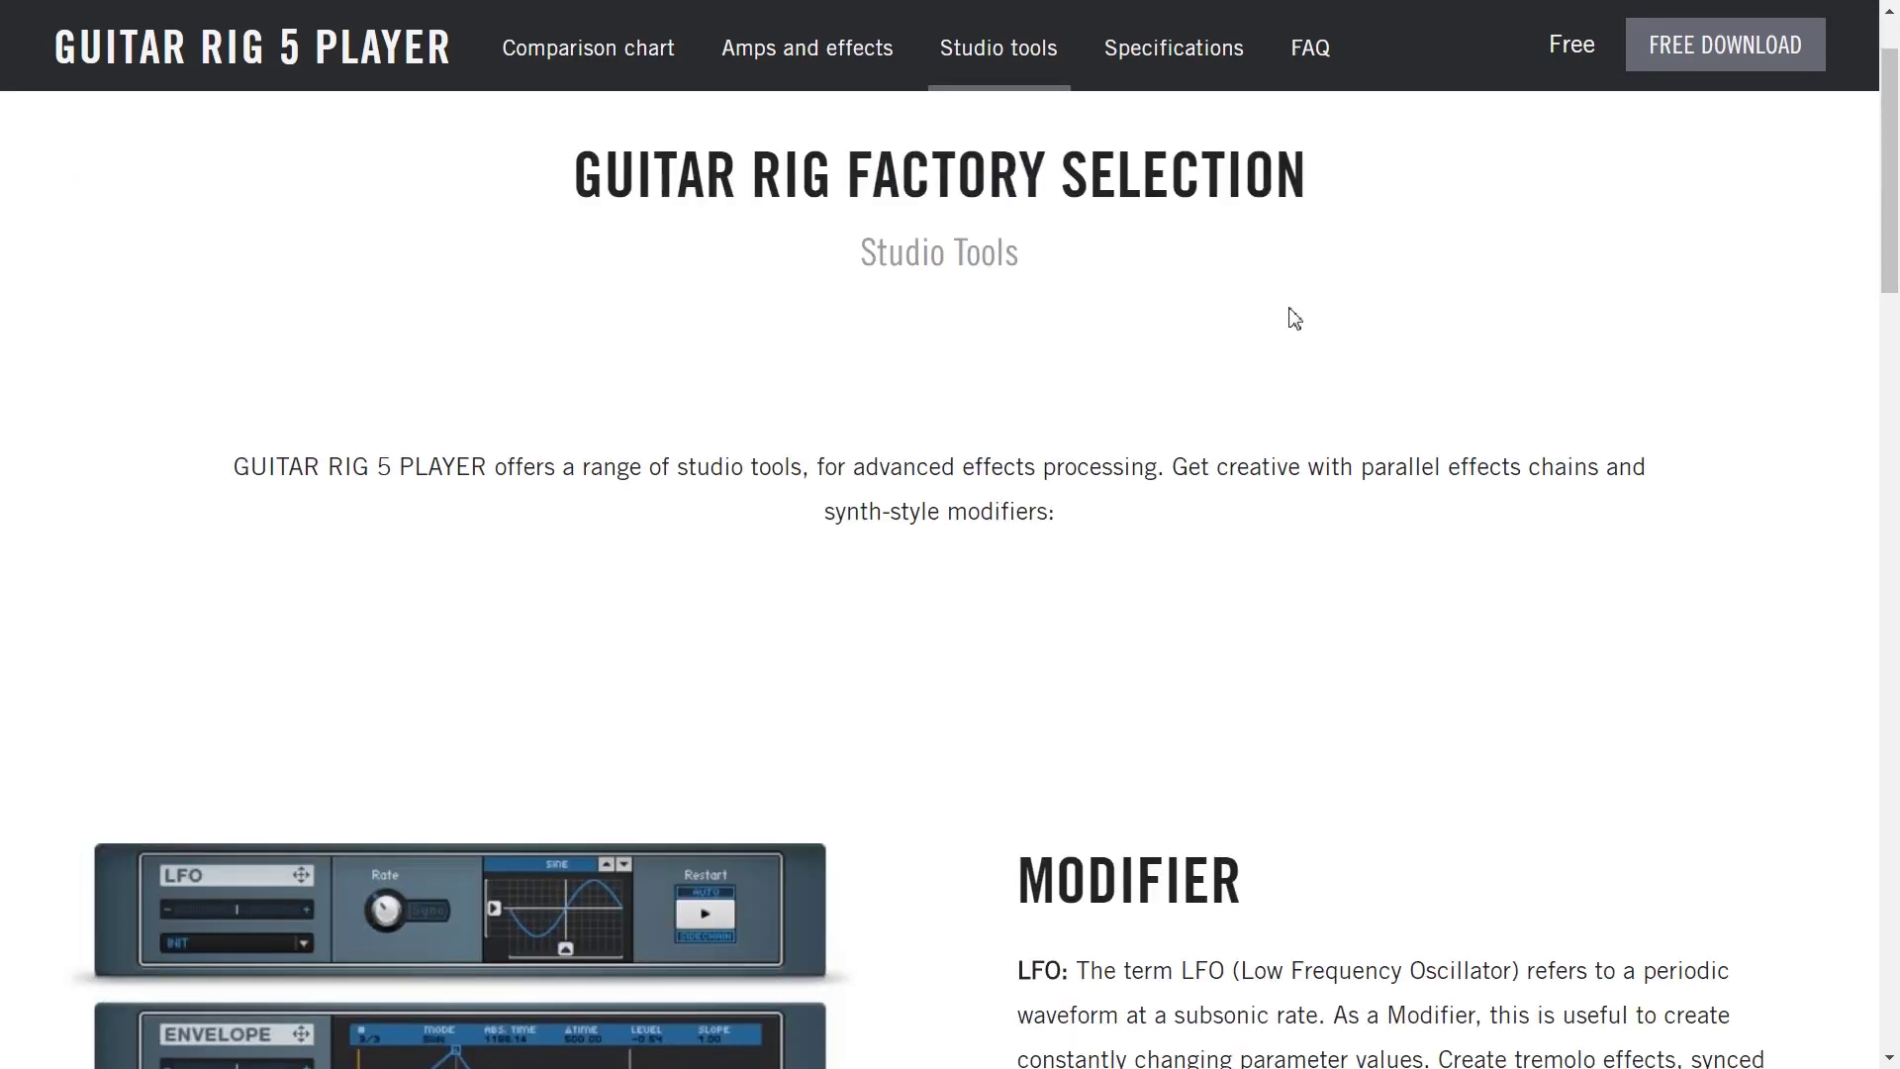
Scroll the Studio Tools page down to Sidechaining, then back up to the Envelope and sequencer modifiers
{"action": "scroll", "coordinate": [1295, 319], "scroll_direction": "down", "scroll_amount": 6}
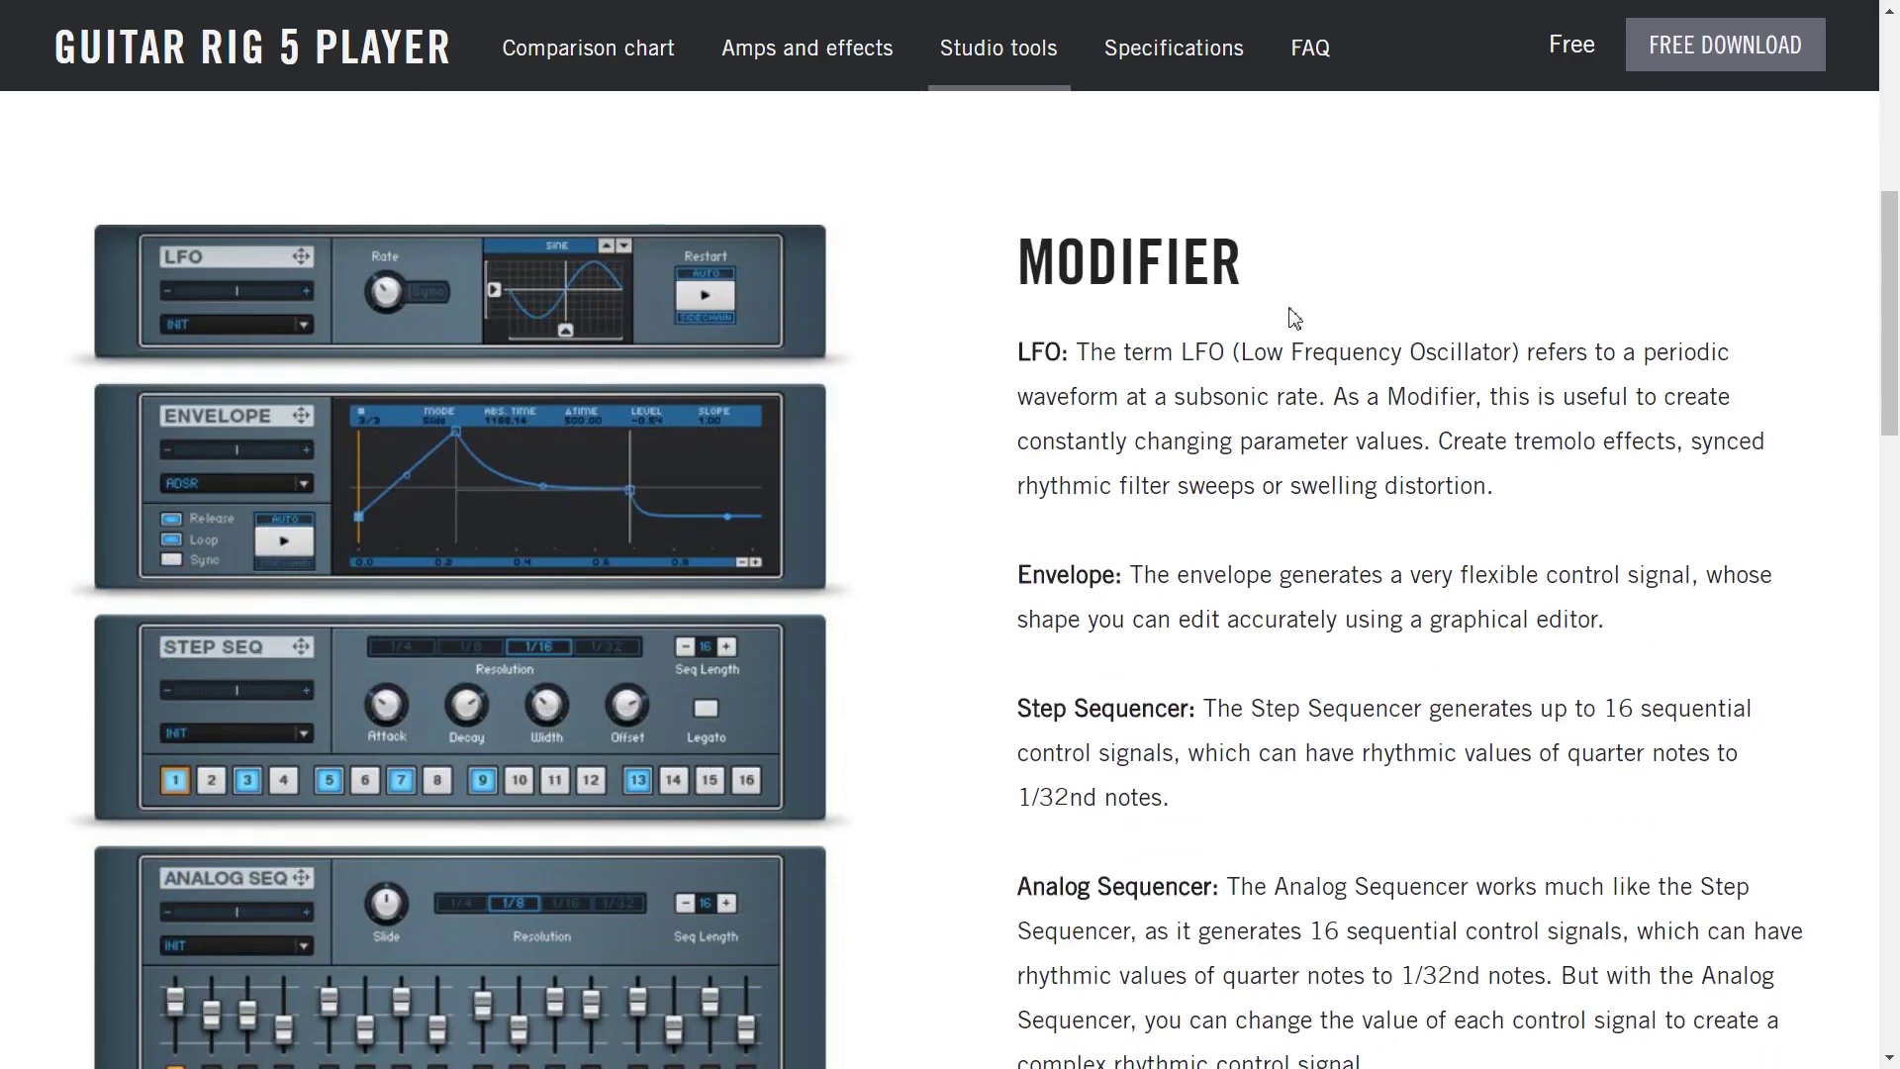
{"action": "scroll", "coordinate": [1295, 319], "scroll_direction": "down", "scroll_amount": 1}
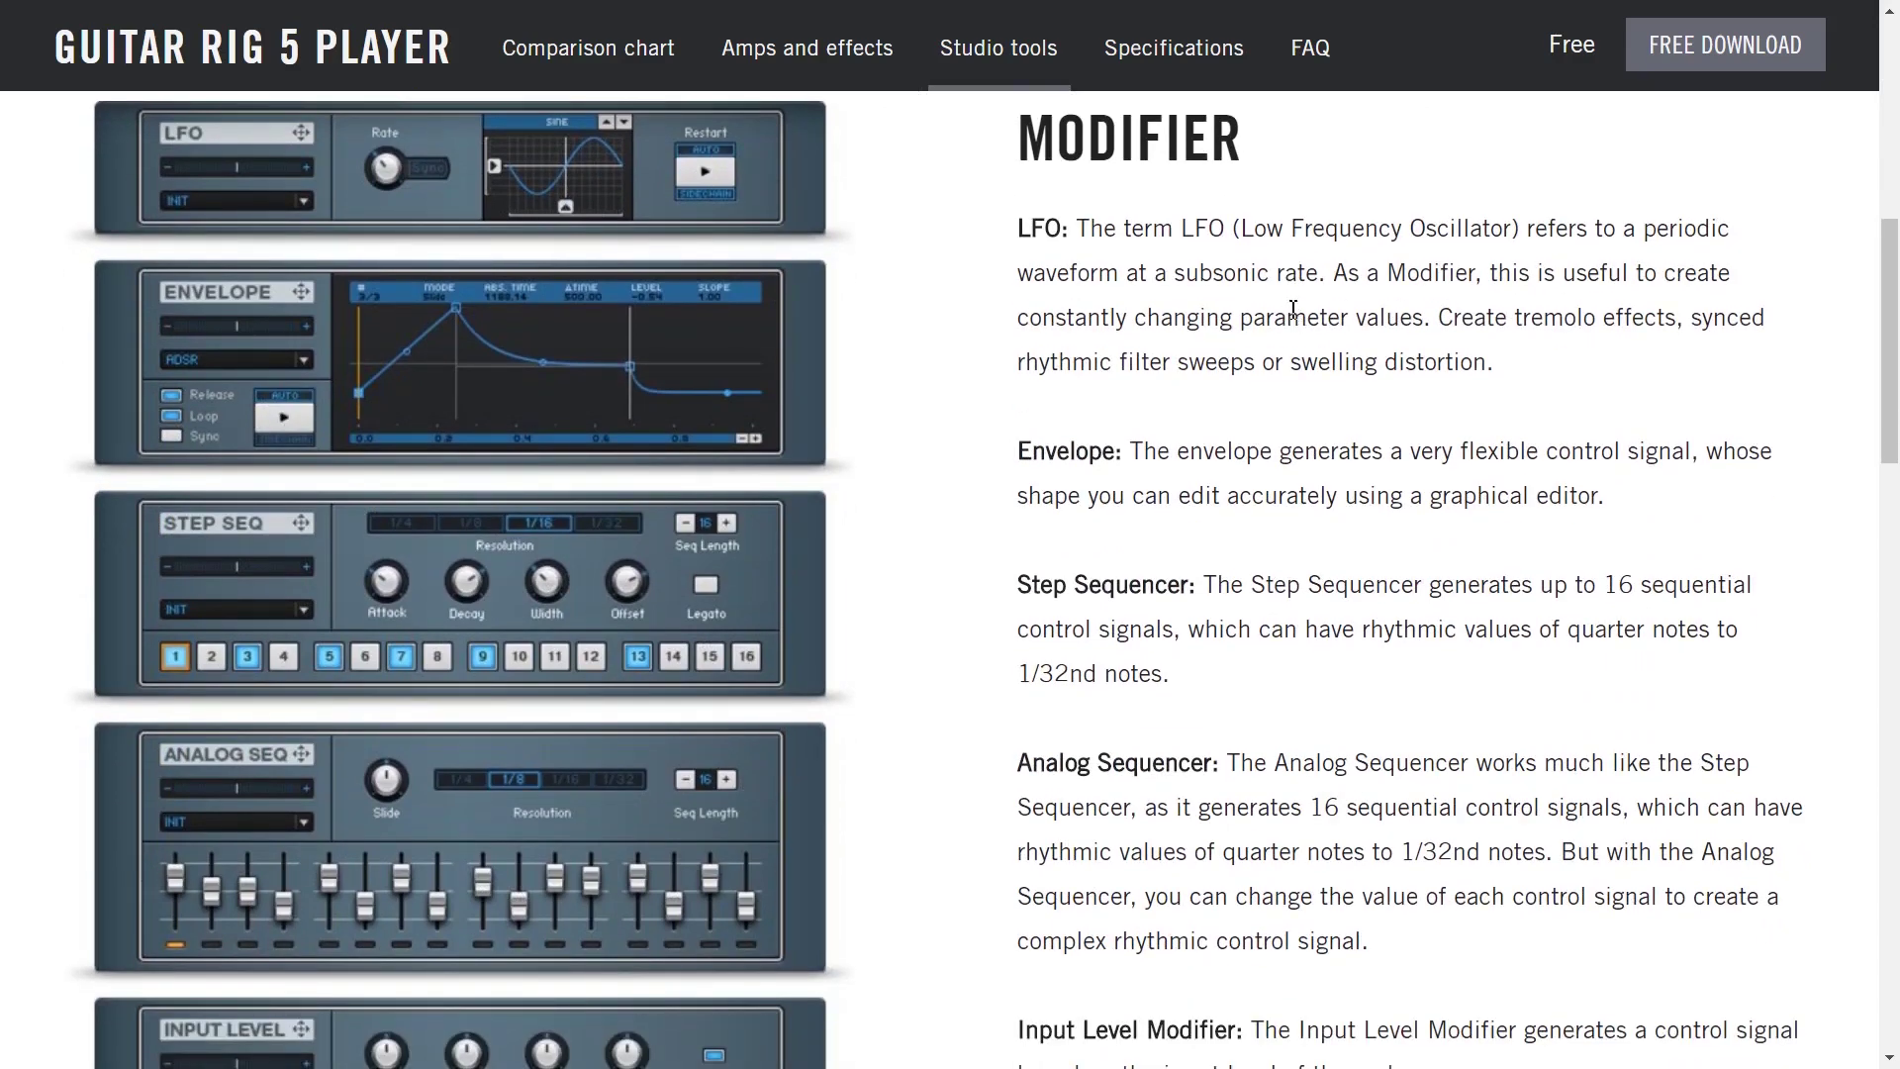
{"action": "scroll", "coordinate": [1294, 309], "scroll_direction": "down", "scroll_amount": 2}
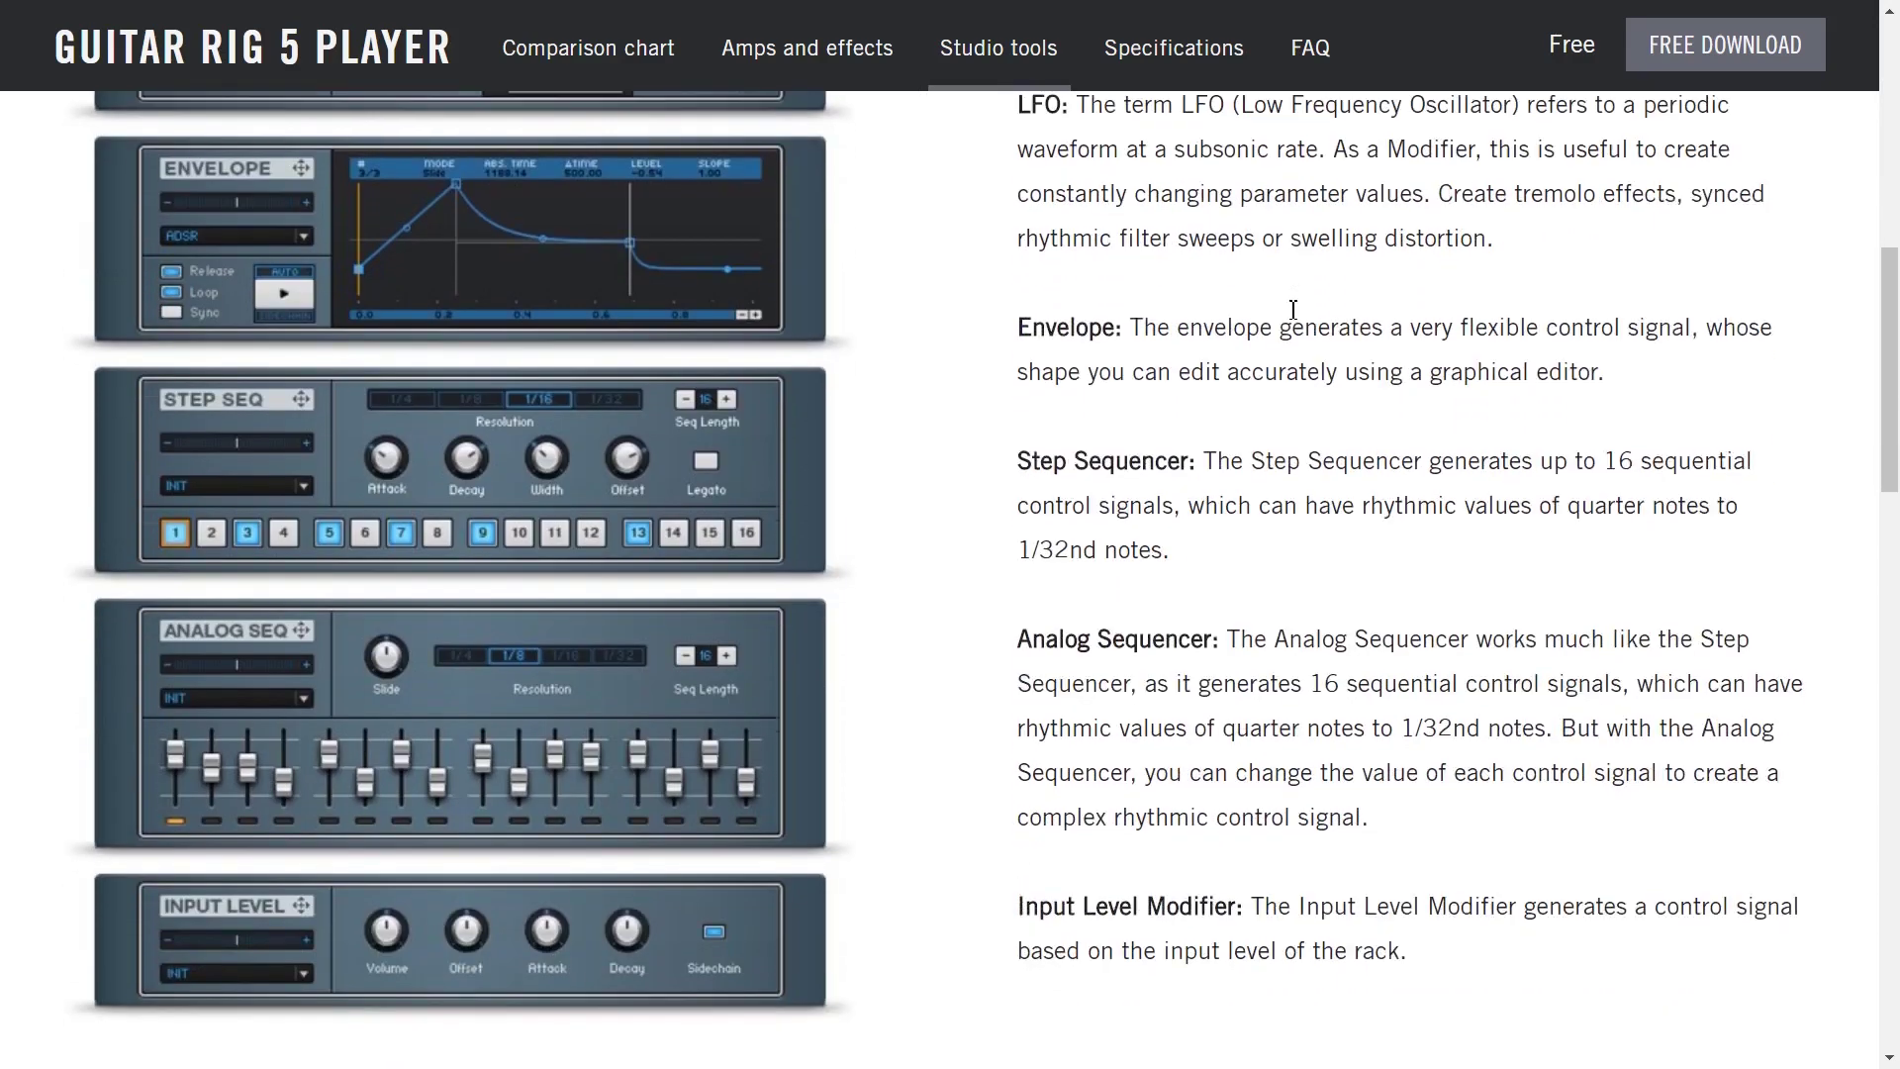
{"action": "scroll", "coordinate": [1294, 318], "scroll_direction": "down", "scroll_amount": 8}
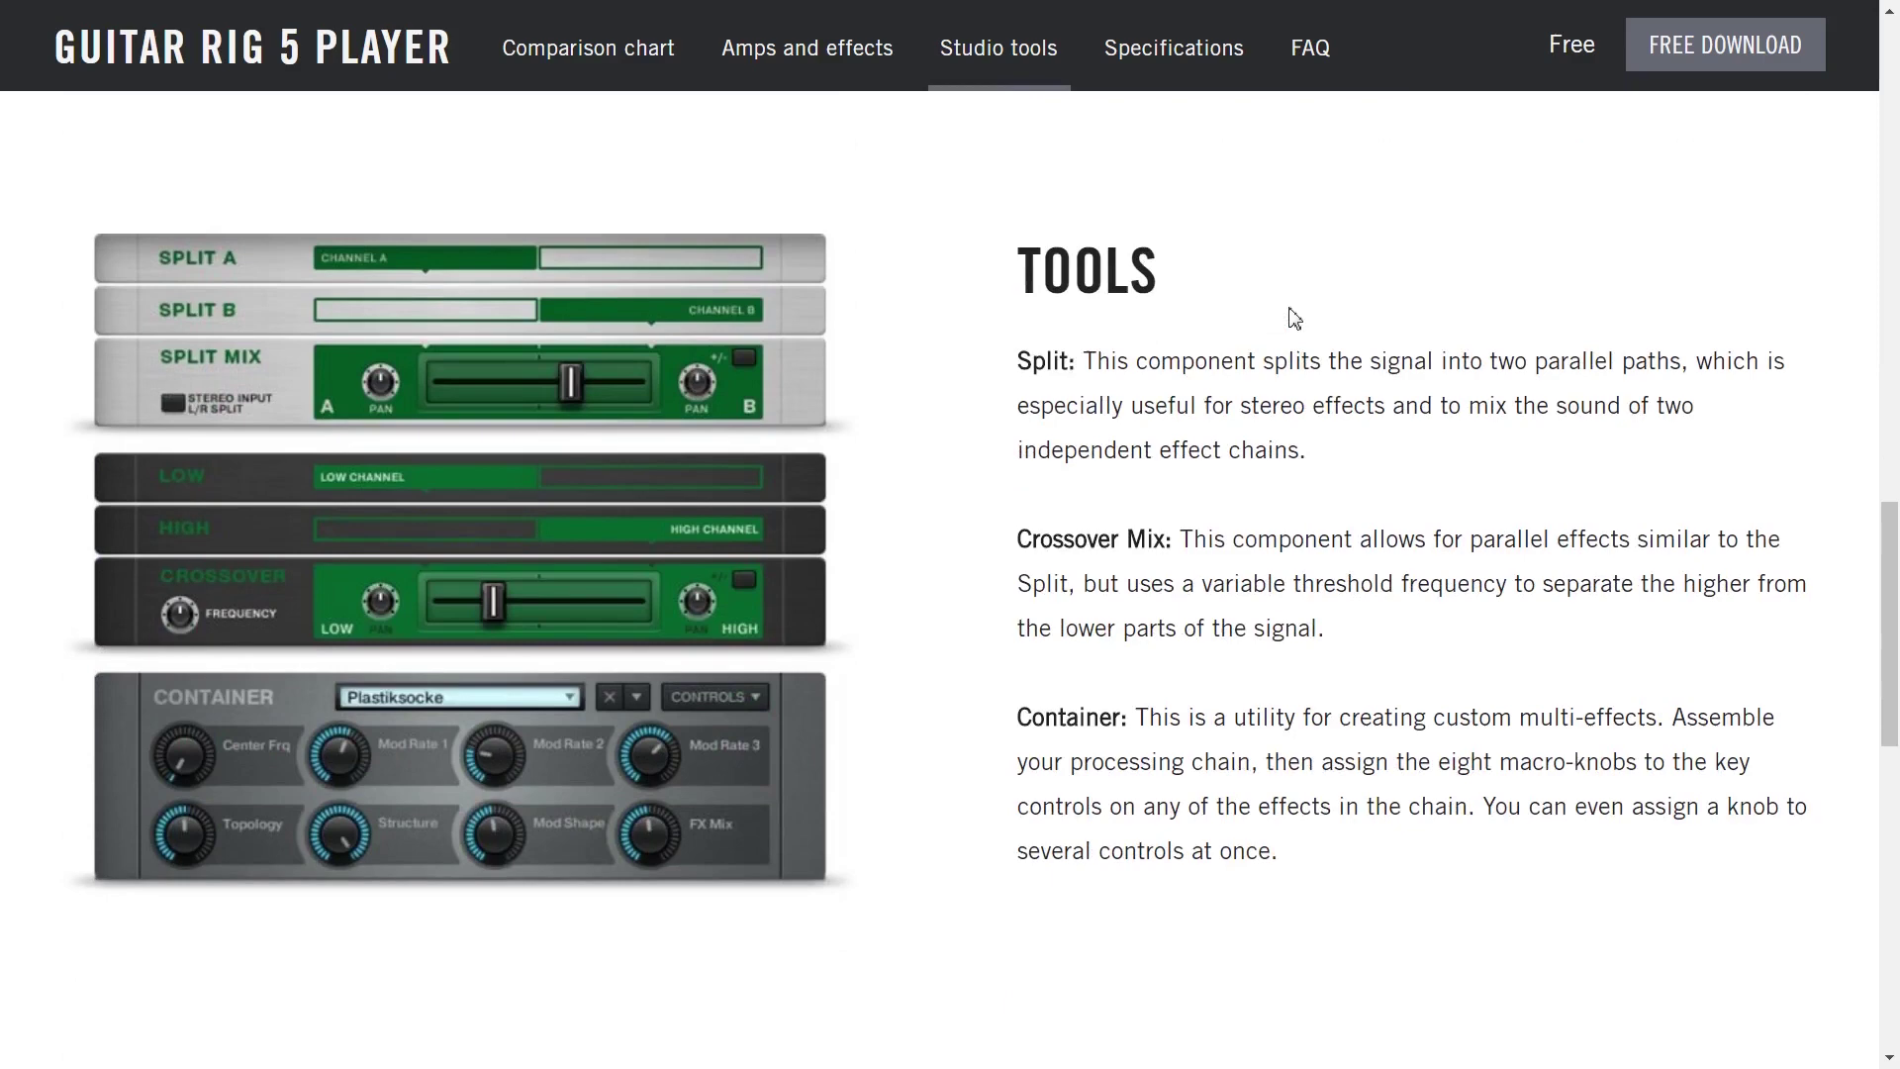
{"action": "scroll", "coordinate": [1293, 319], "scroll_direction": "down", "scroll_amount": 7}
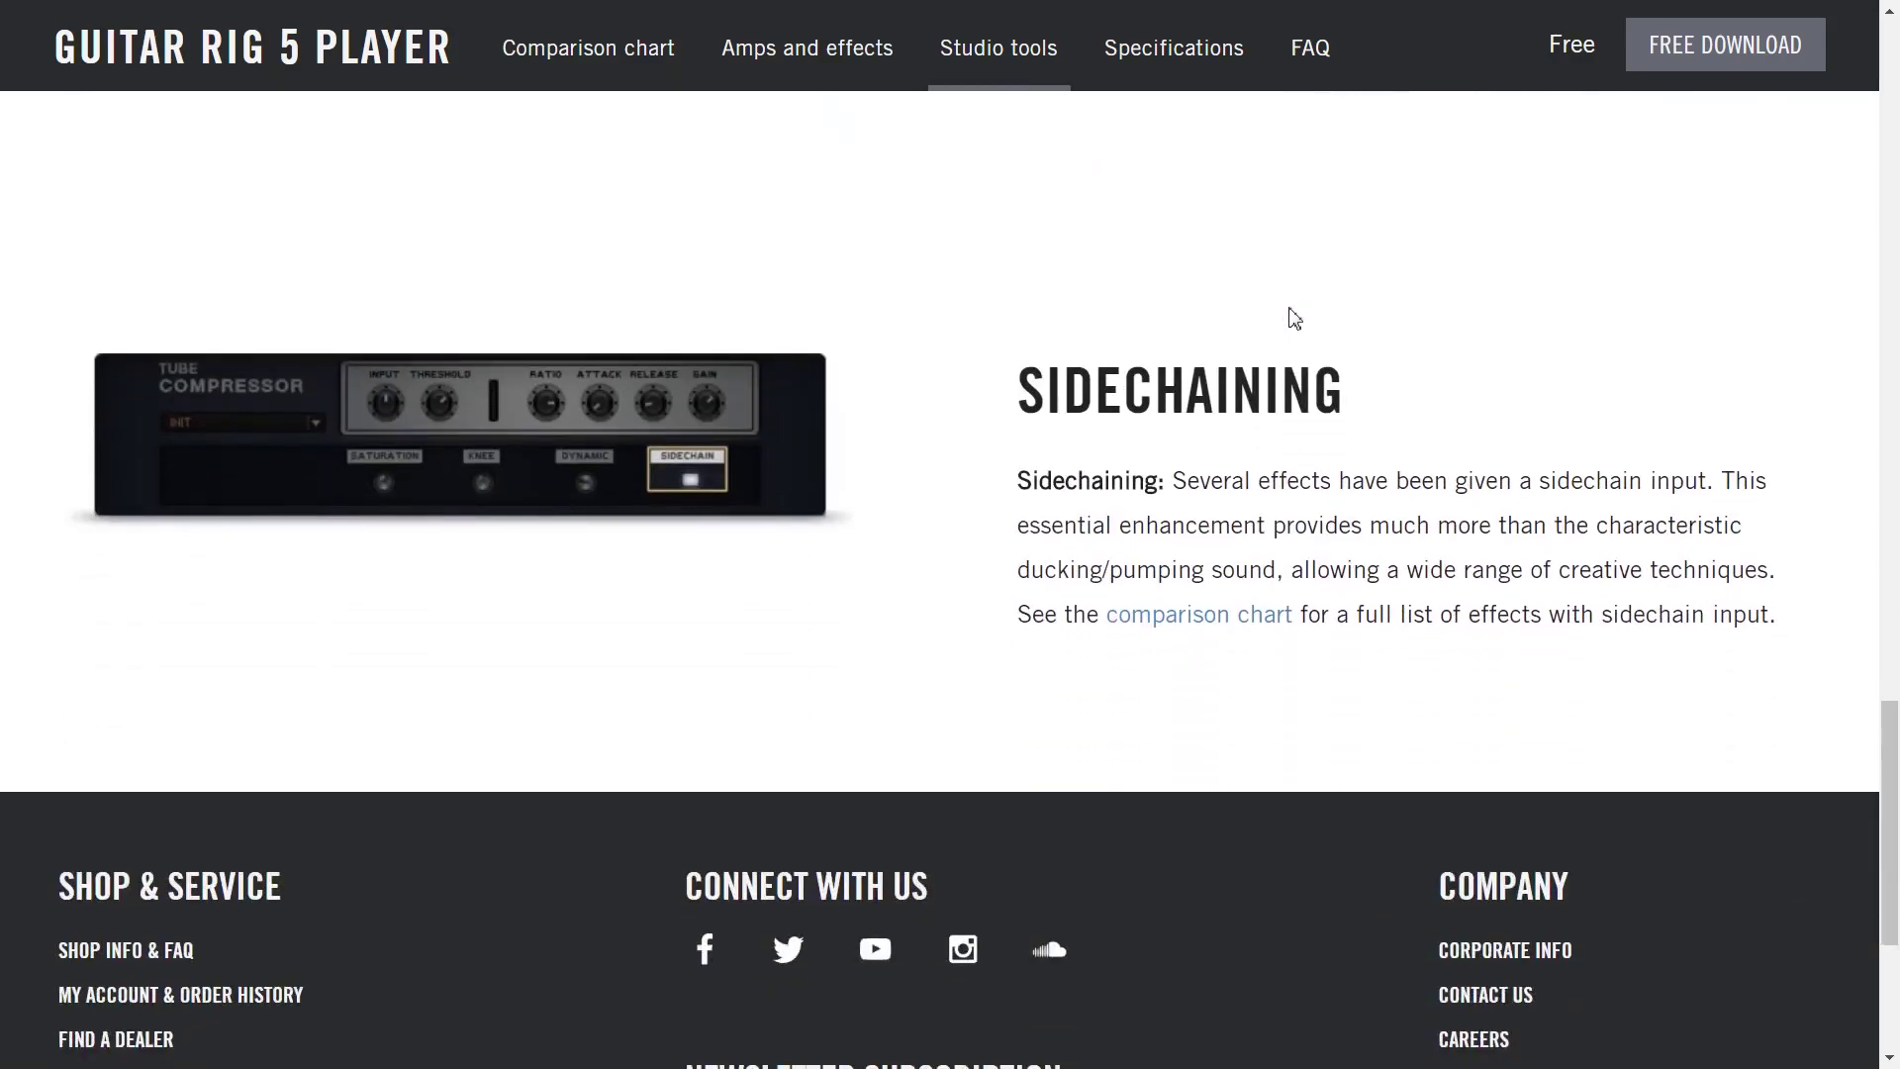
{"action": "scroll", "coordinate": [1294, 318], "scroll_direction": "up", "scroll_amount": 13}
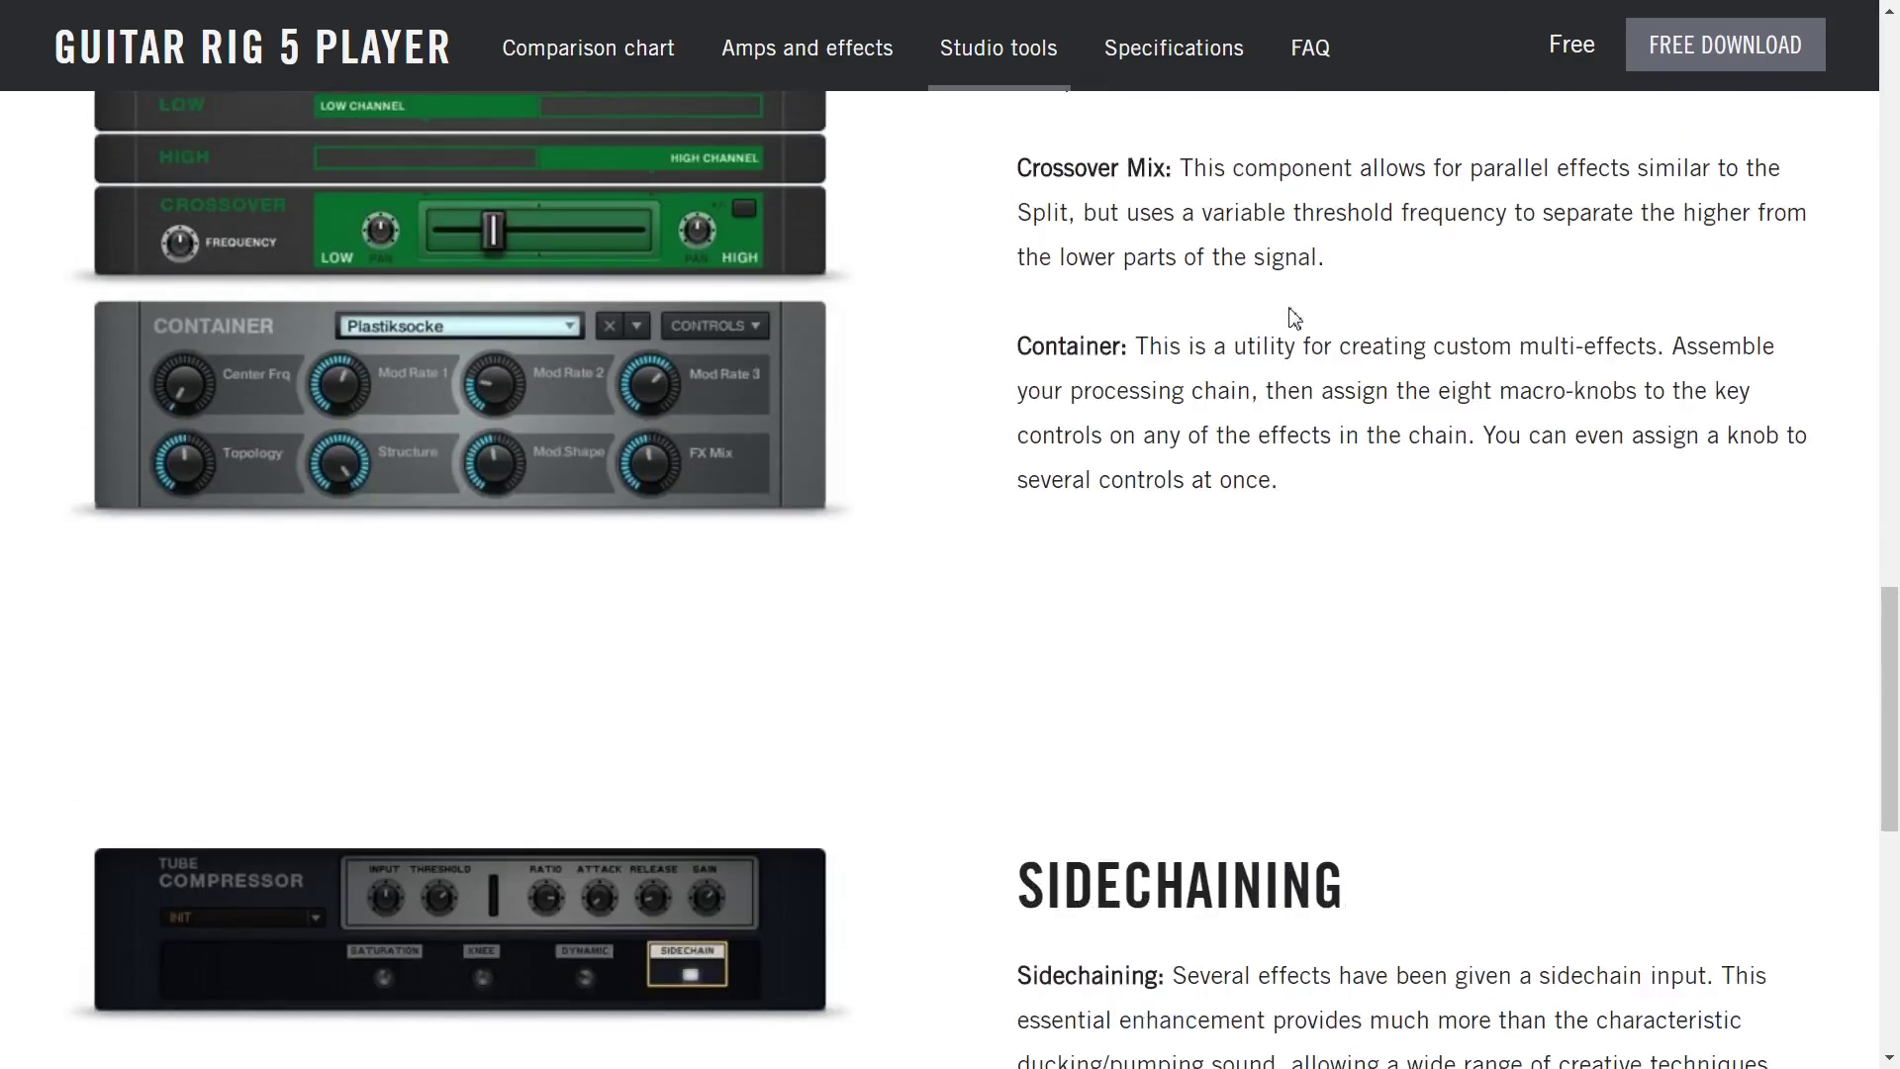
{"action": "scroll", "coordinate": [1294, 309], "scroll_direction": "up", "scroll_amount": 2}
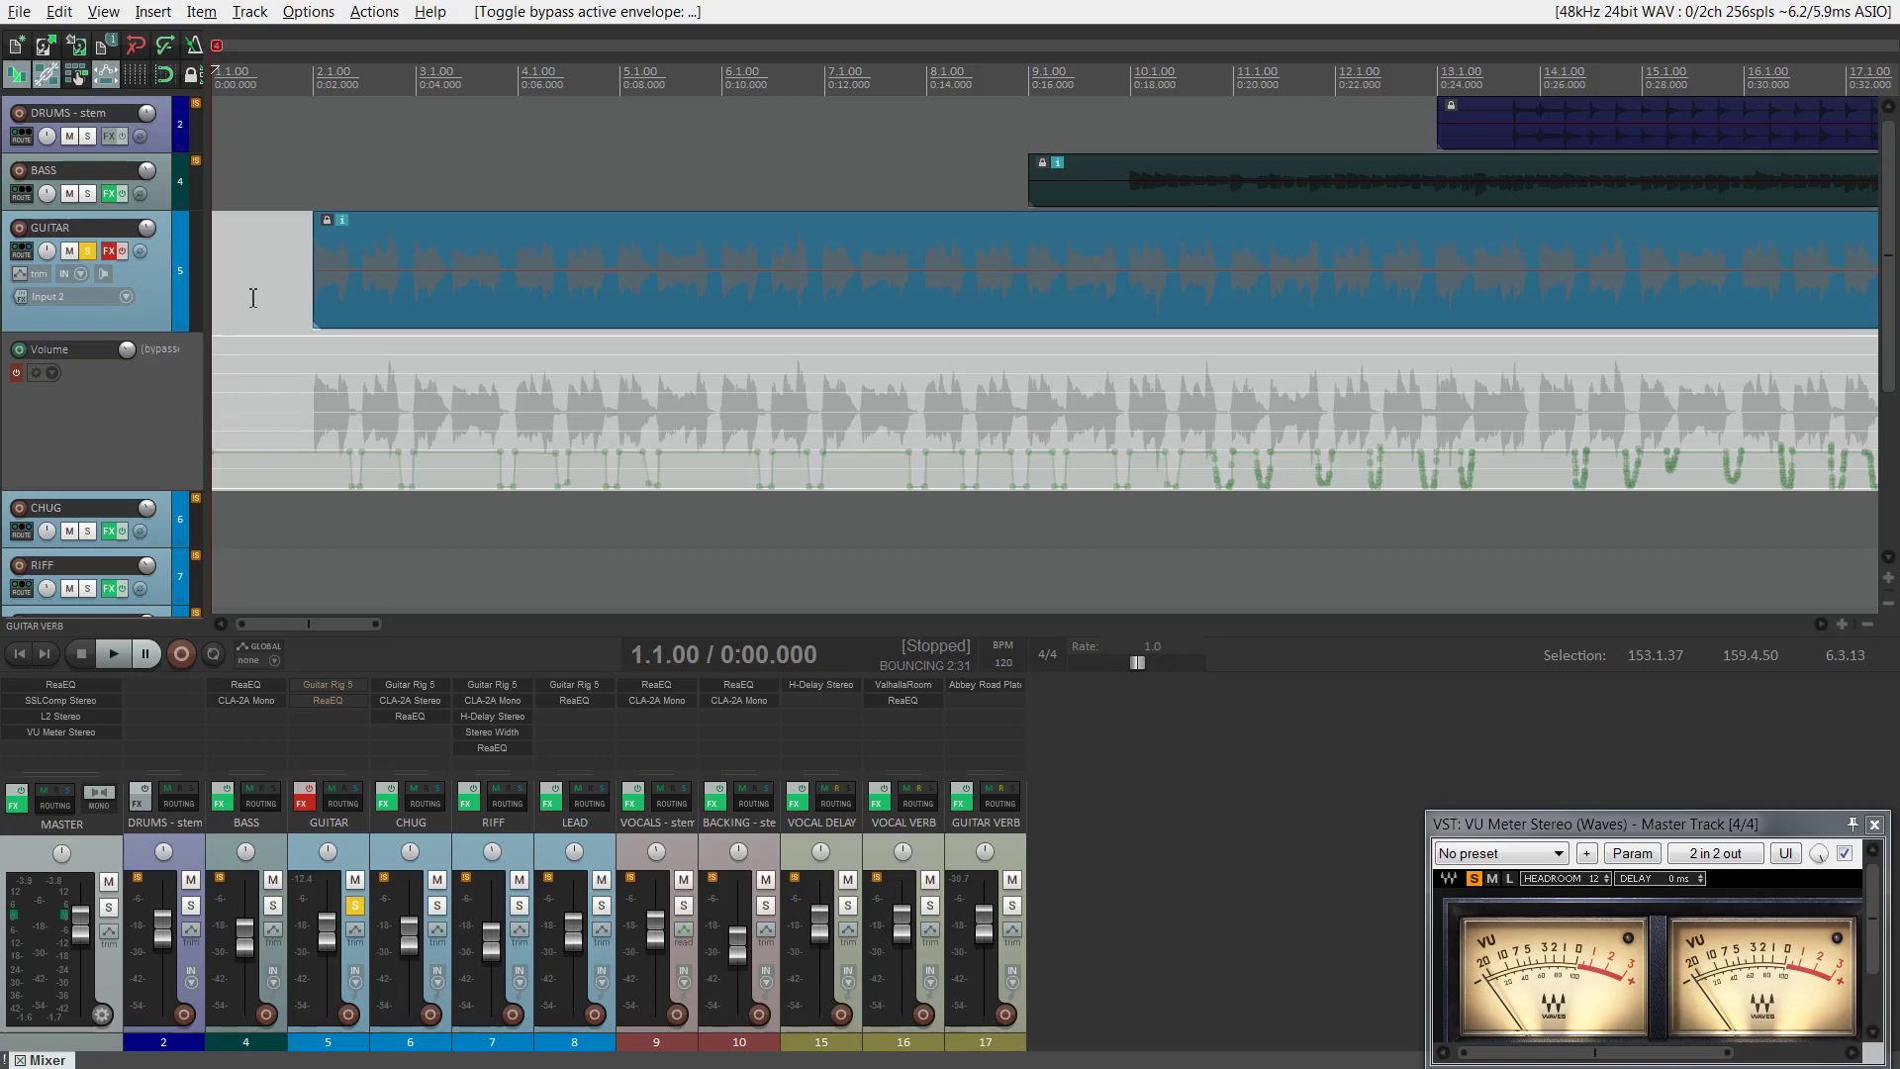
{"action": "key", "text": "space"}
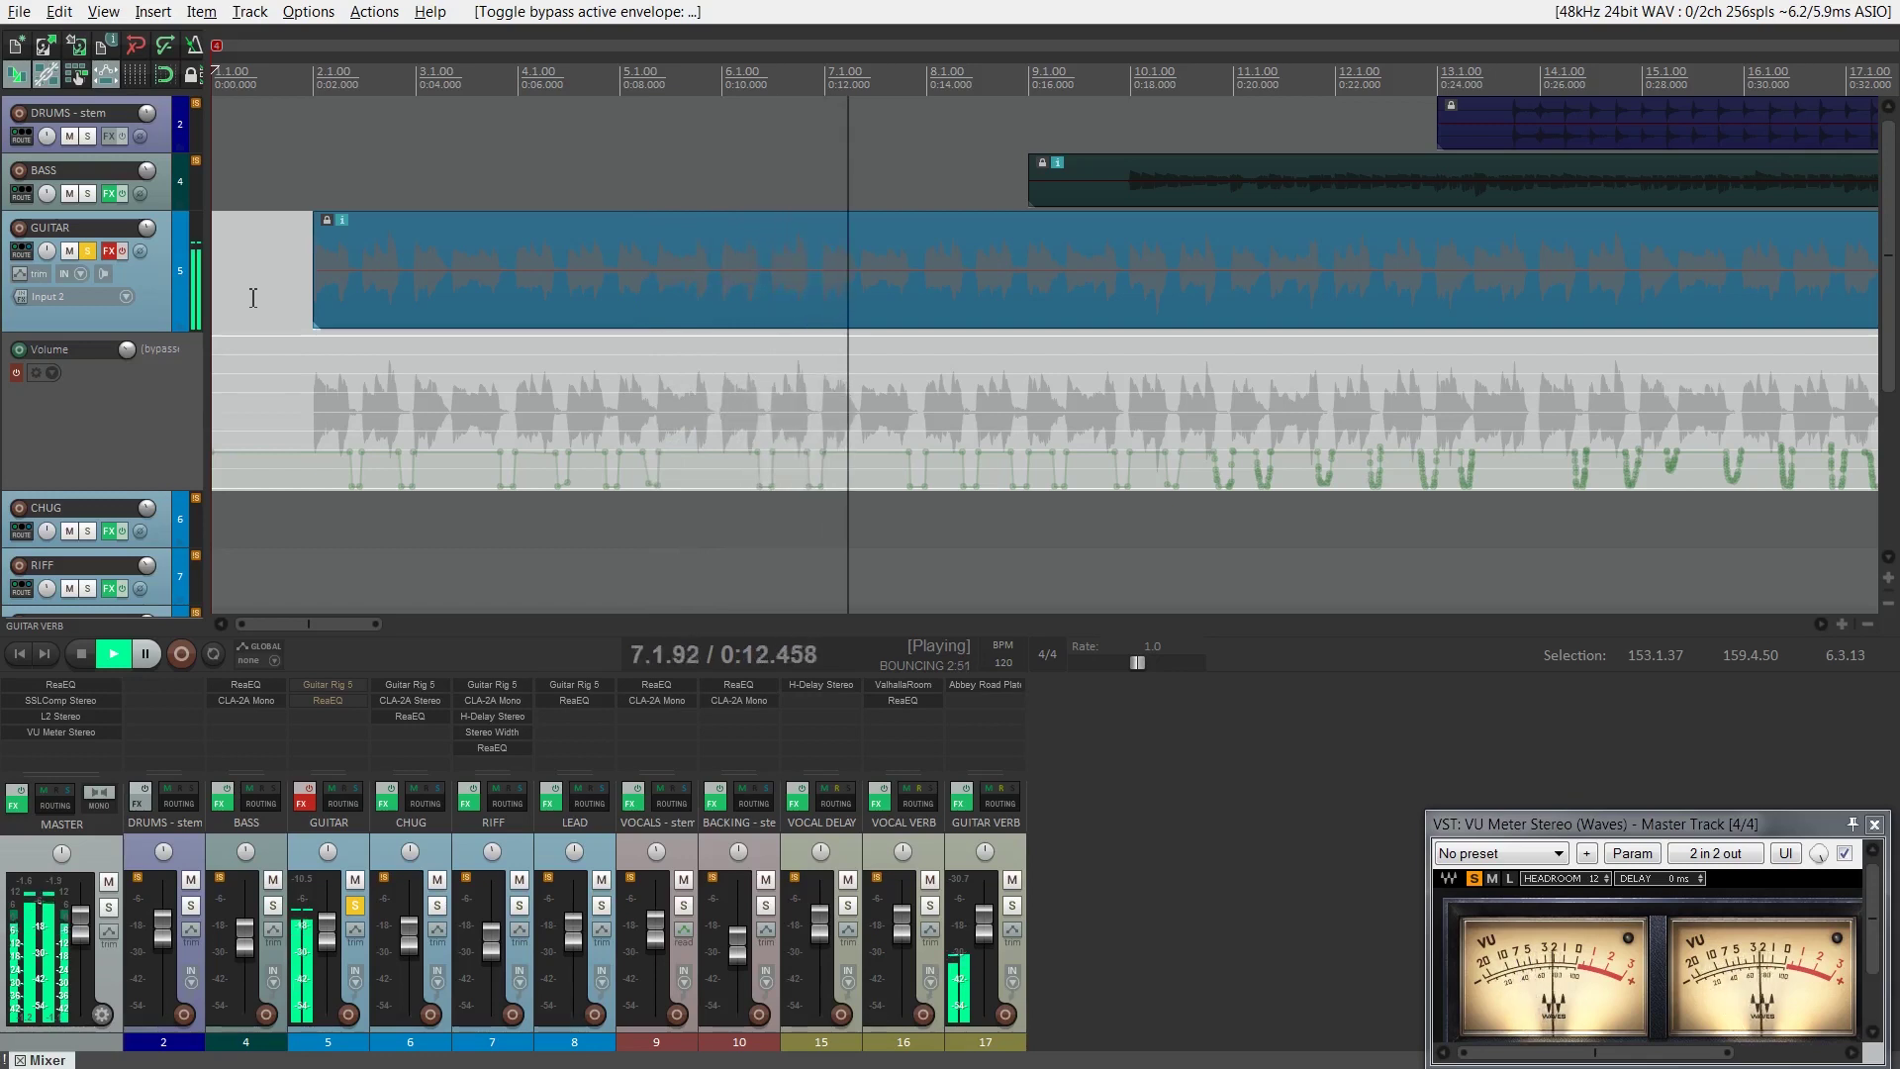
{"action": "key", "text": "space"}
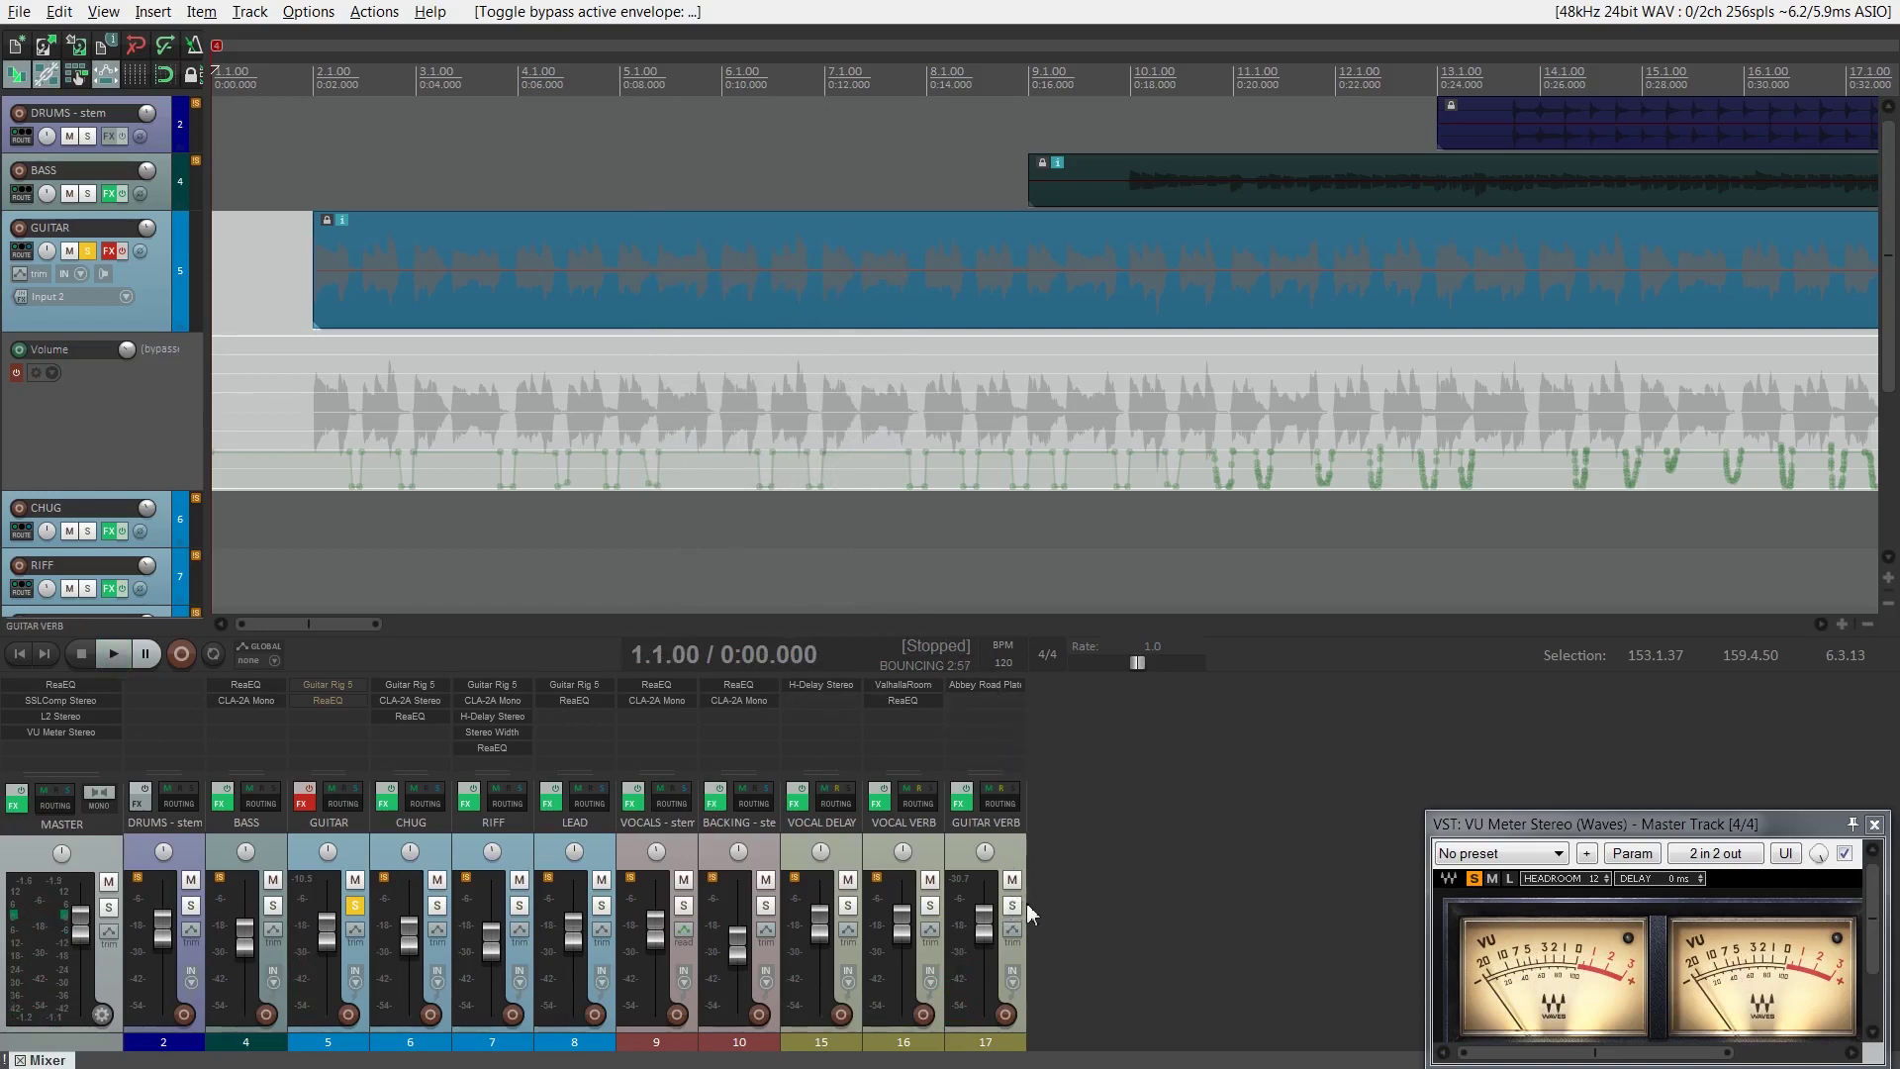
{"action": "left_click", "coordinate": [1012, 878]}
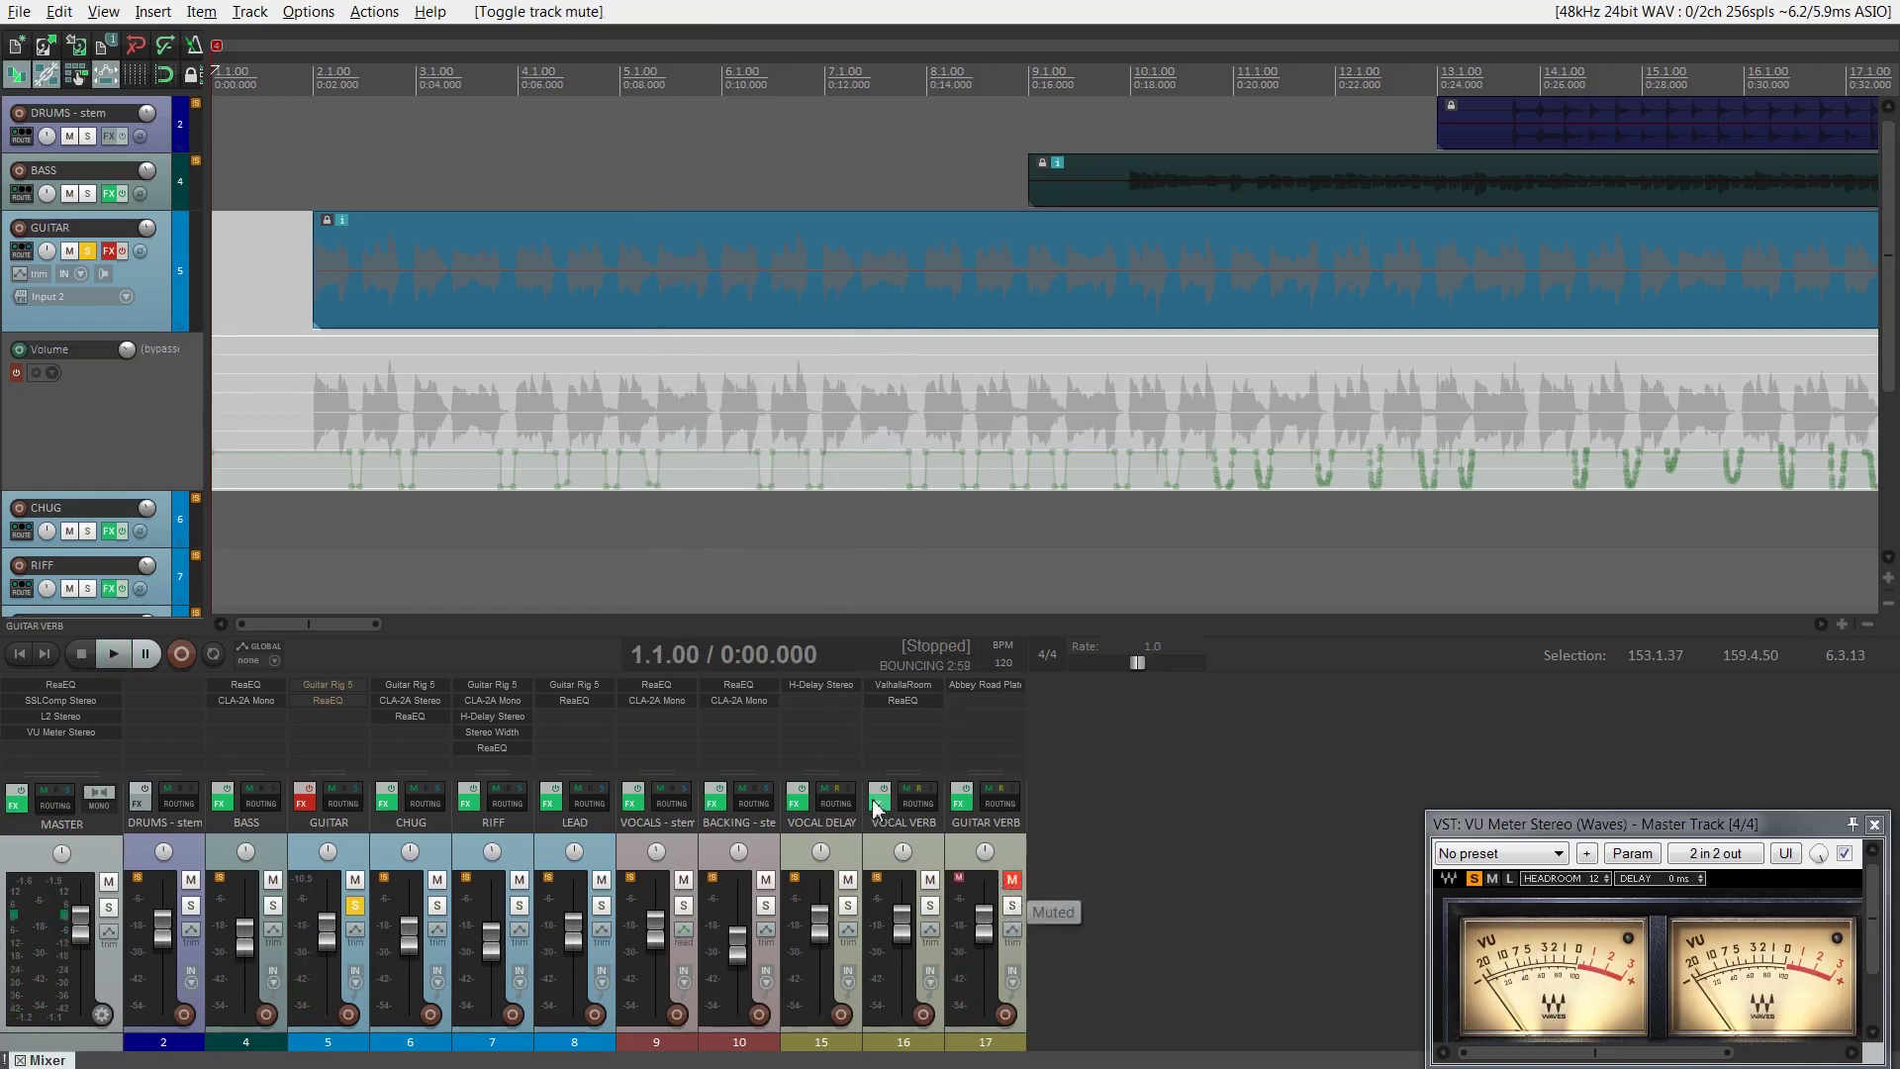
{"action": "left_click", "coordinate": [305, 75]}
{"action": "key", "text": "space"}
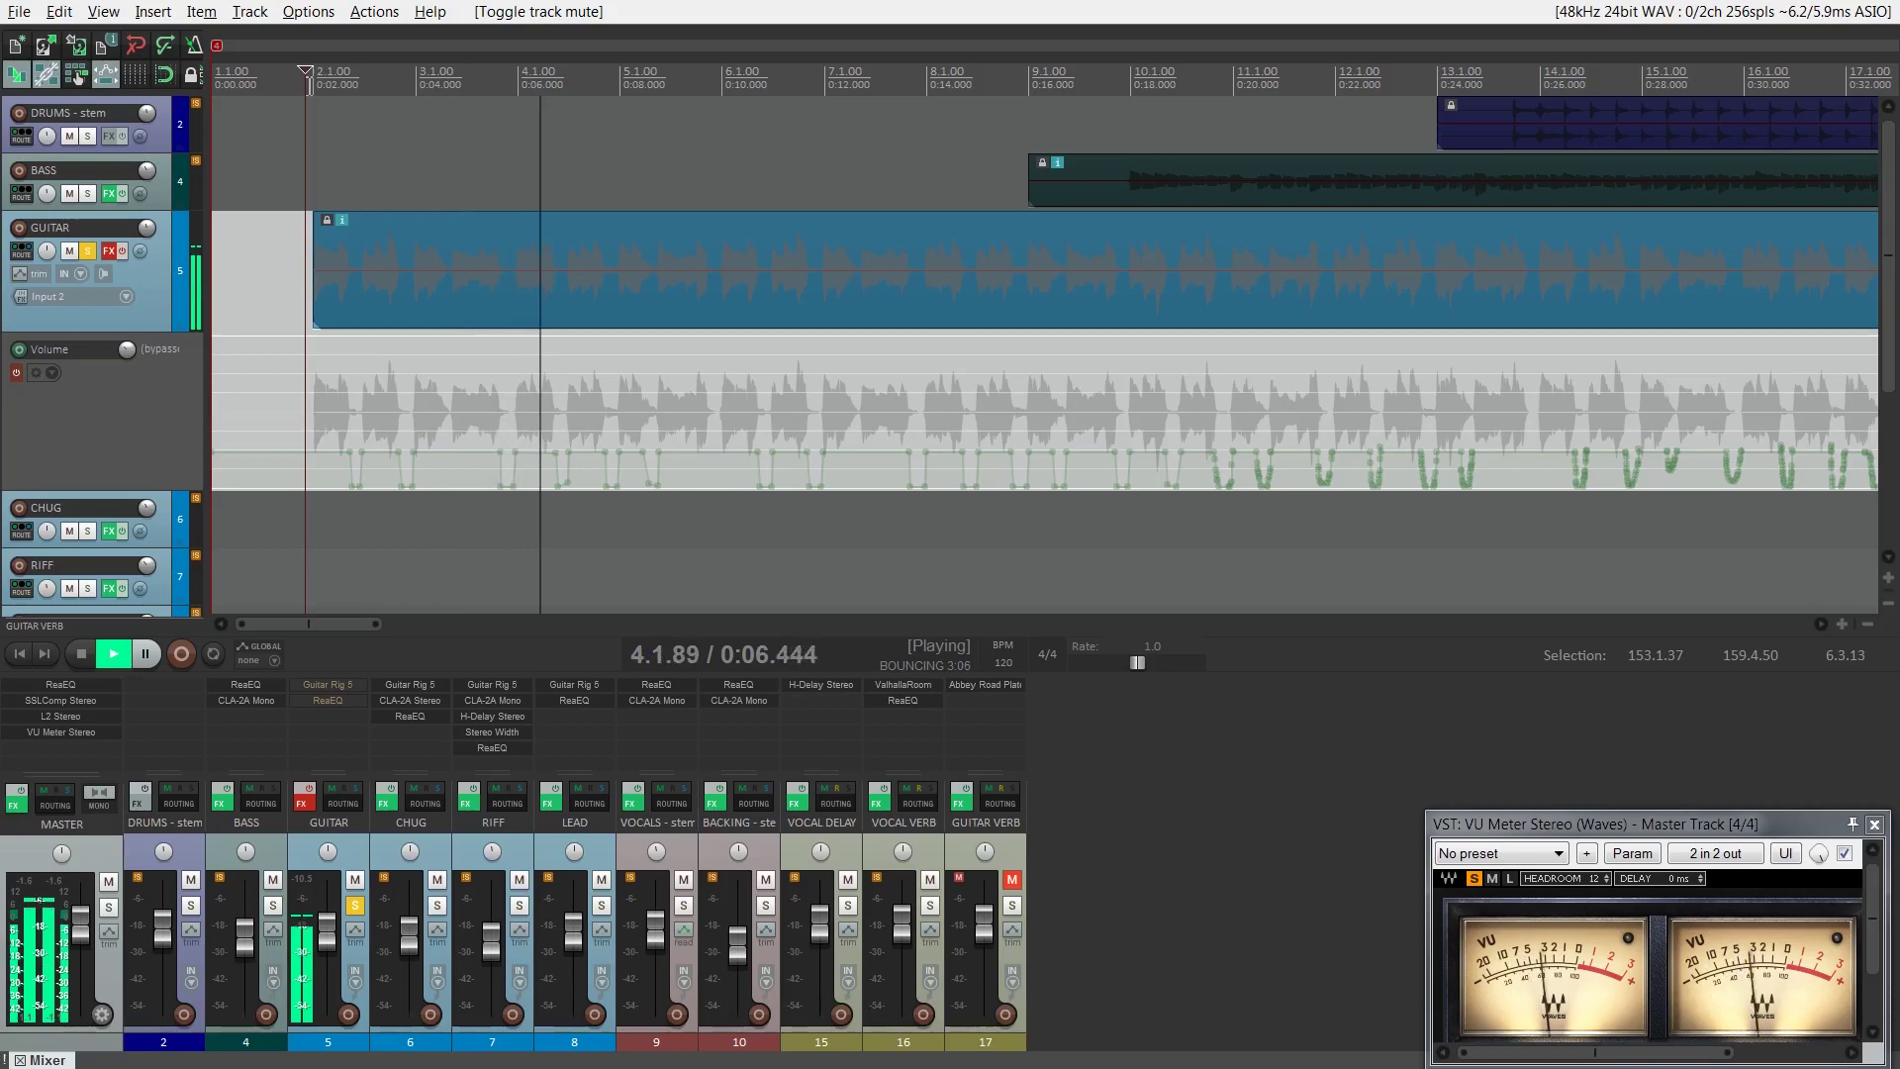
{"action": "key", "text": "space"}
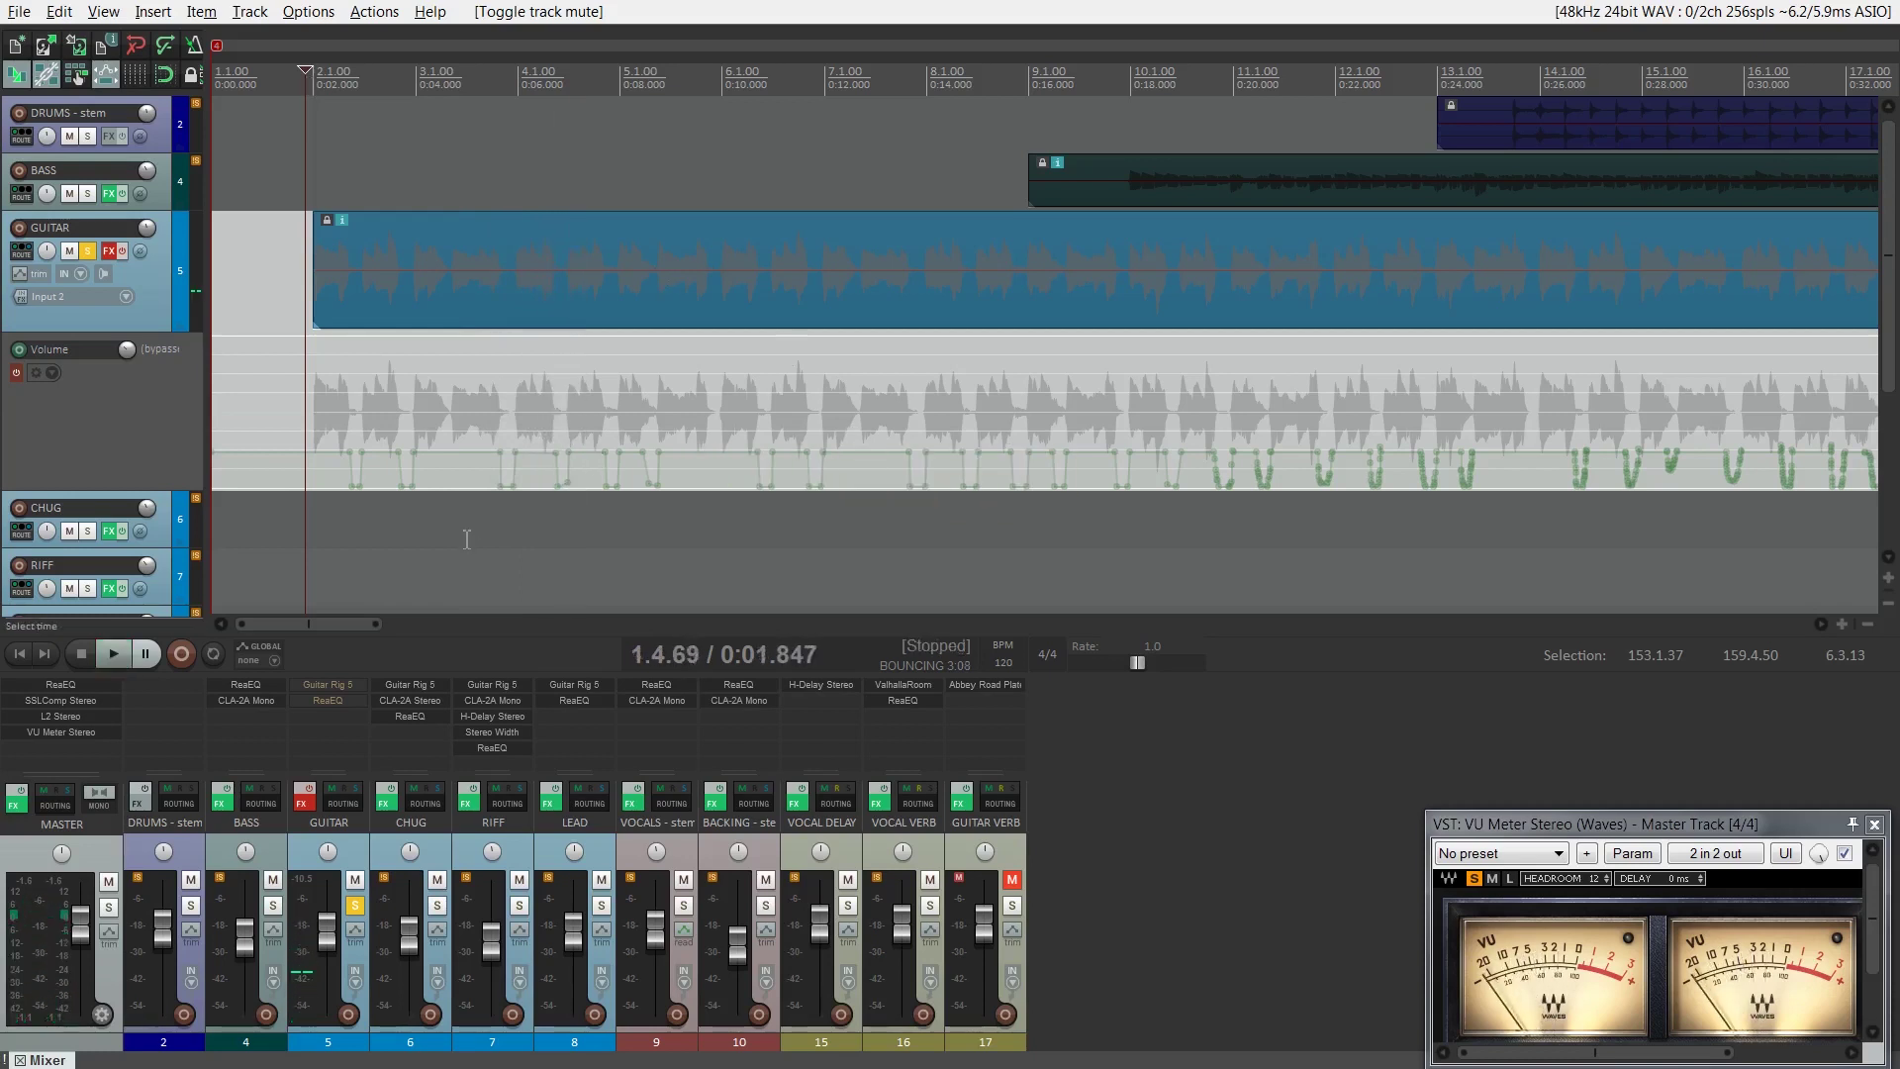
{"action": "left_click", "coordinate": [1012, 879]}
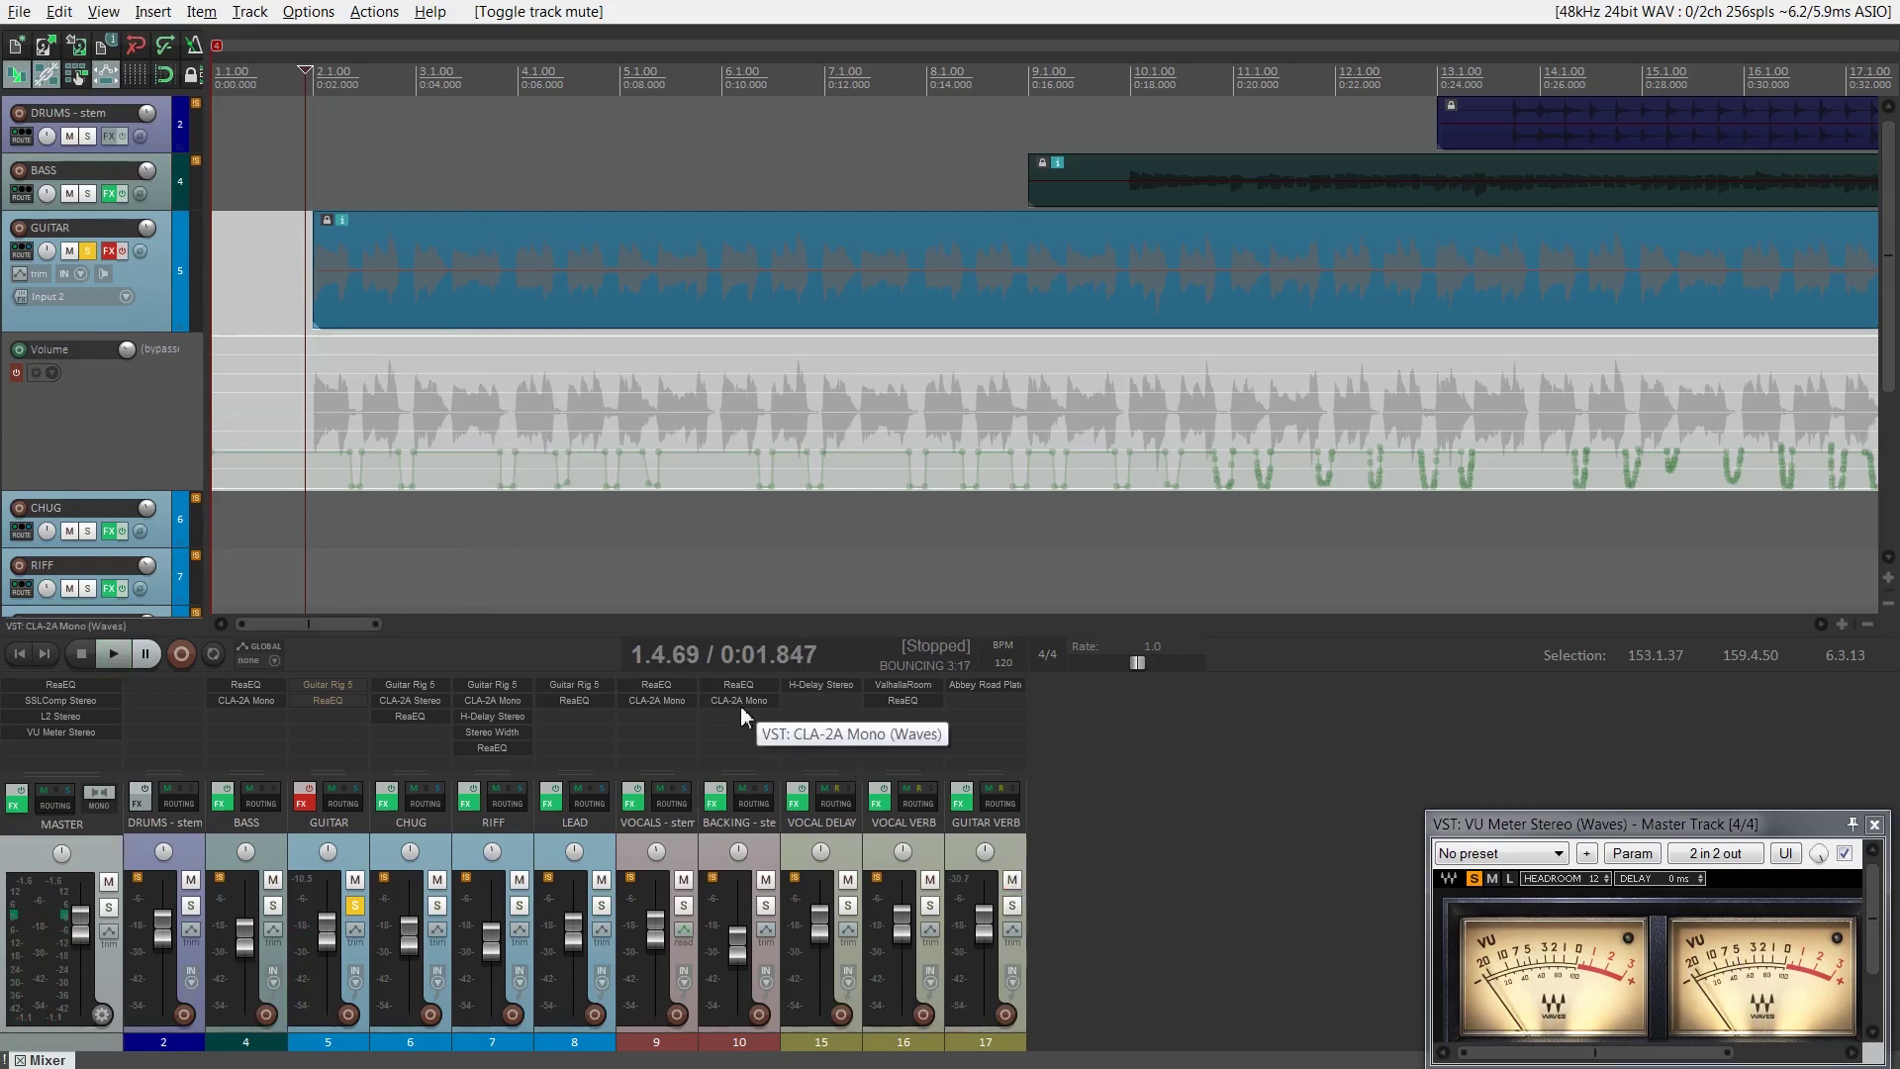
{"action": "key", "text": "space"}
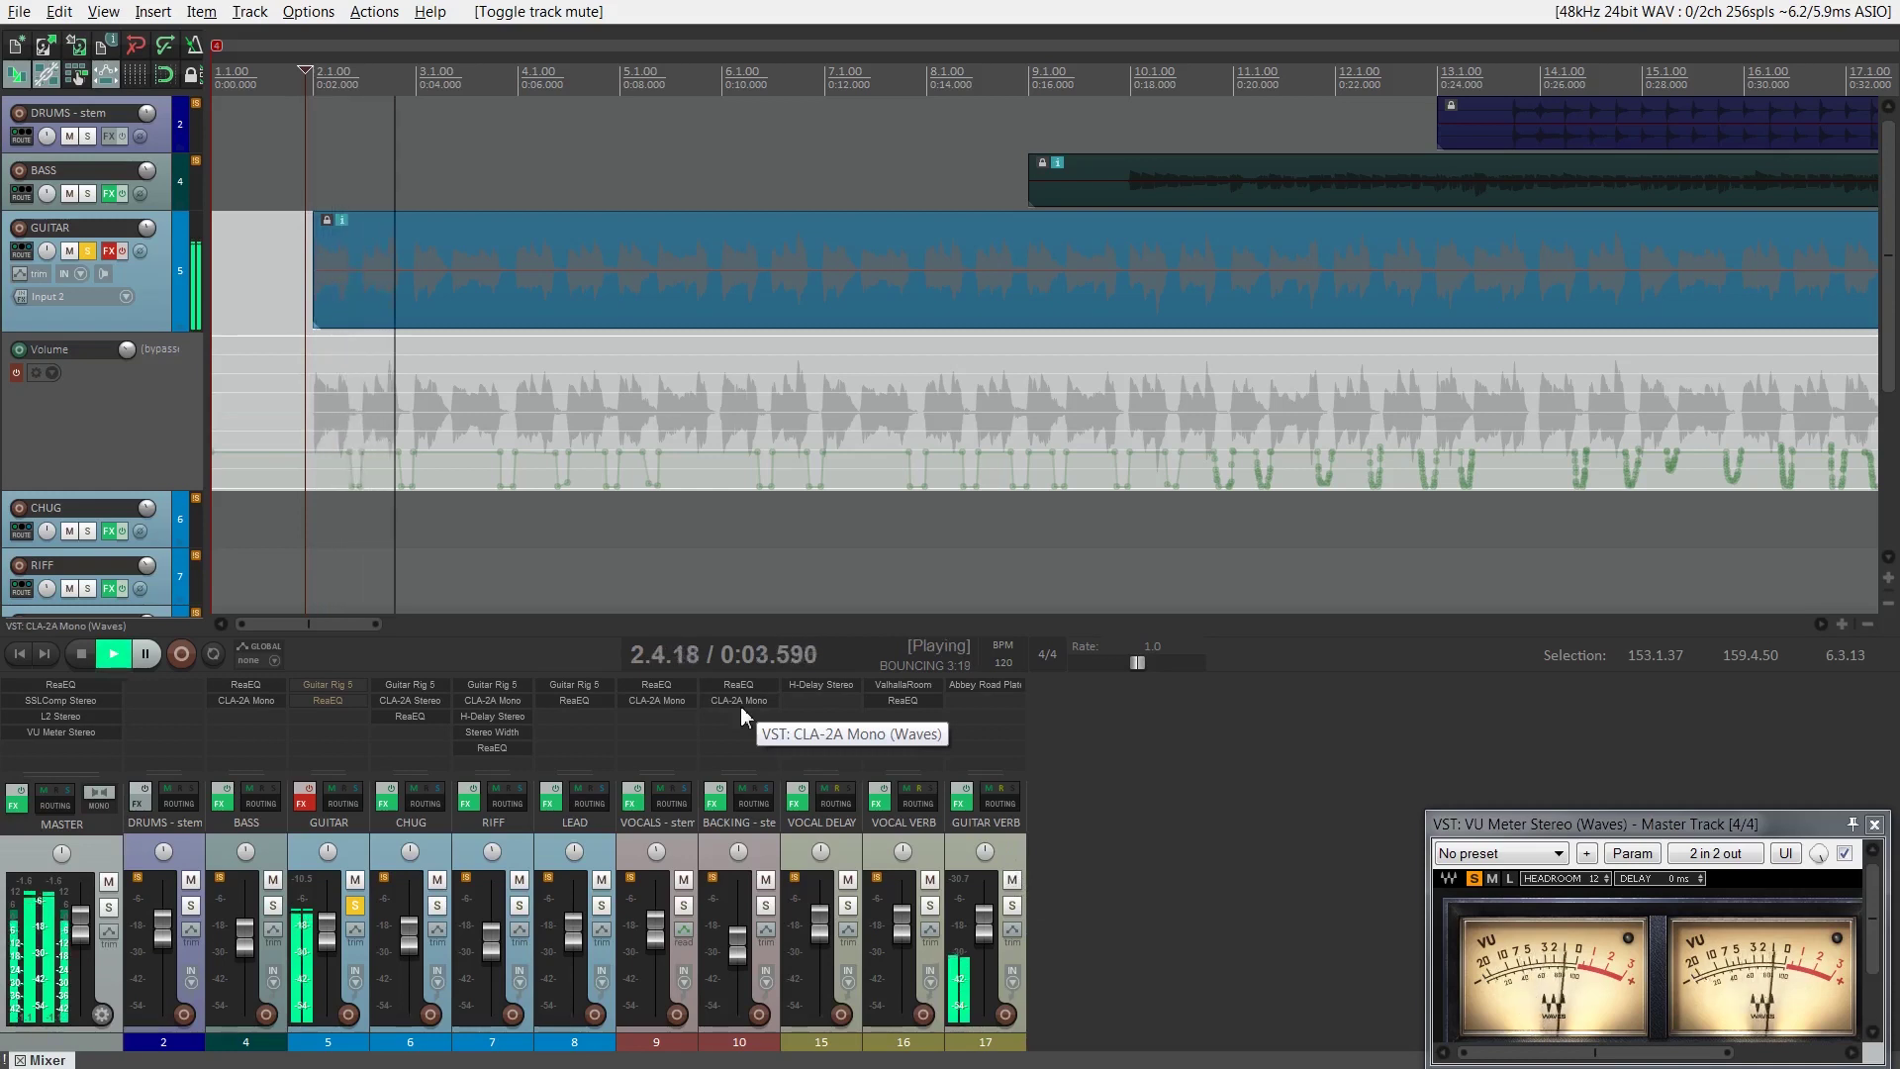
{"action": "key", "text": "space"}
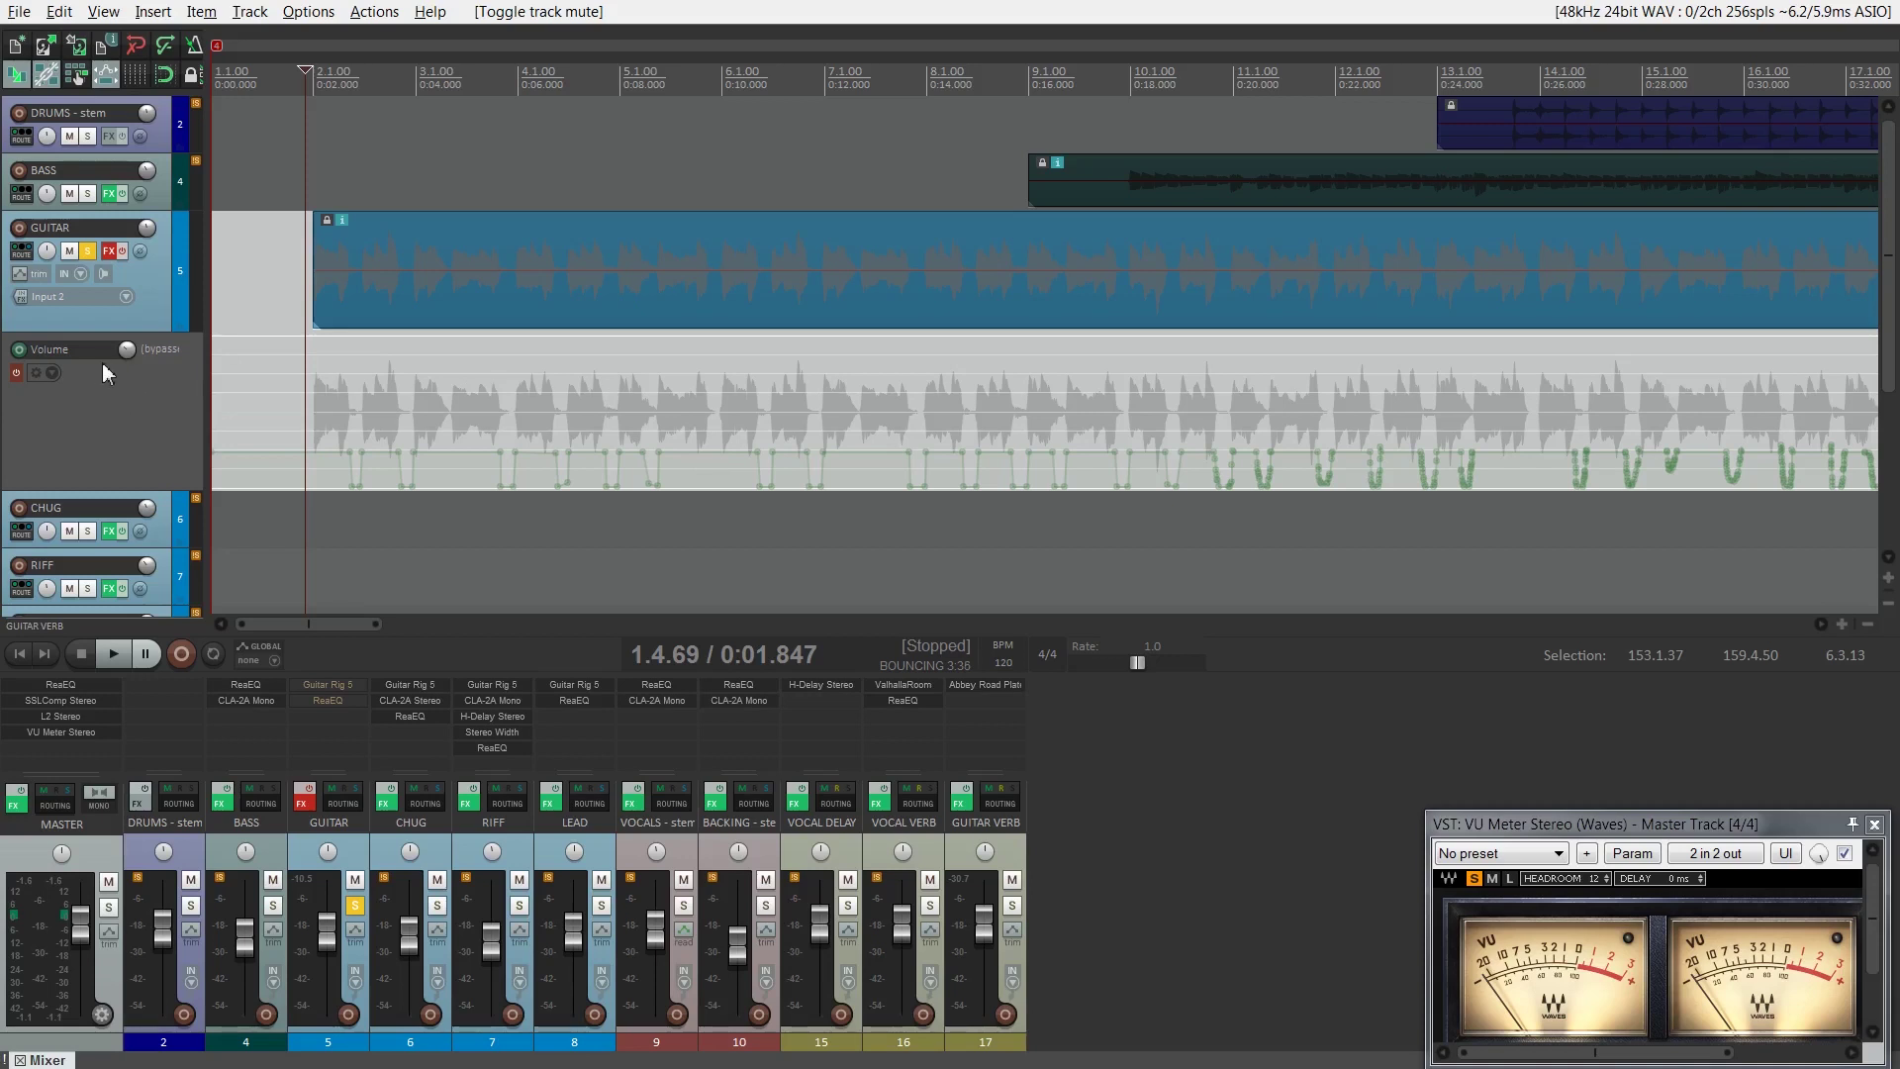
Enable the GUITAR Volume envelope lane and play the mix to hear its dips
{"action": "left_click", "coordinate": [19, 349]}
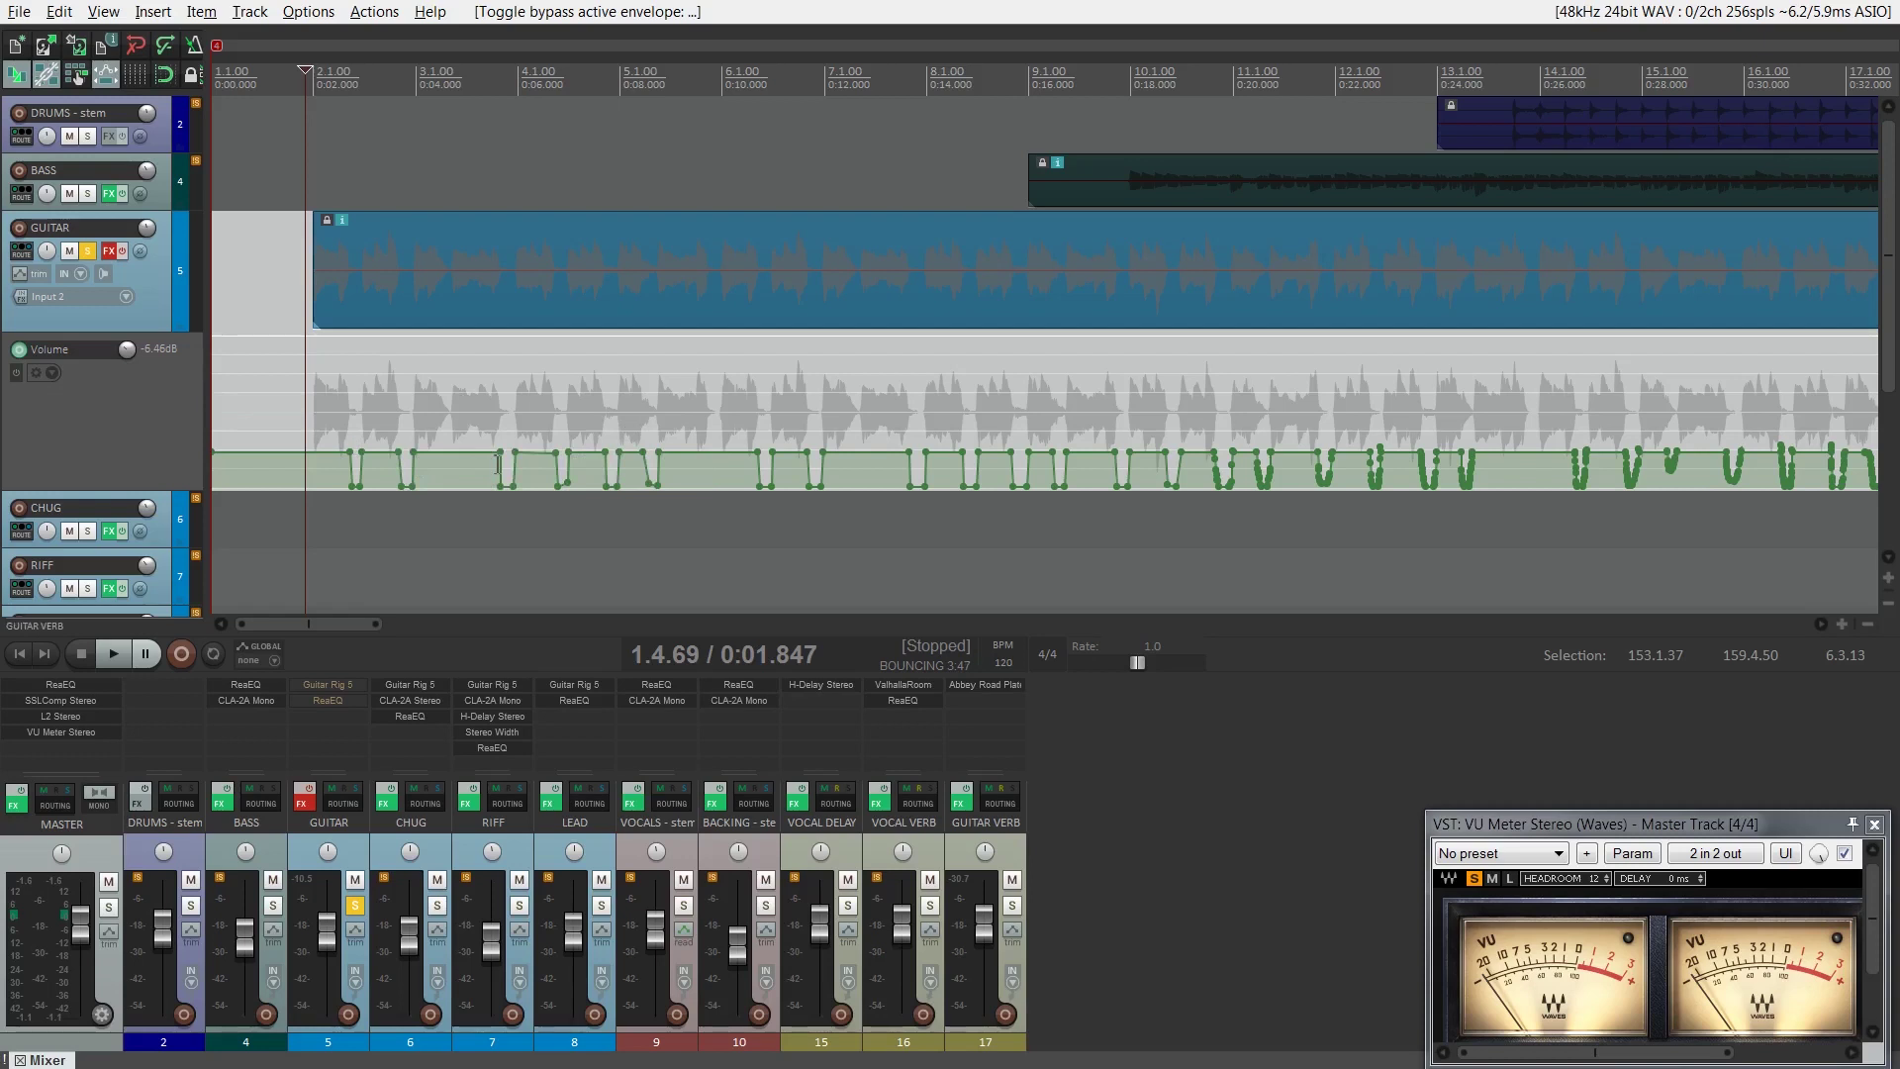
{"action": "key", "text": "space"}
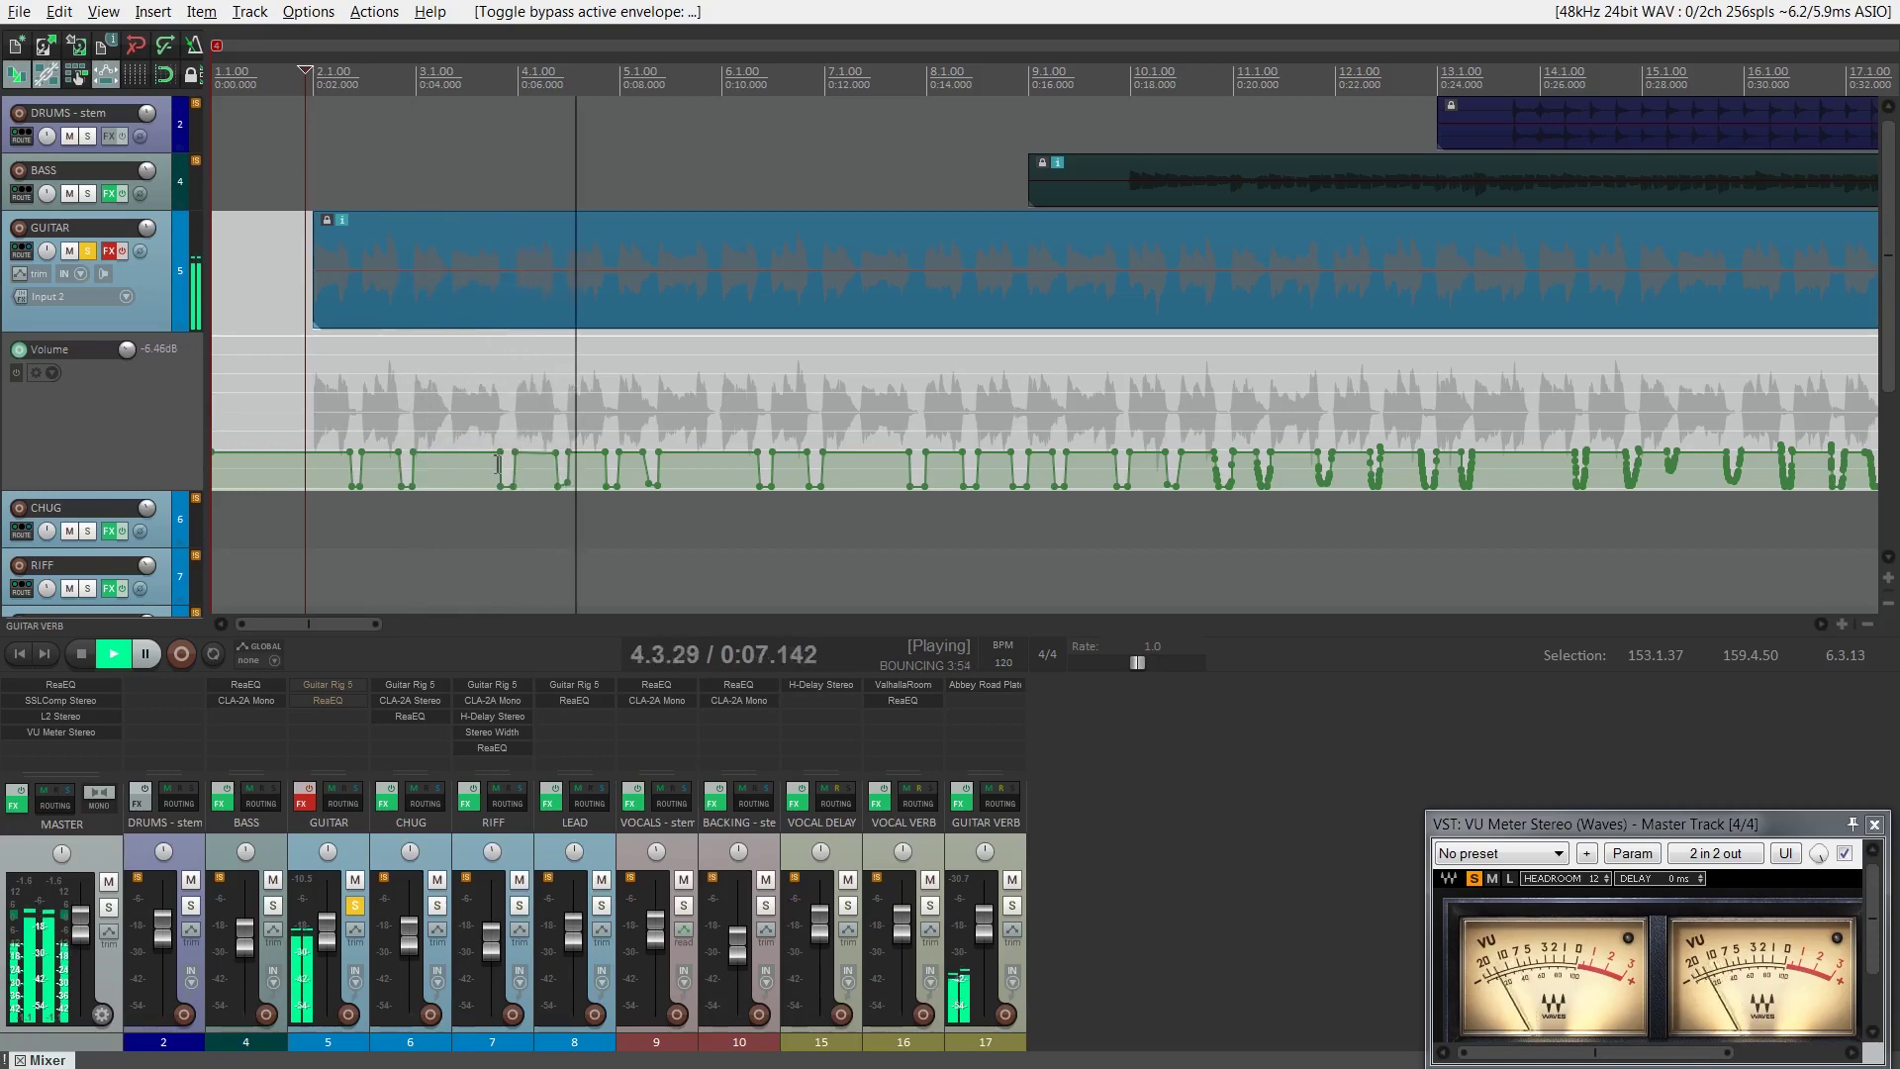
{"action": "key", "text": "space"}
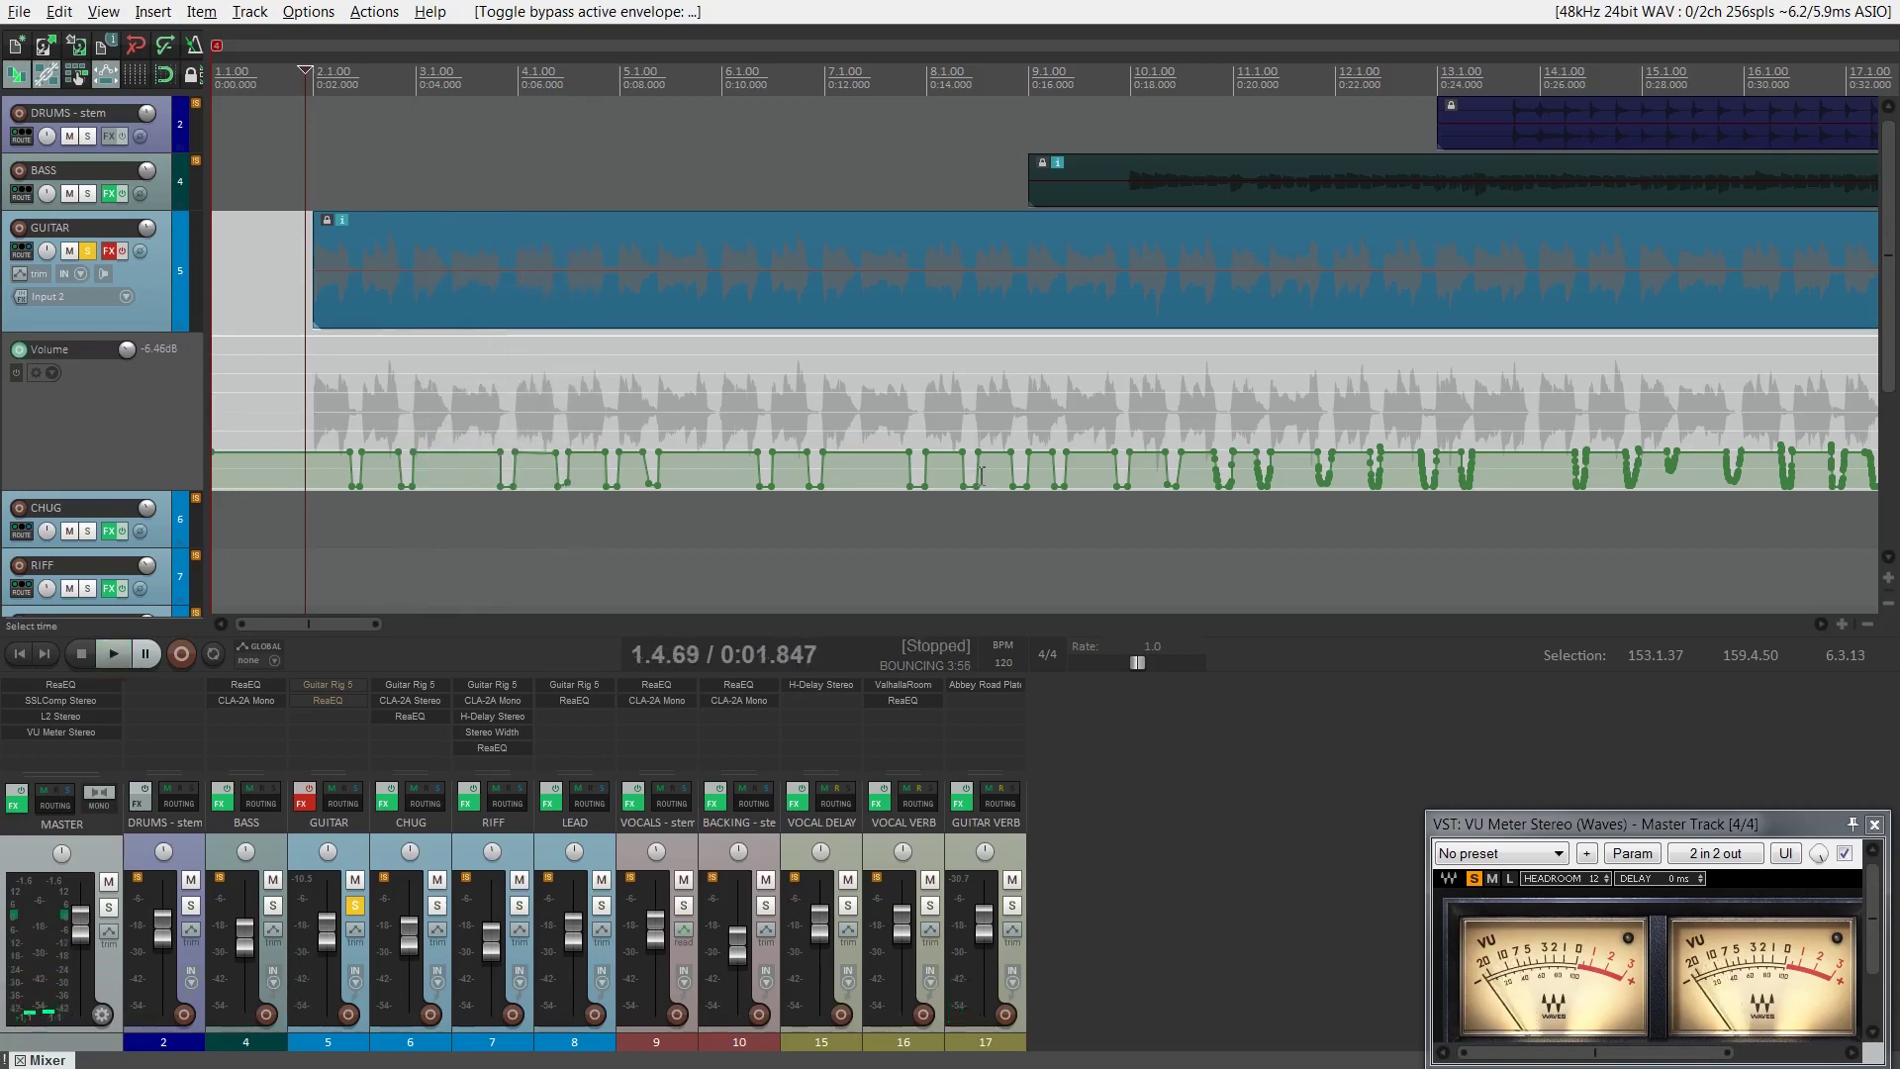
Zoom the timeline to inspect the envelope and replay the mix
{"action": "scroll", "coordinate": [981, 475], "scroll_direction": "down", "scroll_amount": 8}
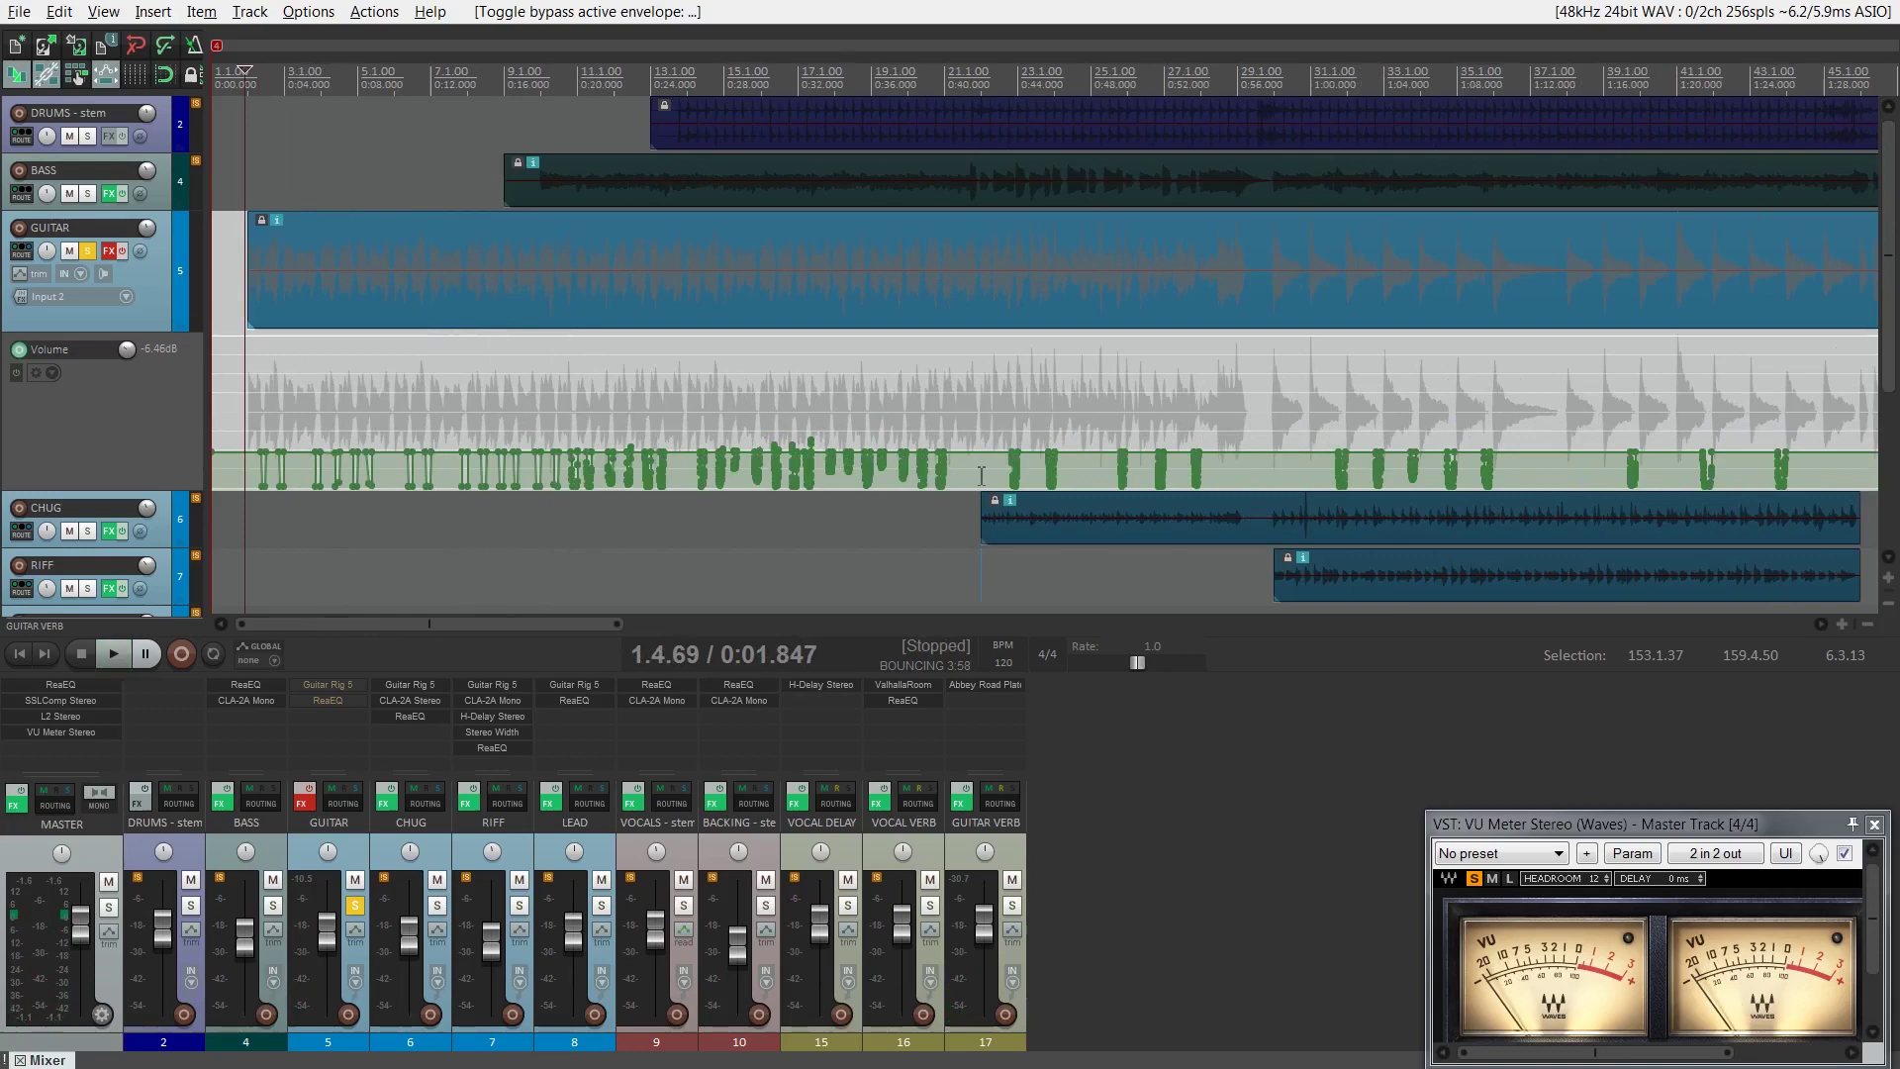
{"action": "scroll", "coordinate": [980, 475], "scroll_direction": "down", "scroll_amount": 4}
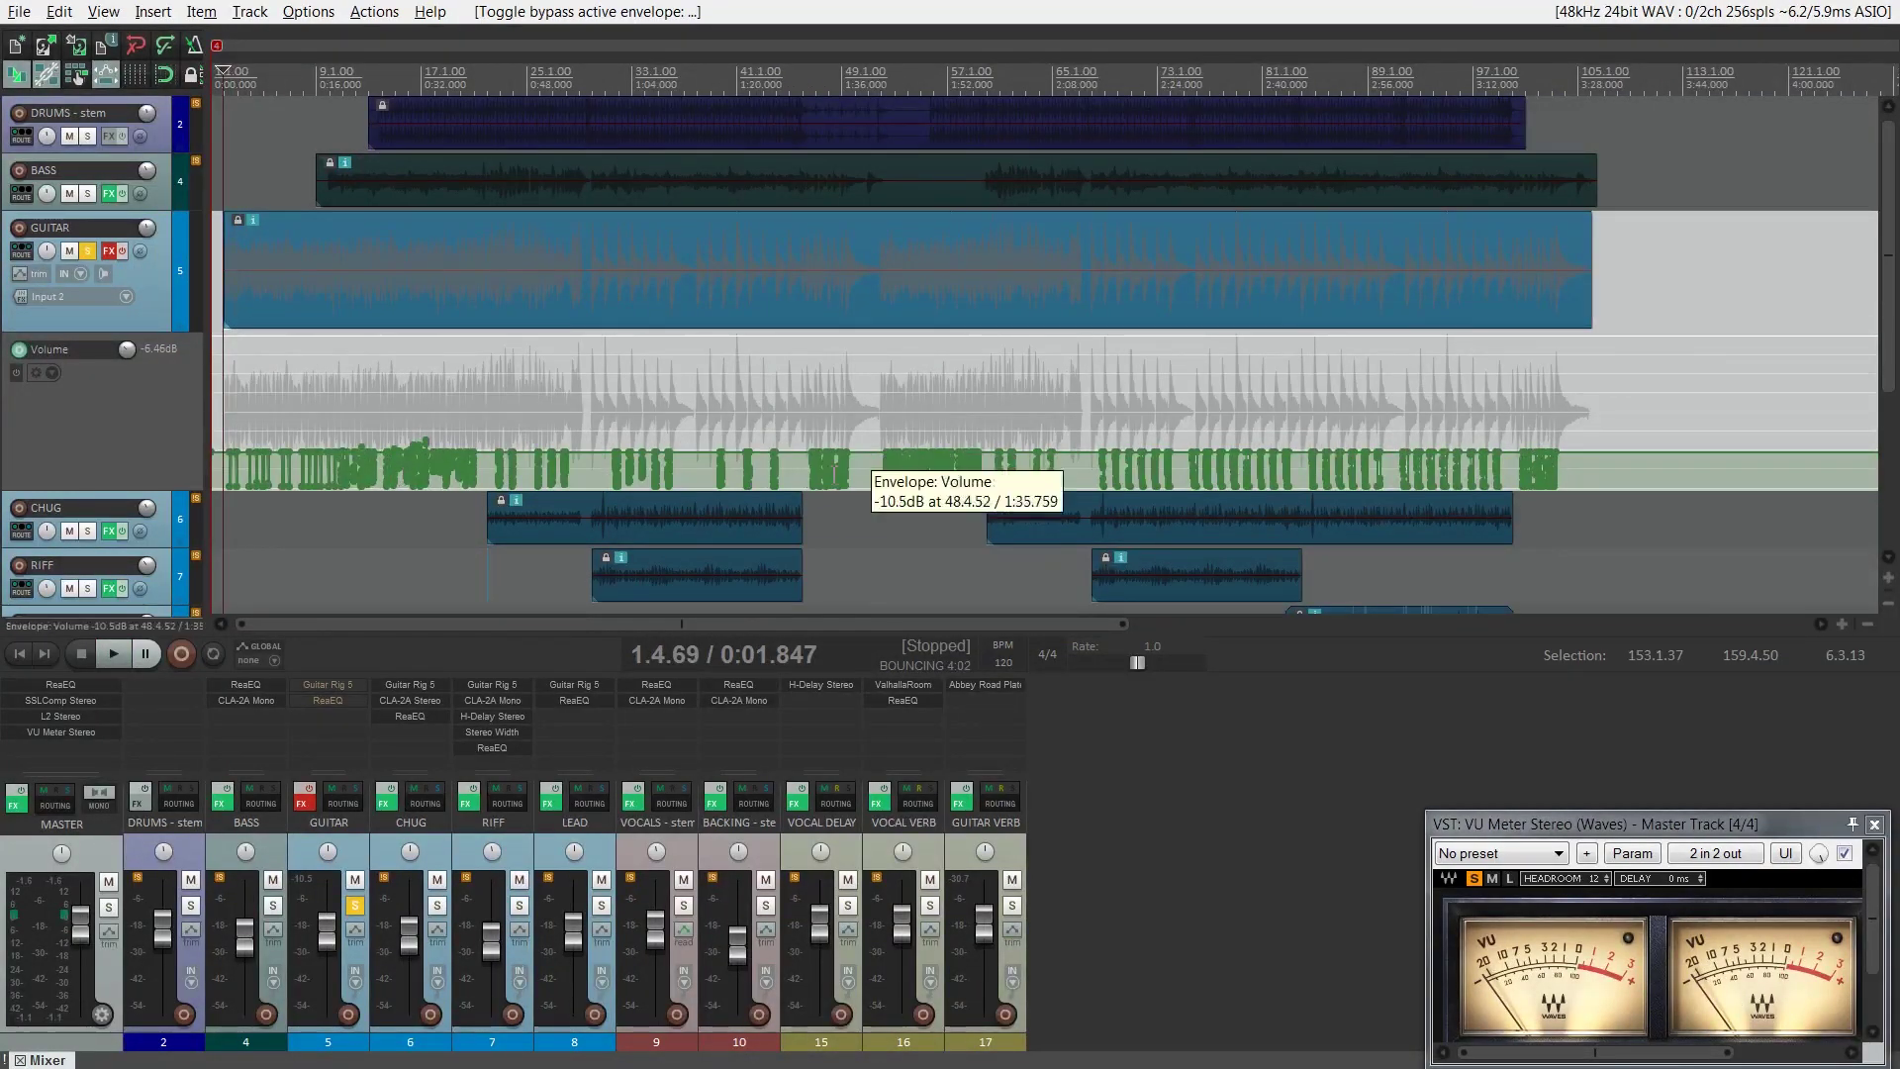
{"action": "scroll", "coordinate": [708, 430], "scroll_direction": "up", "scroll_amount": 15}
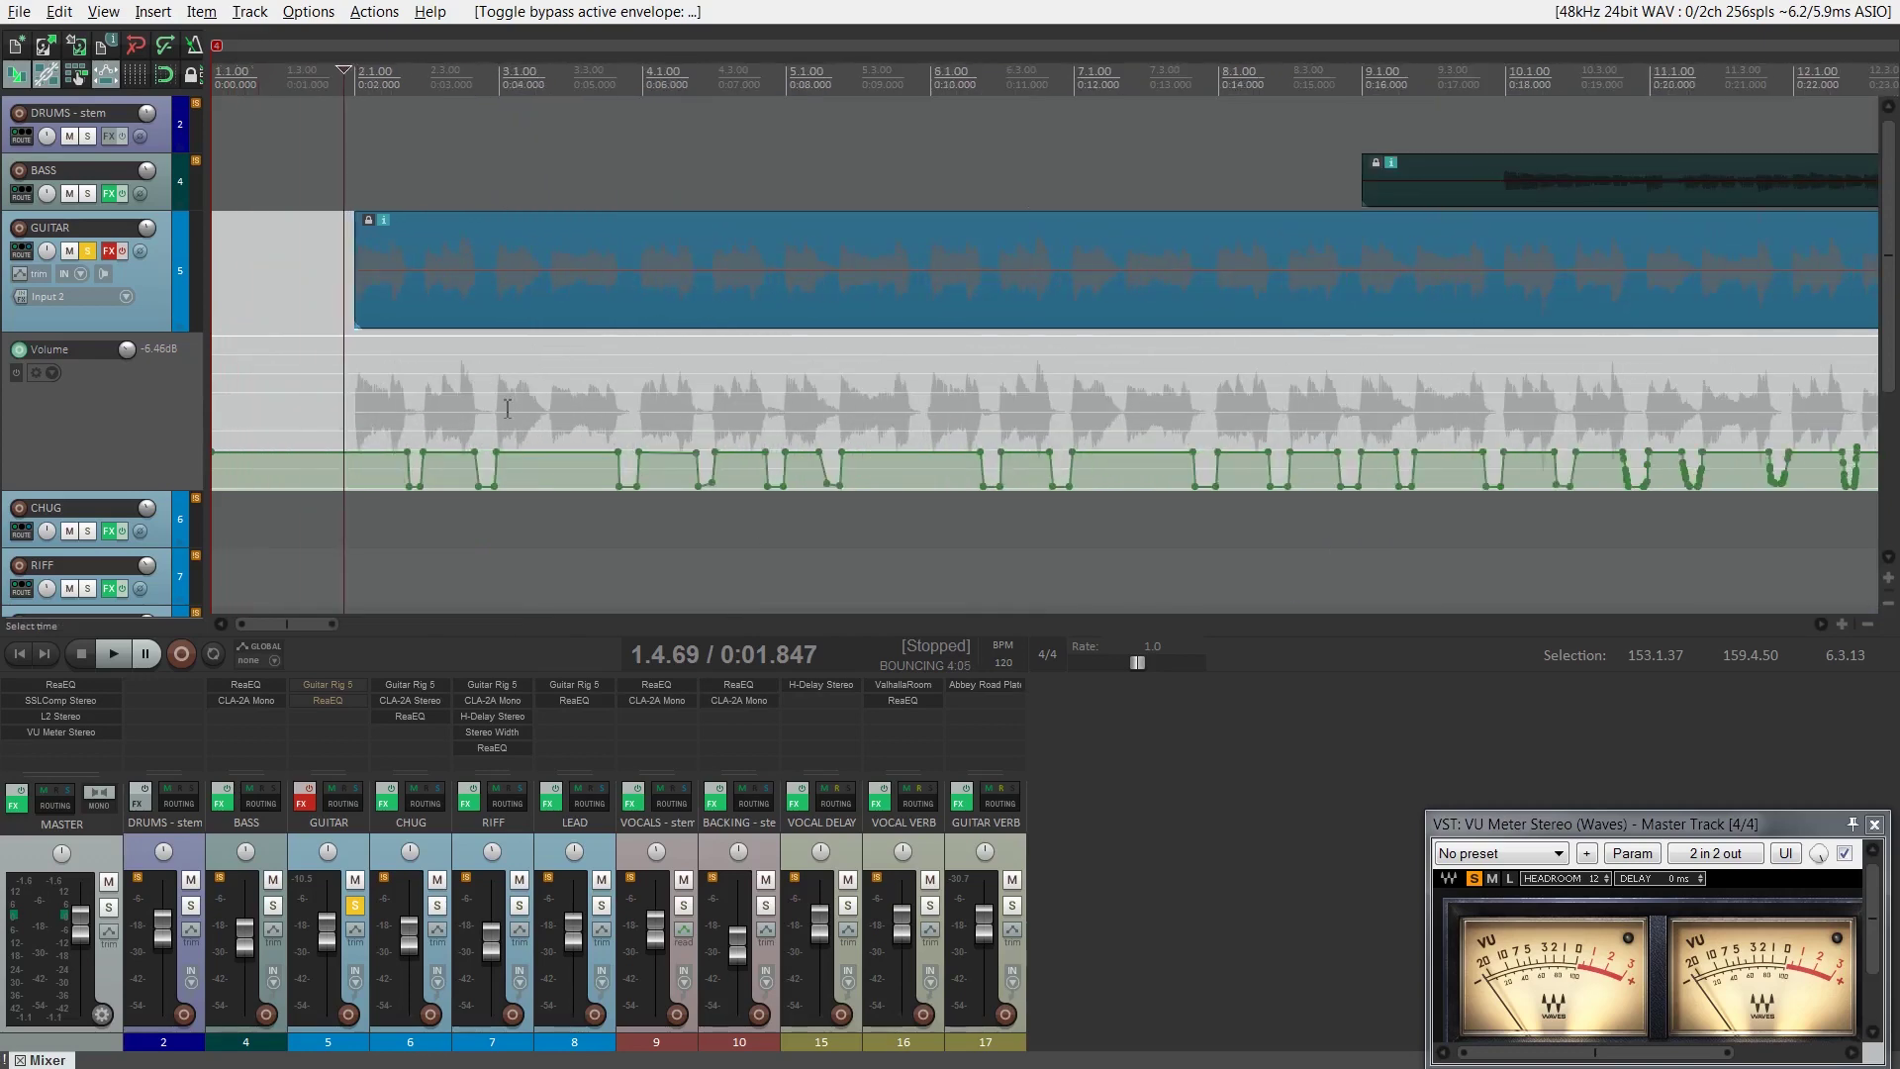
{"action": "scroll", "coordinate": [507, 408], "scroll_direction": "down", "scroll_amount": 2}
{"action": "key", "text": "space"}
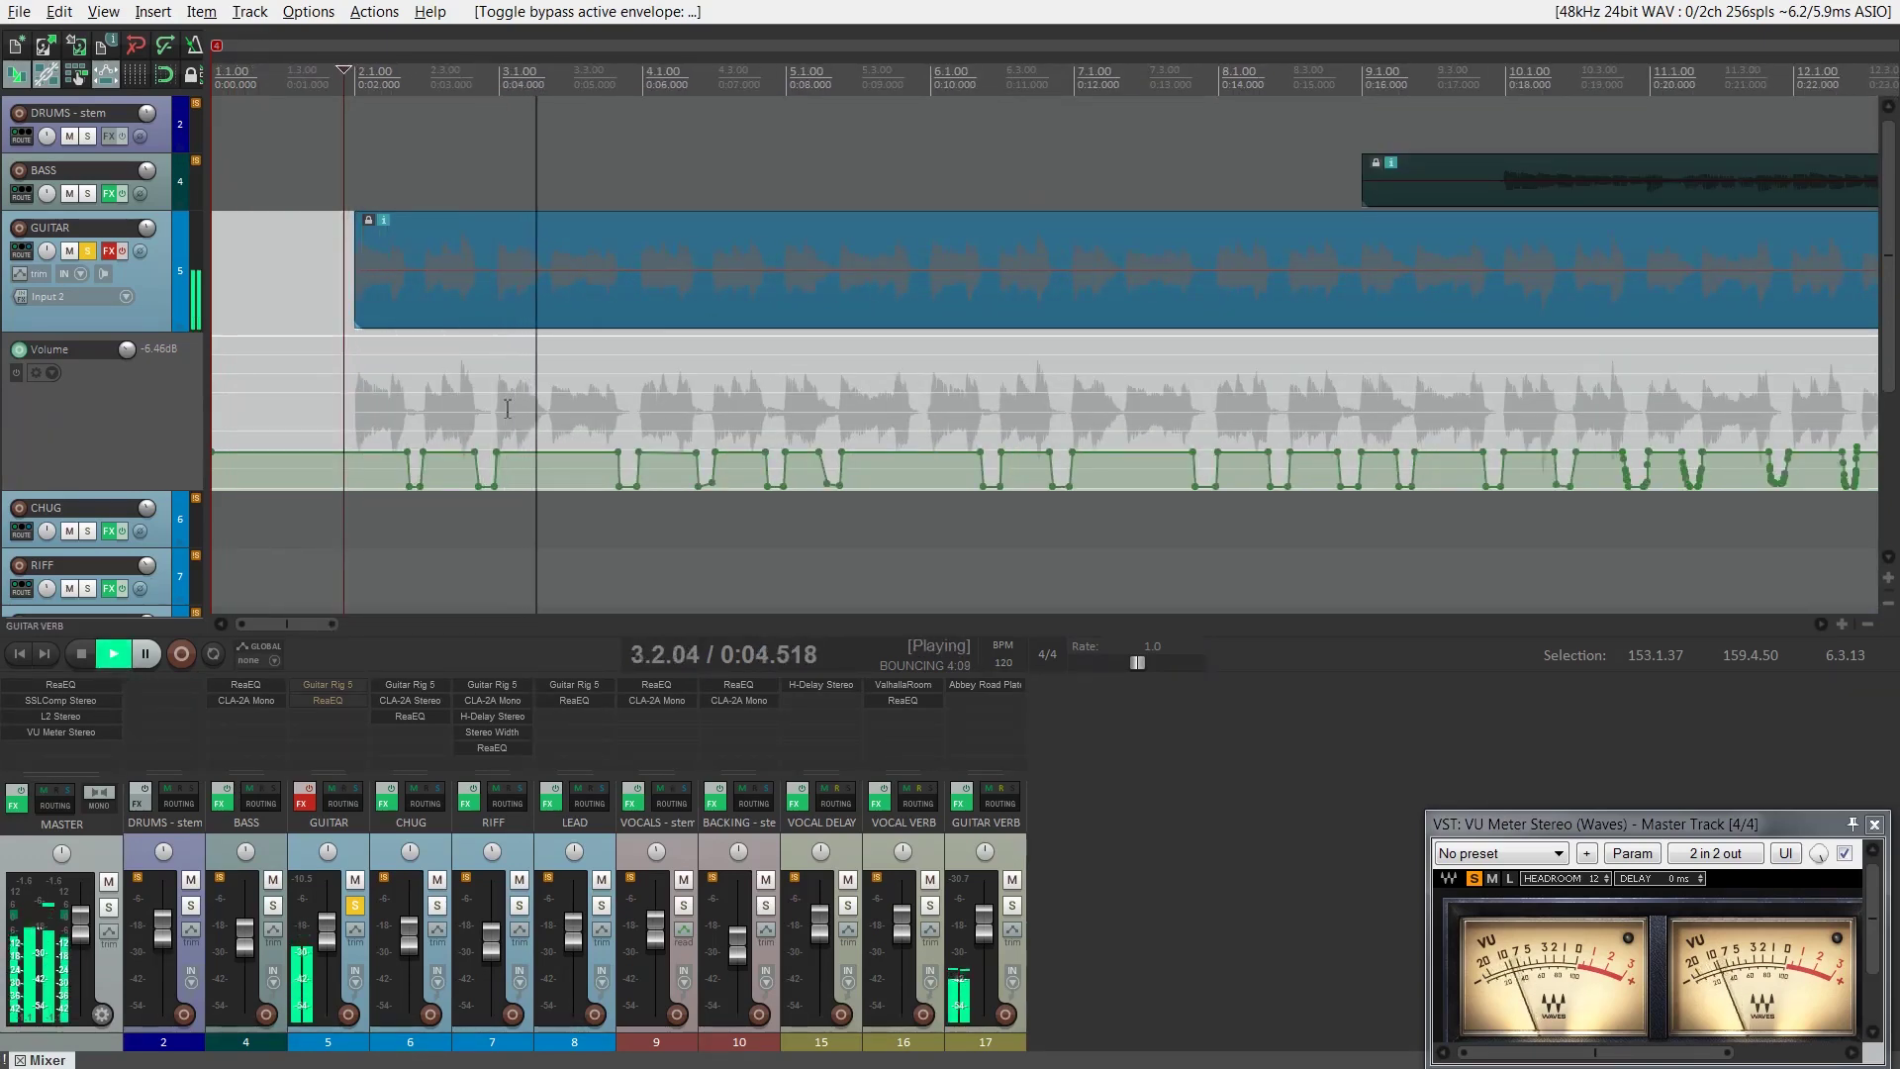
{"action": "key", "text": "space"}
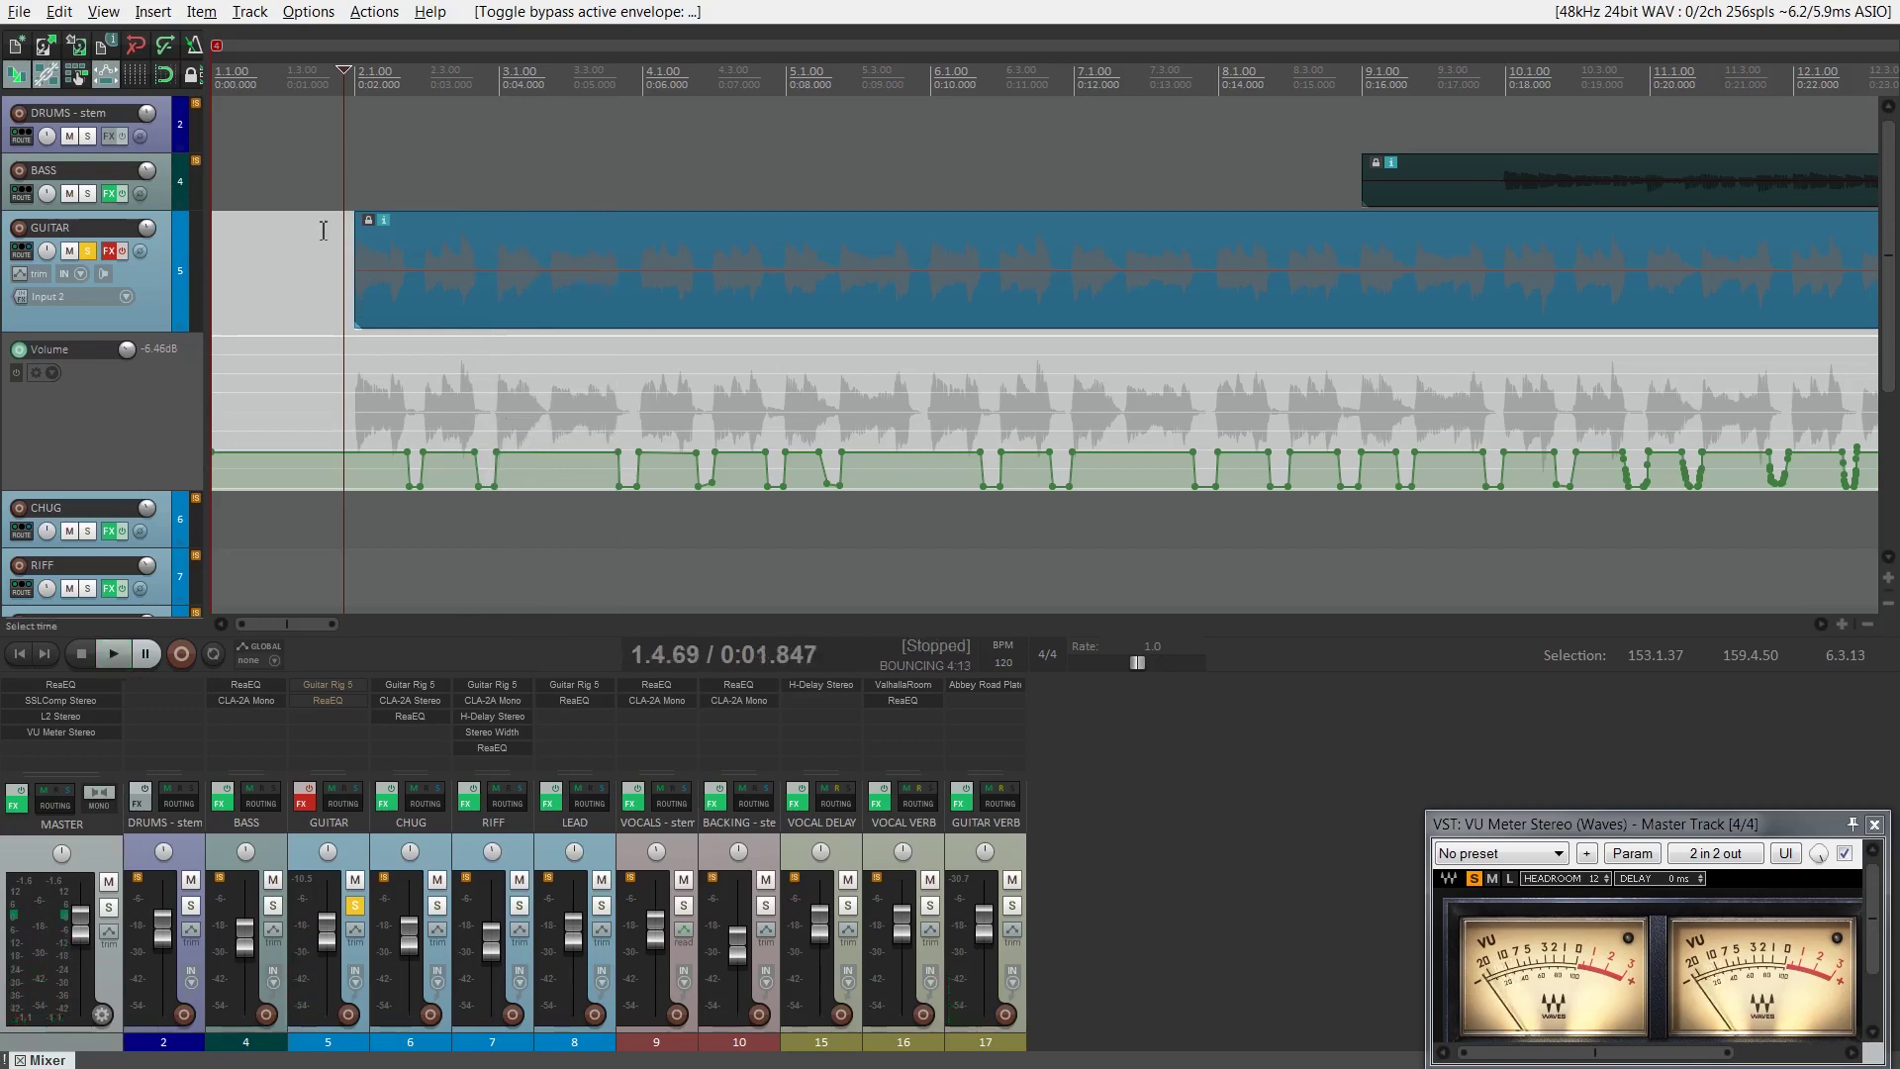
{"action": "key", "text": "space"}
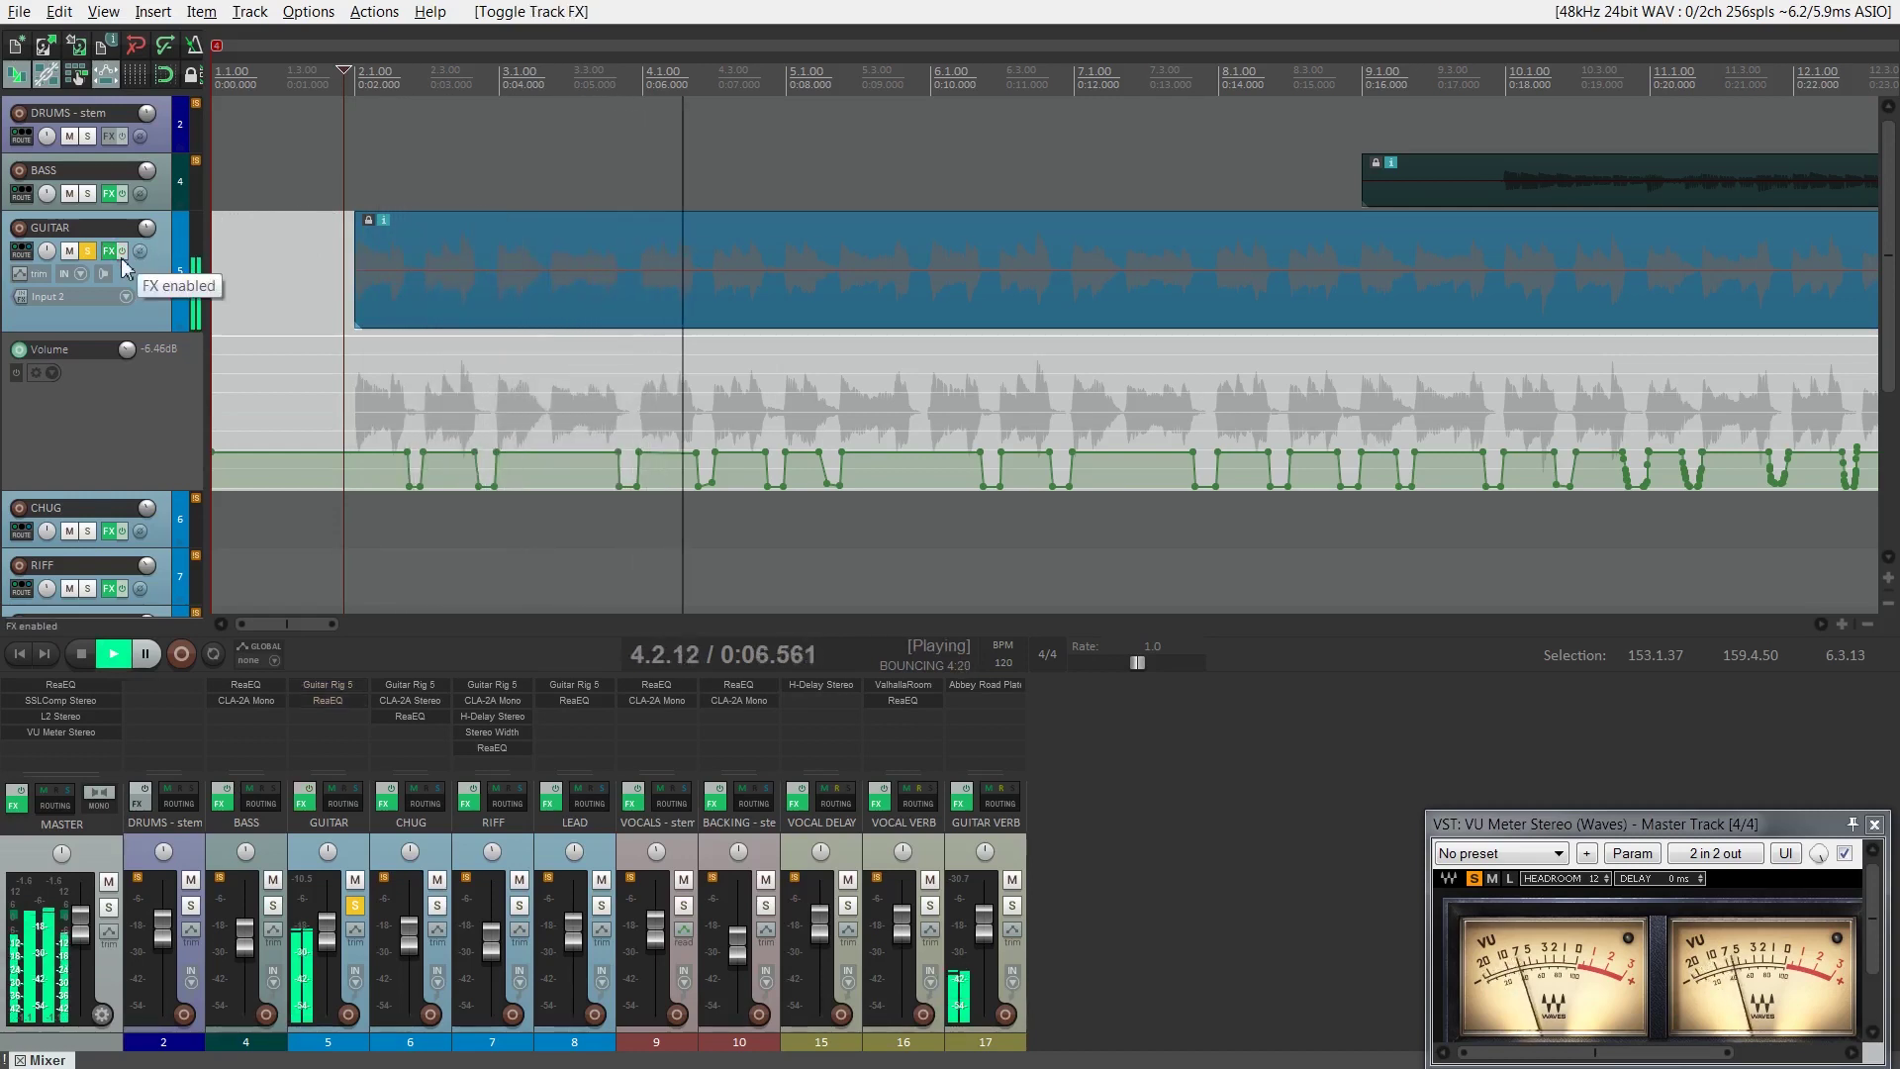
Re-enable the GUITAR track's FX, then stop playback
{"action": "left_click", "coordinate": [121, 257]}
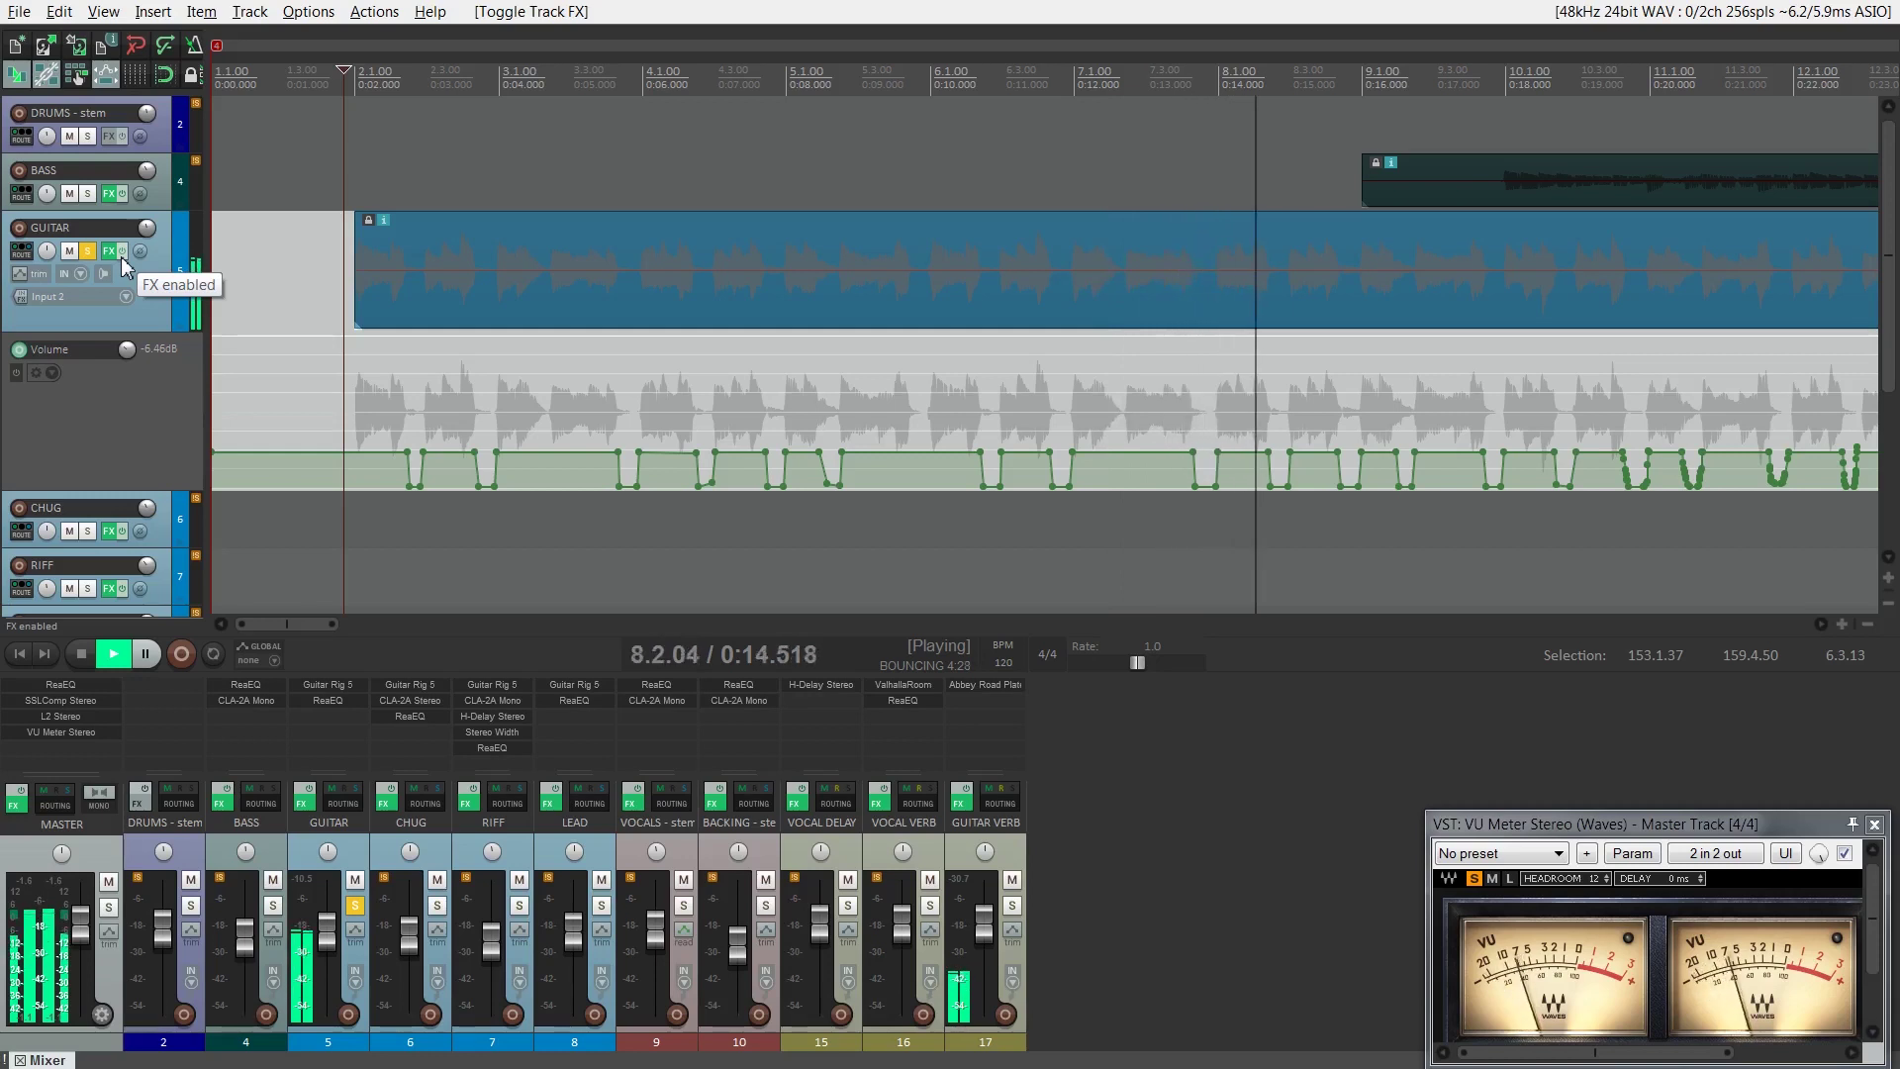
{"action": "key", "text": "space"}
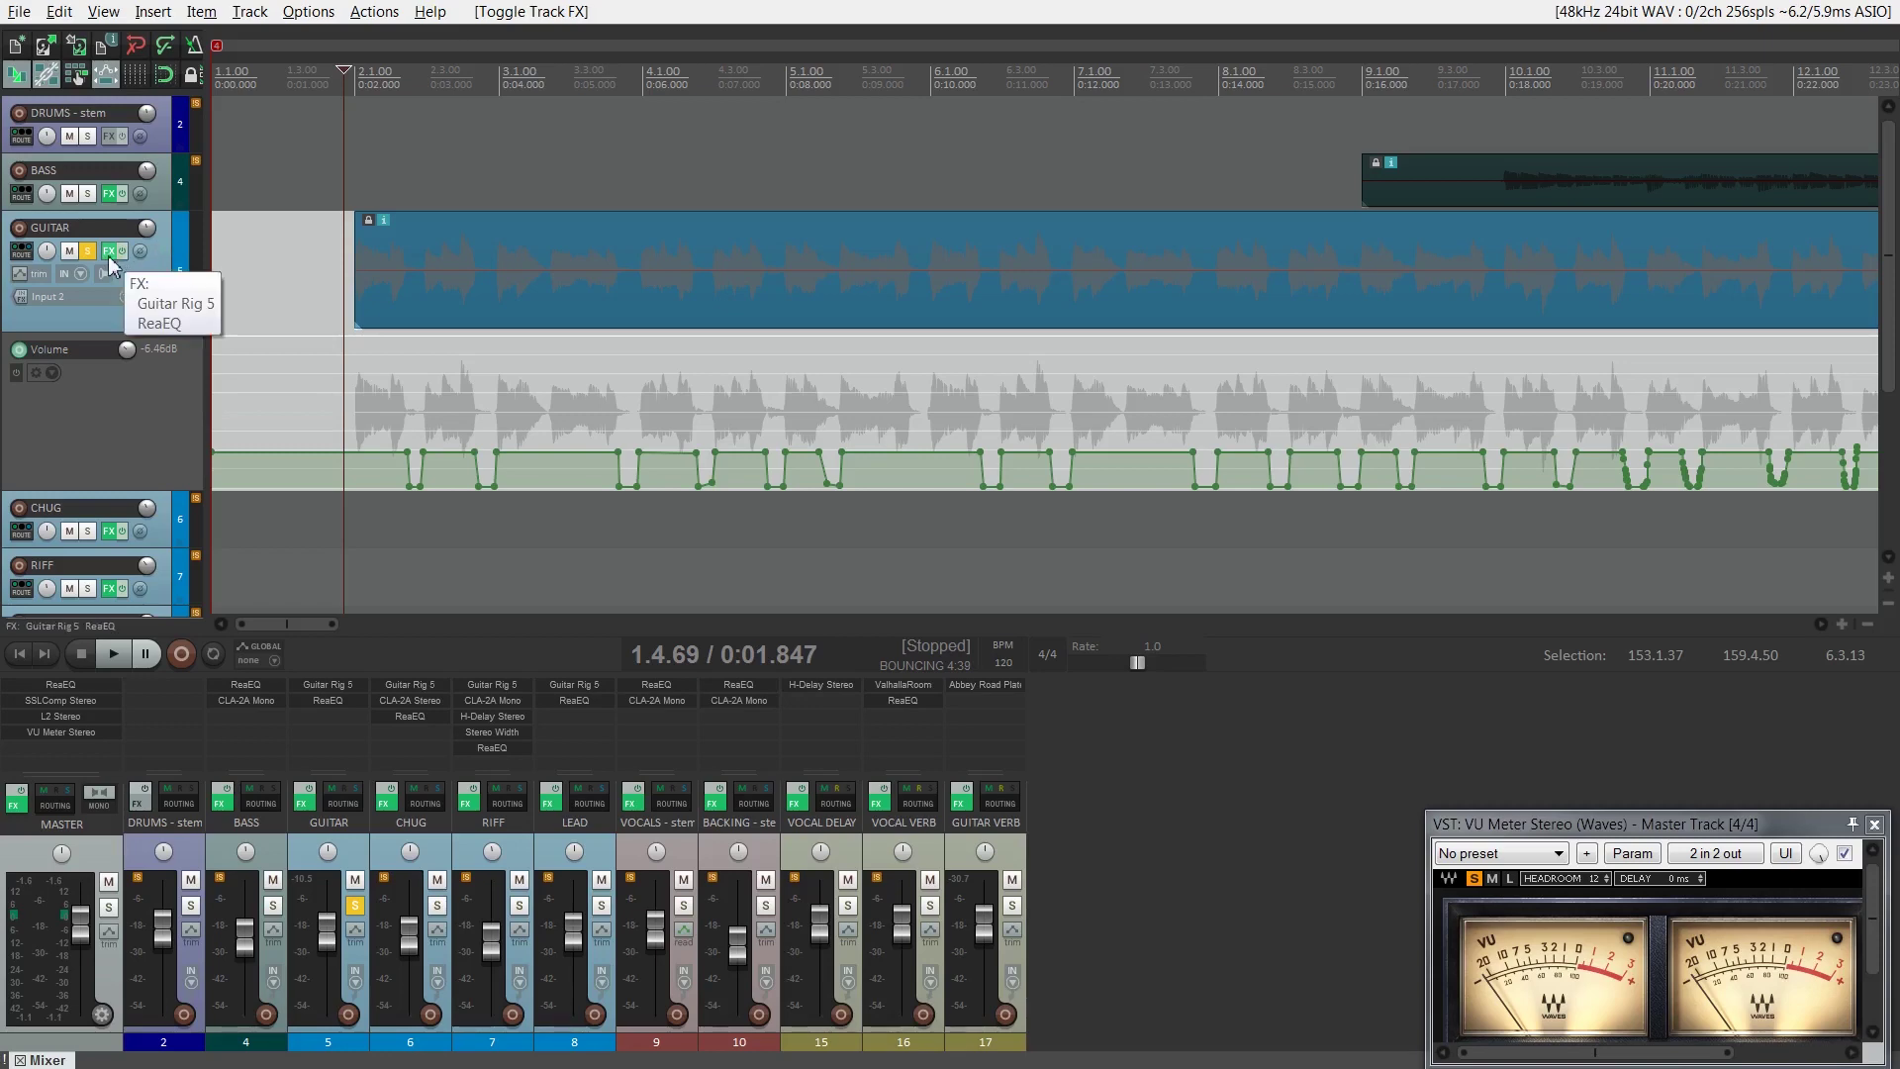
Bypass ReaEQ in the GUITAR FX chain and float Guitar Rig 5 in its own centred window
{"action": "left_click", "coordinate": [110, 259]}
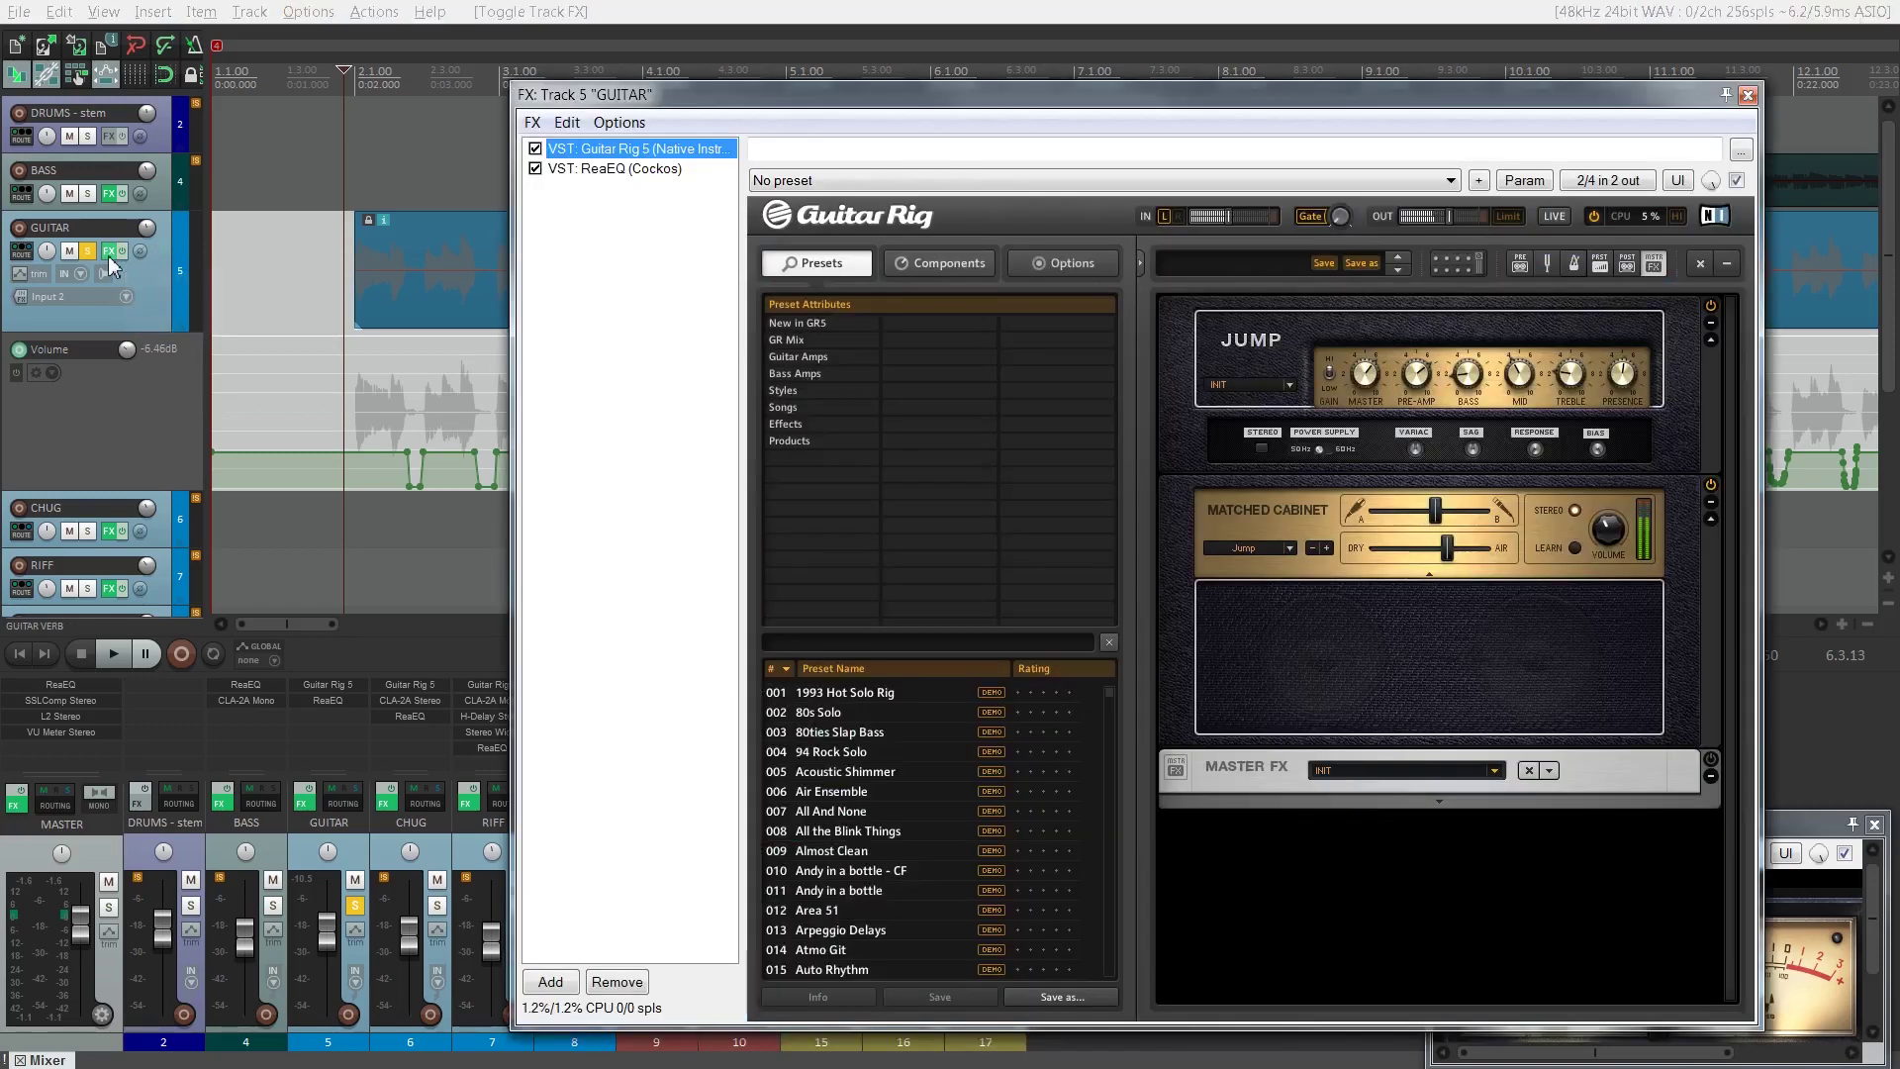
{"action": "double_click", "coordinate": [584, 155]}
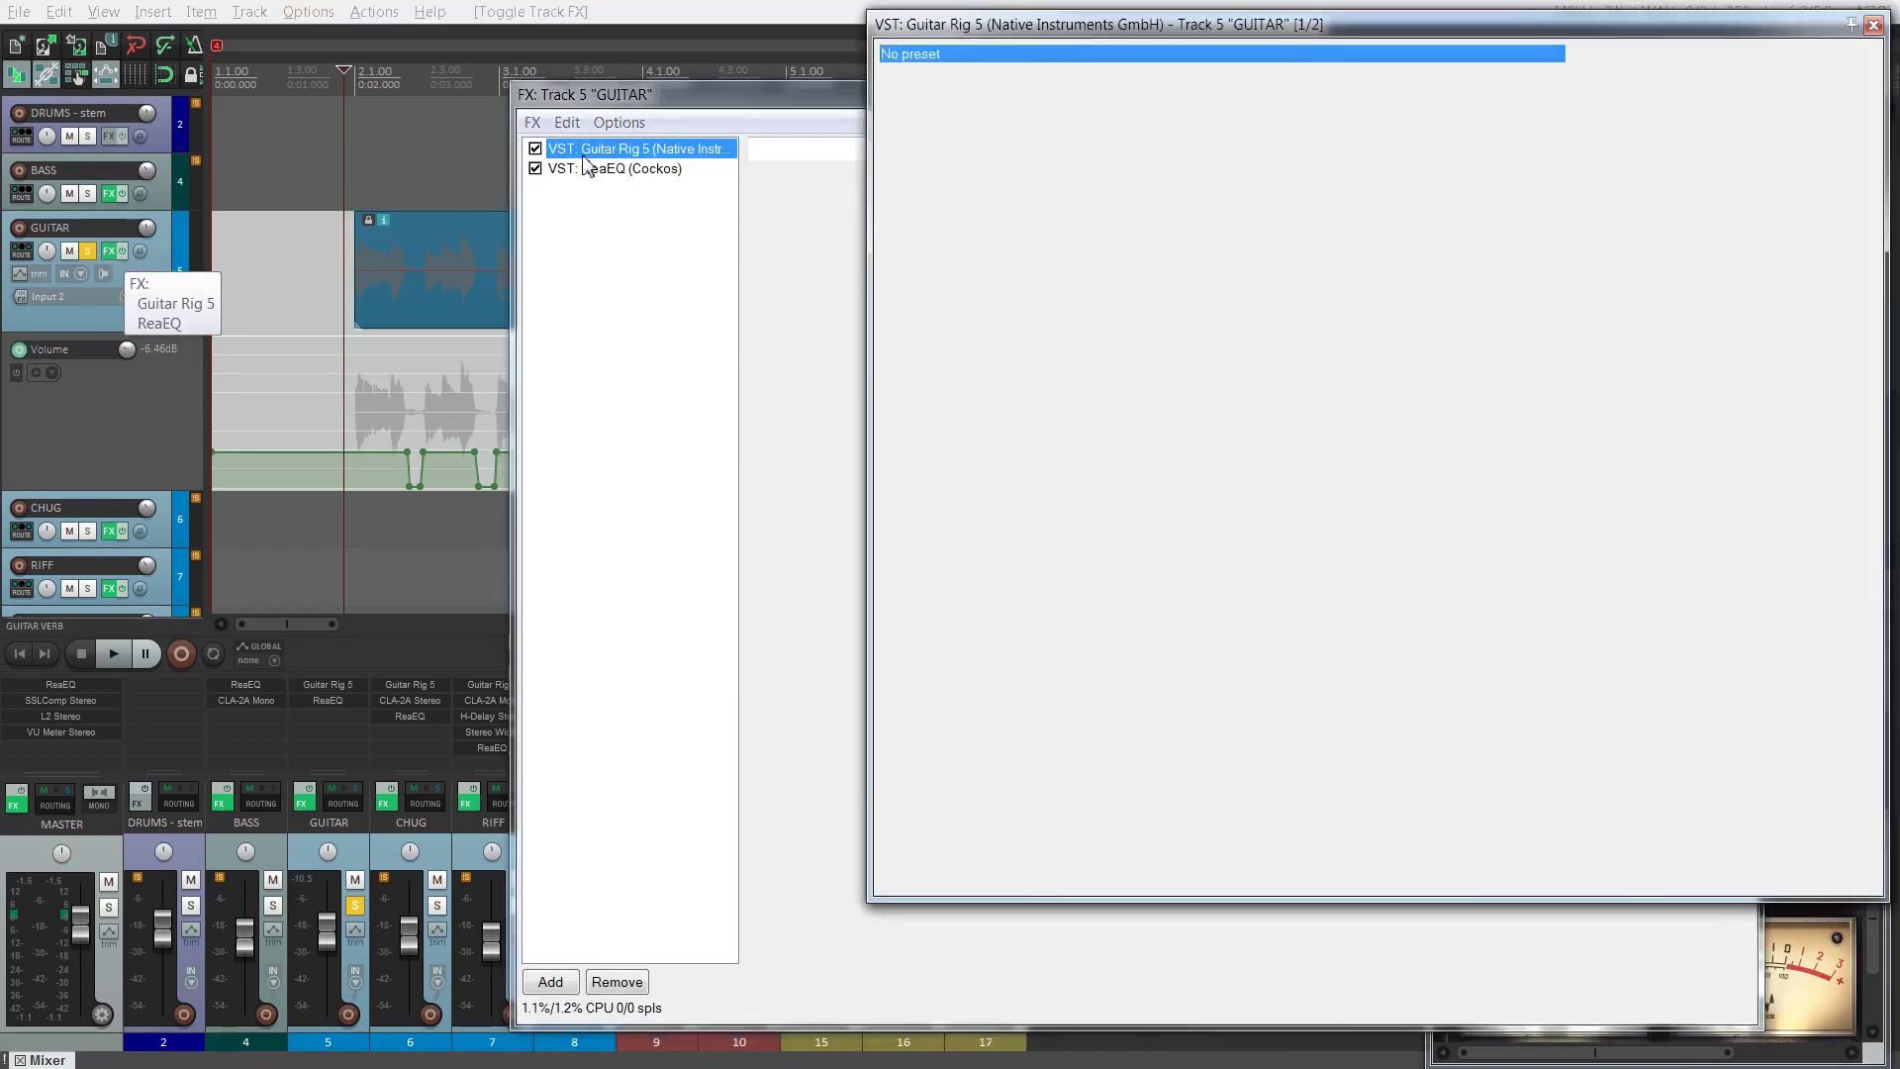
{"action": "left_click", "coordinate": [625, 176]}
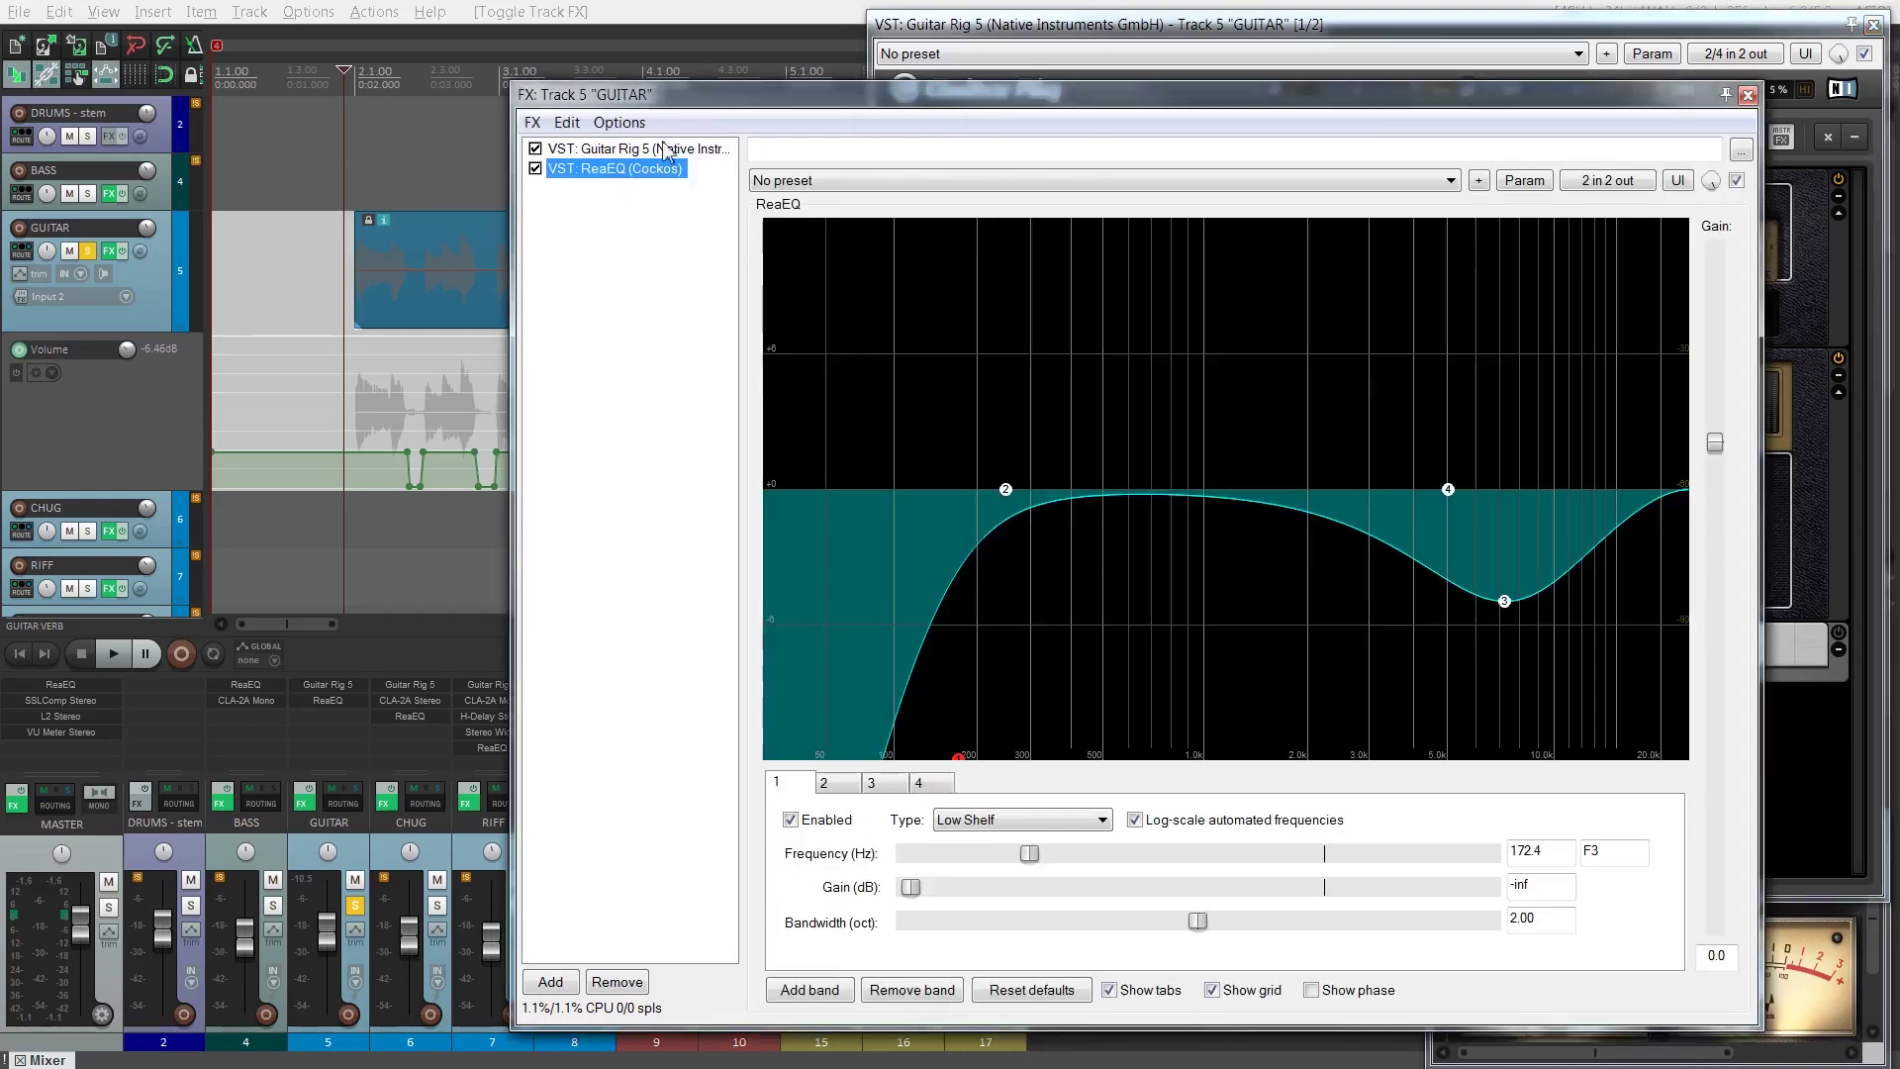
{"action": "left_click_drag", "start_coordinate": [715, 116], "coordinate": [521, 94]}
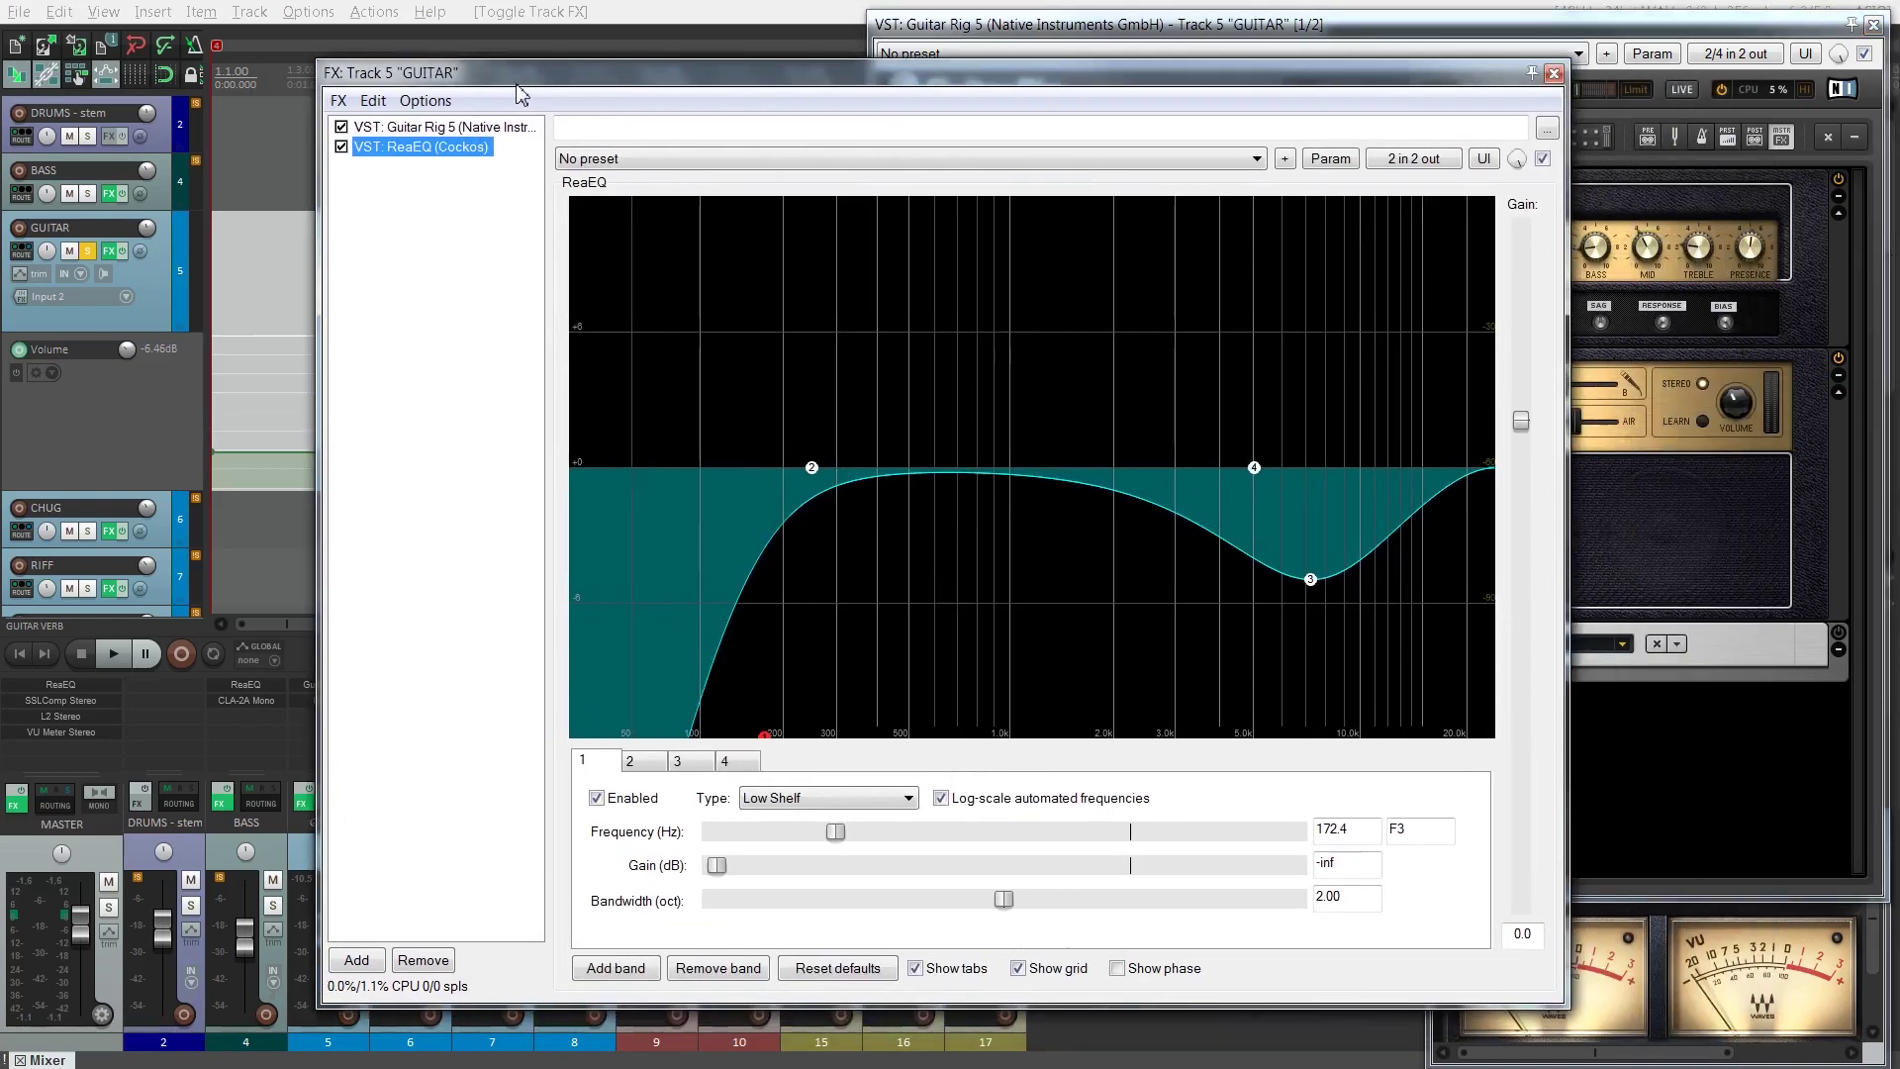
{"action": "left_click", "coordinate": [342, 146]}
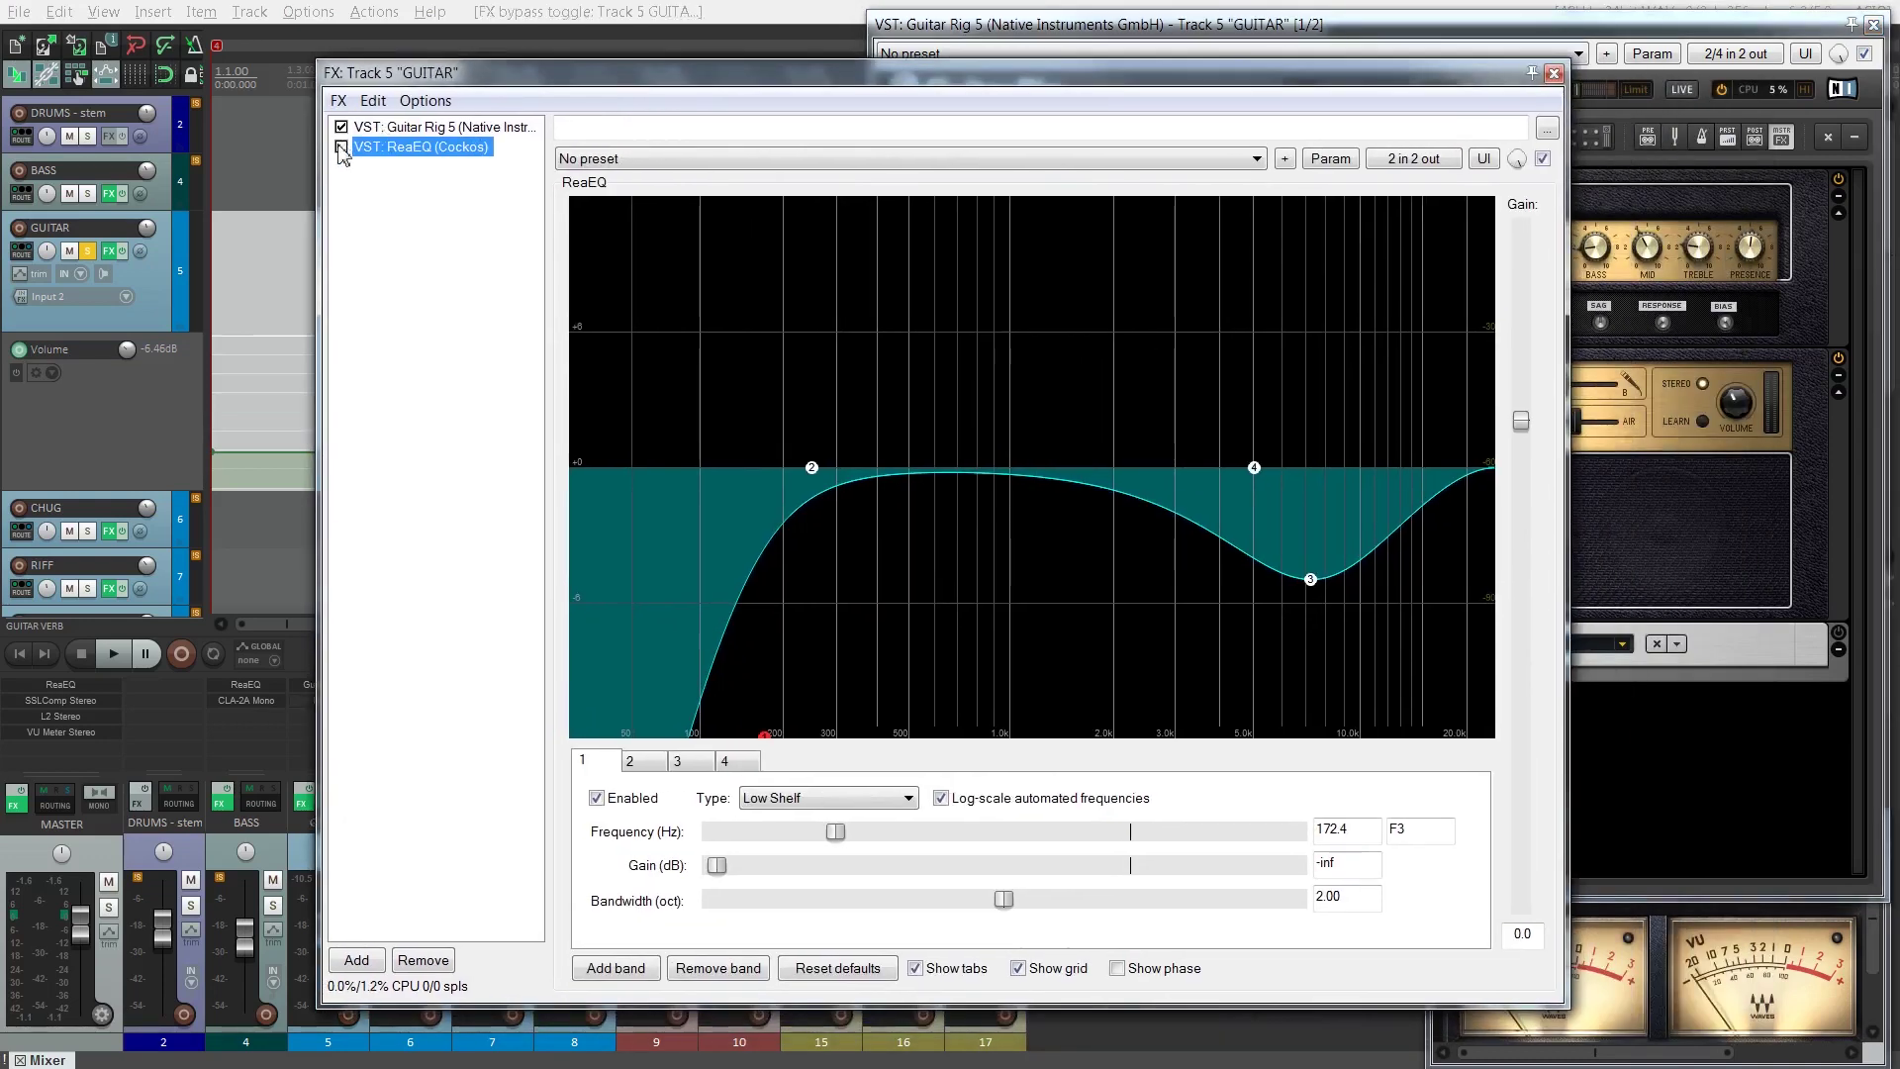
{"action": "left_click", "coordinate": [1553, 74]}
{"action": "left_click_drag", "start_coordinate": [1159, 31], "coordinate": [760, 75]}
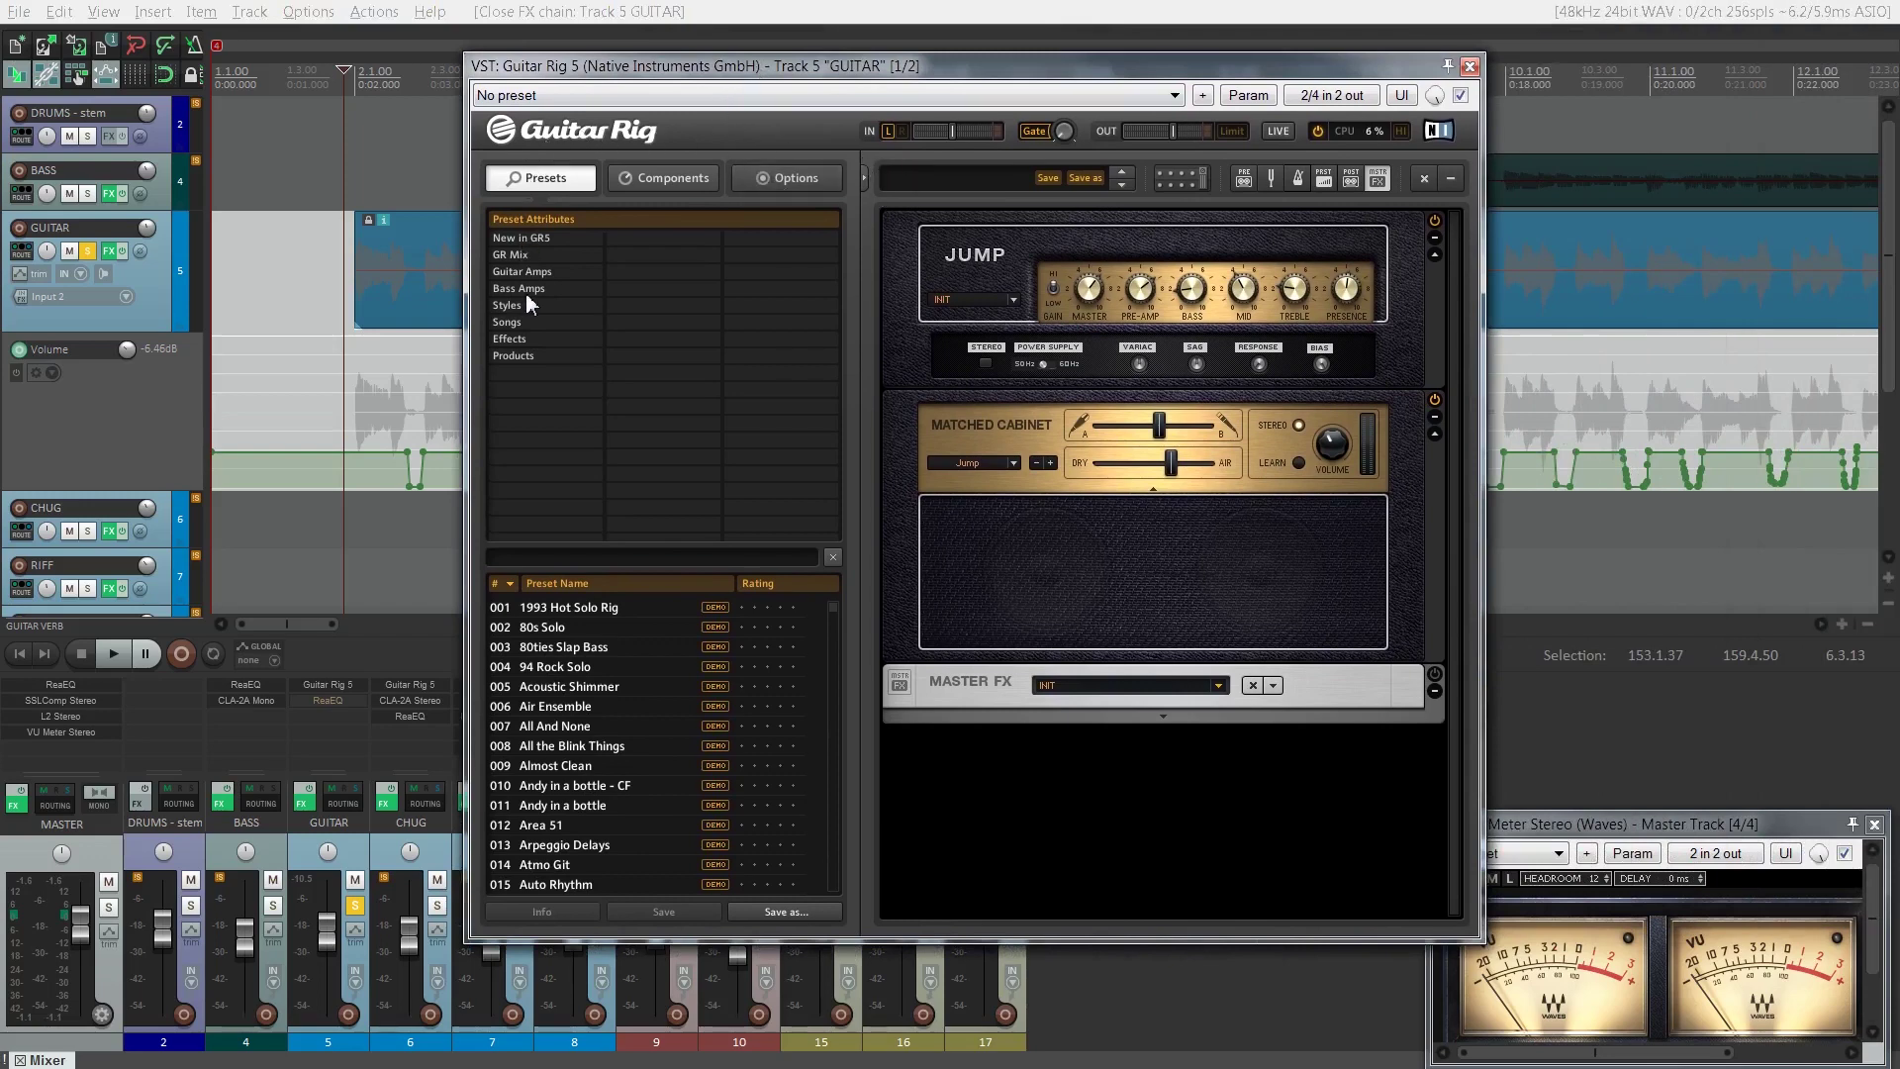
Select preset 001 94 Rock Solo from the New in GR5 list
{"action": "left_click", "coordinate": [551, 243]}
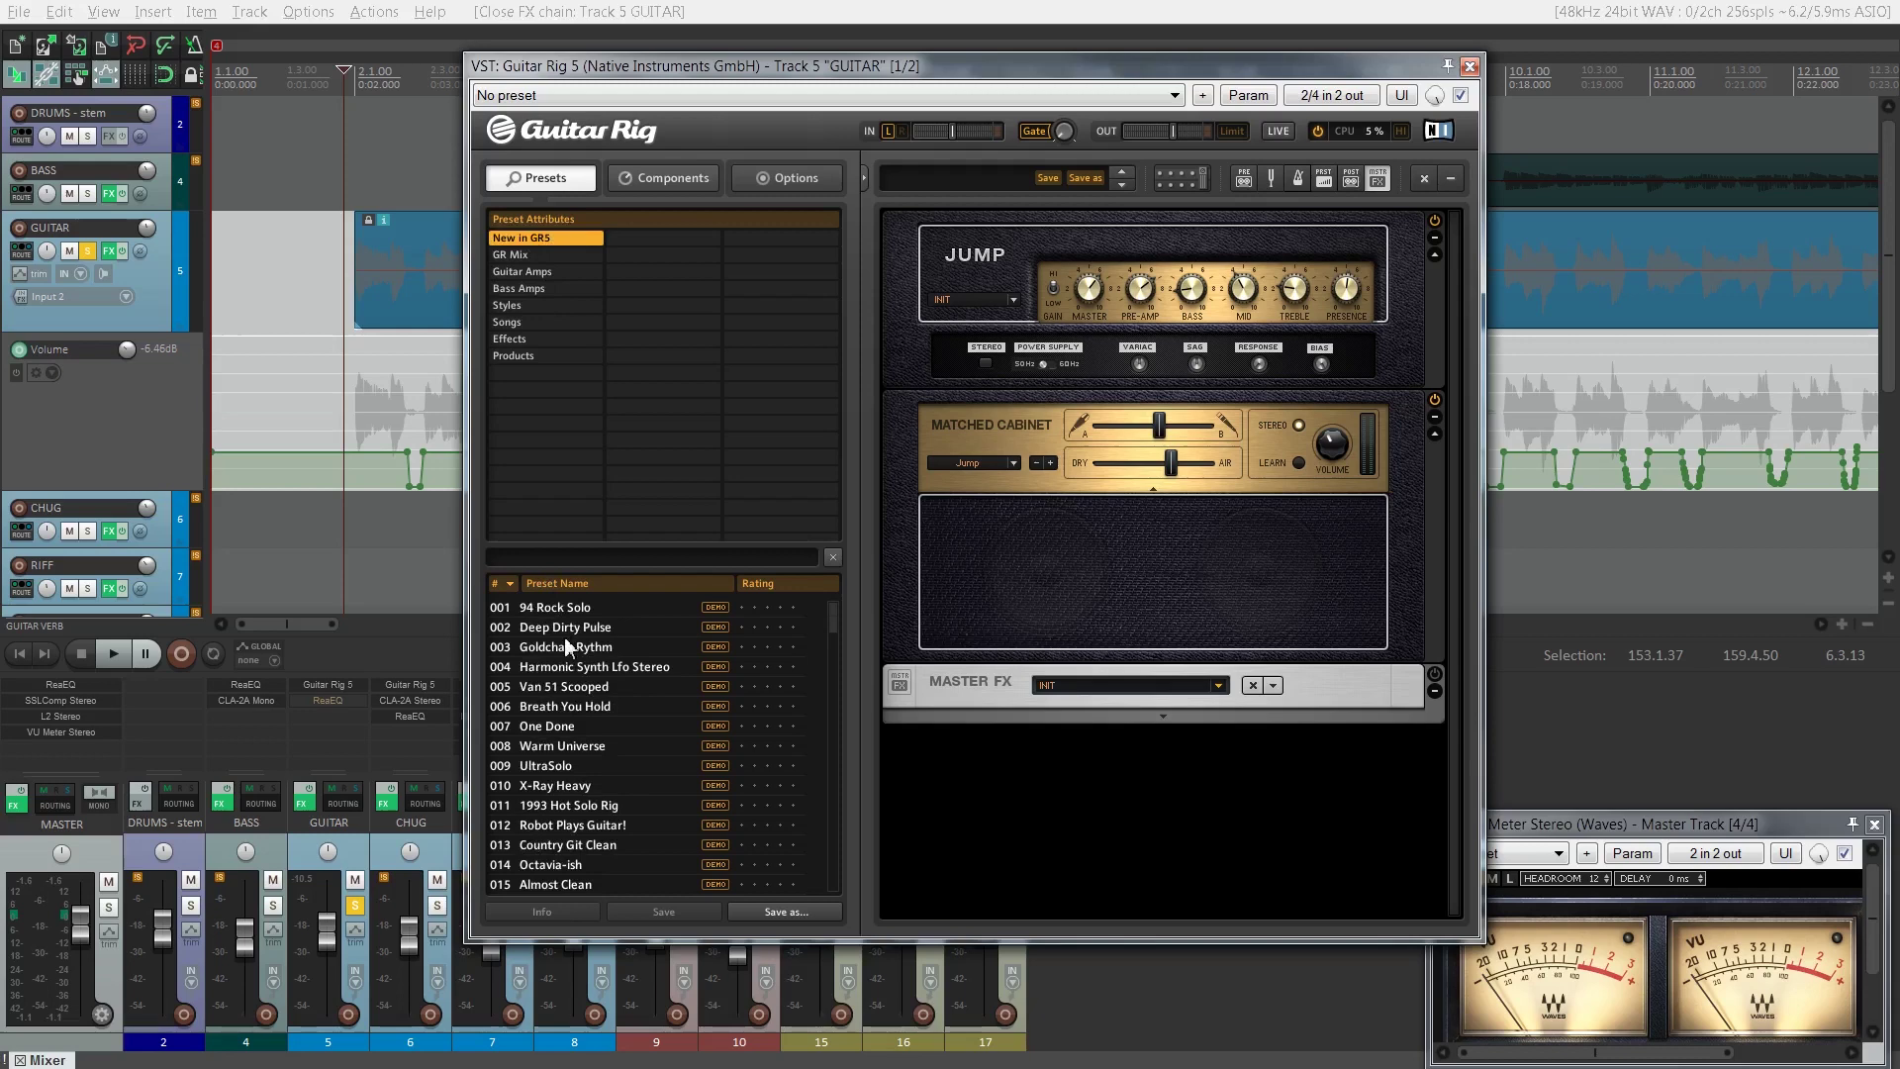
{"action": "left_click", "coordinate": [574, 610]}
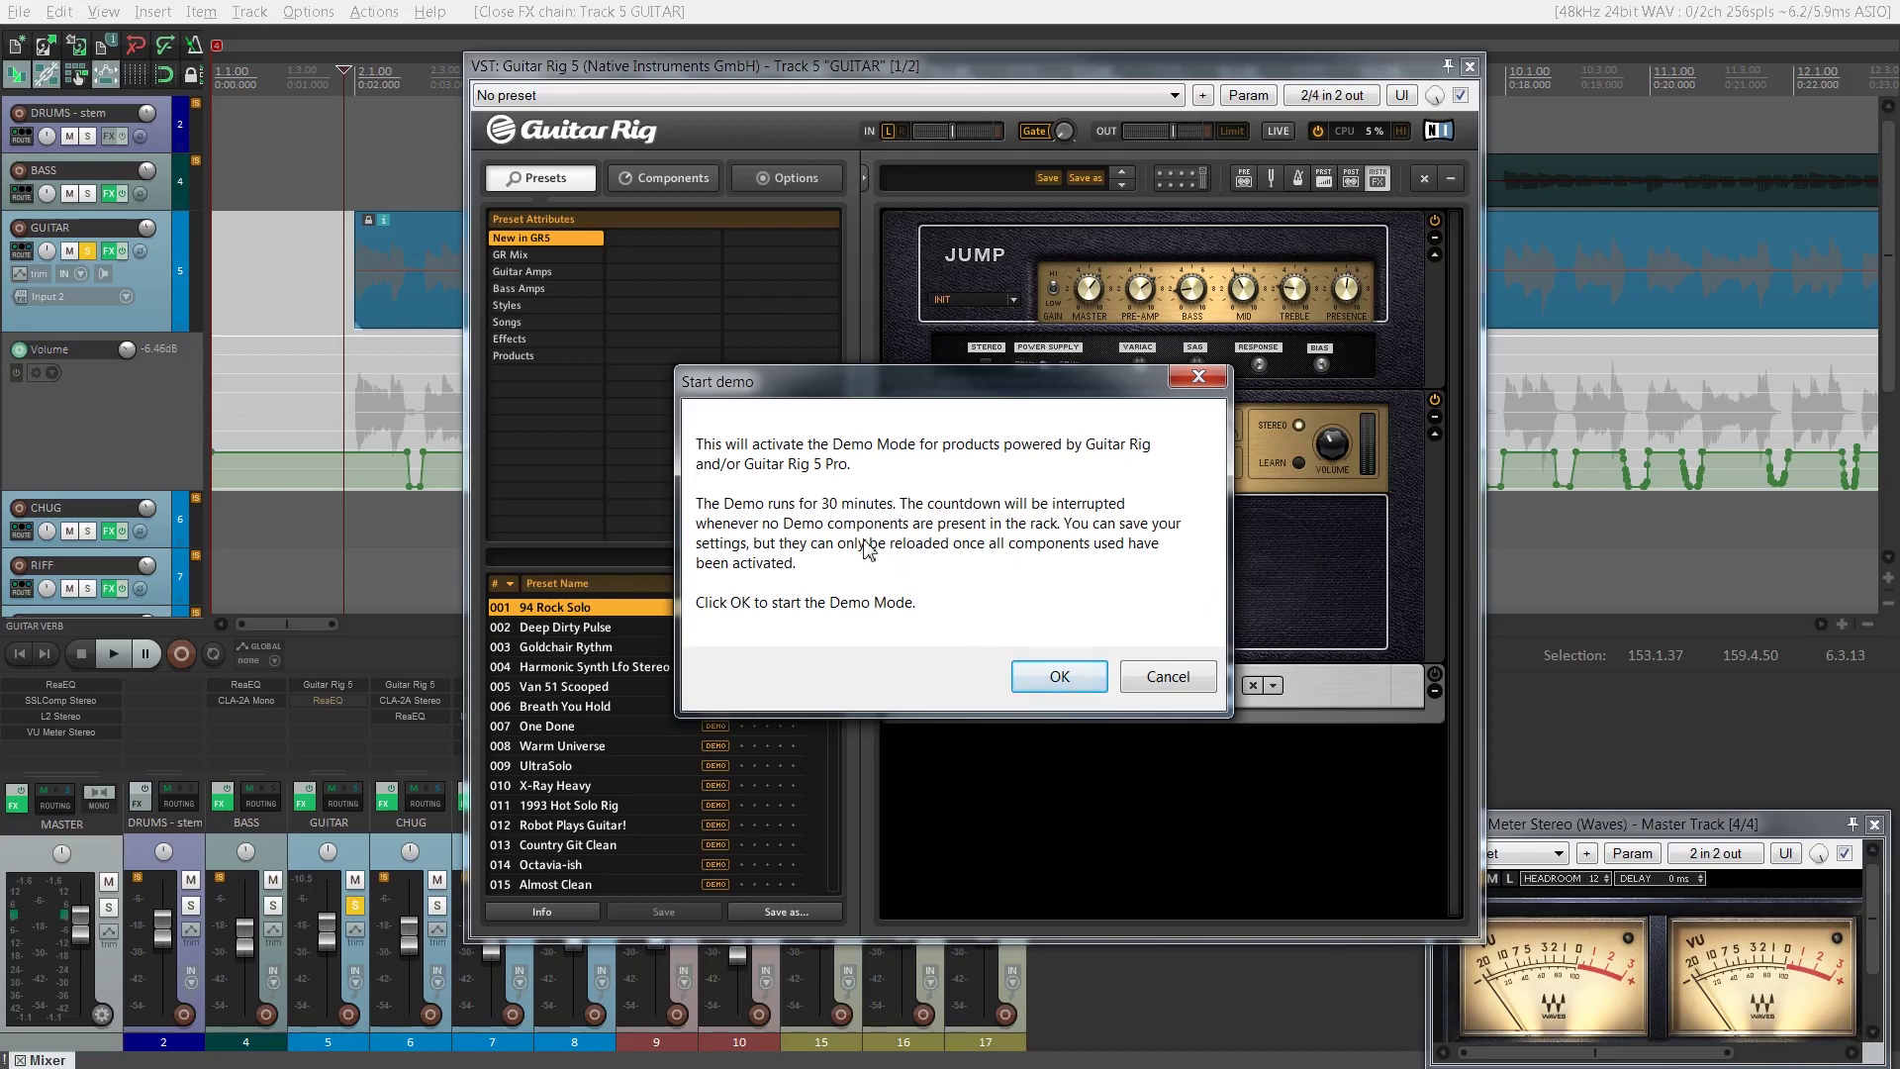
Start demo mode and audition the 94 Rock Solo and Goldchair Rythm presets
{"action": "left_click", "coordinate": [1055, 679]}
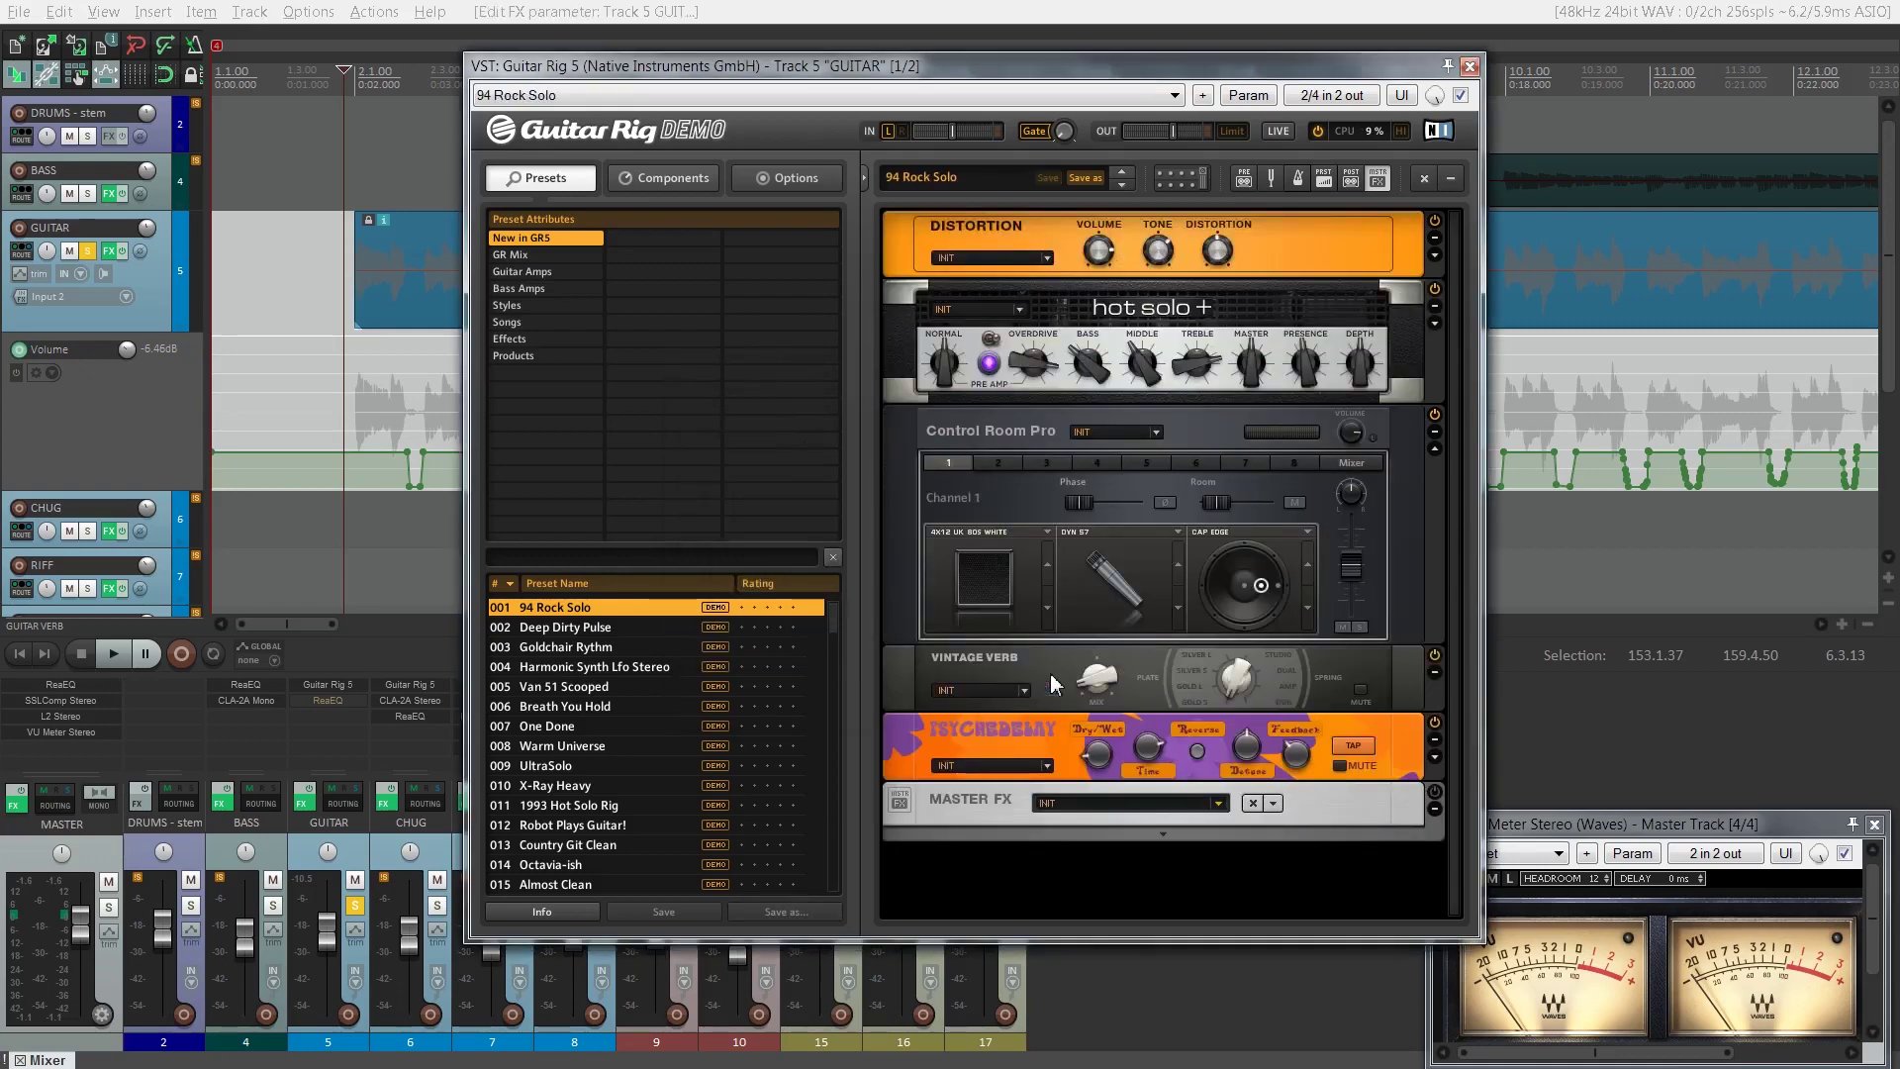
{"action": "key", "text": "space"}
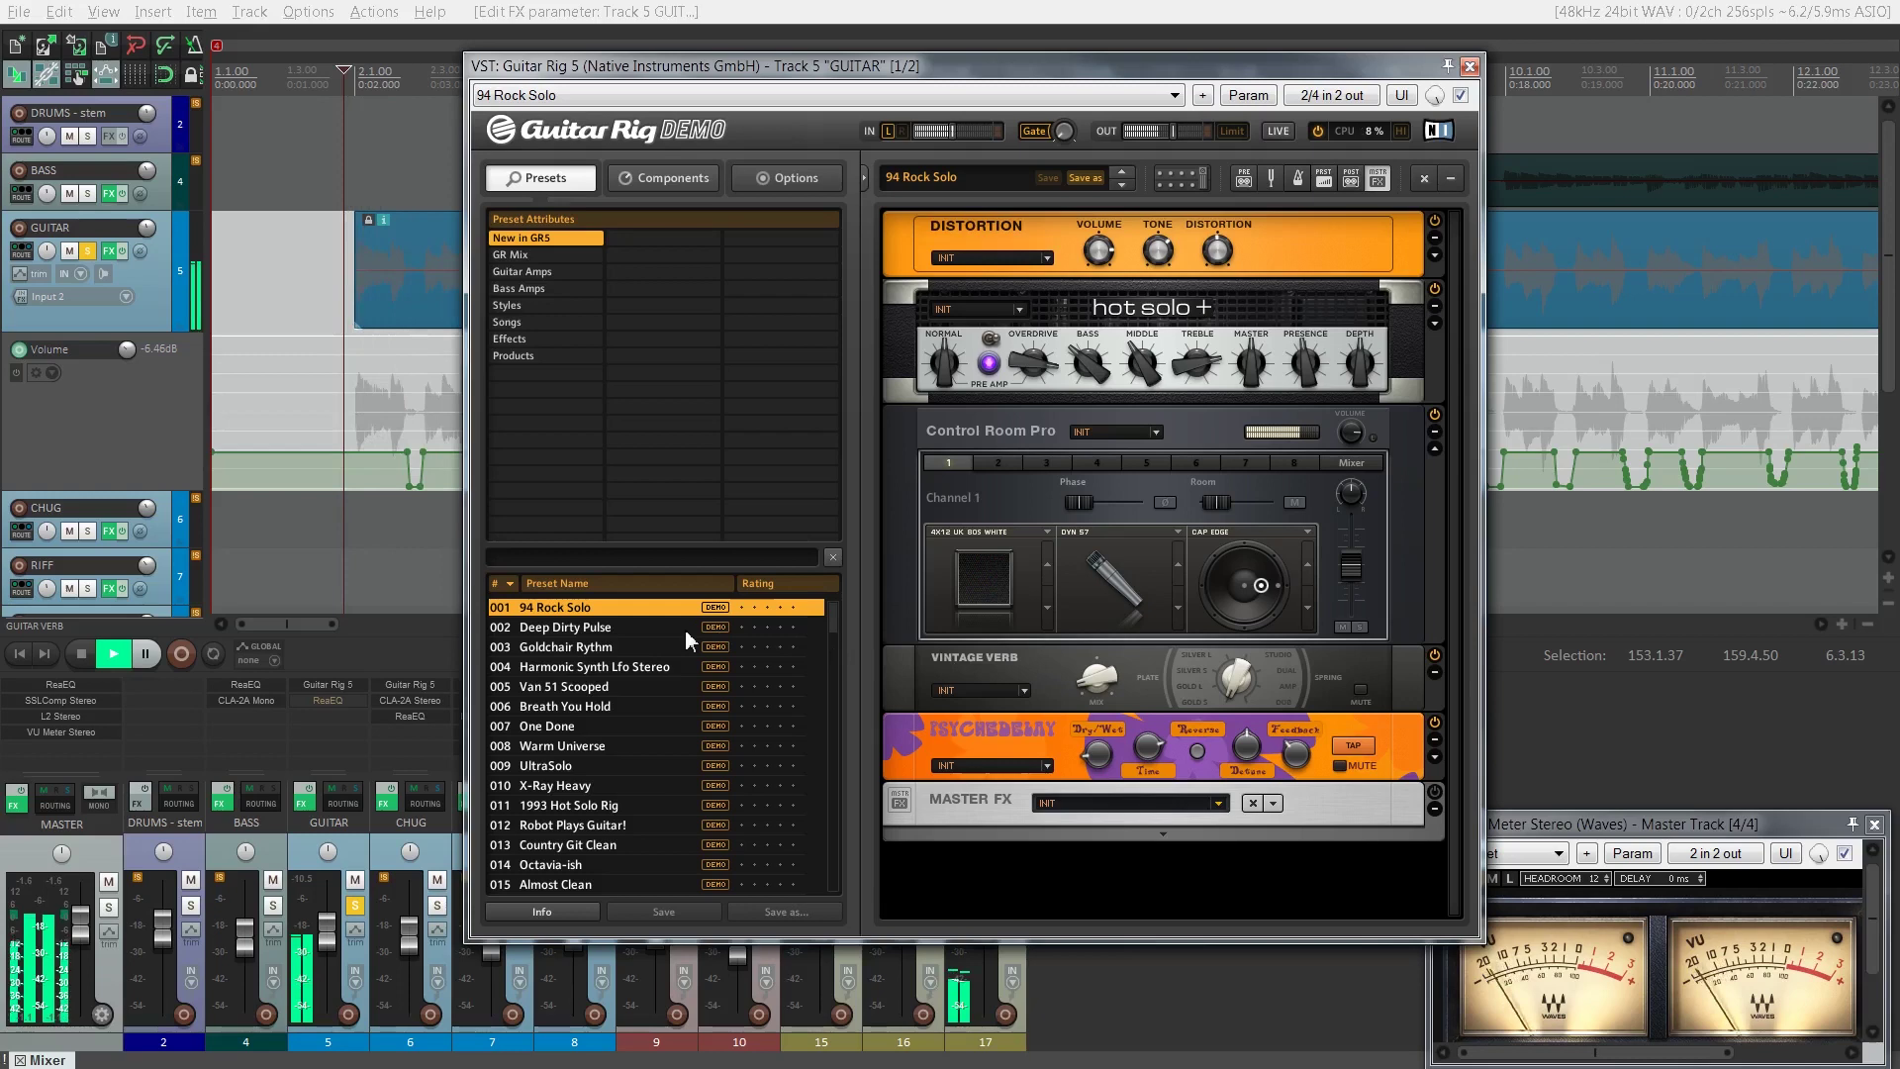
{"action": "key", "text": "space"}
{"action": "left_click", "coordinate": [619, 648]}
{"action": "key", "text": "space"}
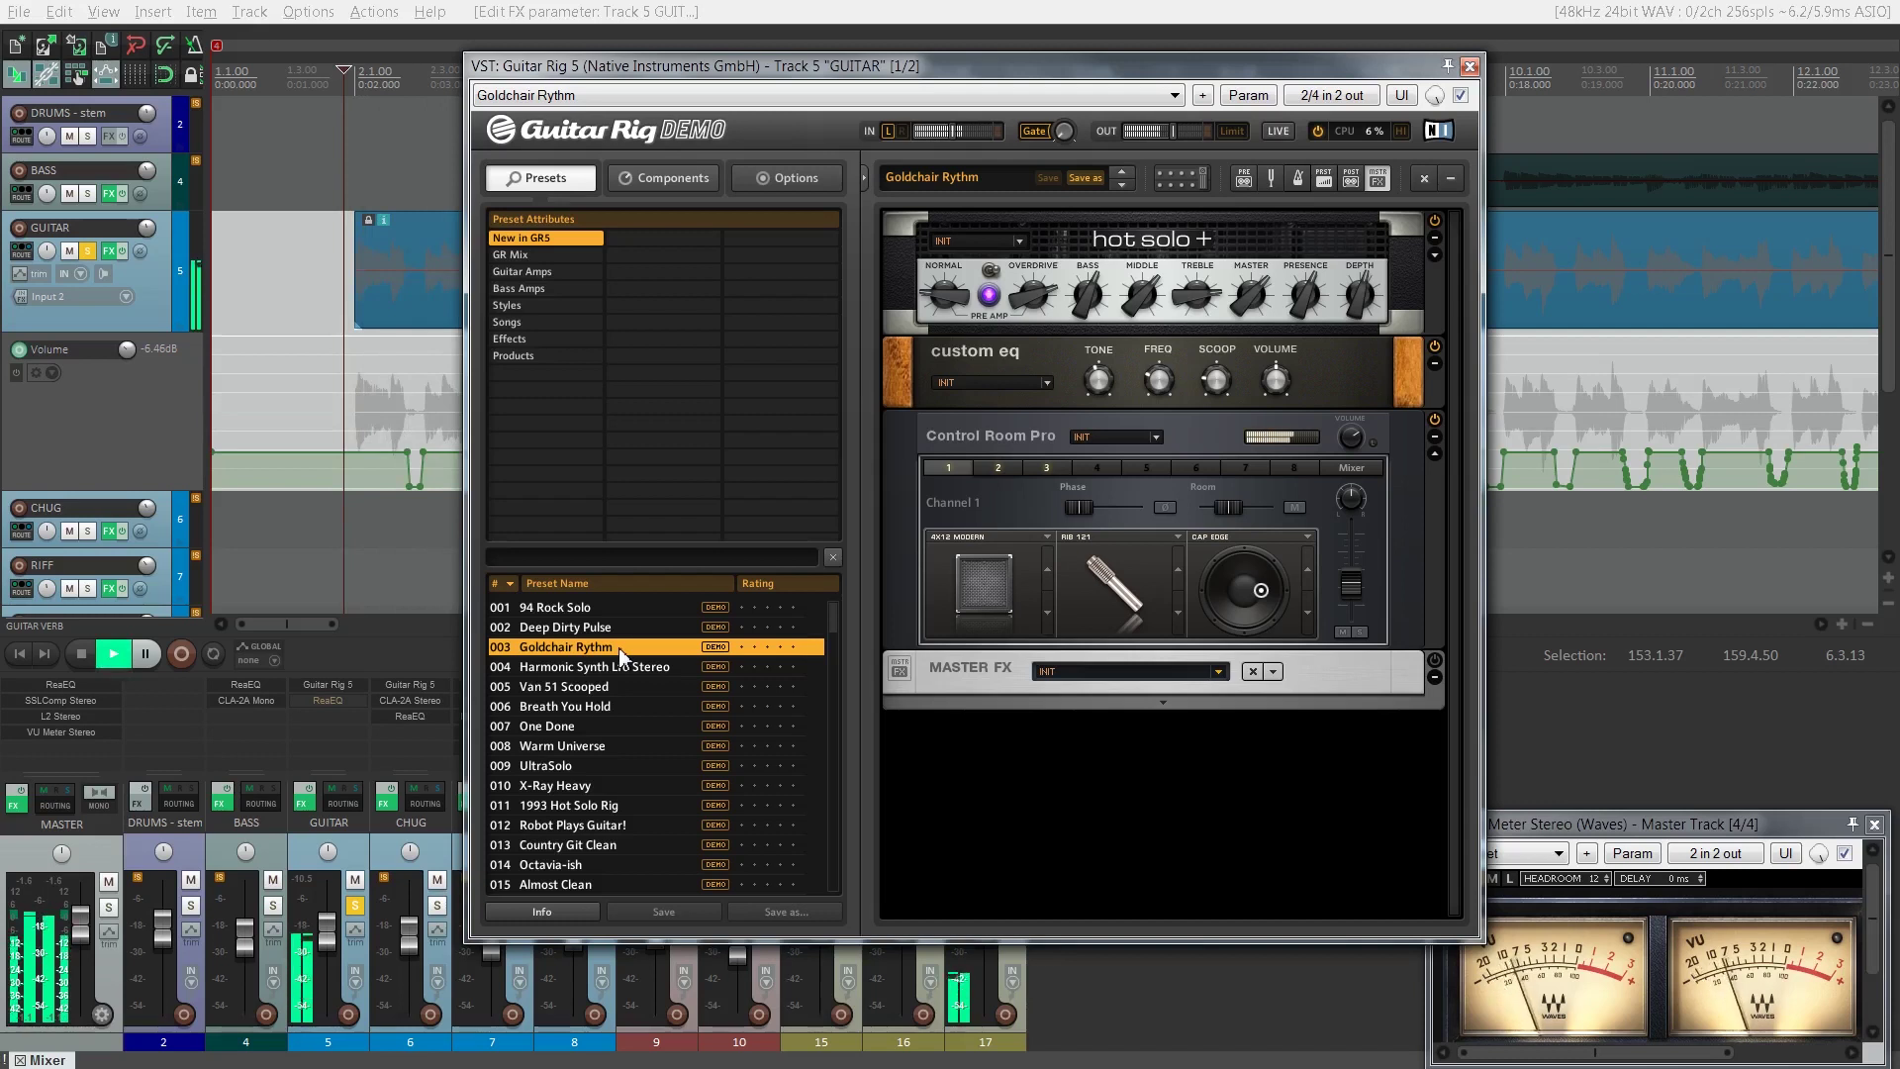
{"action": "scroll", "coordinate": [620, 654], "scroll_direction": "down", "scroll_amount": 1}
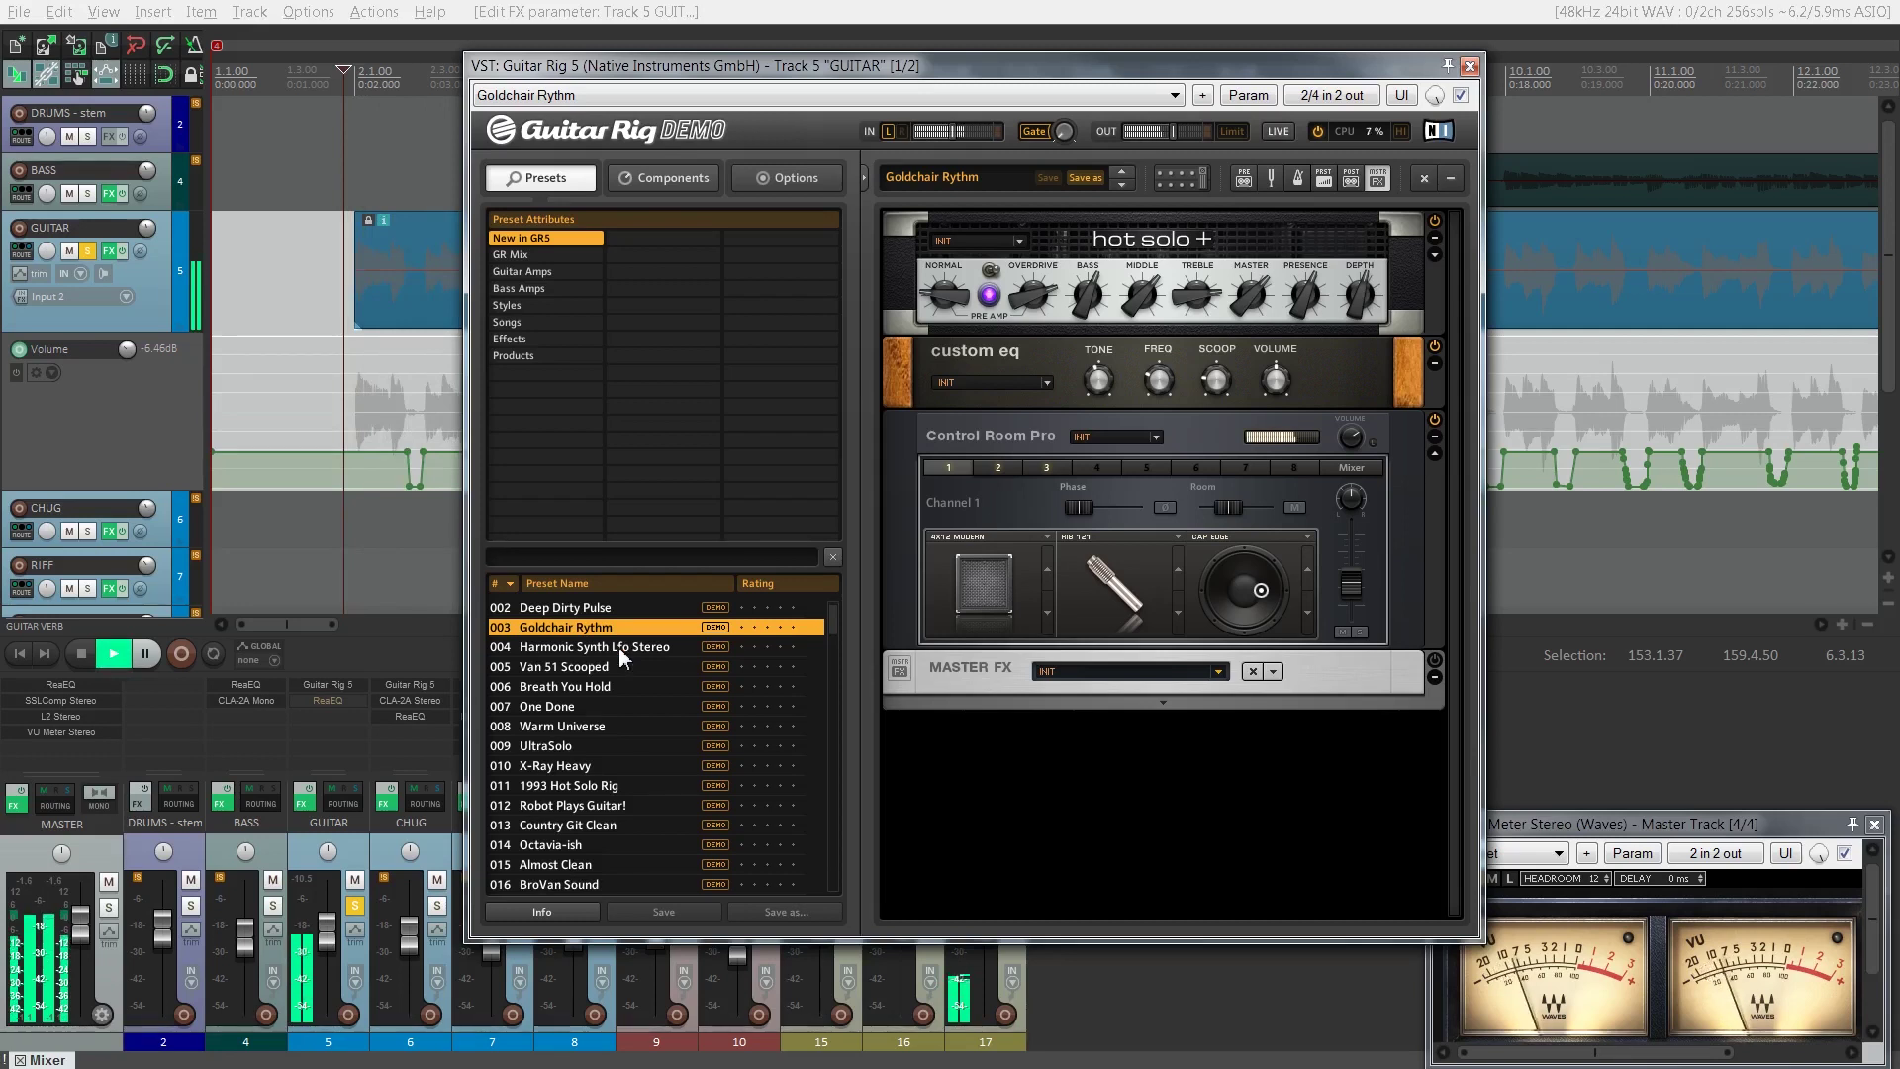
{"action": "key", "text": "space"}
Load the Crunchy Citrus preset from Guitar Amps > Citrus and play the song with it
{"action": "left_click", "coordinate": [544, 256]}
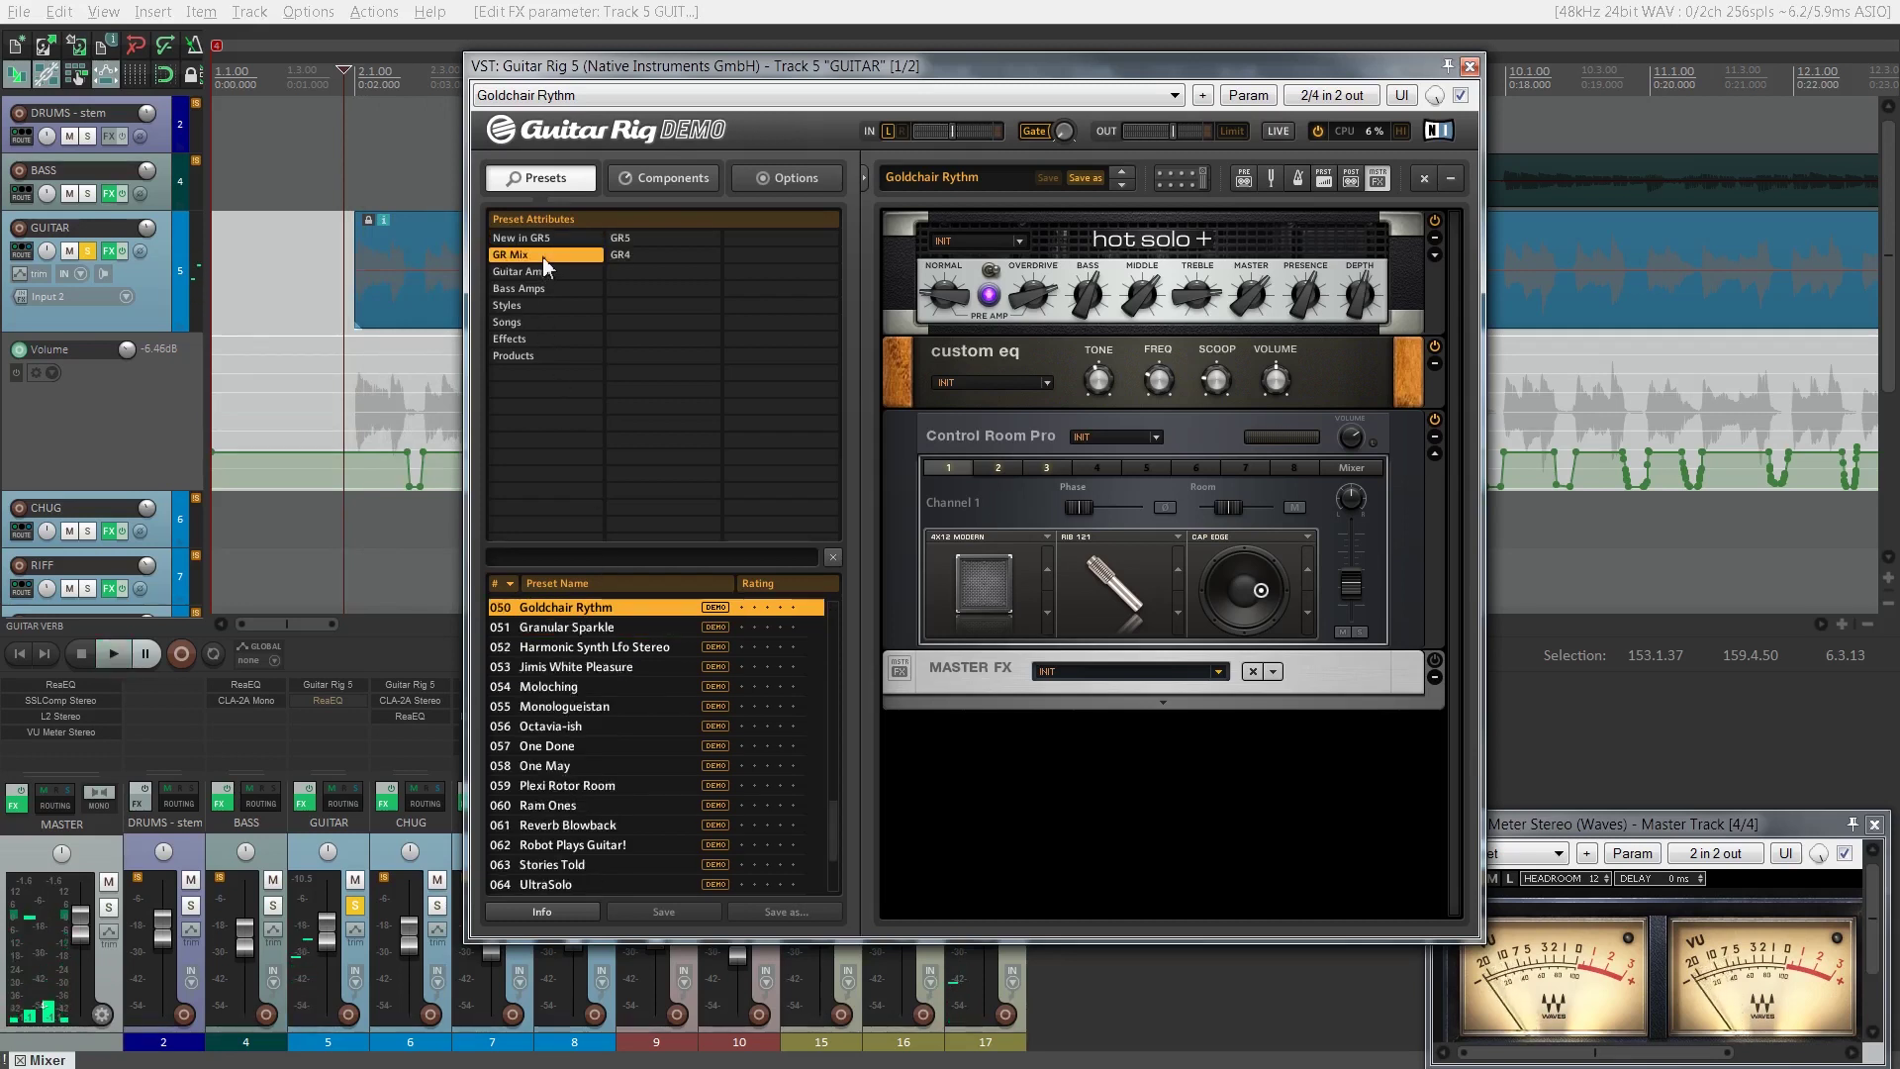
{"action": "left_click", "coordinate": [570, 273]}
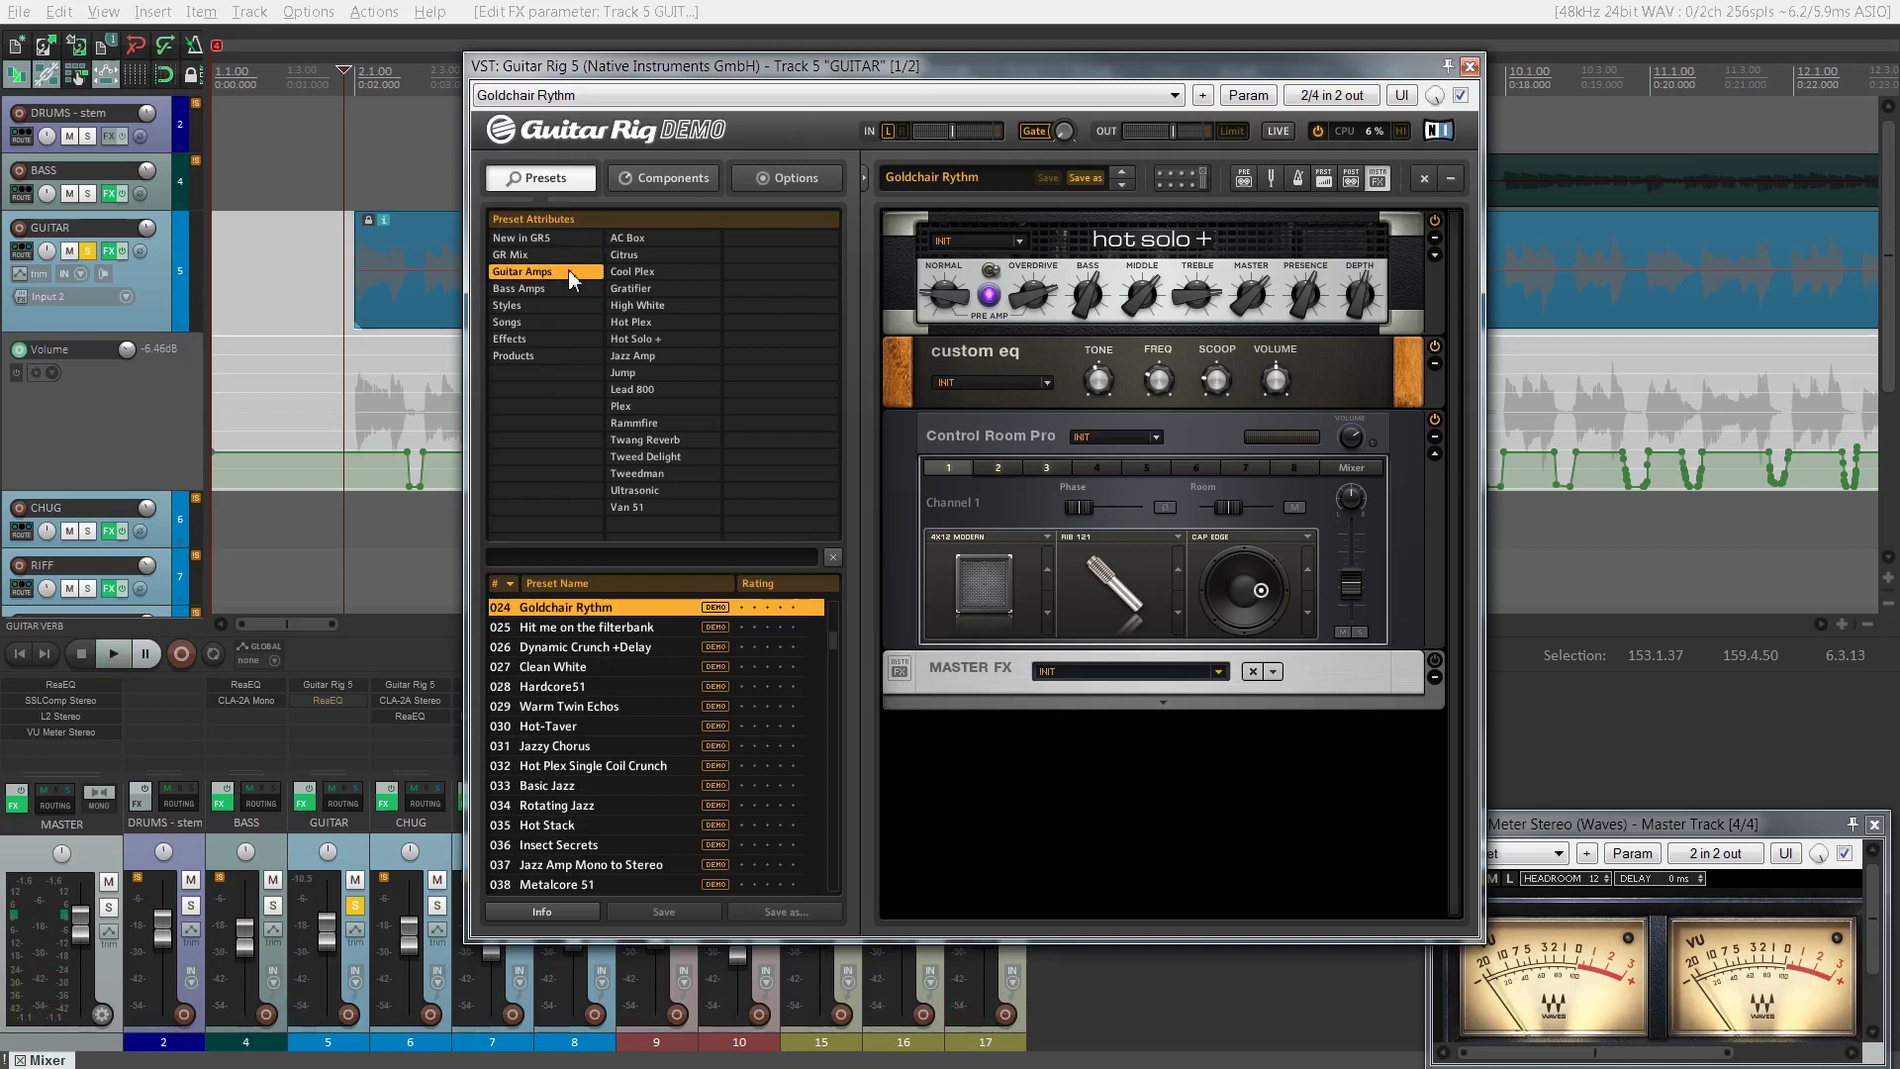
{"action": "left_click", "coordinate": [626, 256]}
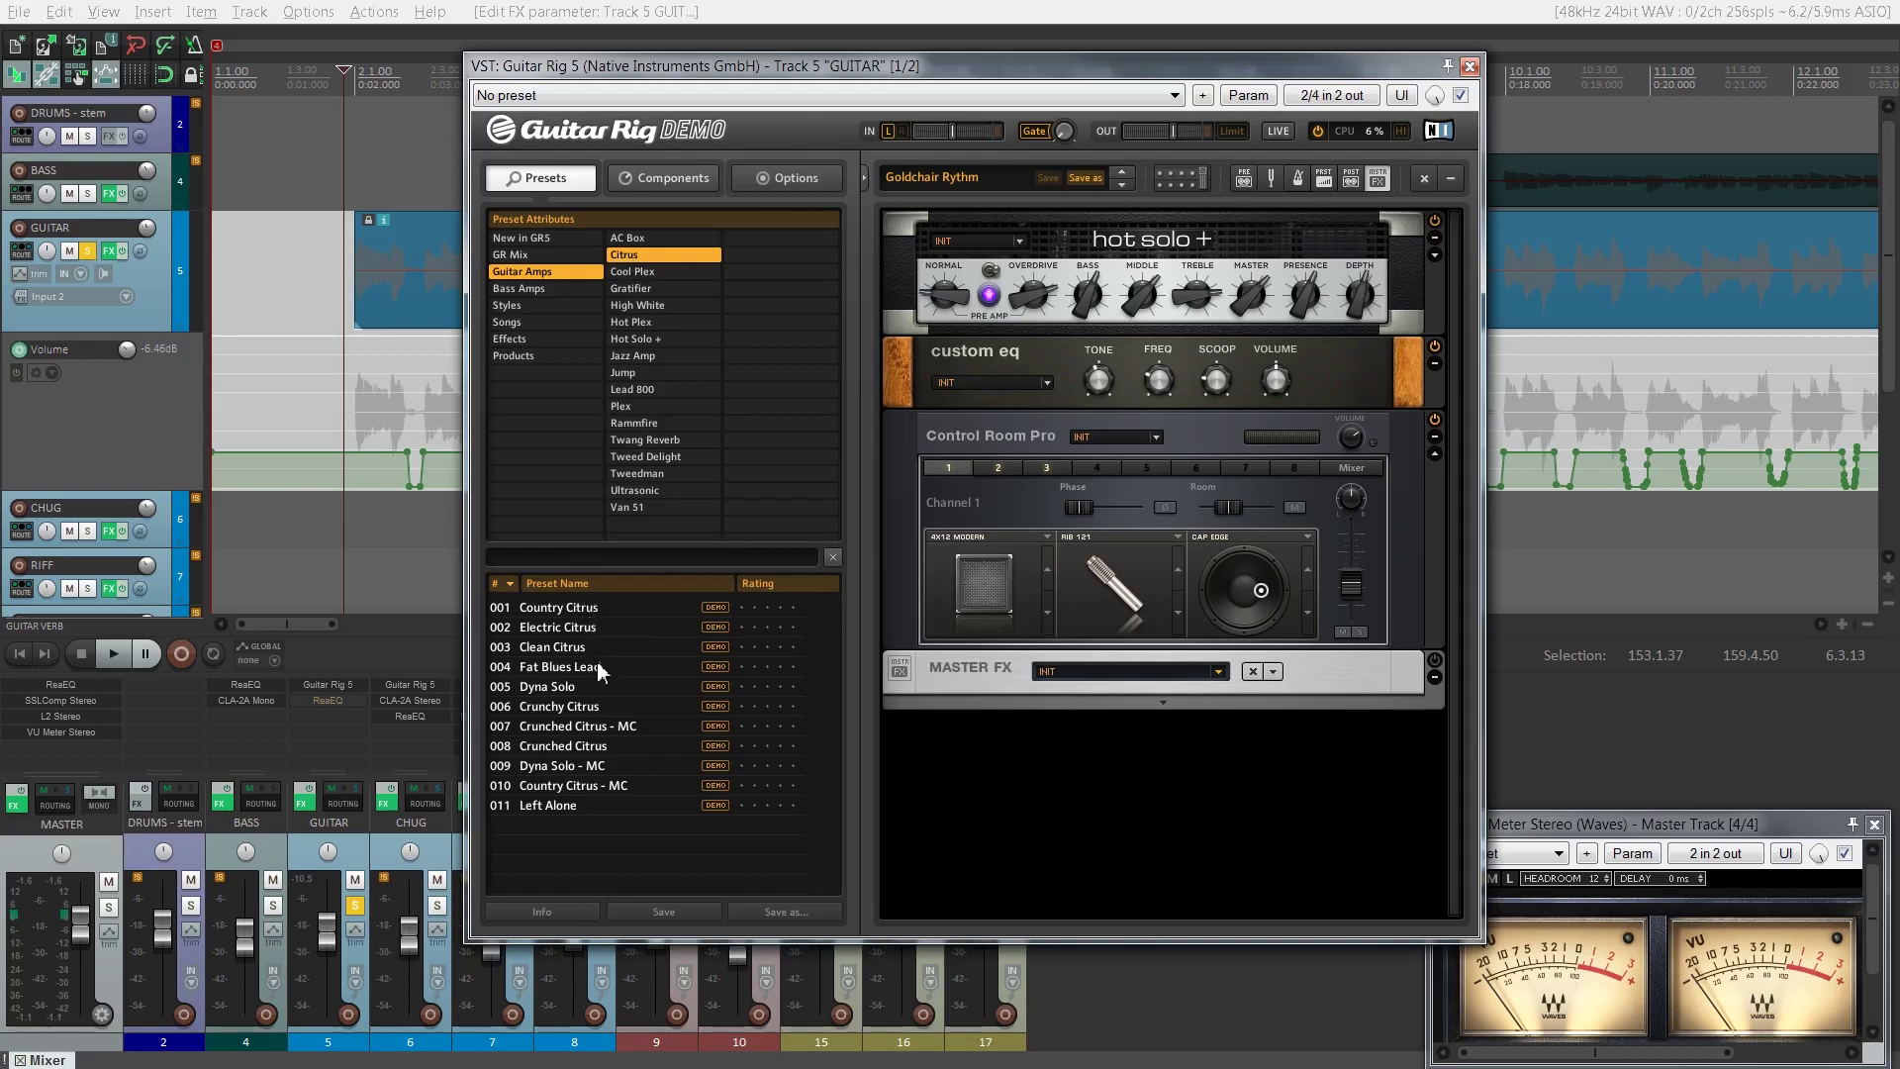
{"action": "left_click", "coordinate": [605, 708]}
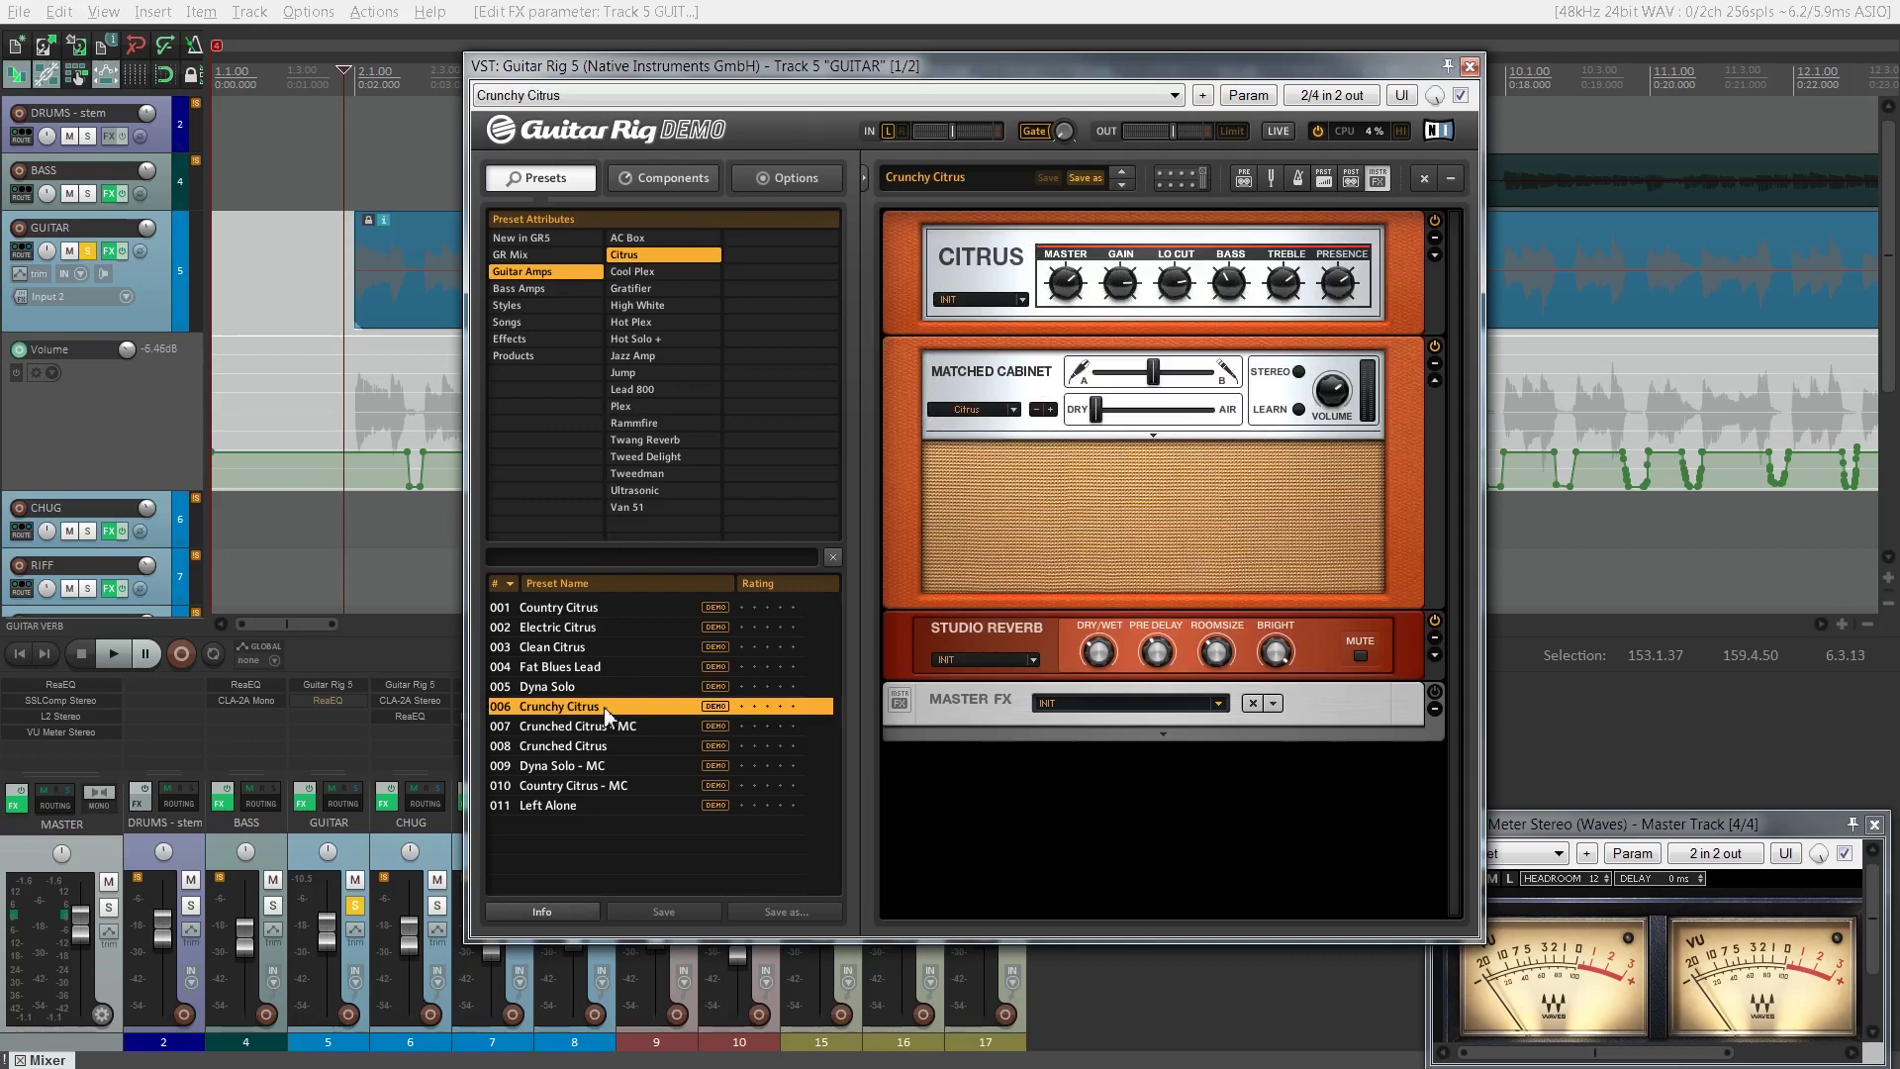
{"action": "key", "text": "space"}
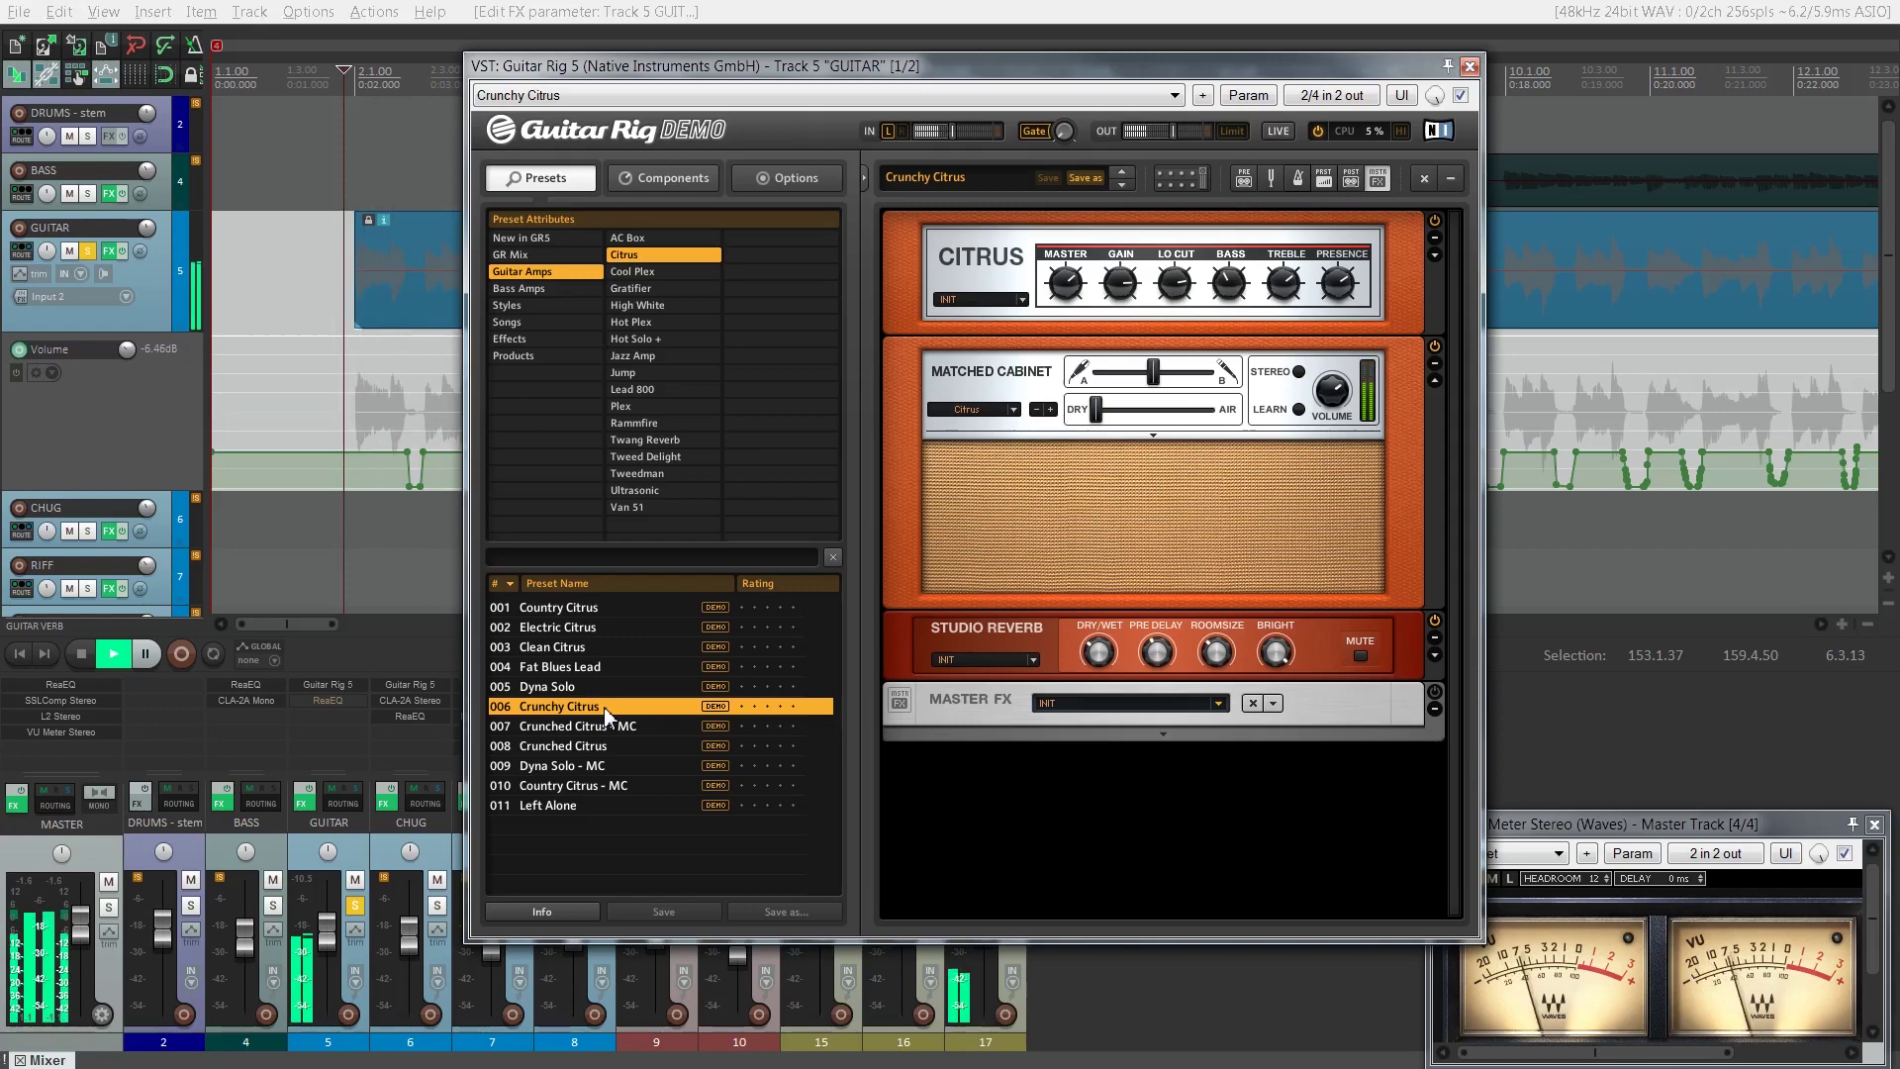
{"action": "key", "text": "space"}
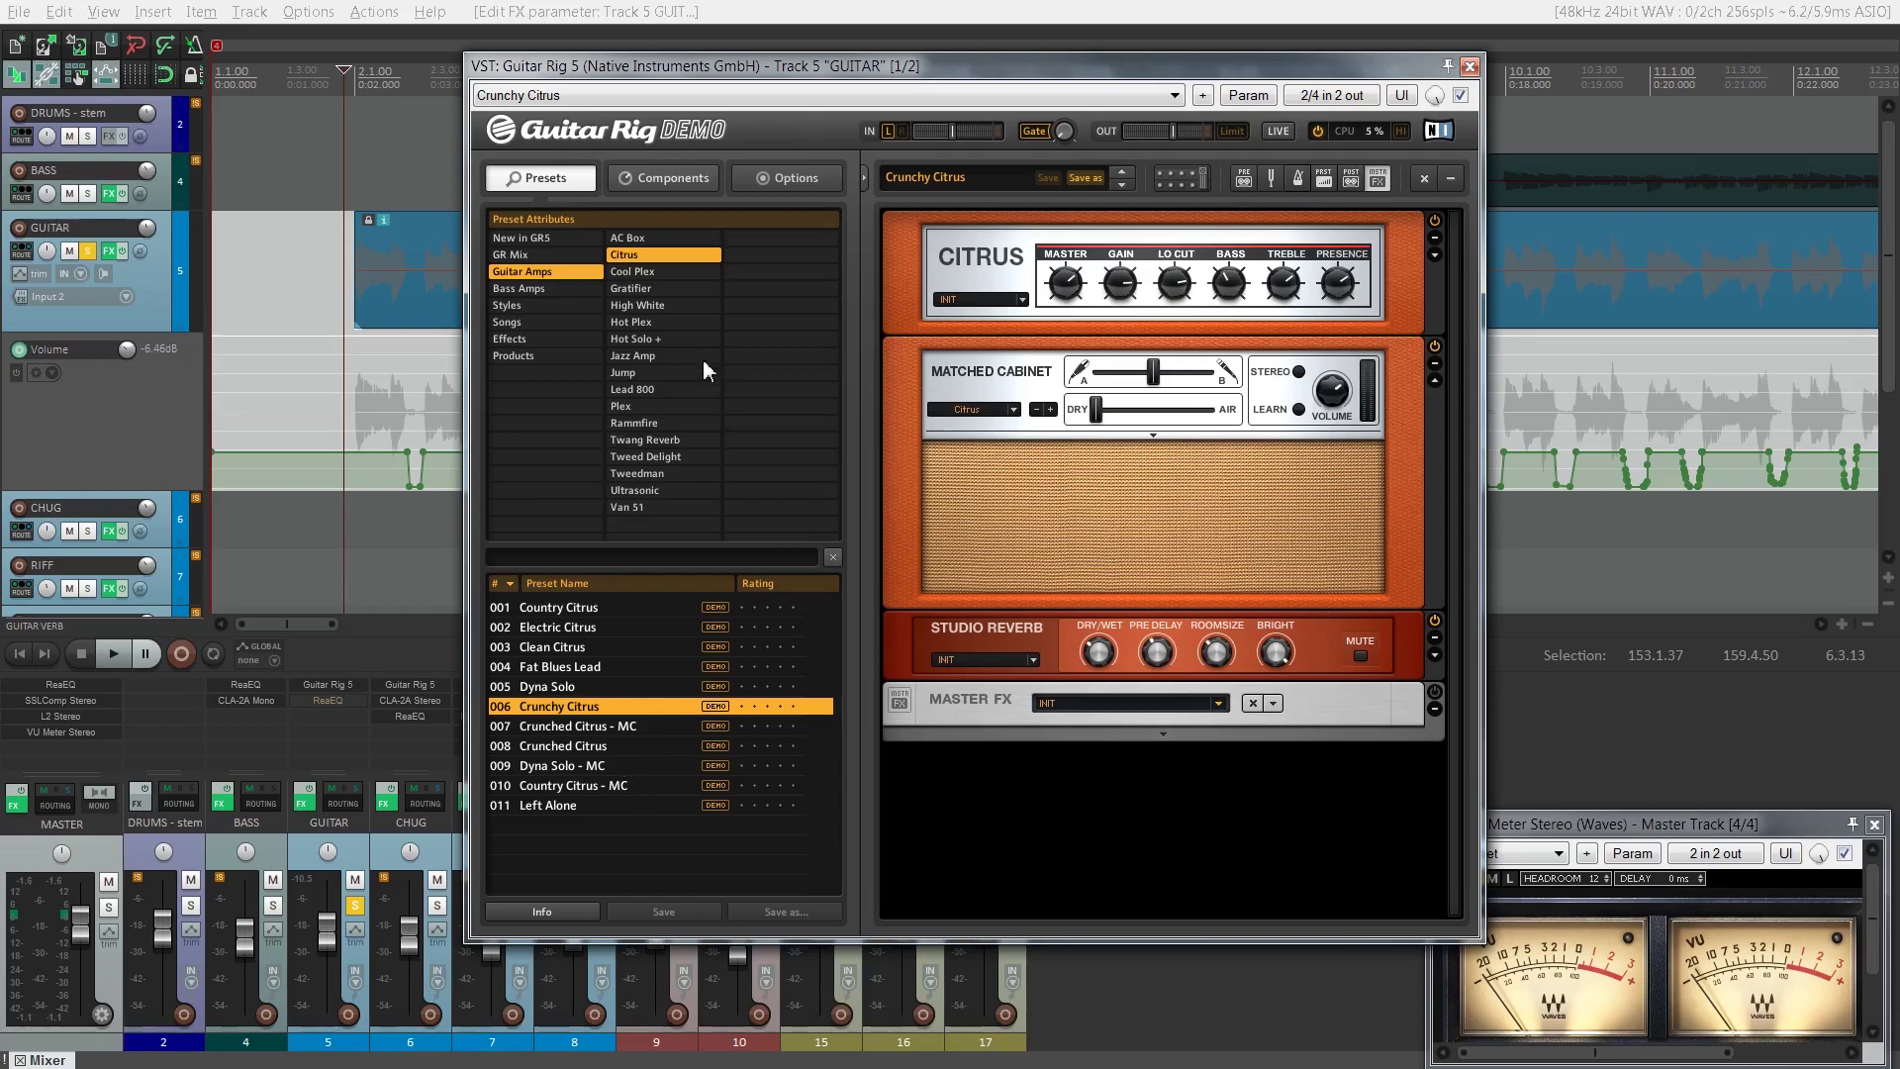
Load the Rockin' Jump (HB) preset from the Jump amp list and play it
{"action": "left_click", "coordinate": [659, 373]}
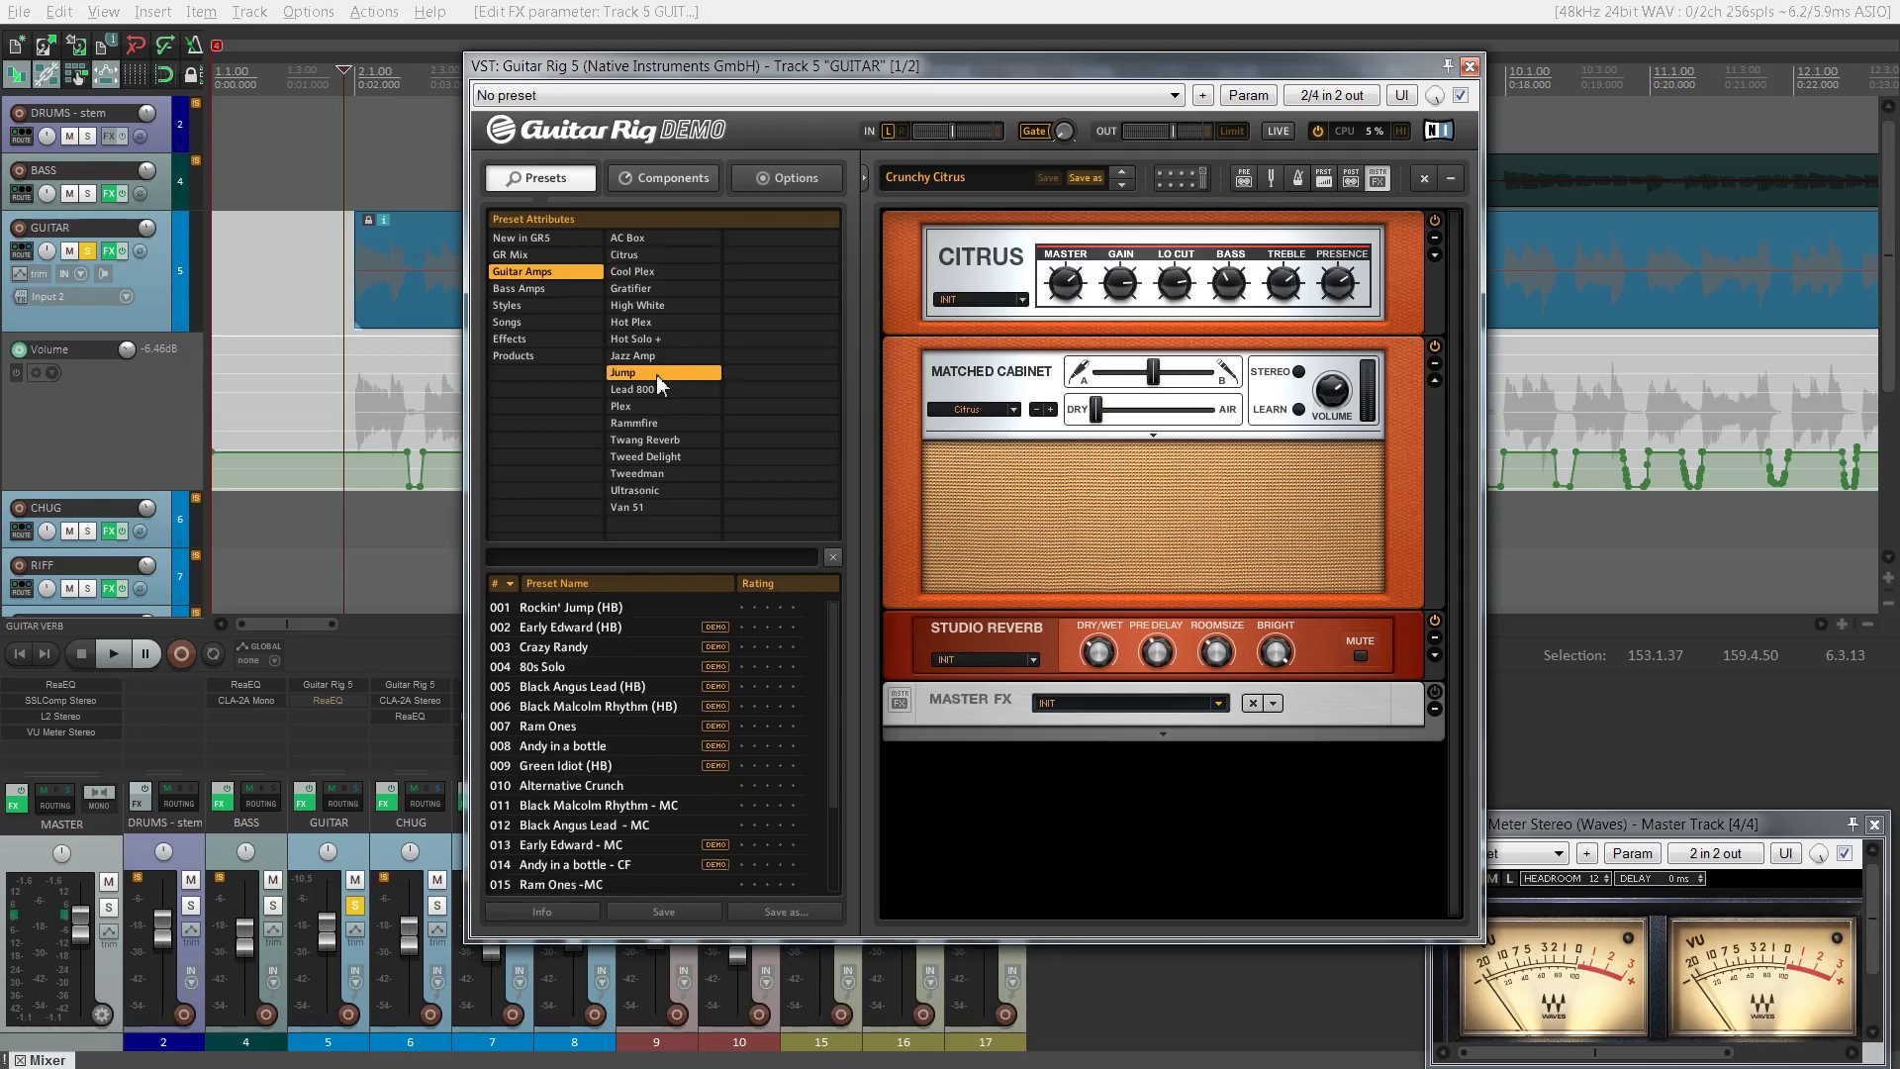
{"action": "left_click", "coordinate": [612, 606]}
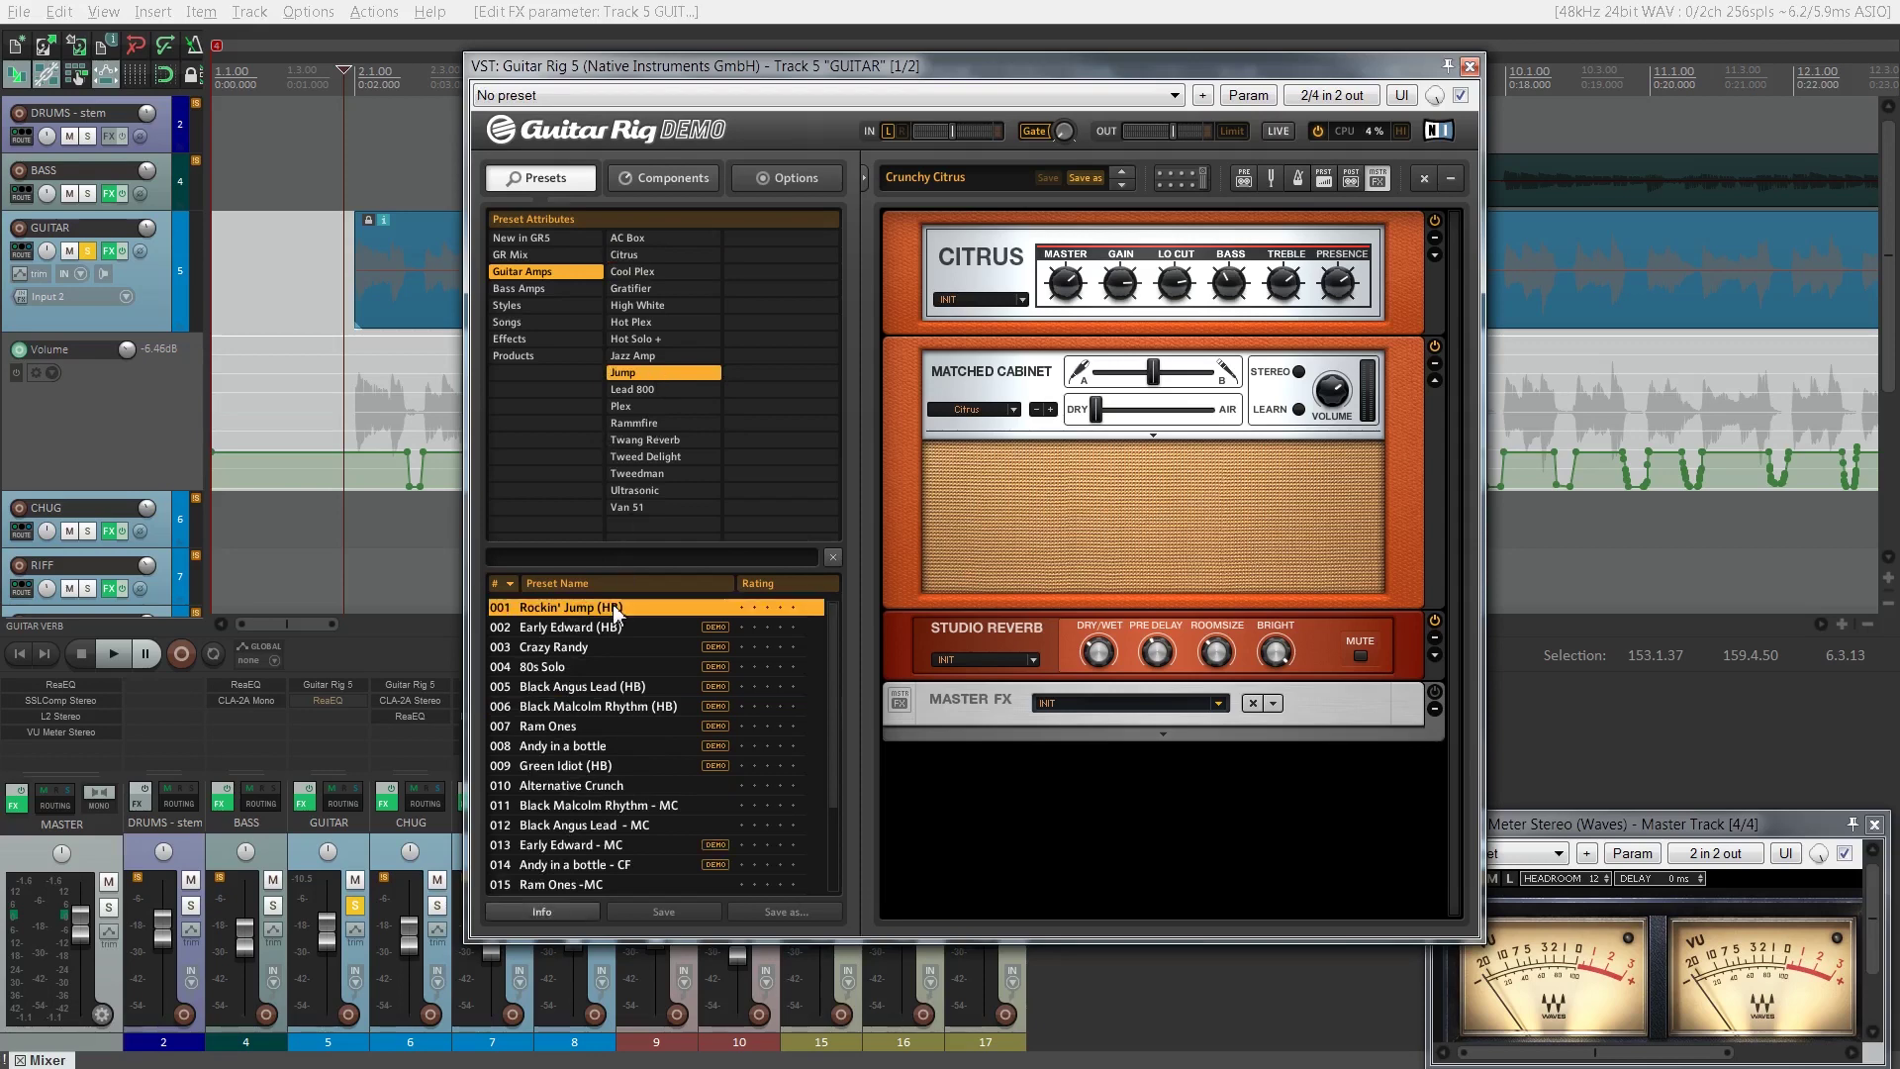
{"action": "key", "text": "space"}
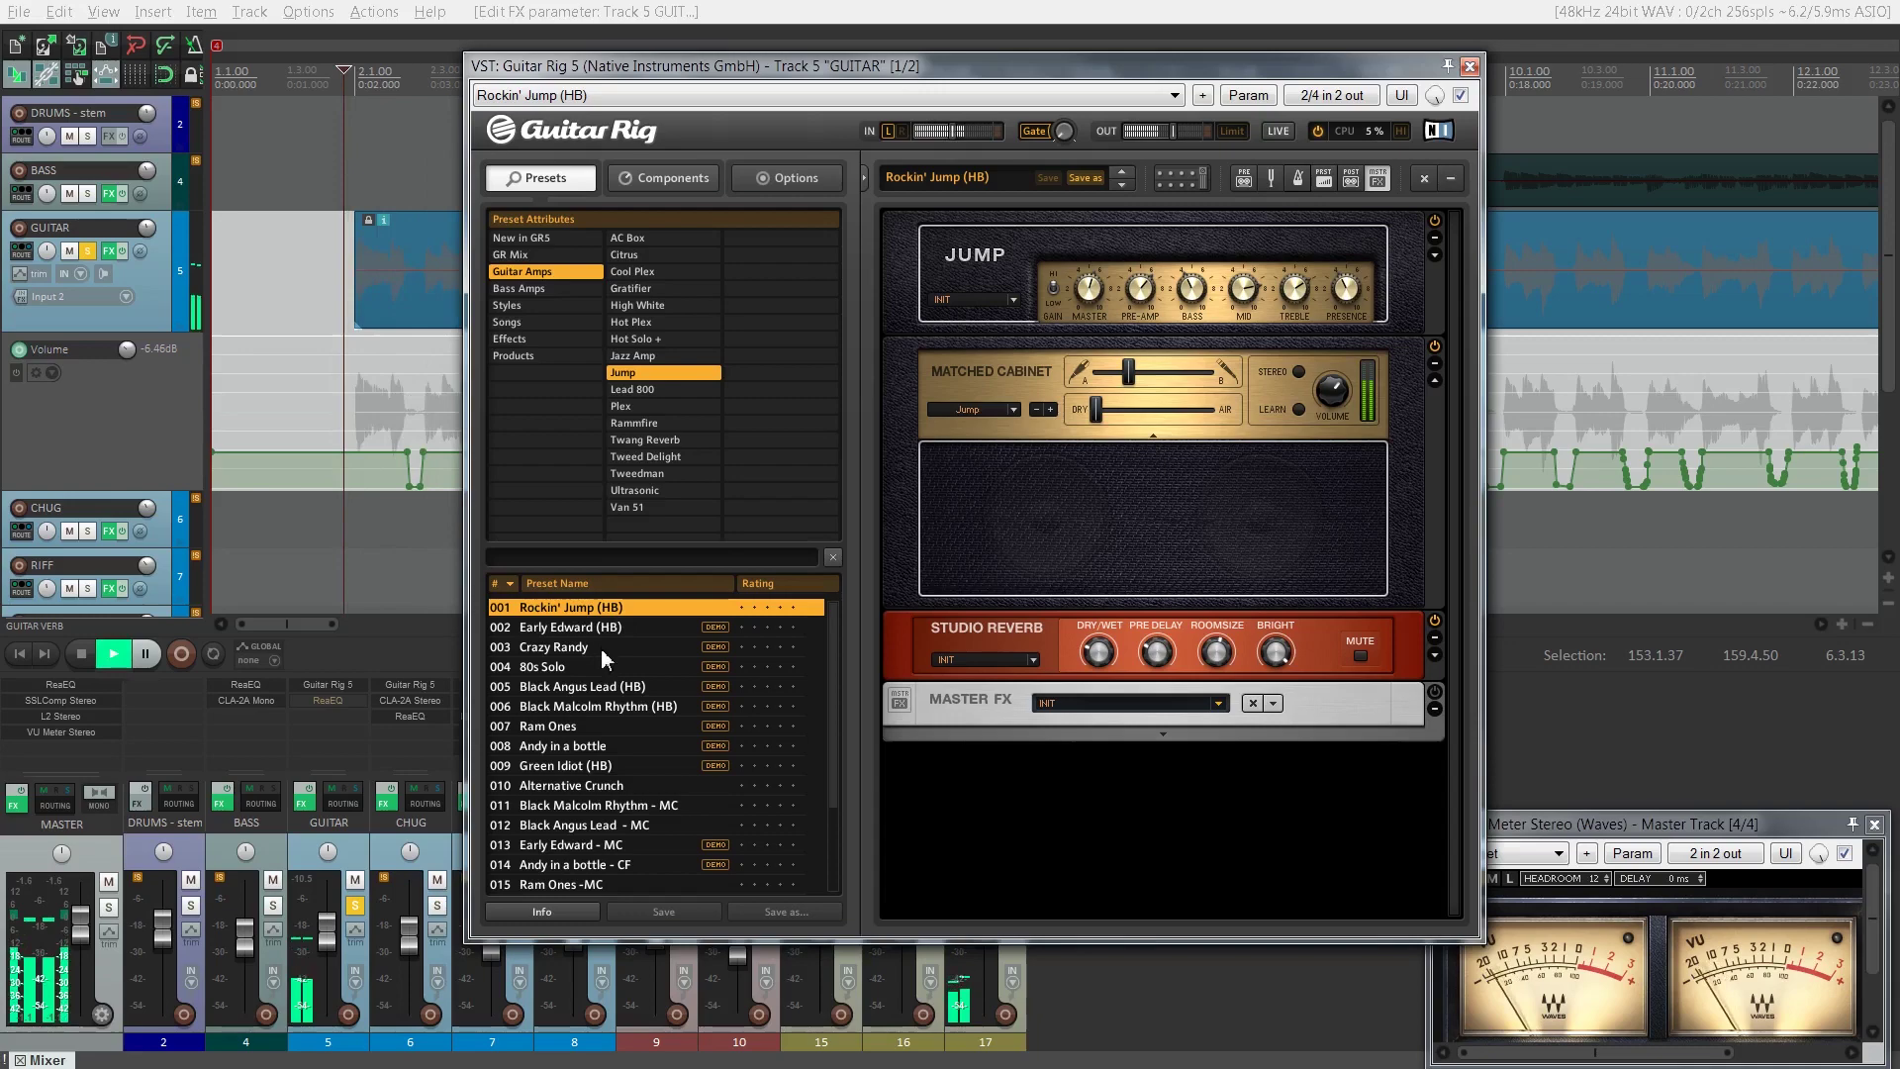
{"action": "key", "text": "space"}
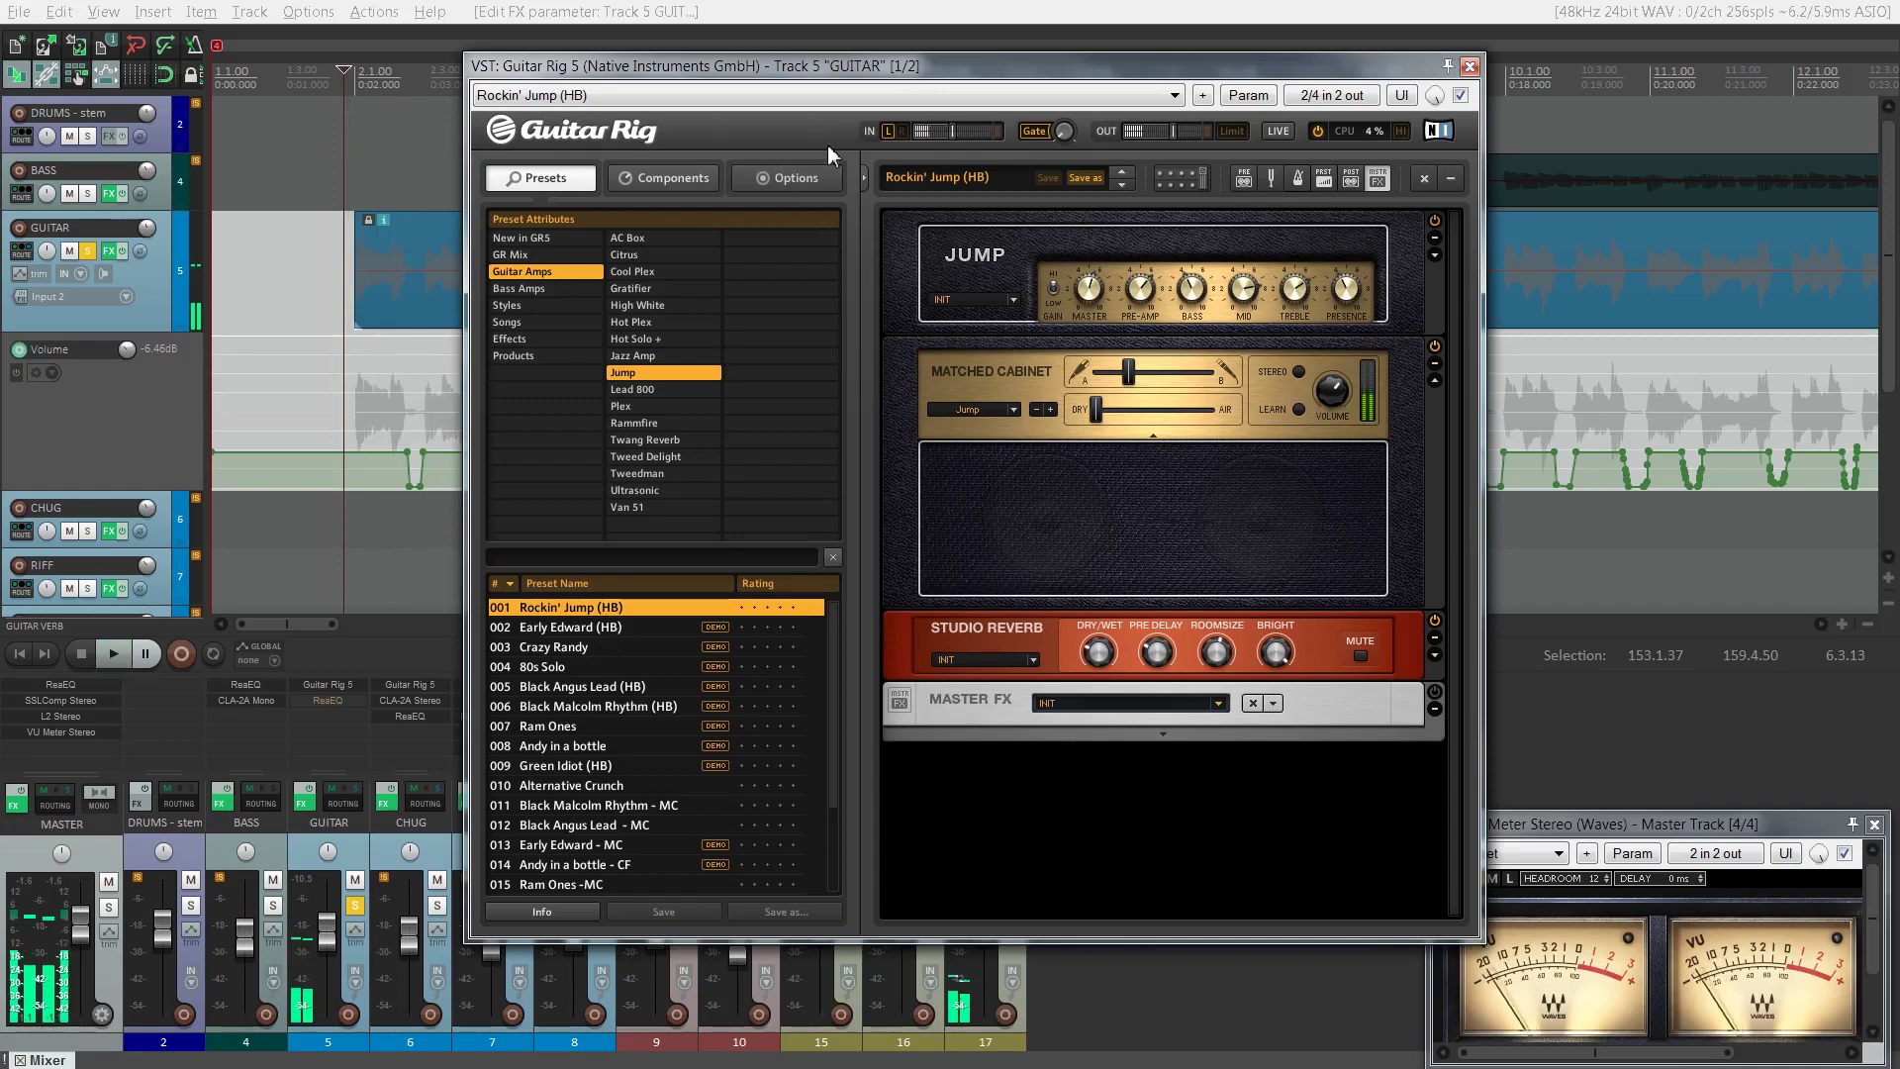
Listen to Rockin' Jump (HB) at two later points in the song
{"action": "left_click_drag", "start_coordinate": [848, 72], "coordinate": [850, 508]}
{"action": "scroll", "coordinate": [1084, 346], "scroll_direction": "down", "scroll_amount": 3}
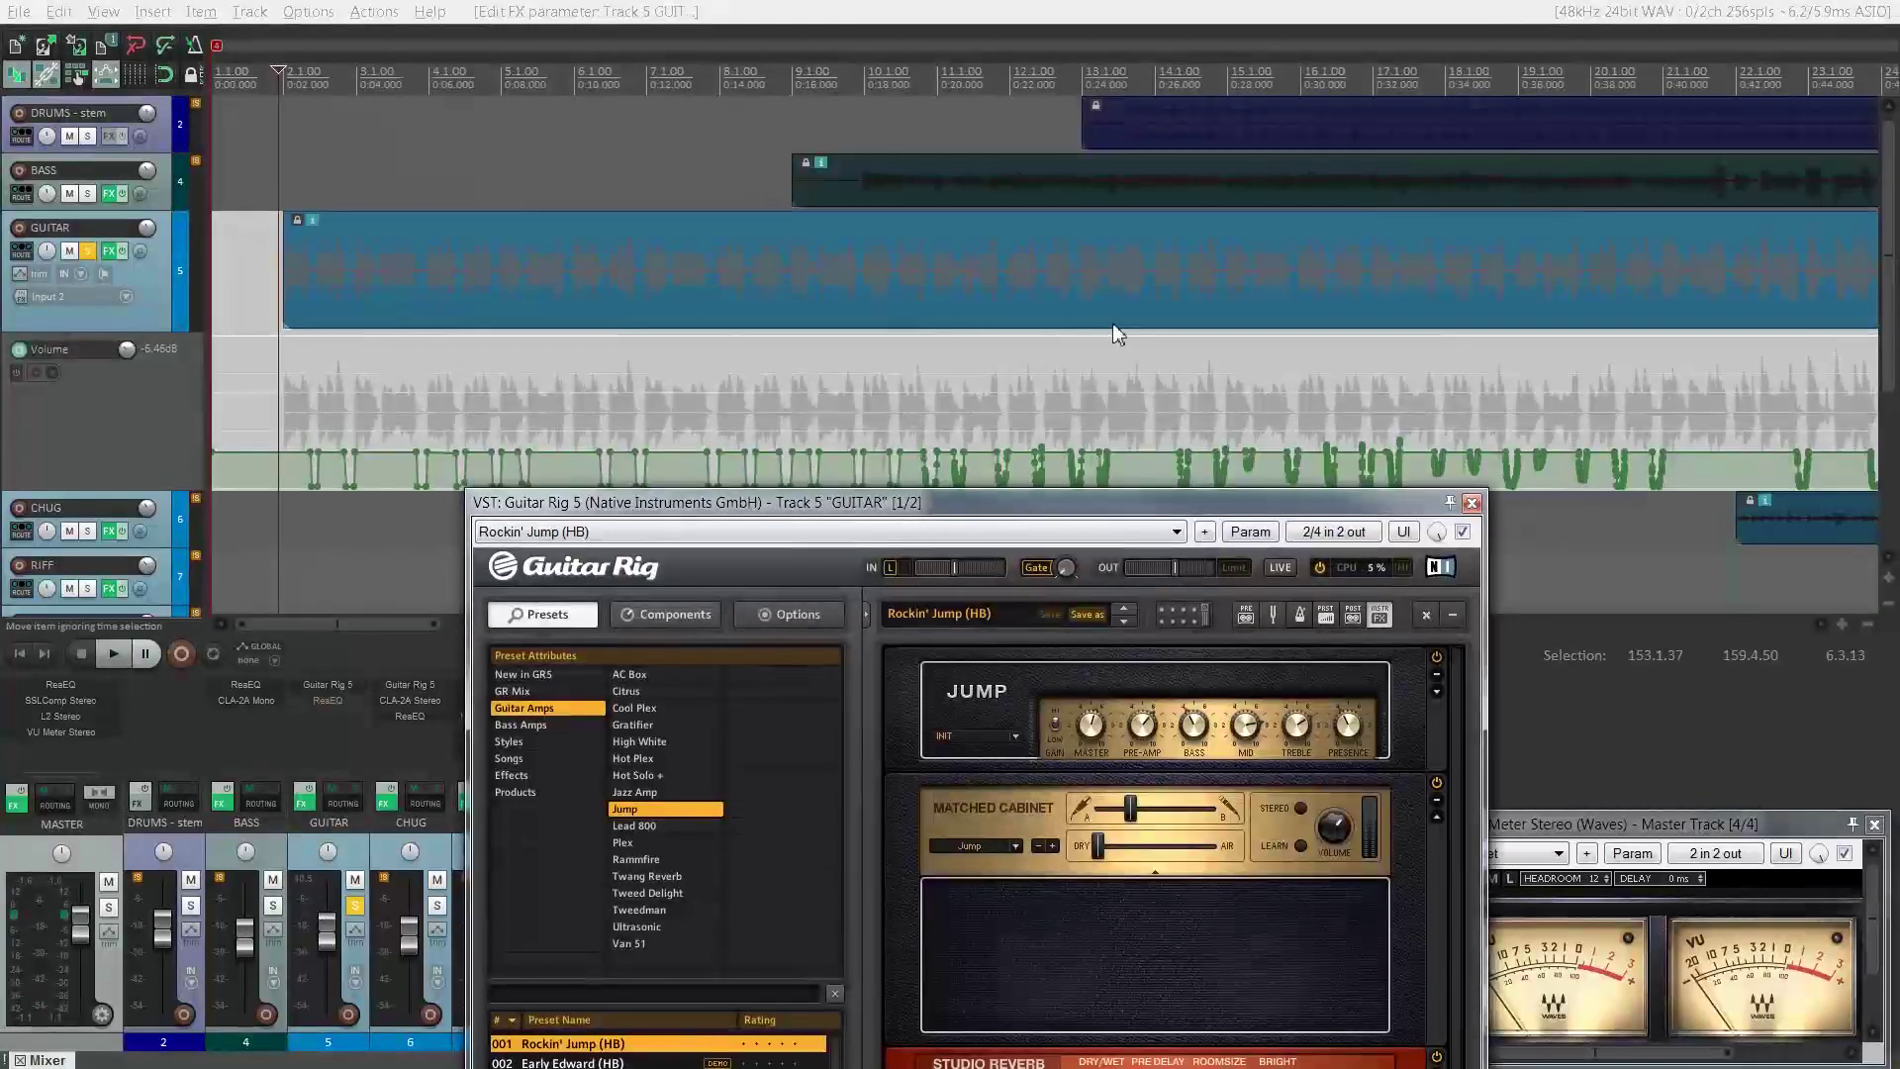
{"action": "left_click", "coordinate": [1212, 74]}
{"action": "key", "text": "space"}
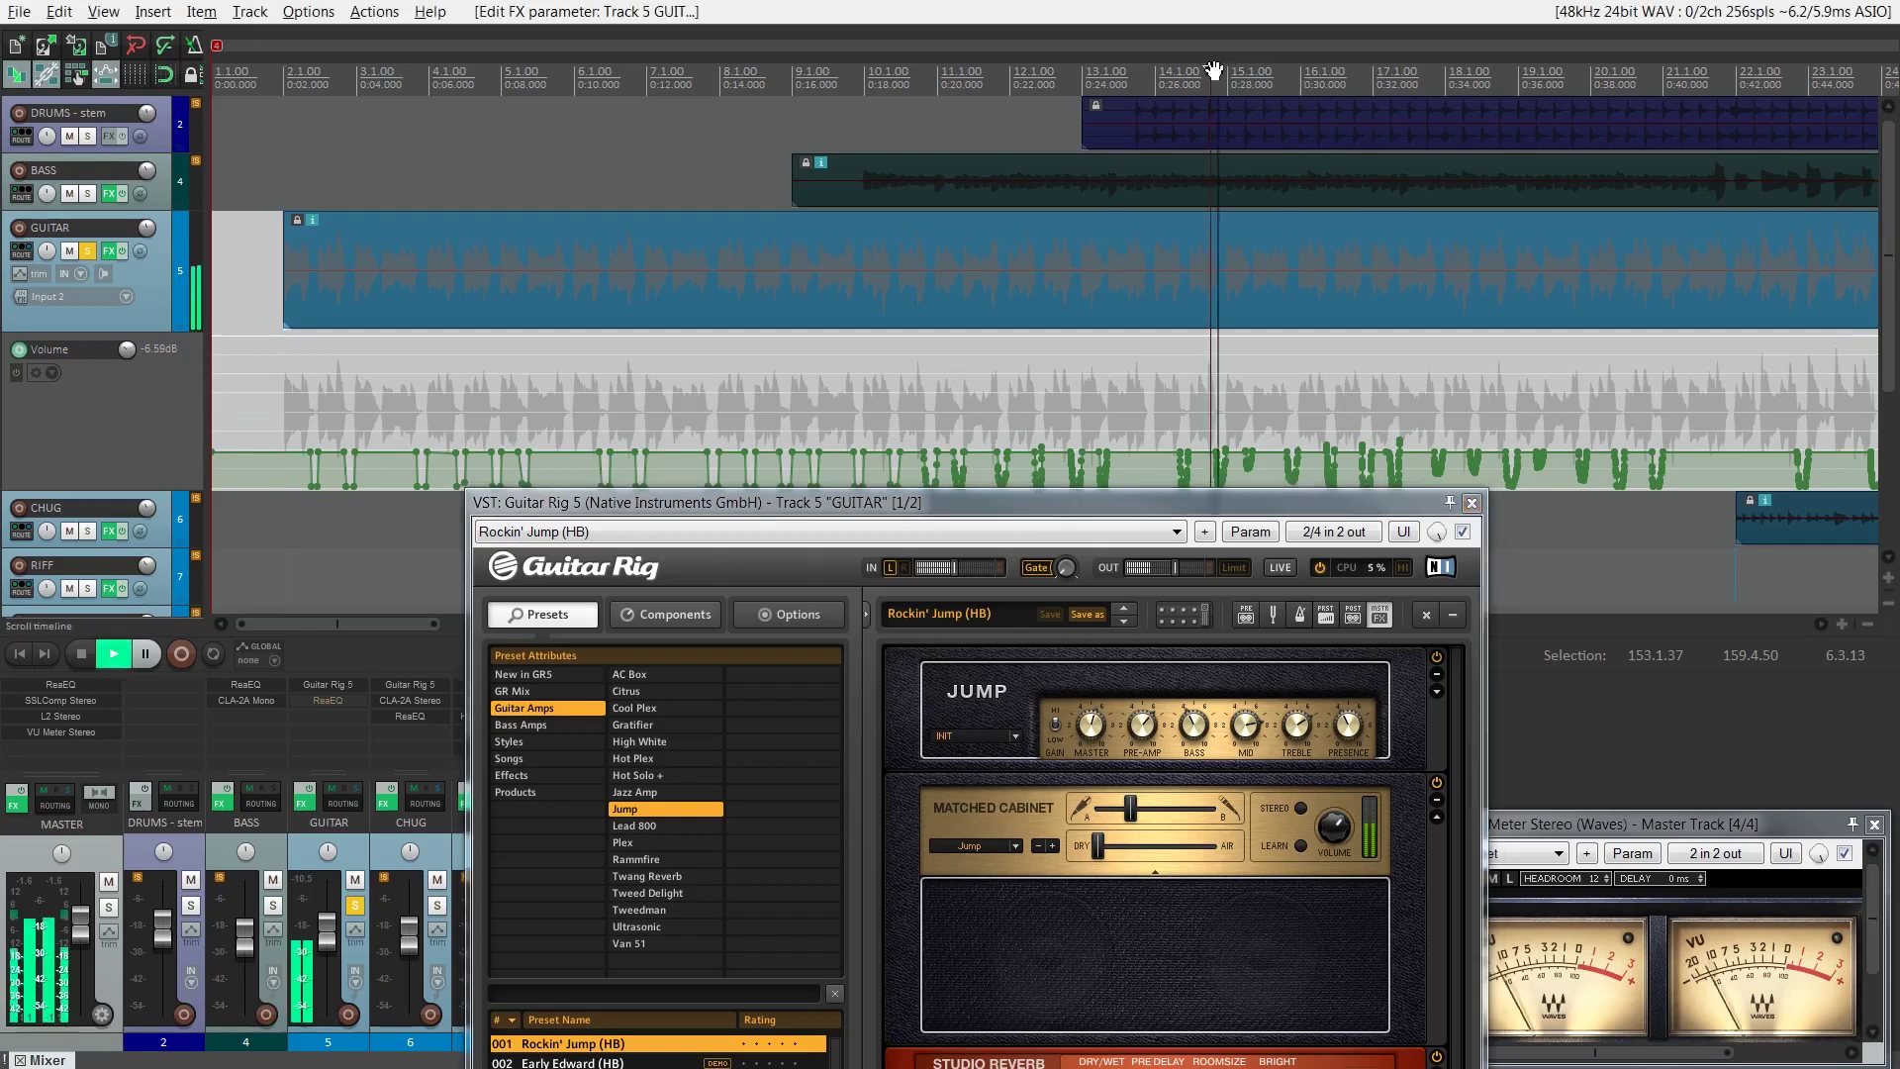
{"action": "left_click", "coordinate": [1710, 73]}
{"action": "key", "text": "space"}
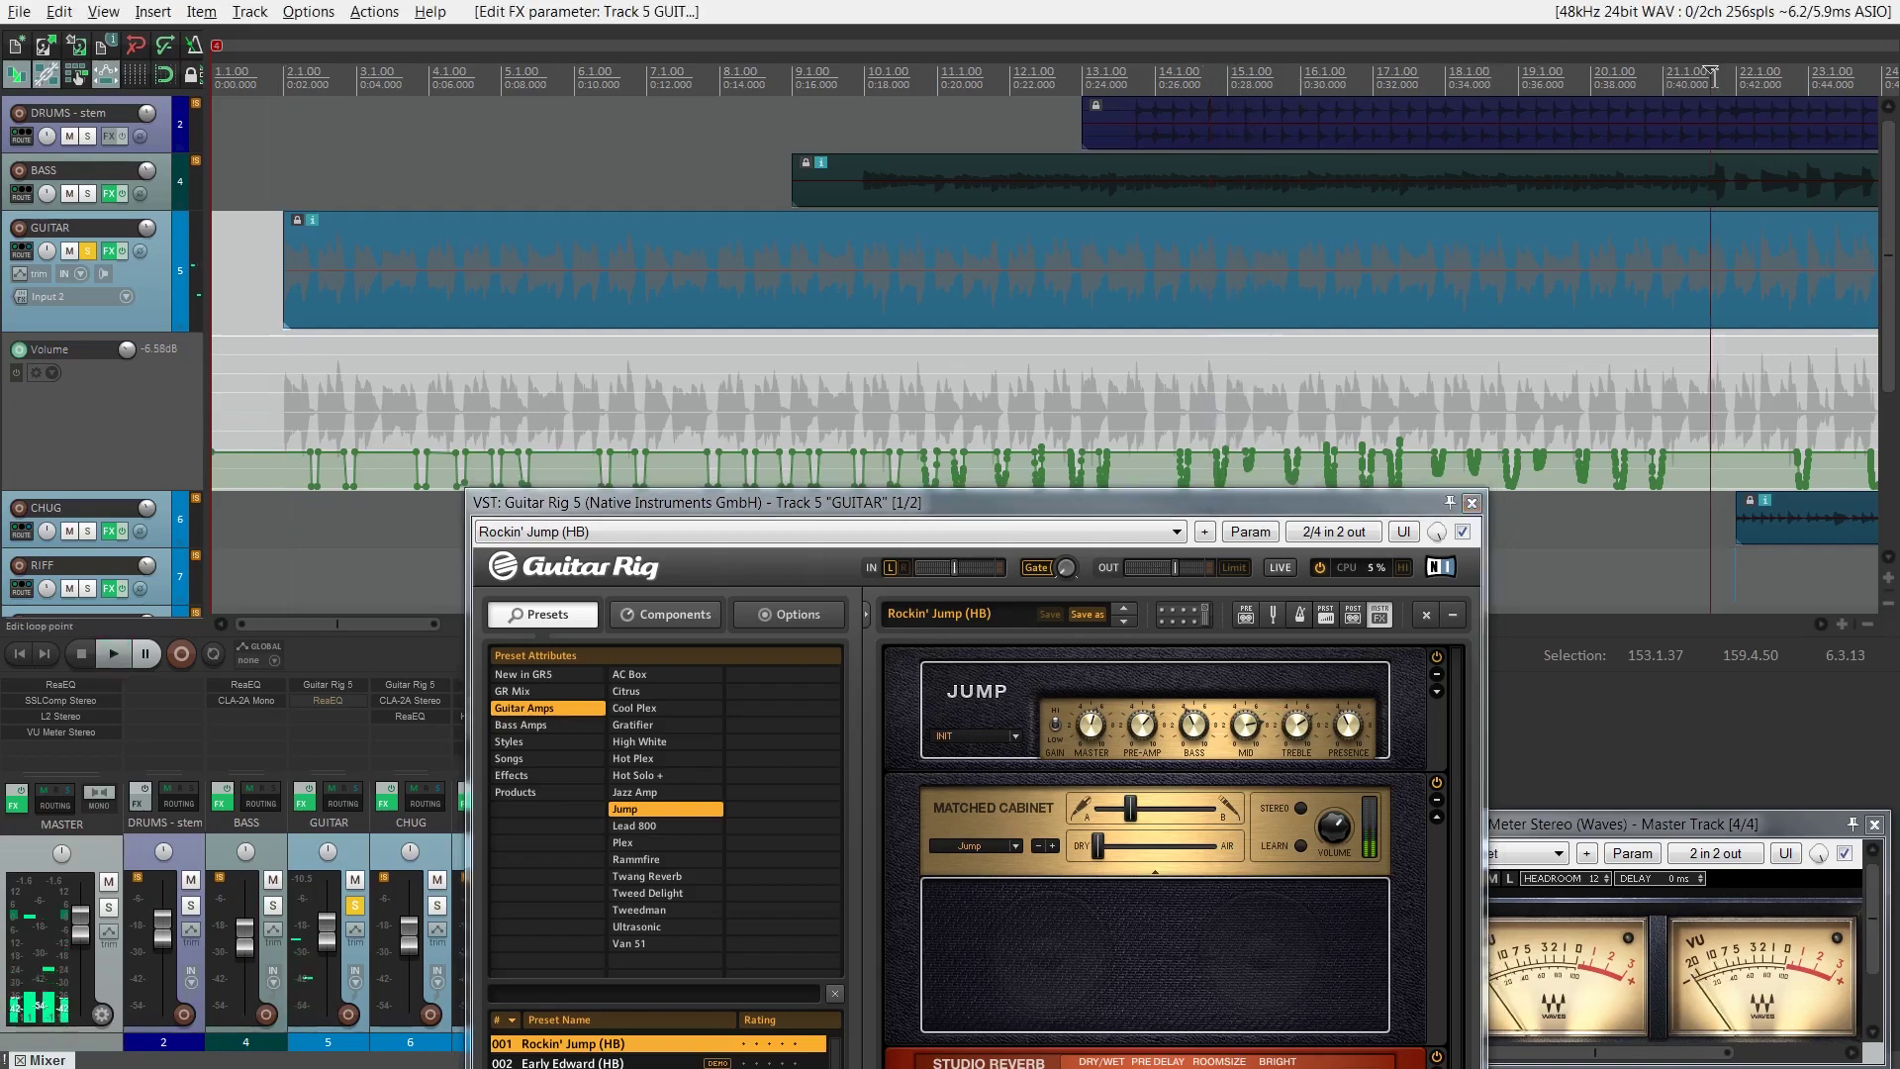
{"action": "left_click_drag", "start_coordinate": [791, 514], "coordinate": [762, 152]}
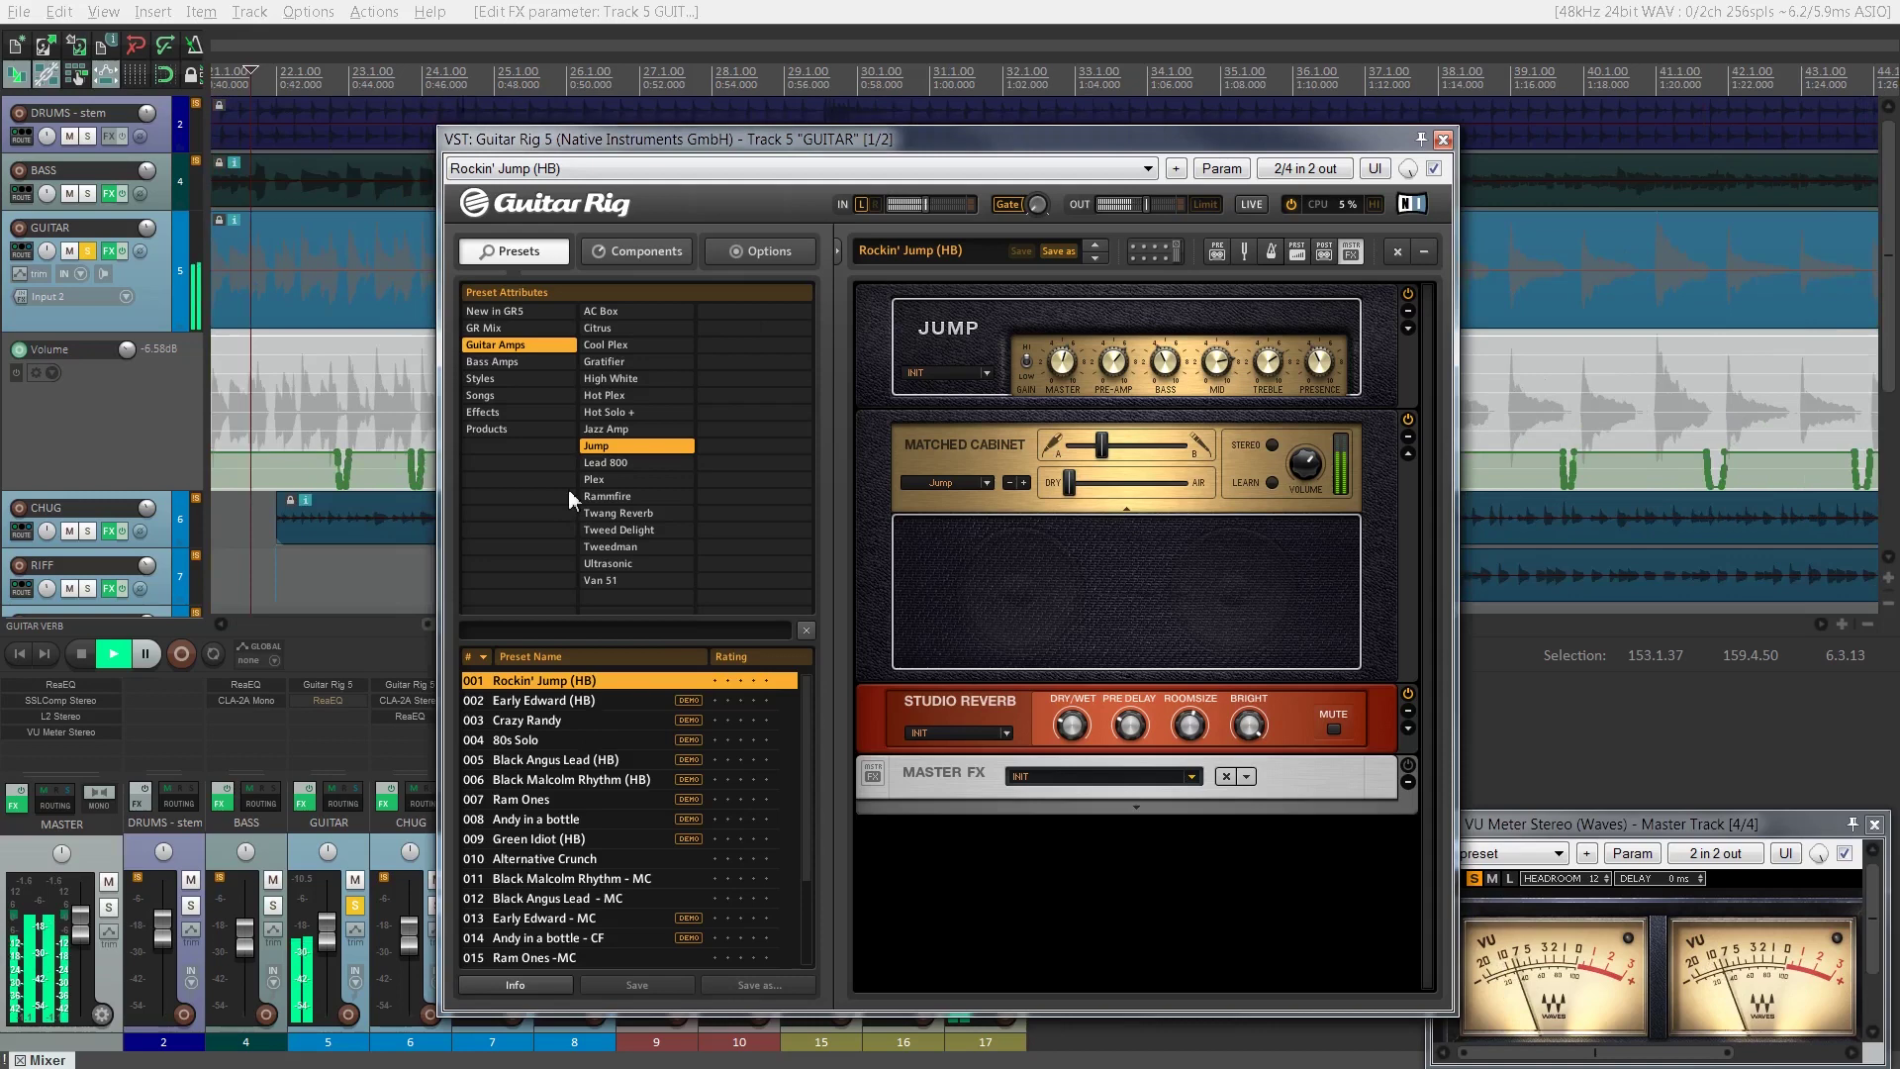
Load preset 003 Lotta Love from the Lead 800 amp list in demo mode and stop playback
{"action": "left_click", "coordinate": [612, 461]}
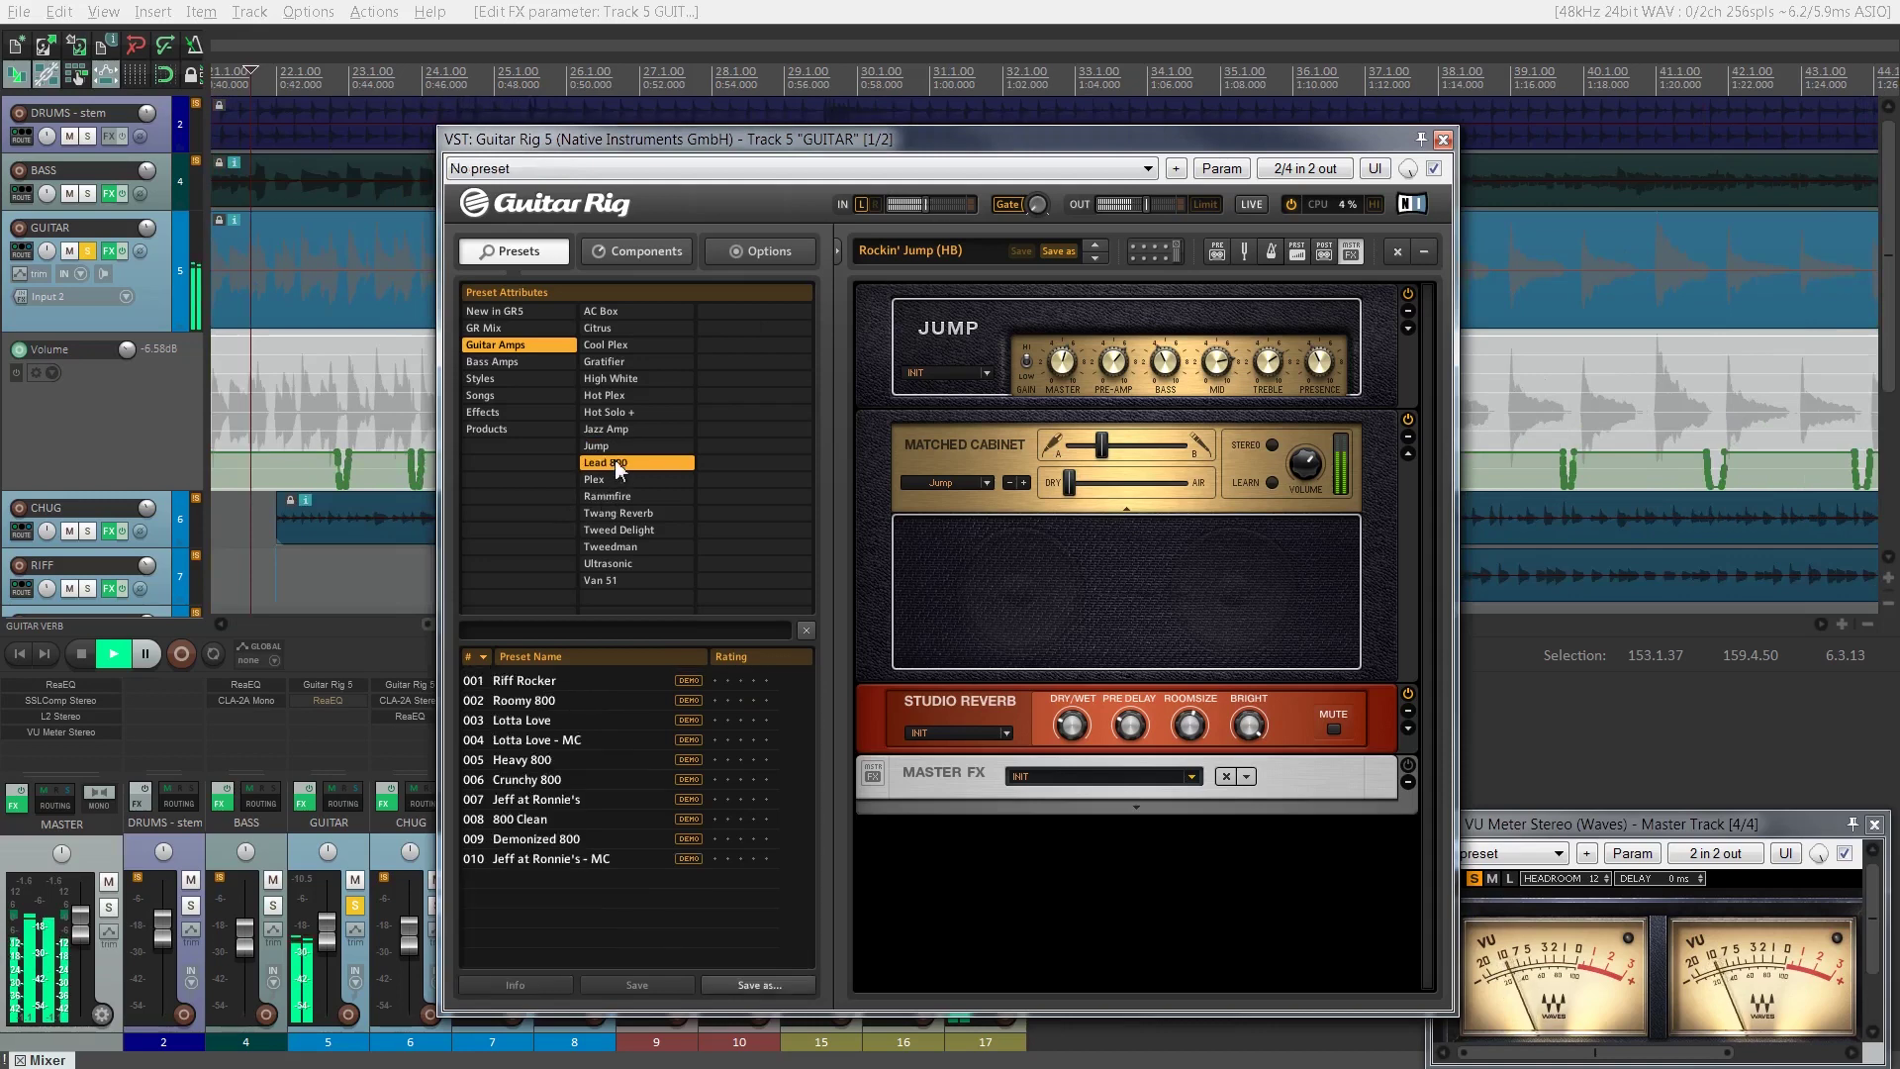
{"action": "left_click", "coordinate": [538, 723]}
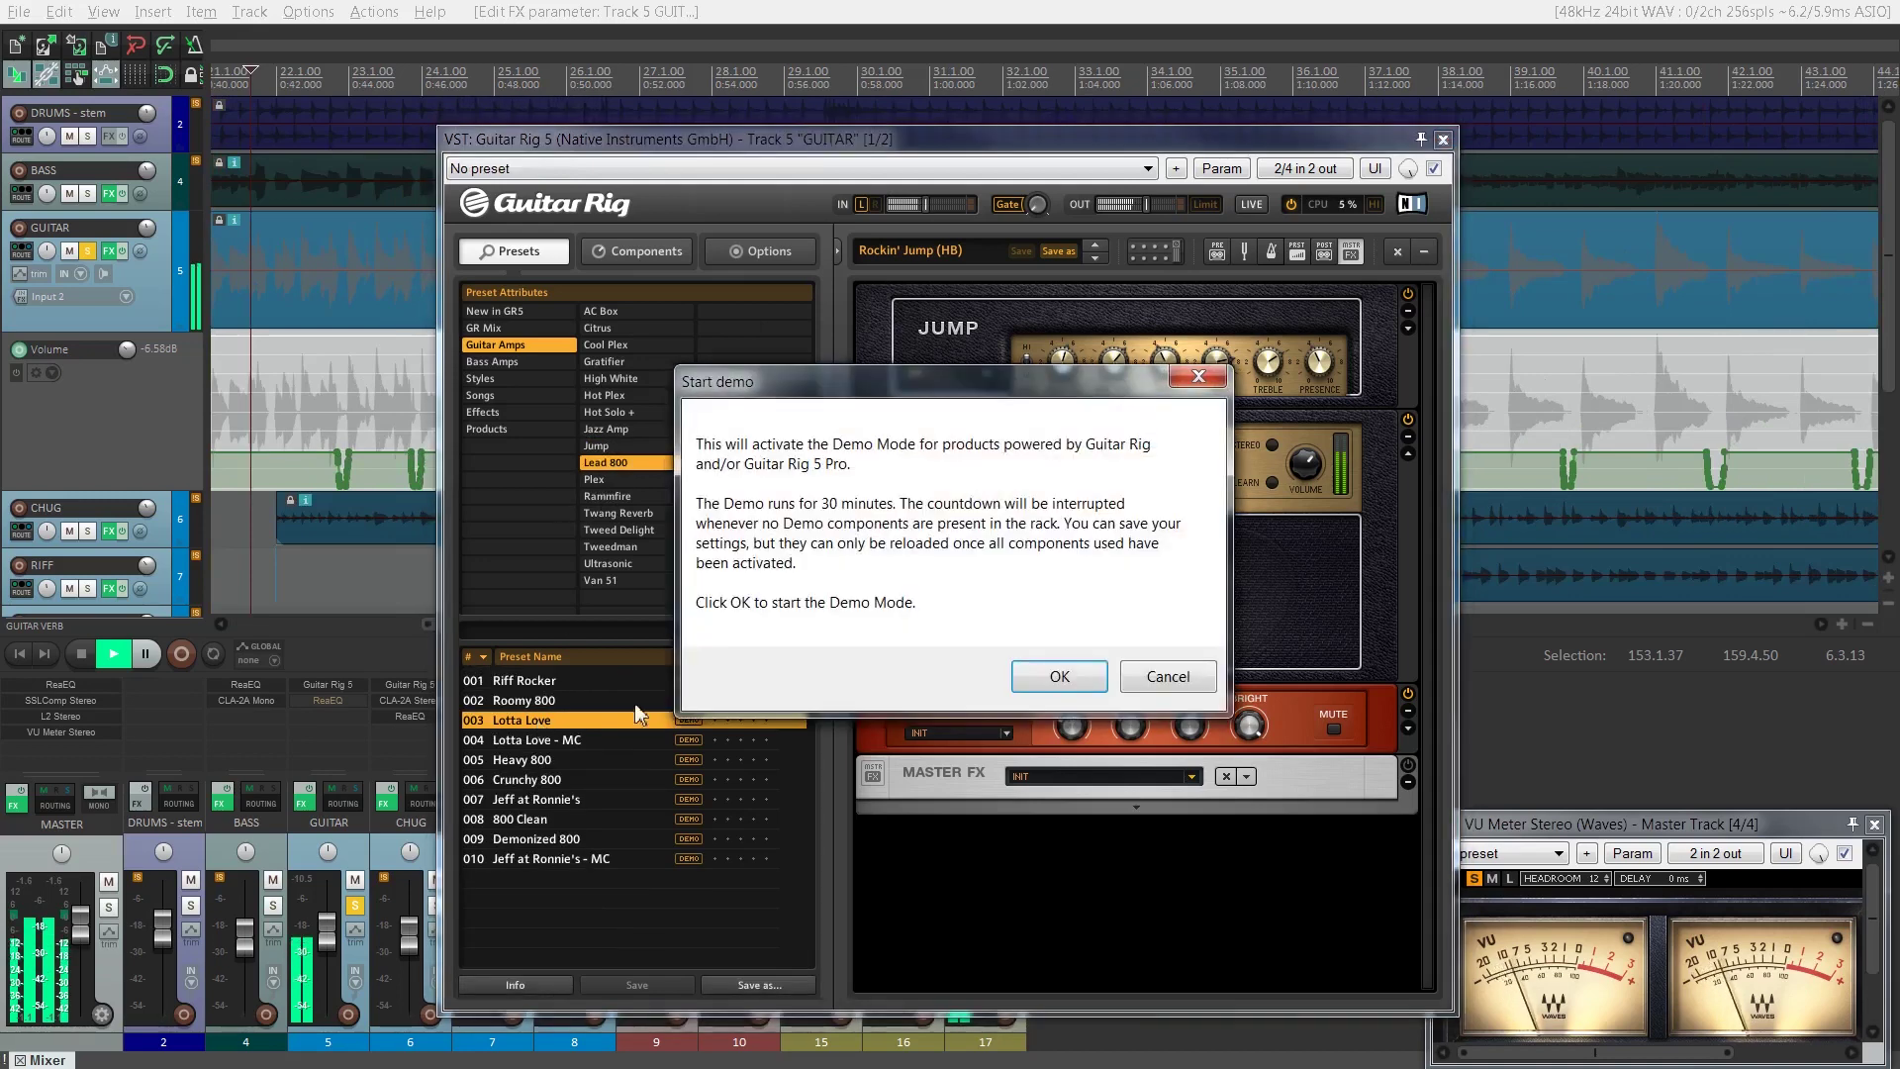
{"action": "left_click", "coordinate": [1059, 678]}
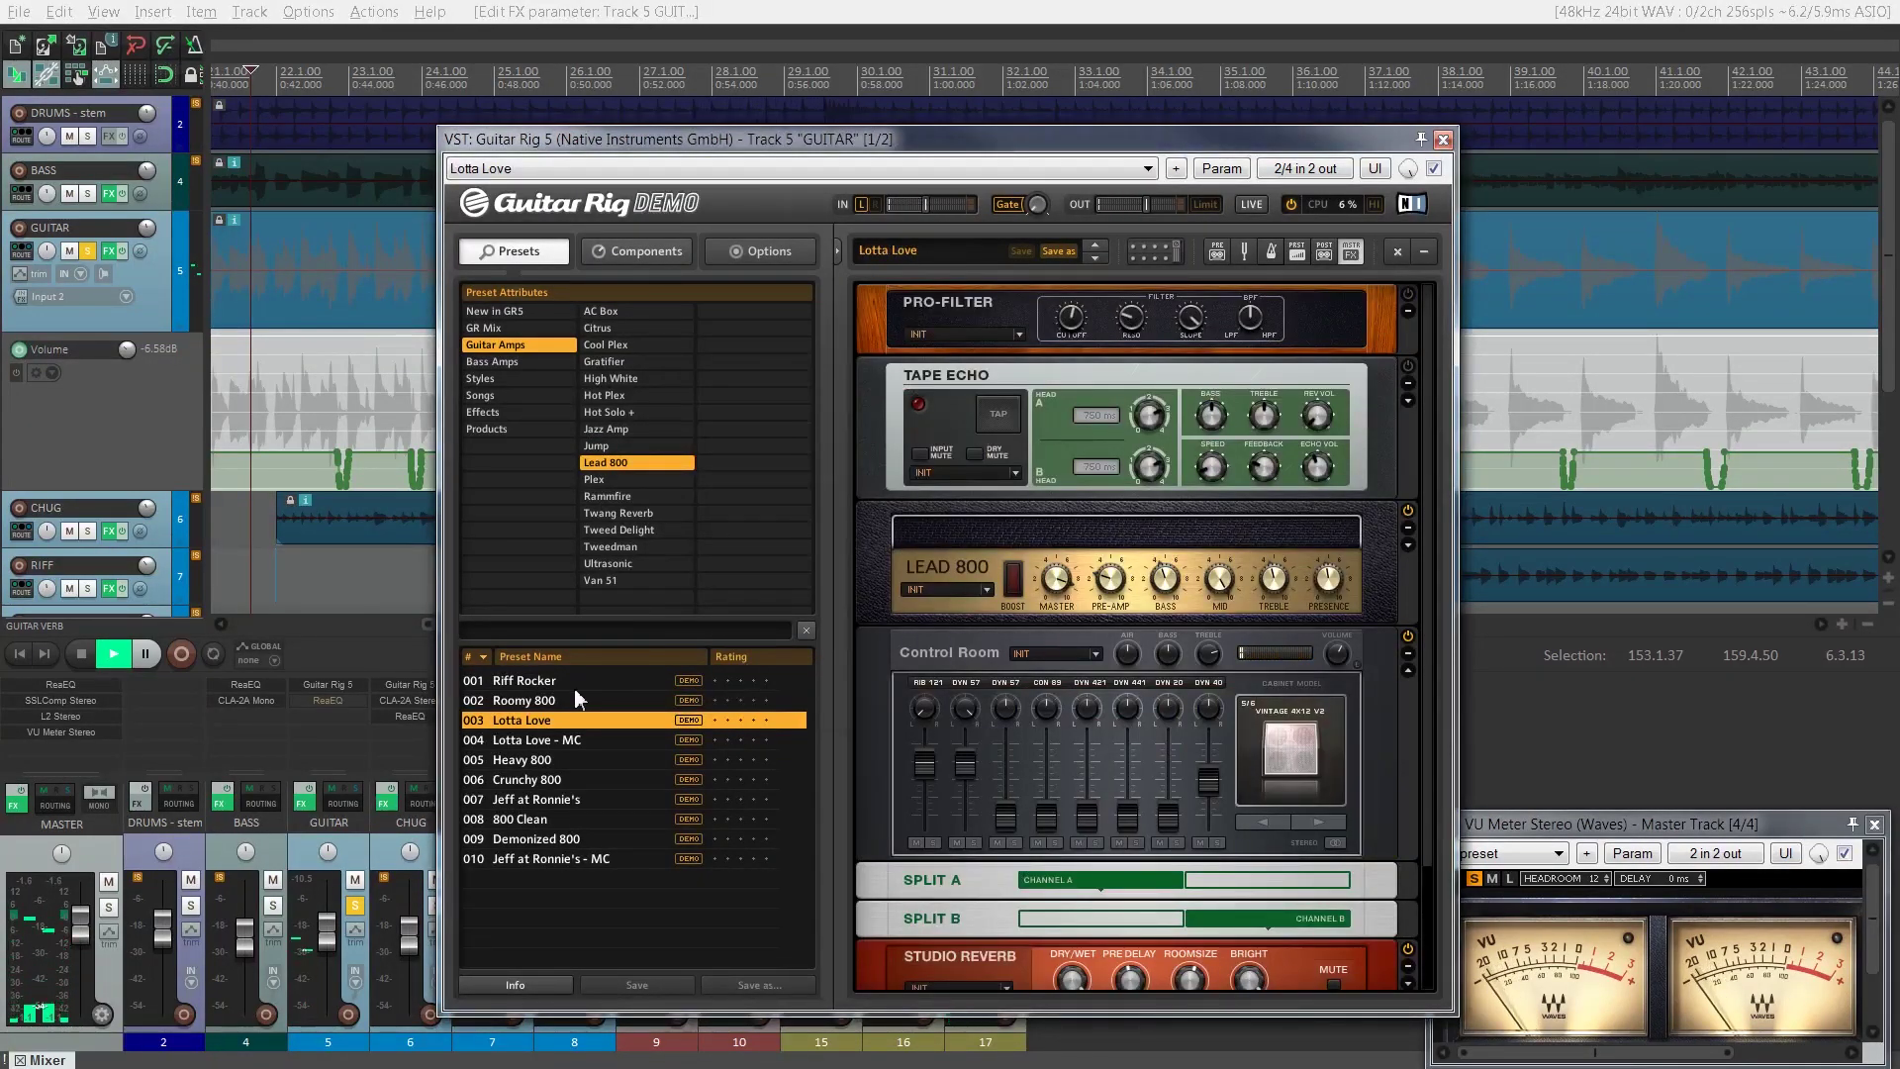
{"action": "key", "text": "space"}
Empty the rack, then add the Jump amp followed by a Matched Cabinet
{"action": "left_click", "coordinate": [1399, 252]}
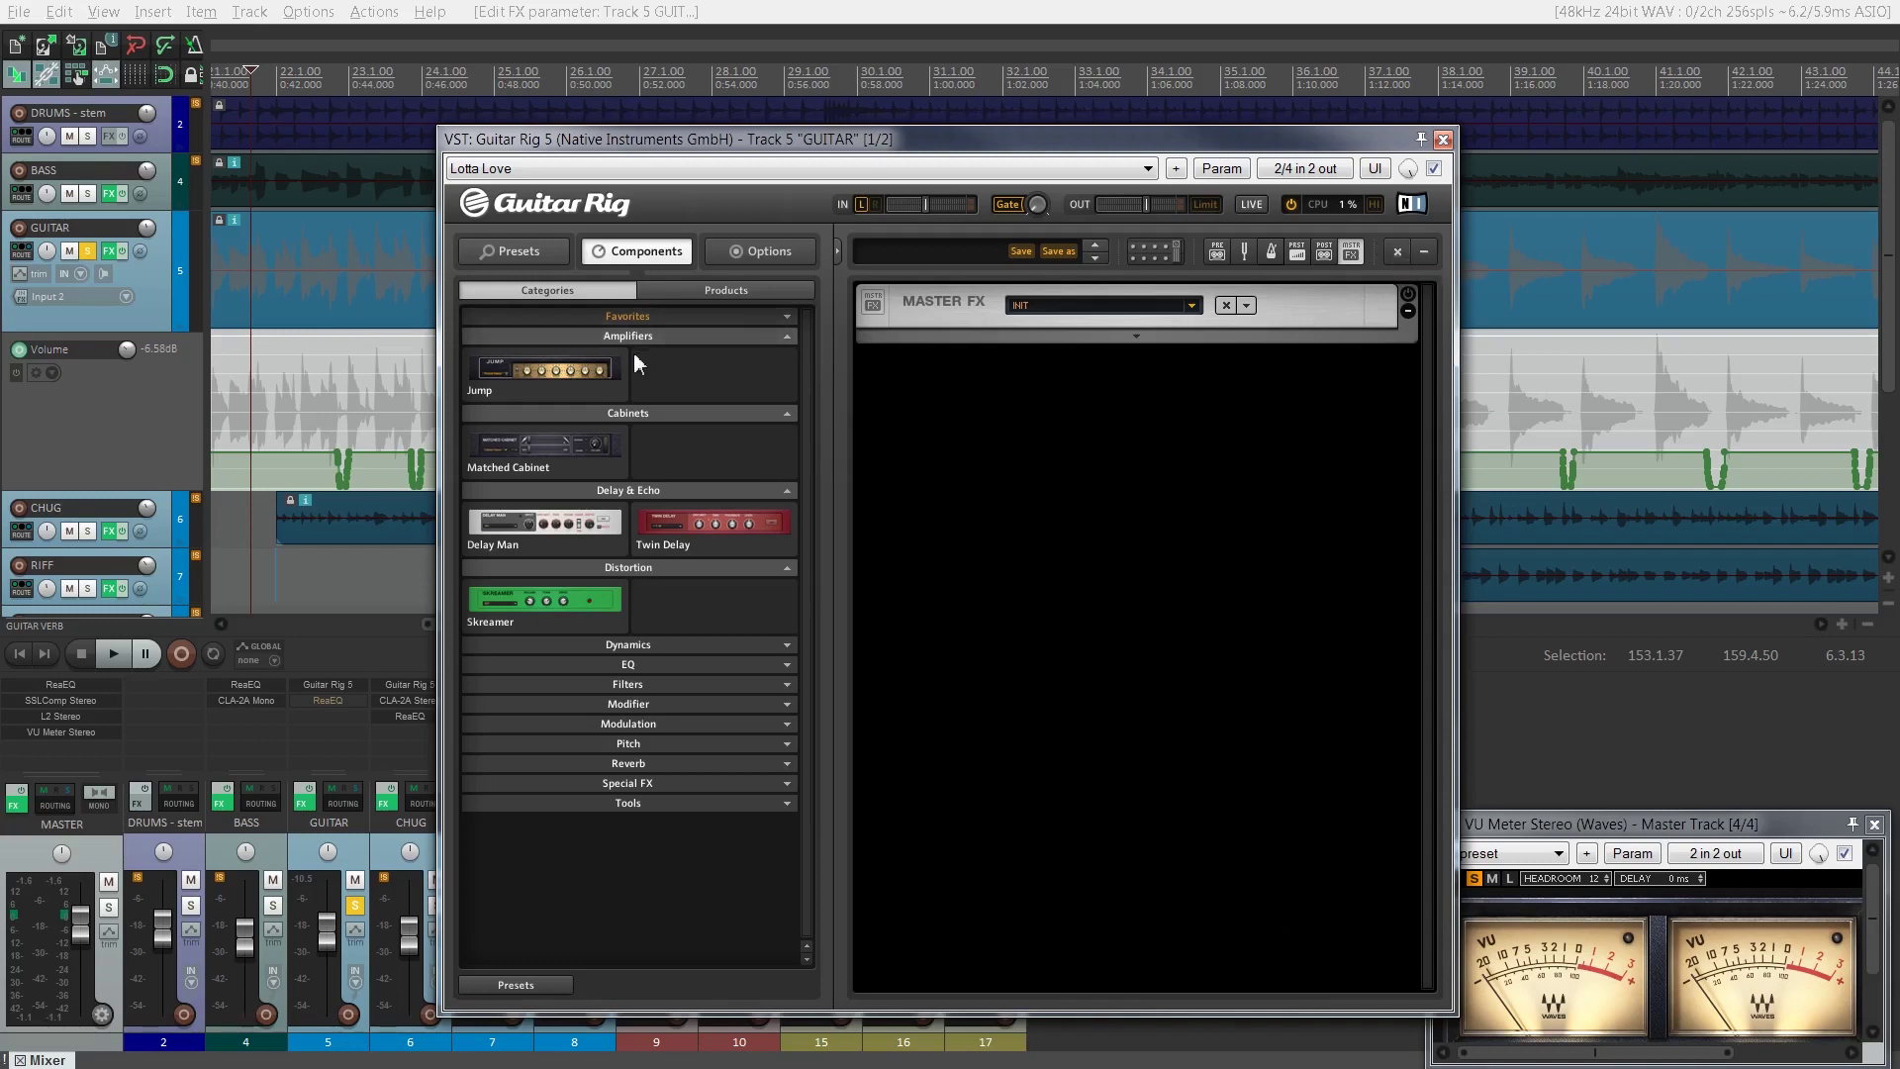
{"action": "left_click_drag", "start_coordinate": [585, 372], "coordinate": [895, 483]}
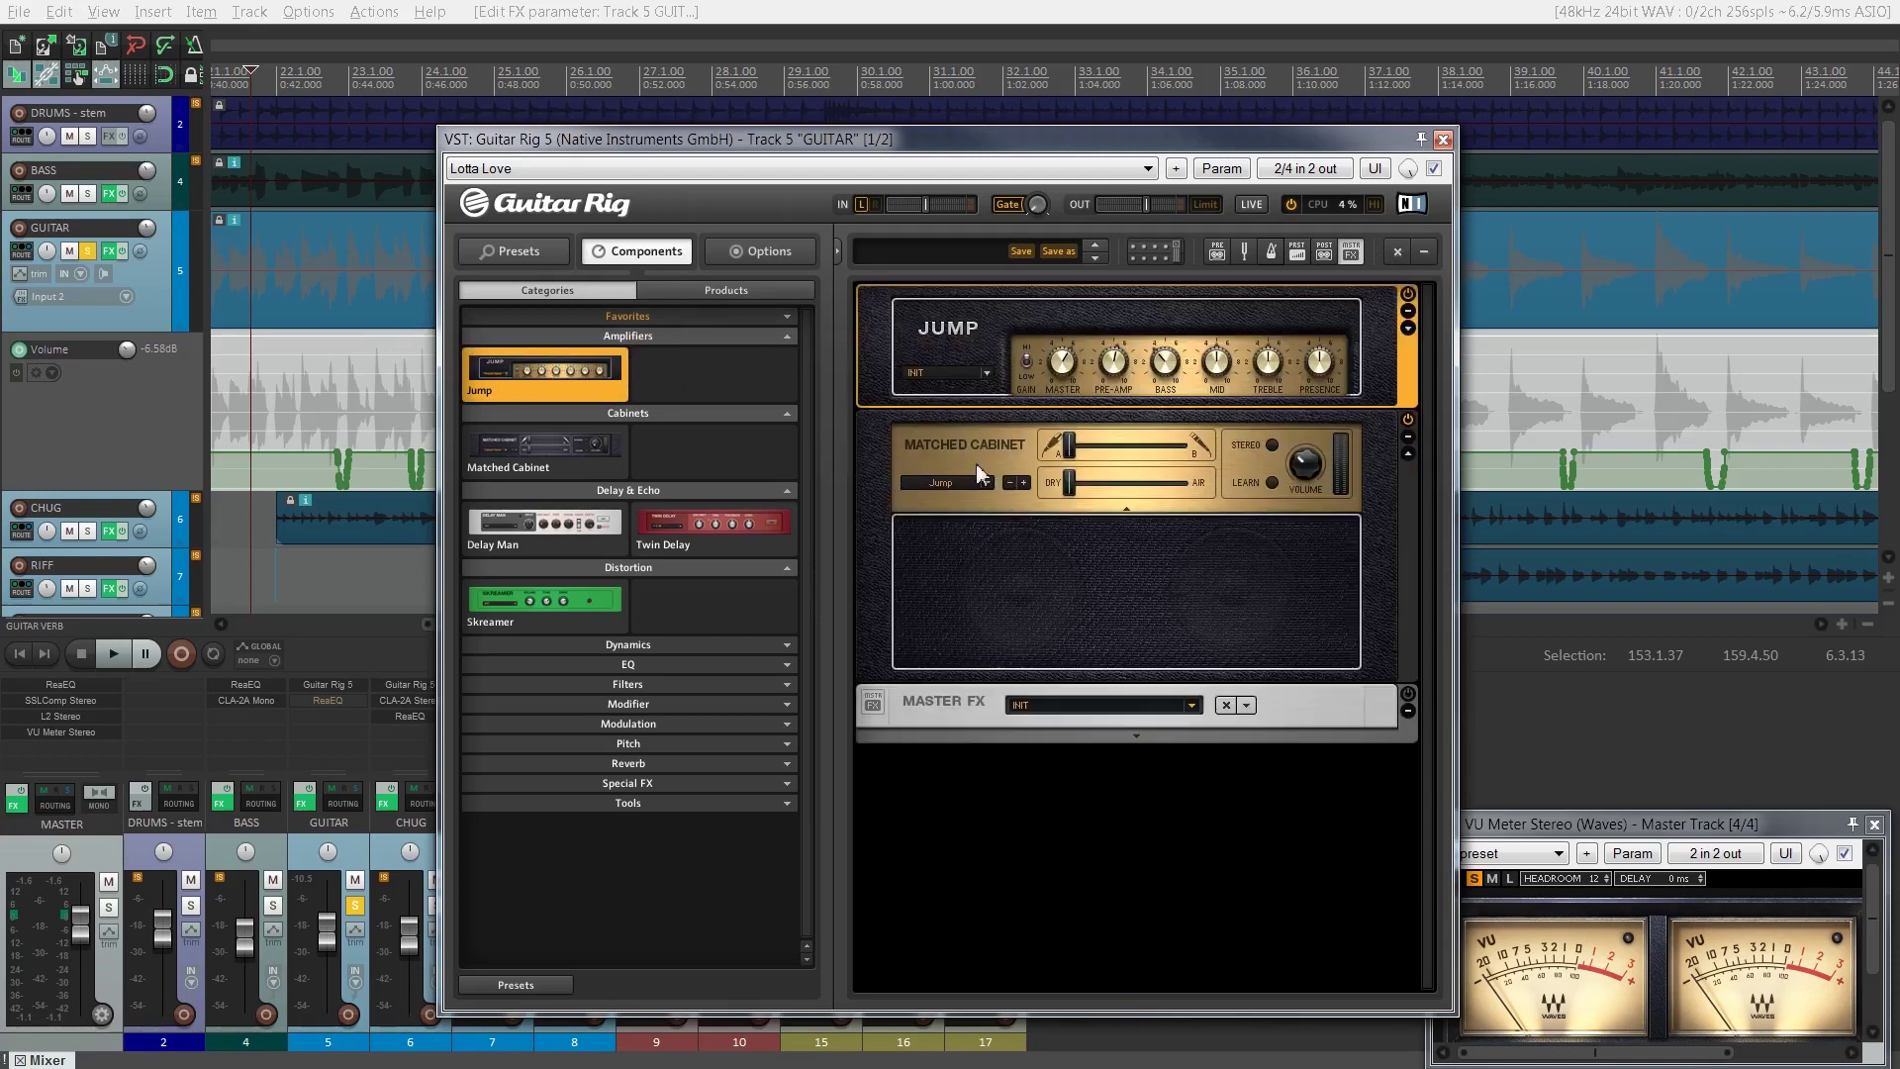
{"action": "left_click", "coordinate": [531, 462]}
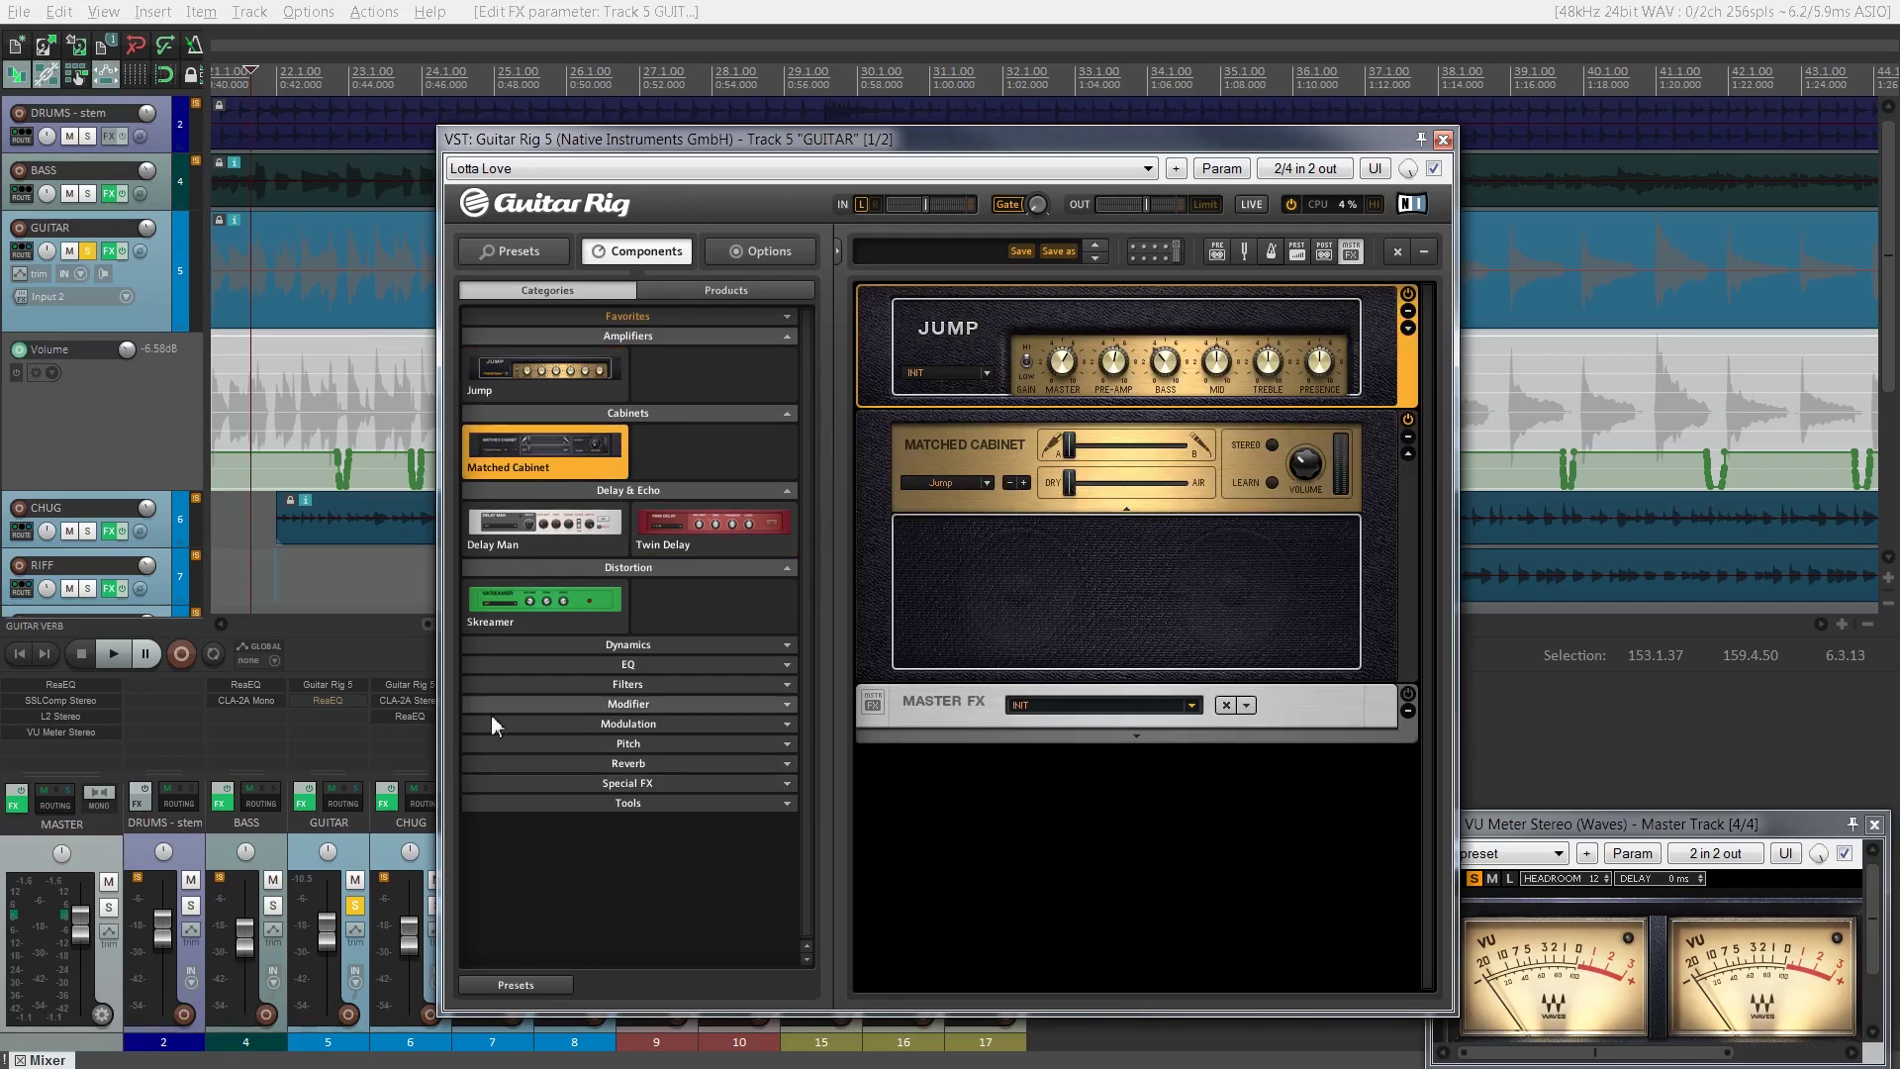
Browse the Dynamics, EQ, Special FX, Pitch, Modulation and Filters component categories
{"action": "left_click", "coordinate": [612, 645]}
{"action": "scroll", "coordinate": [655, 638], "scroll_direction": "down", "scroll_amount": 1}
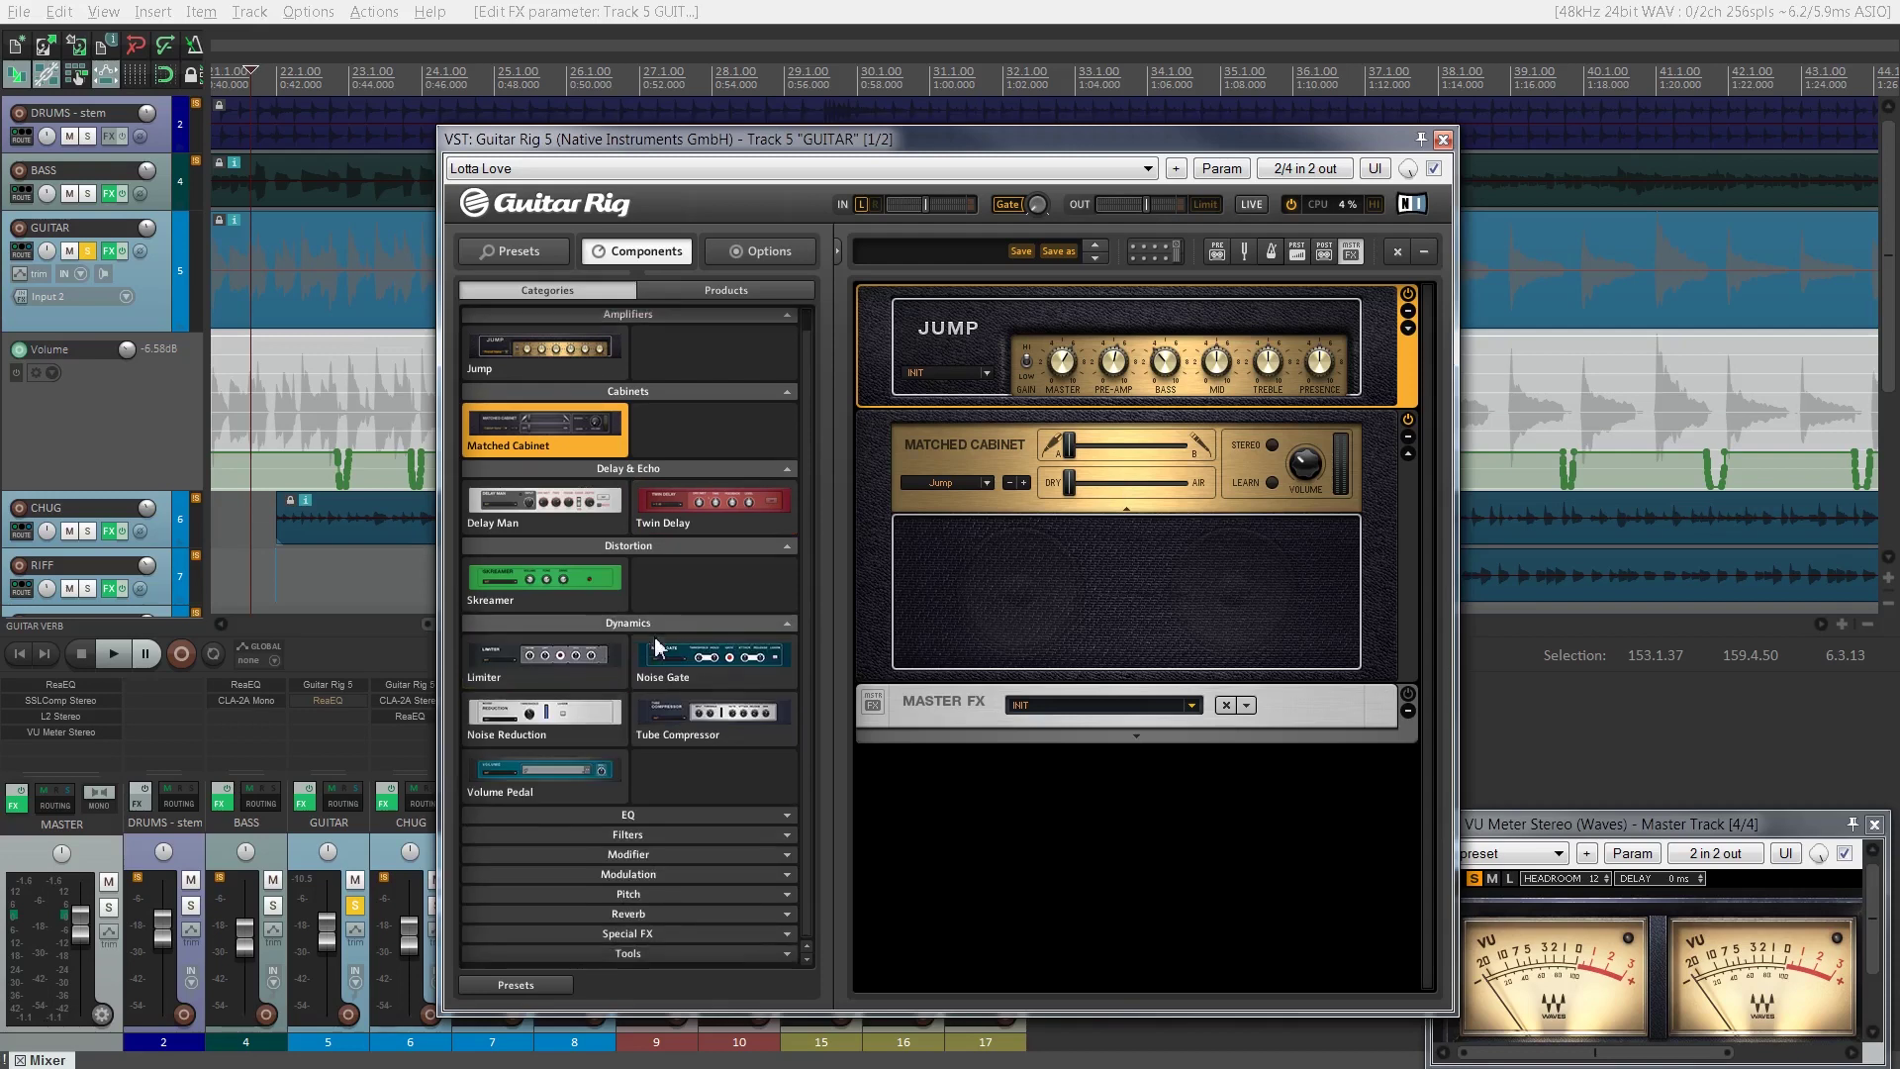
{"action": "left_click", "coordinate": [614, 810]}
{"action": "scroll", "coordinate": [618, 802], "scroll_direction": "down", "scroll_amount": 1}
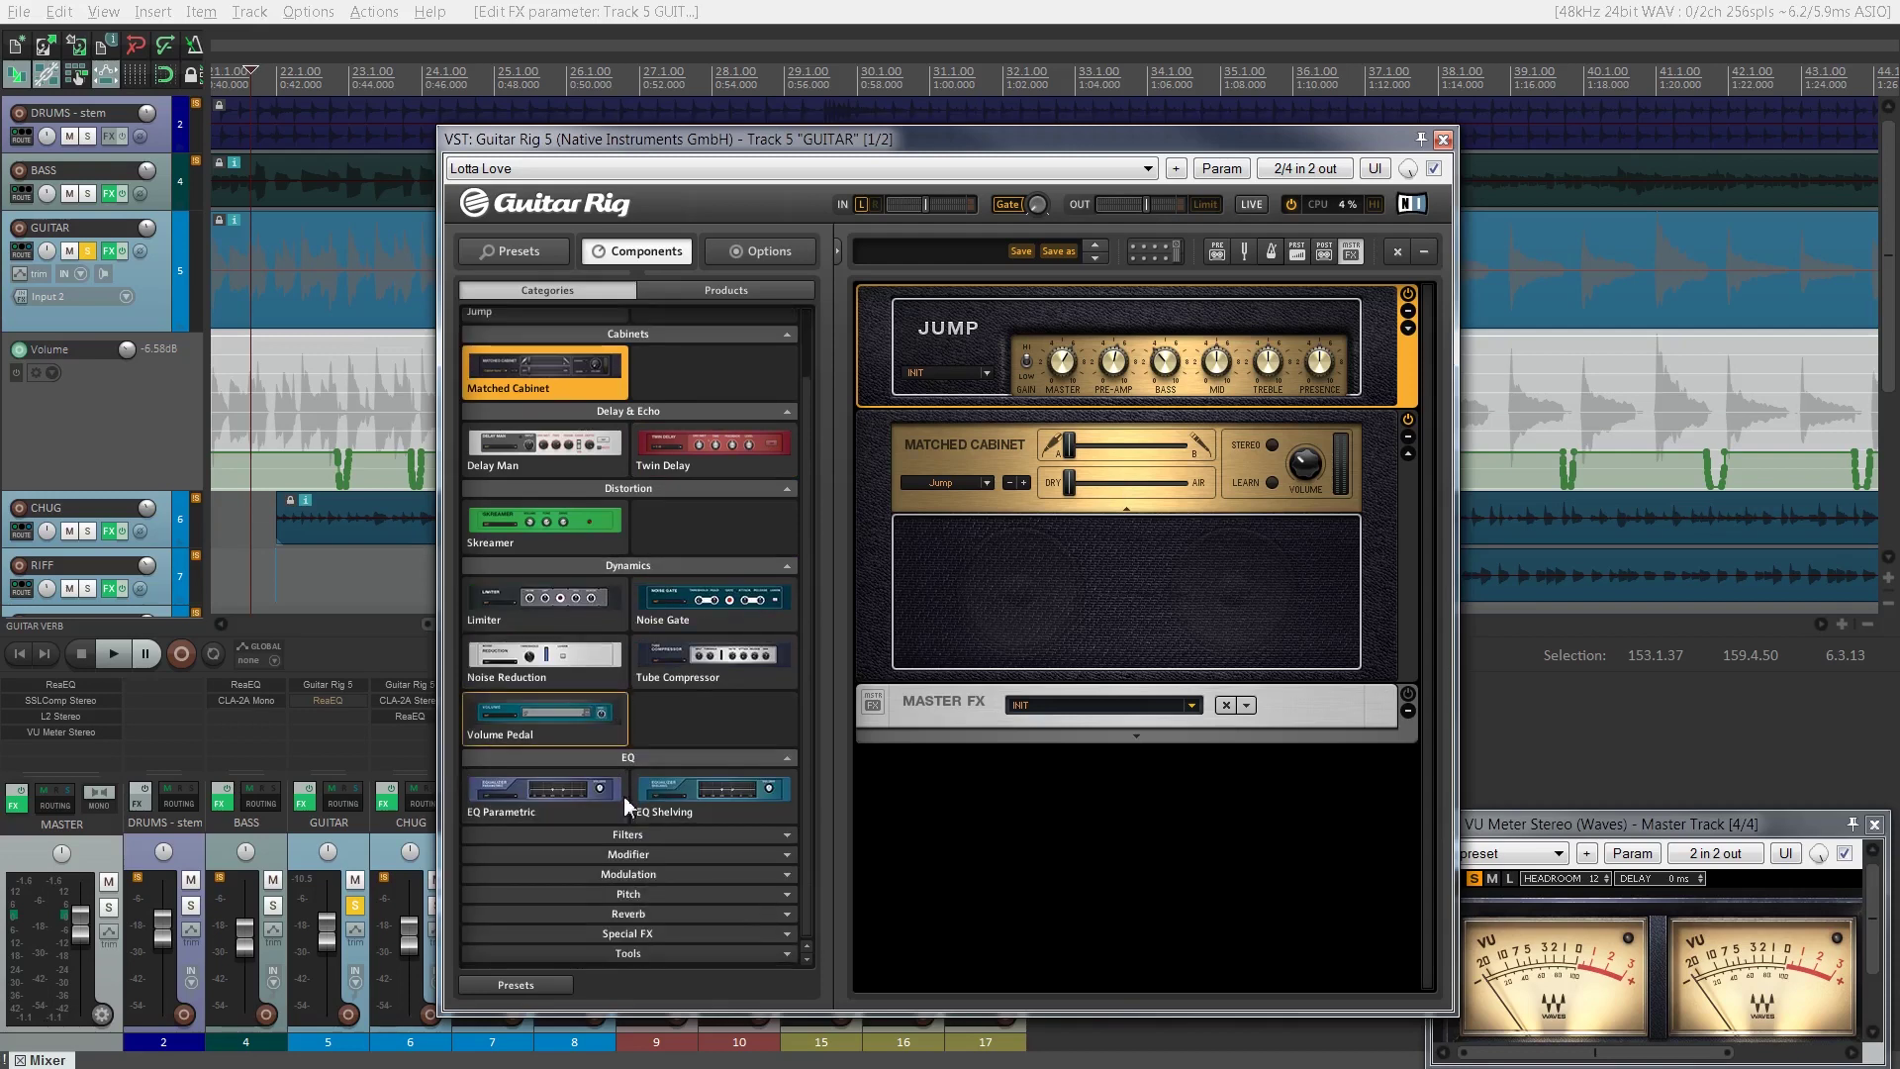
{"action": "left_click", "coordinate": [653, 936]}
{"action": "scroll", "coordinate": [667, 912], "scroll_direction": "down", "scroll_amount": 1}
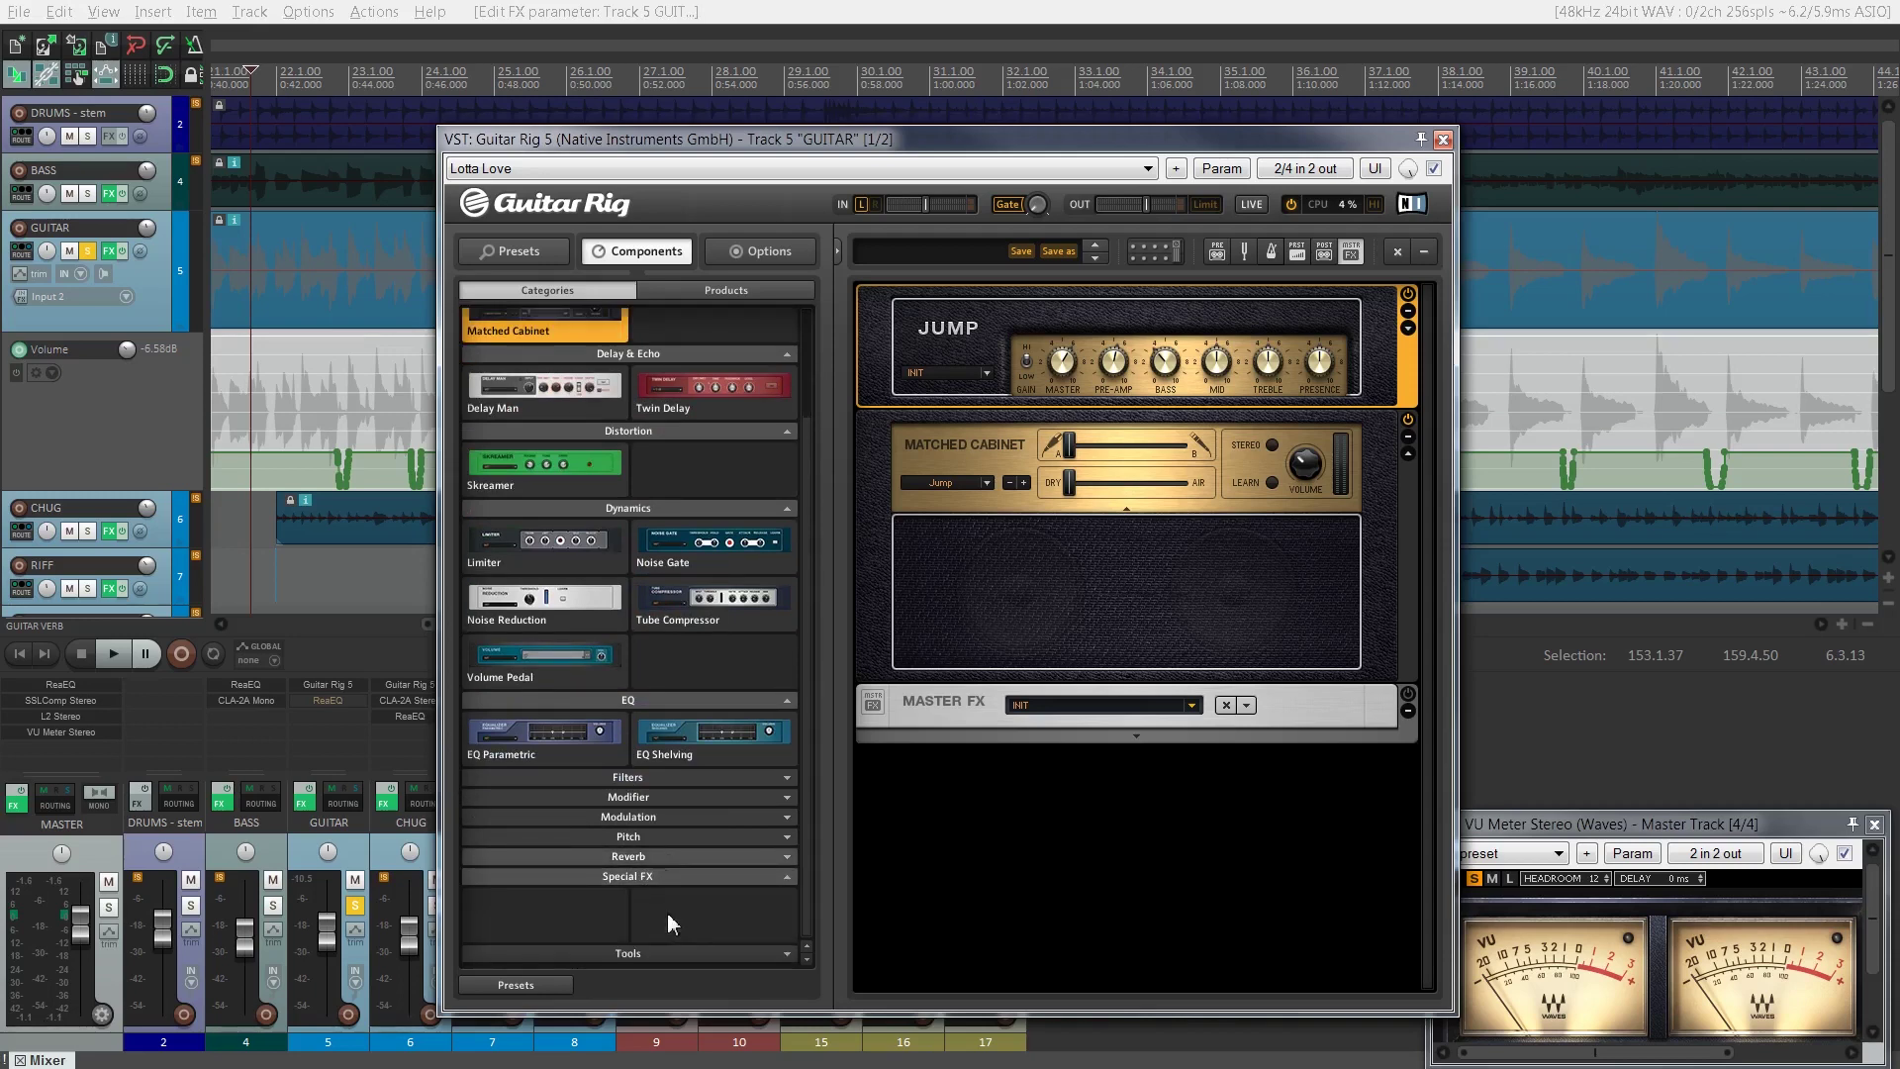
{"action": "left_click", "coordinate": [631, 841]}
{"action": "left_click", "coordinate": [643, 818]}
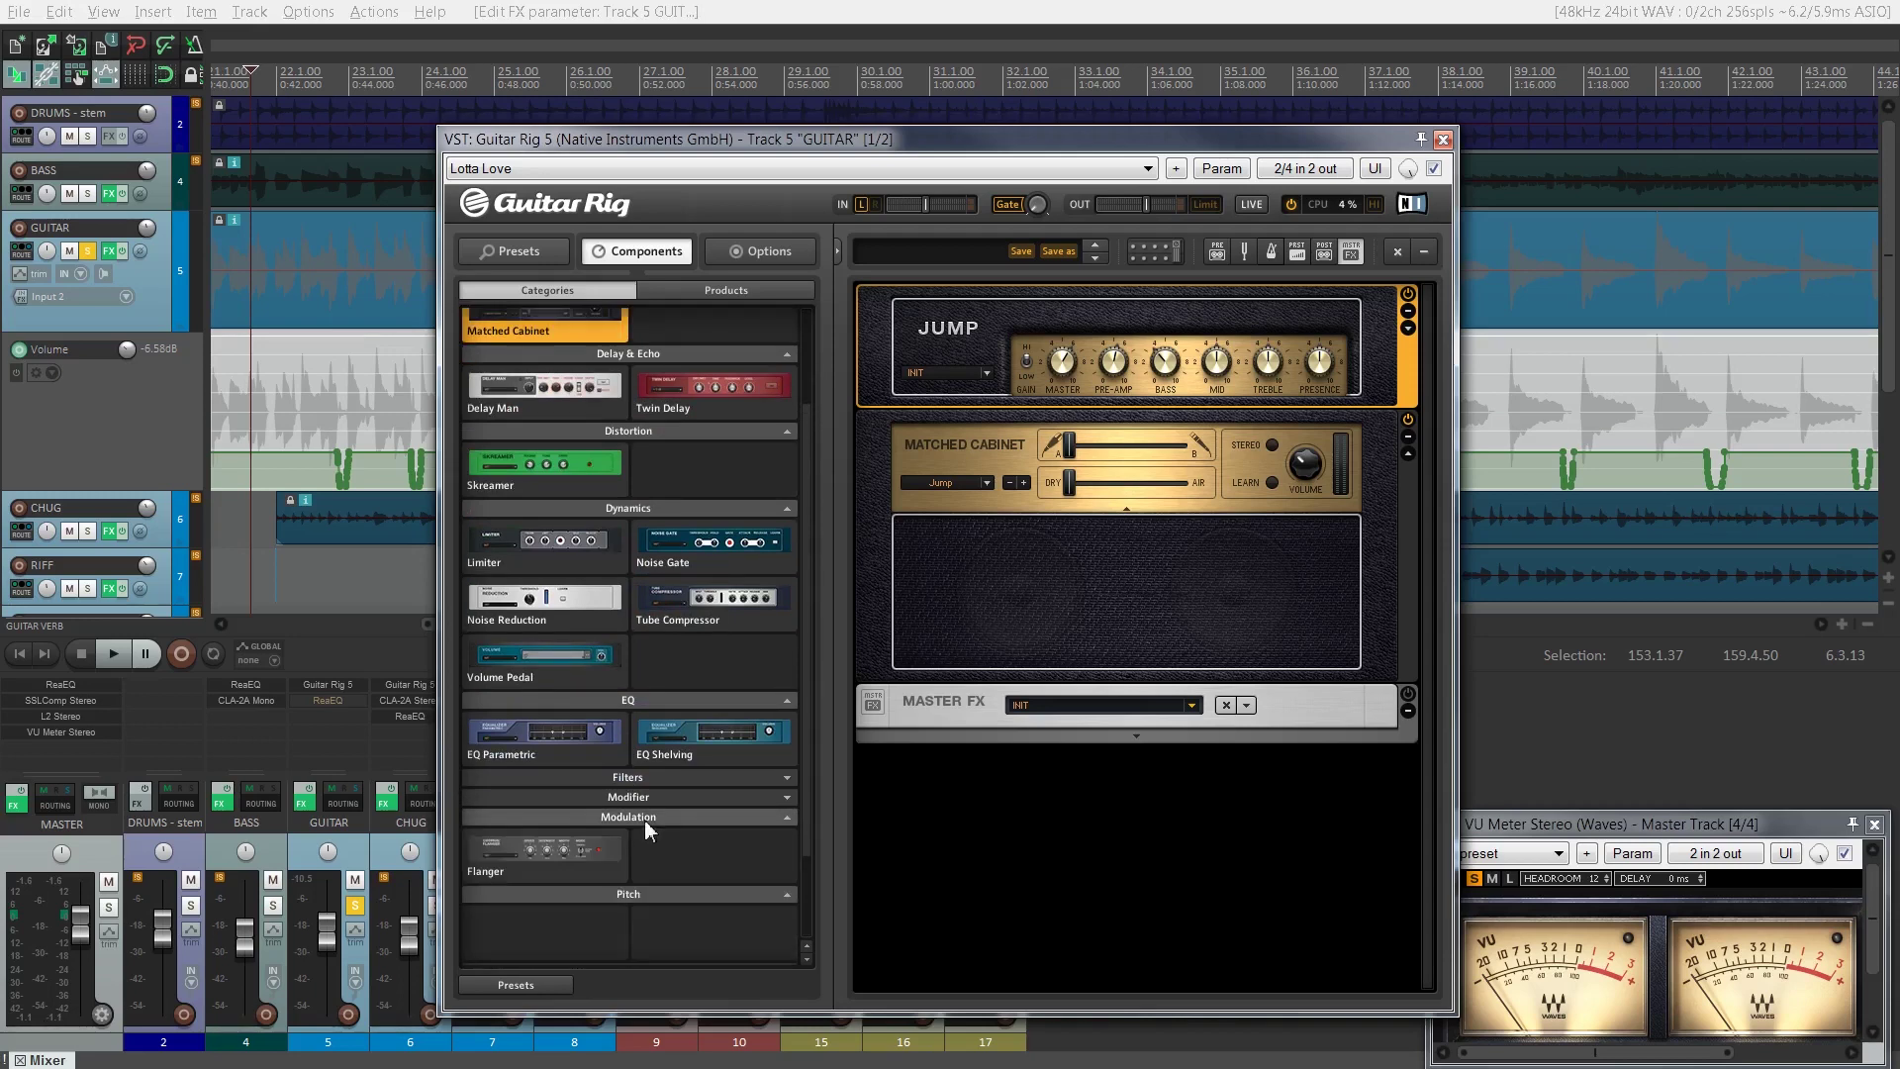
{"action": "left_click", "coordinate": [657, 782]}
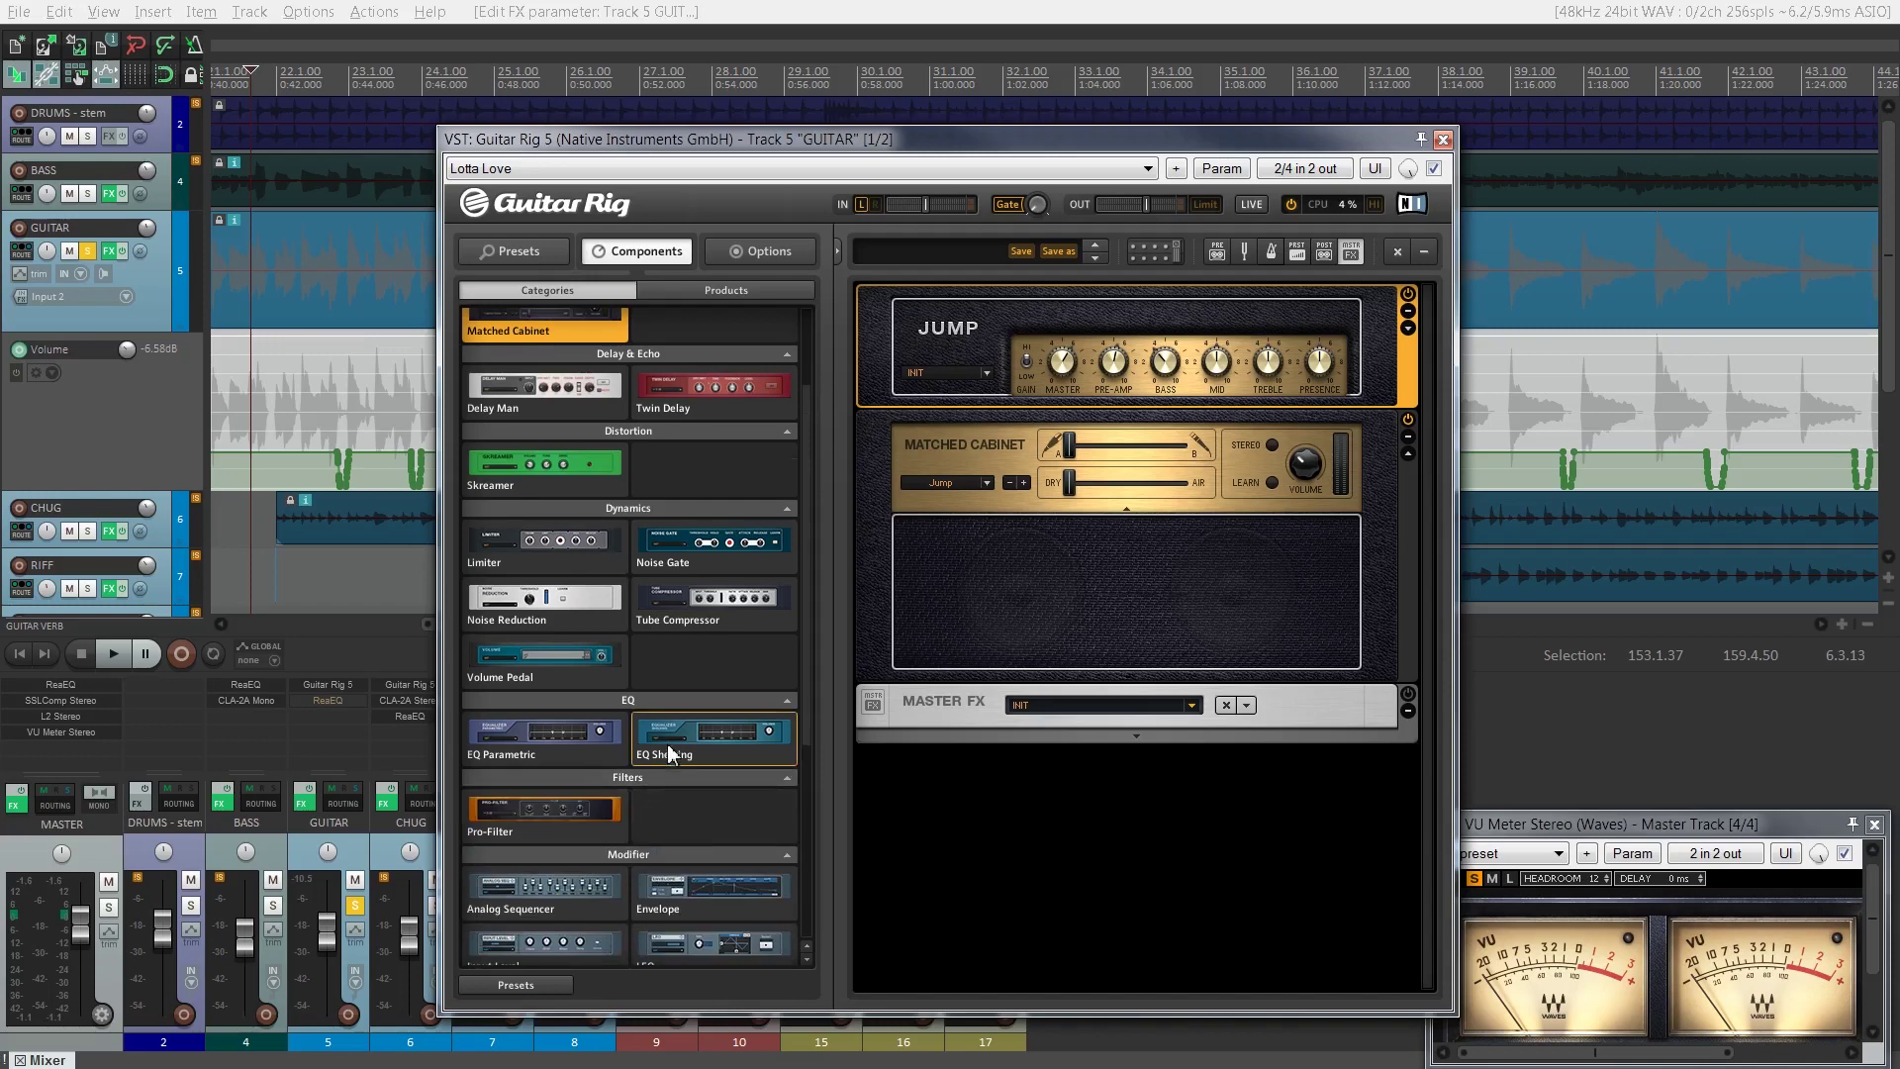
{"action": "scroll", "coordinate": [667, 744], "scroll_direction": "up", "scroll_amount": 3}
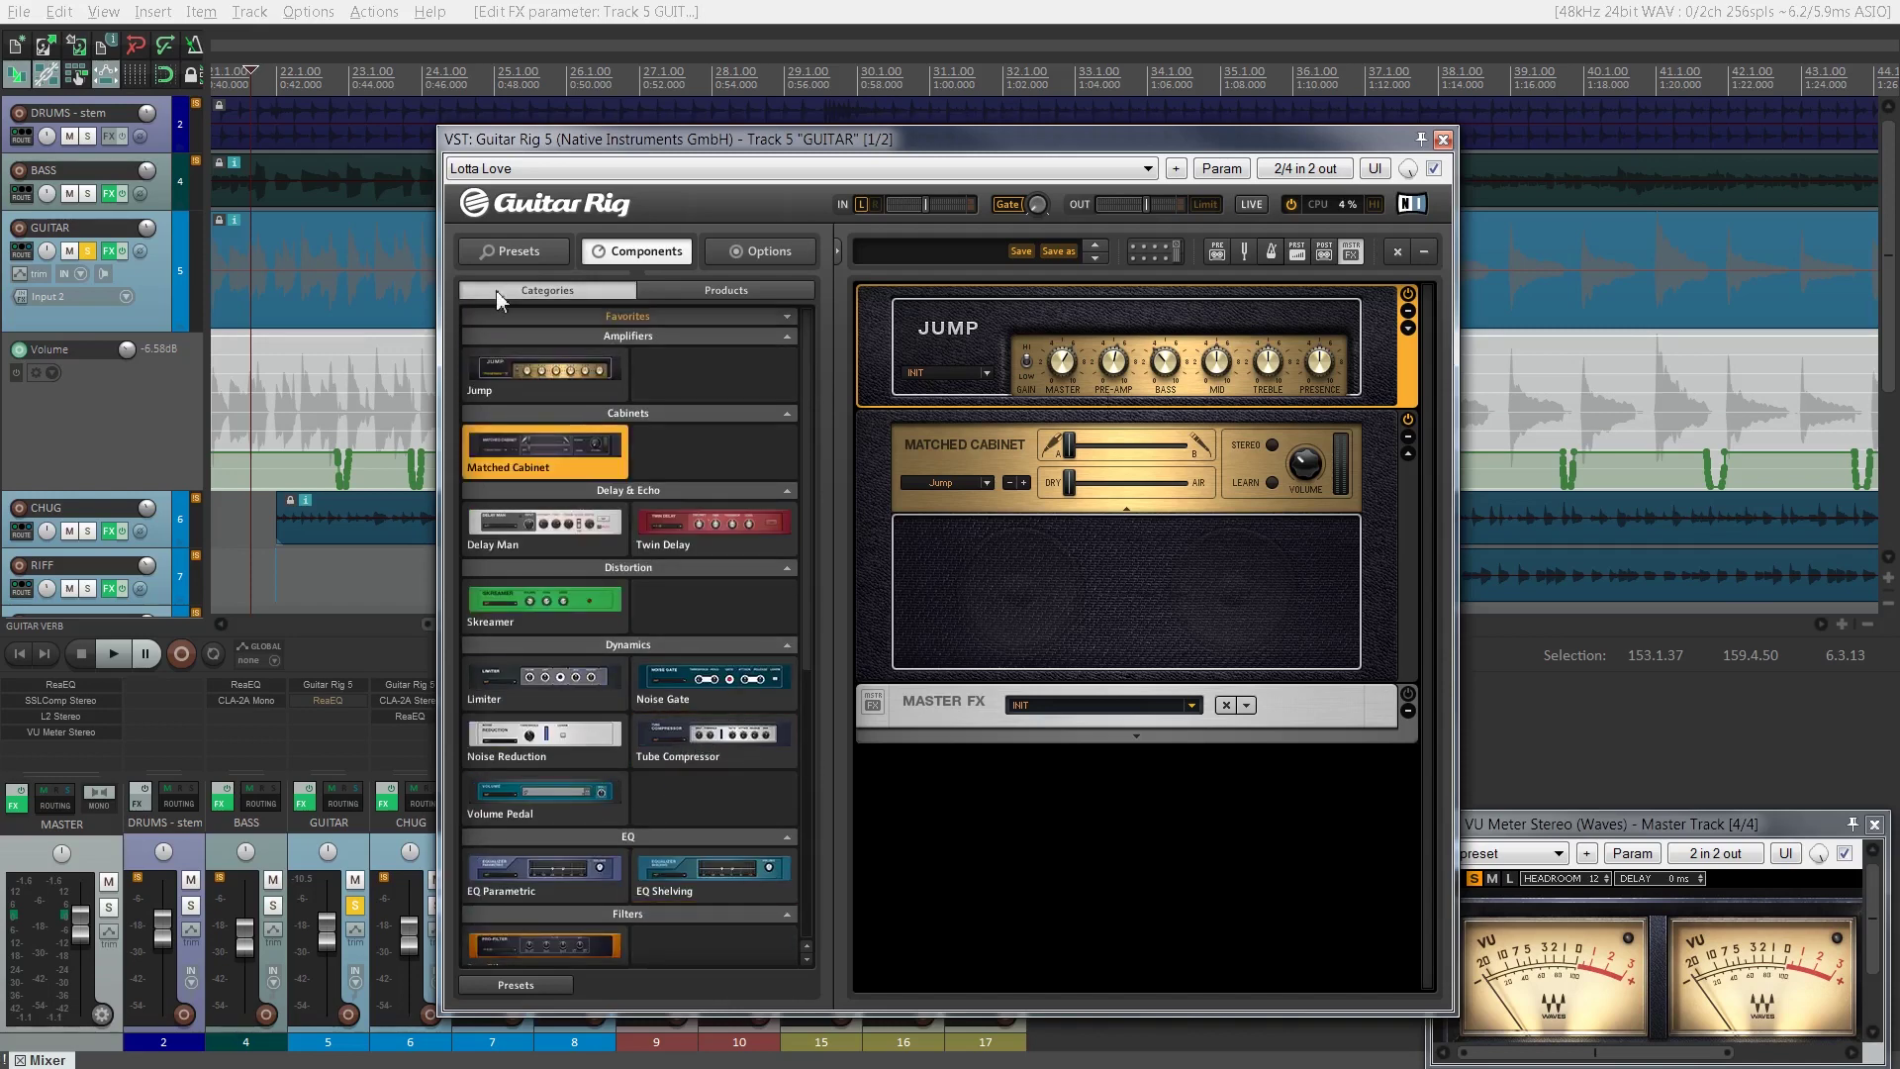
Play the song to audition the current guitar tone
{"action": "key", "text": "space"}
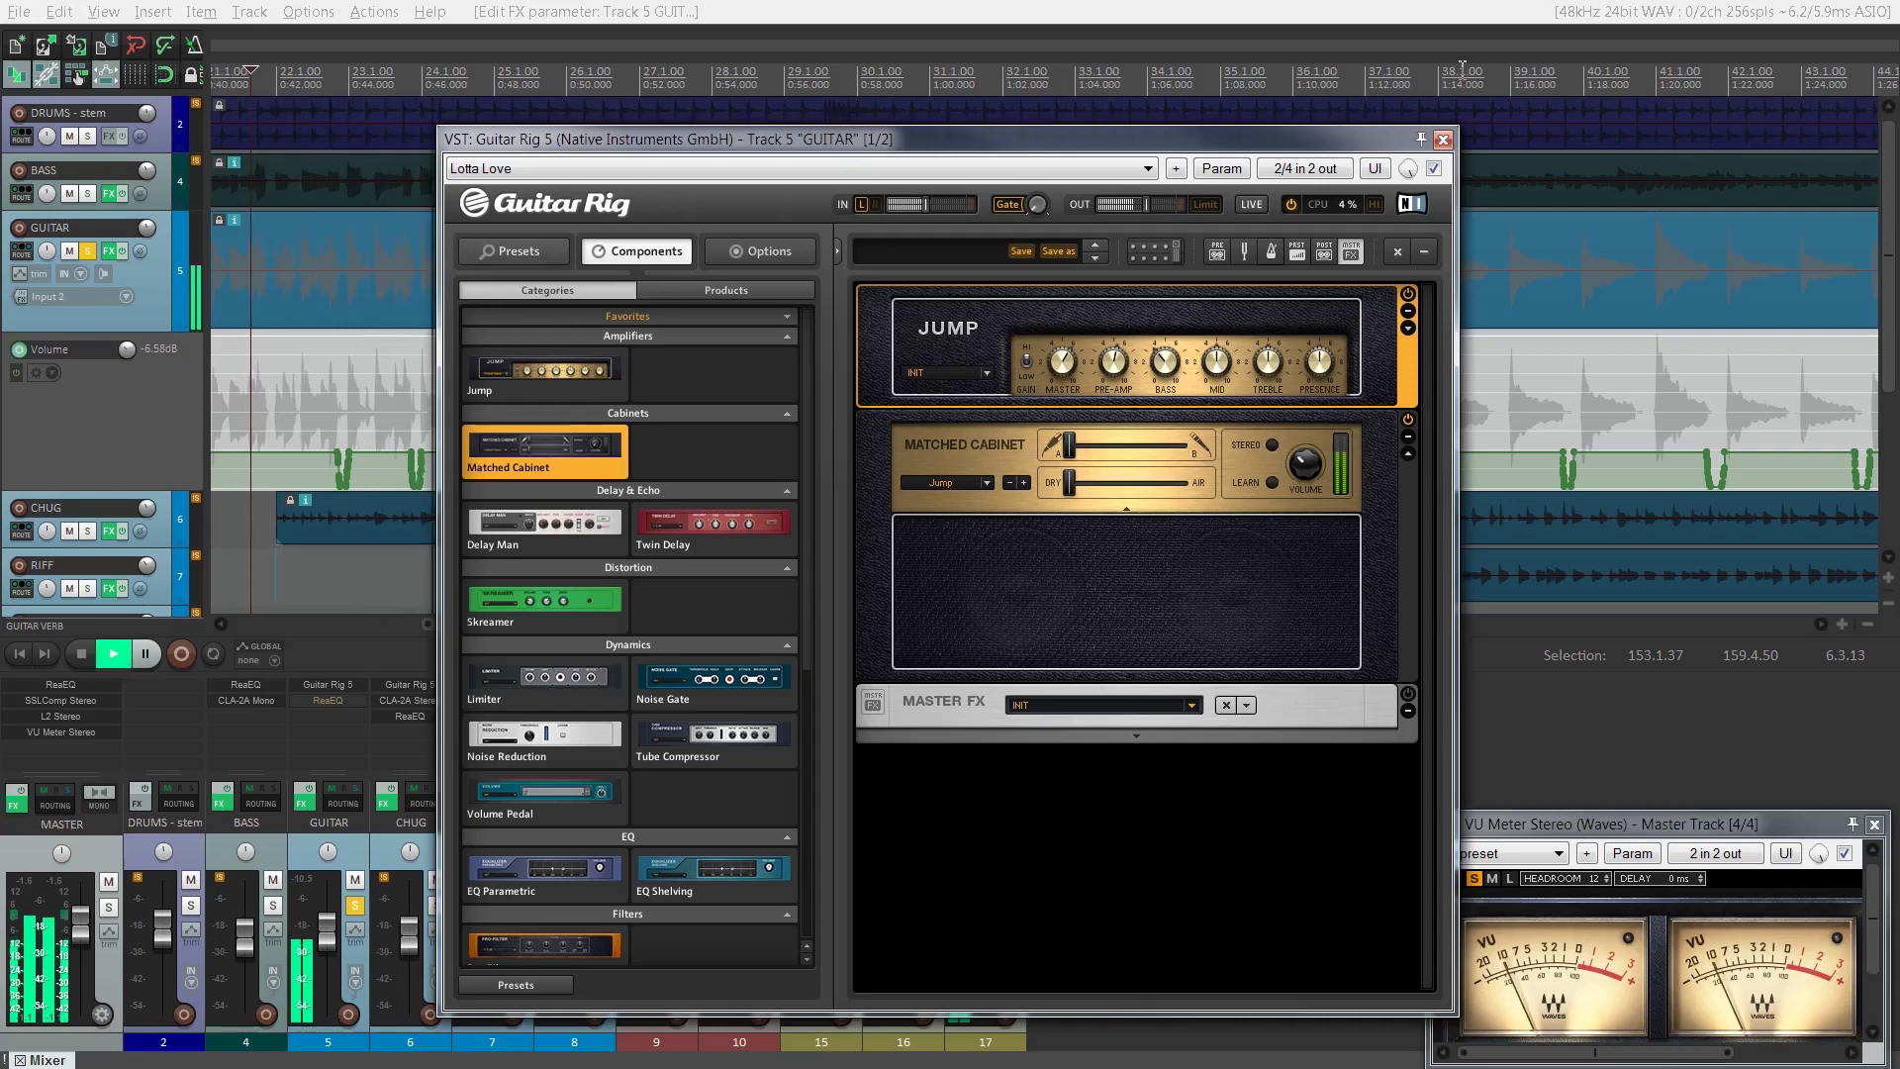
{"action": "key", "text": "space"}
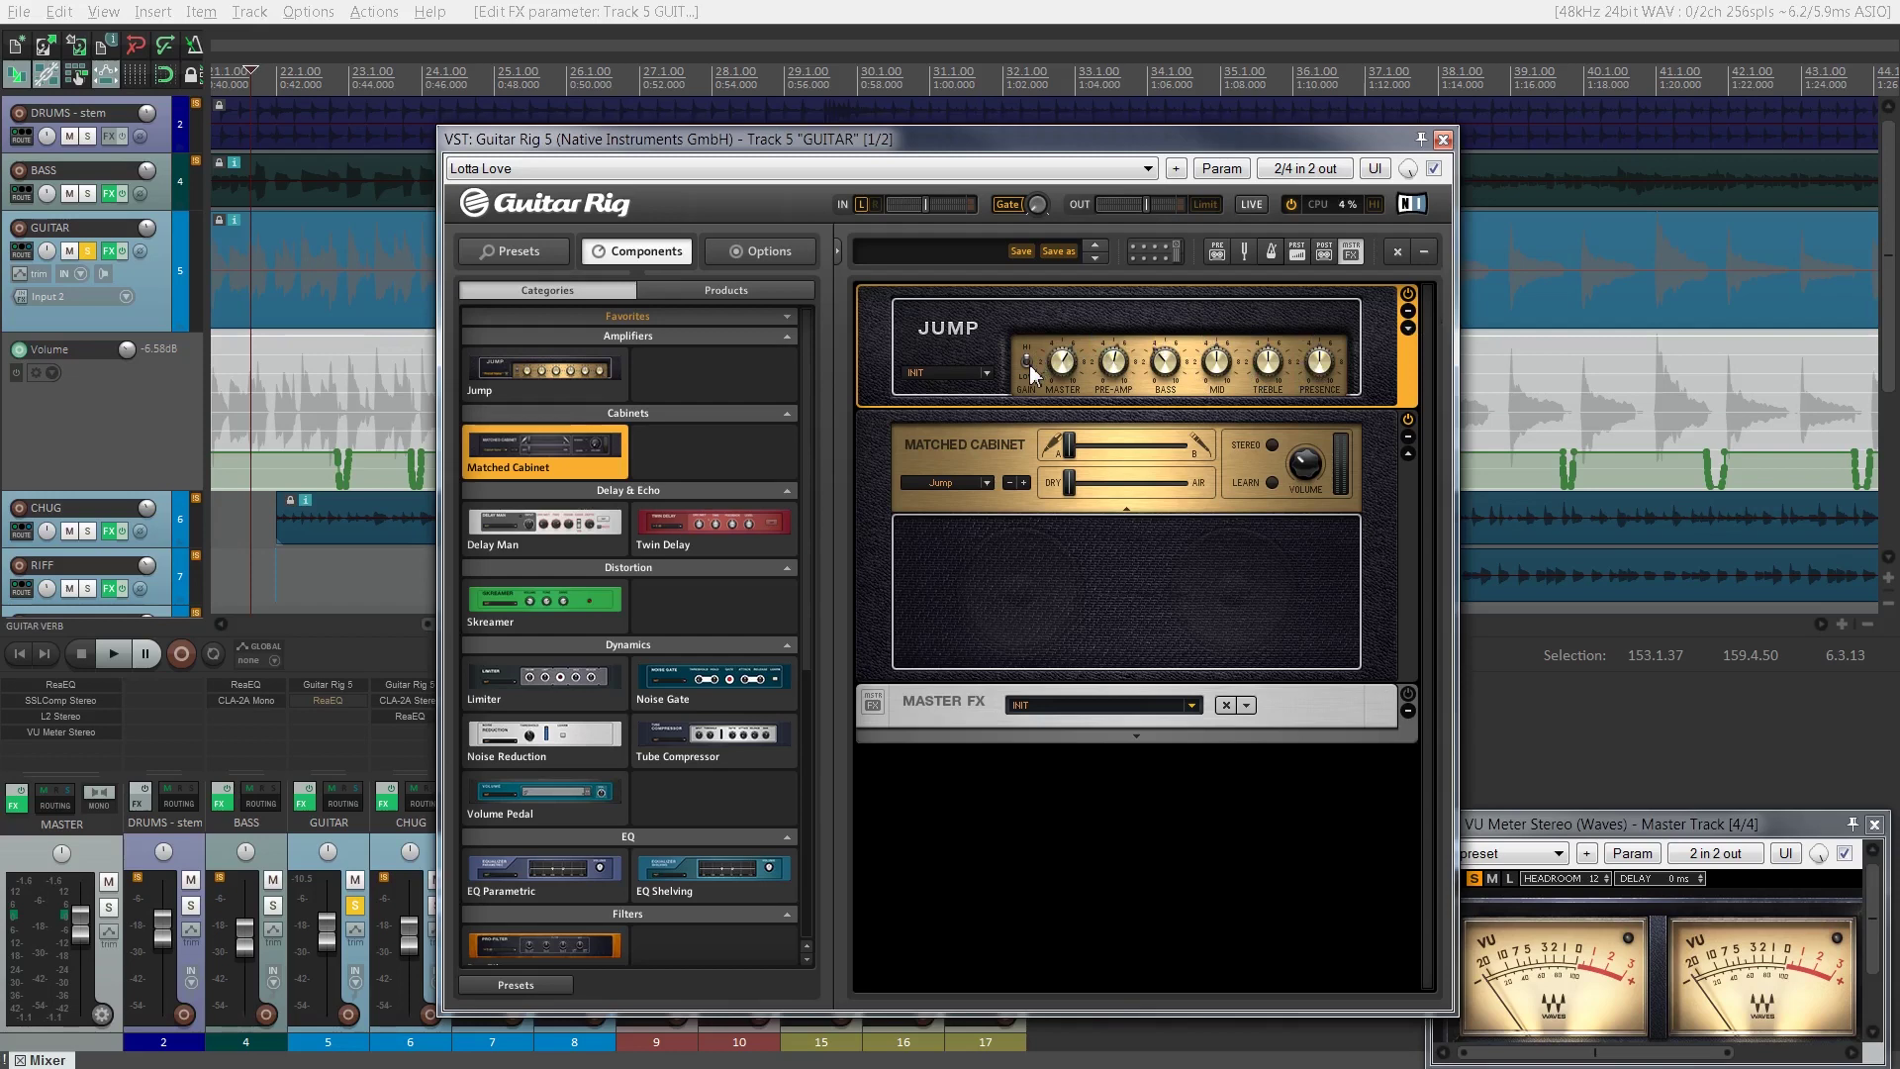
{"action": "key", "text": "space"}
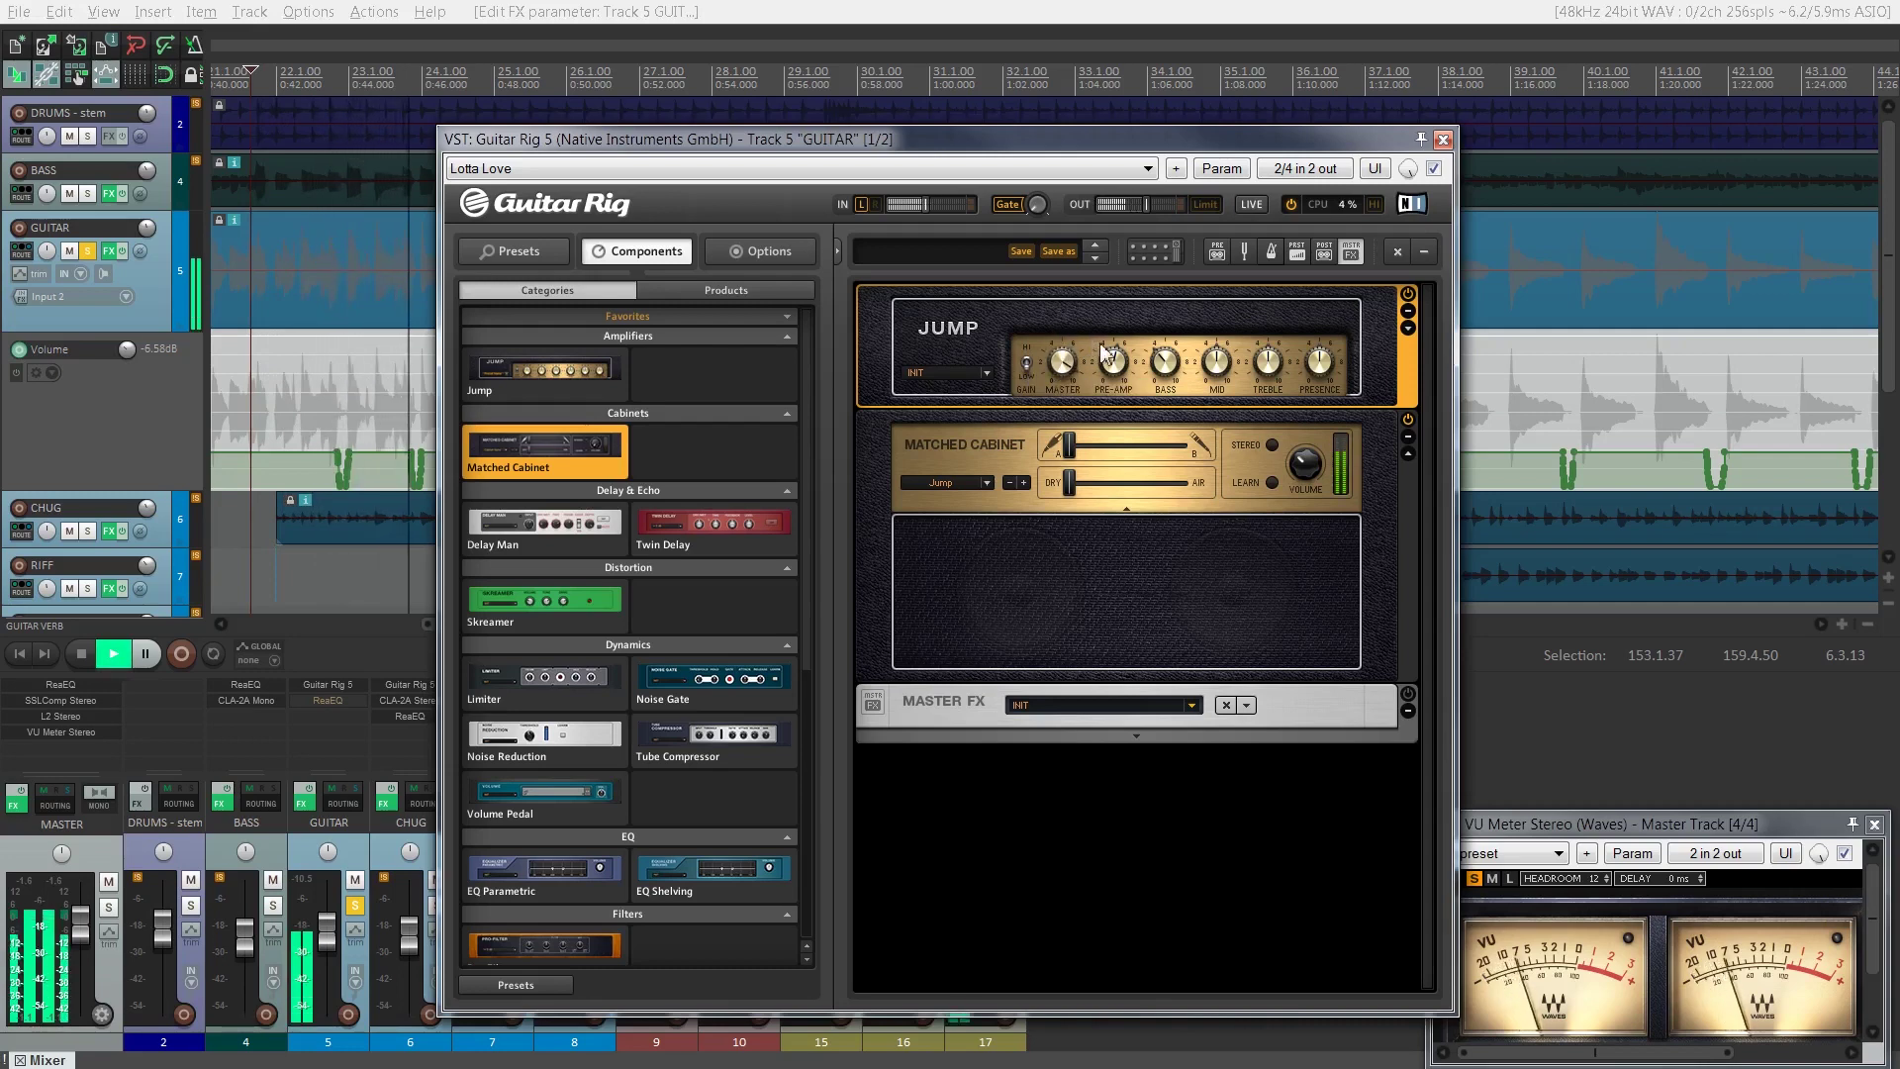
Set the Jump amp's pre-amp to about 6.99, master 8.43, bass 7.66, mid 3.59, treble 2.61
{"action": "left_click_drag", "start_coordinate": [1113, 369], "coordinate": [1112, 348]}
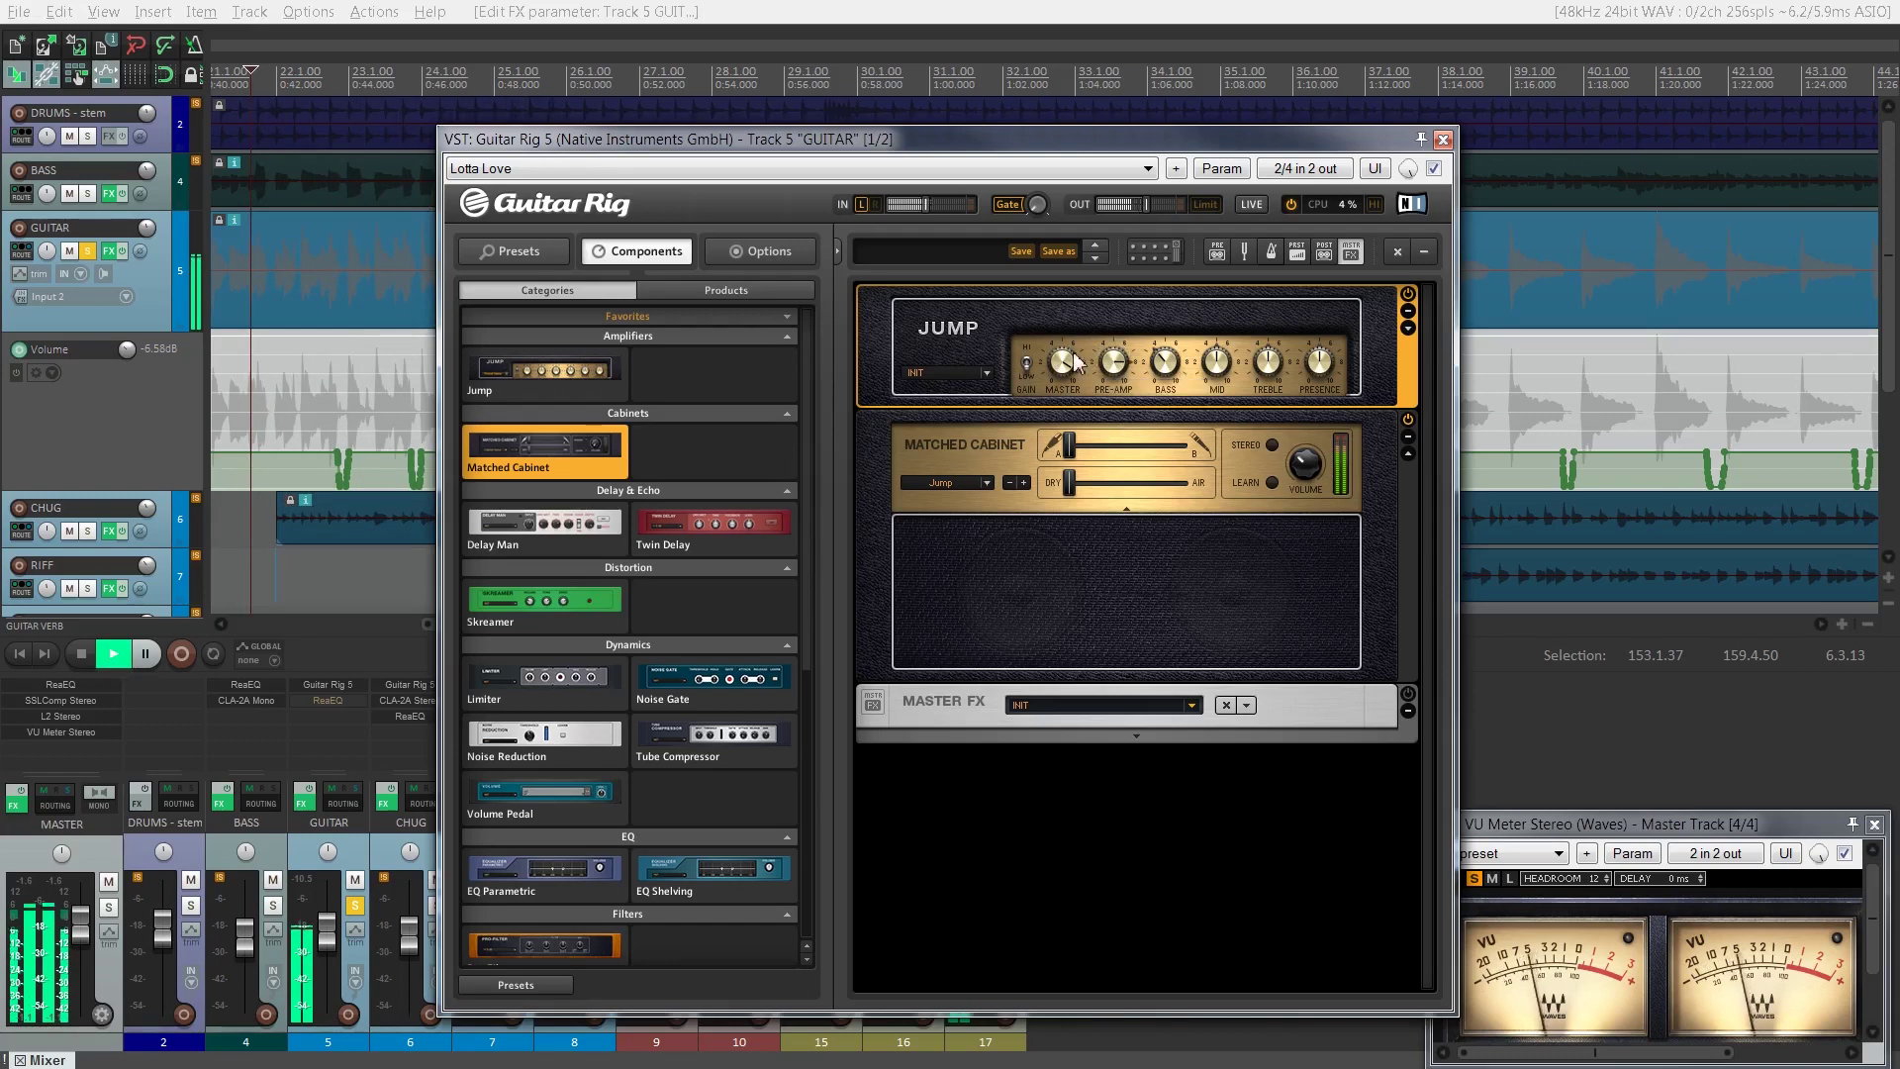
{"action": "mouse_move", "coordinate": [1057, 387]}
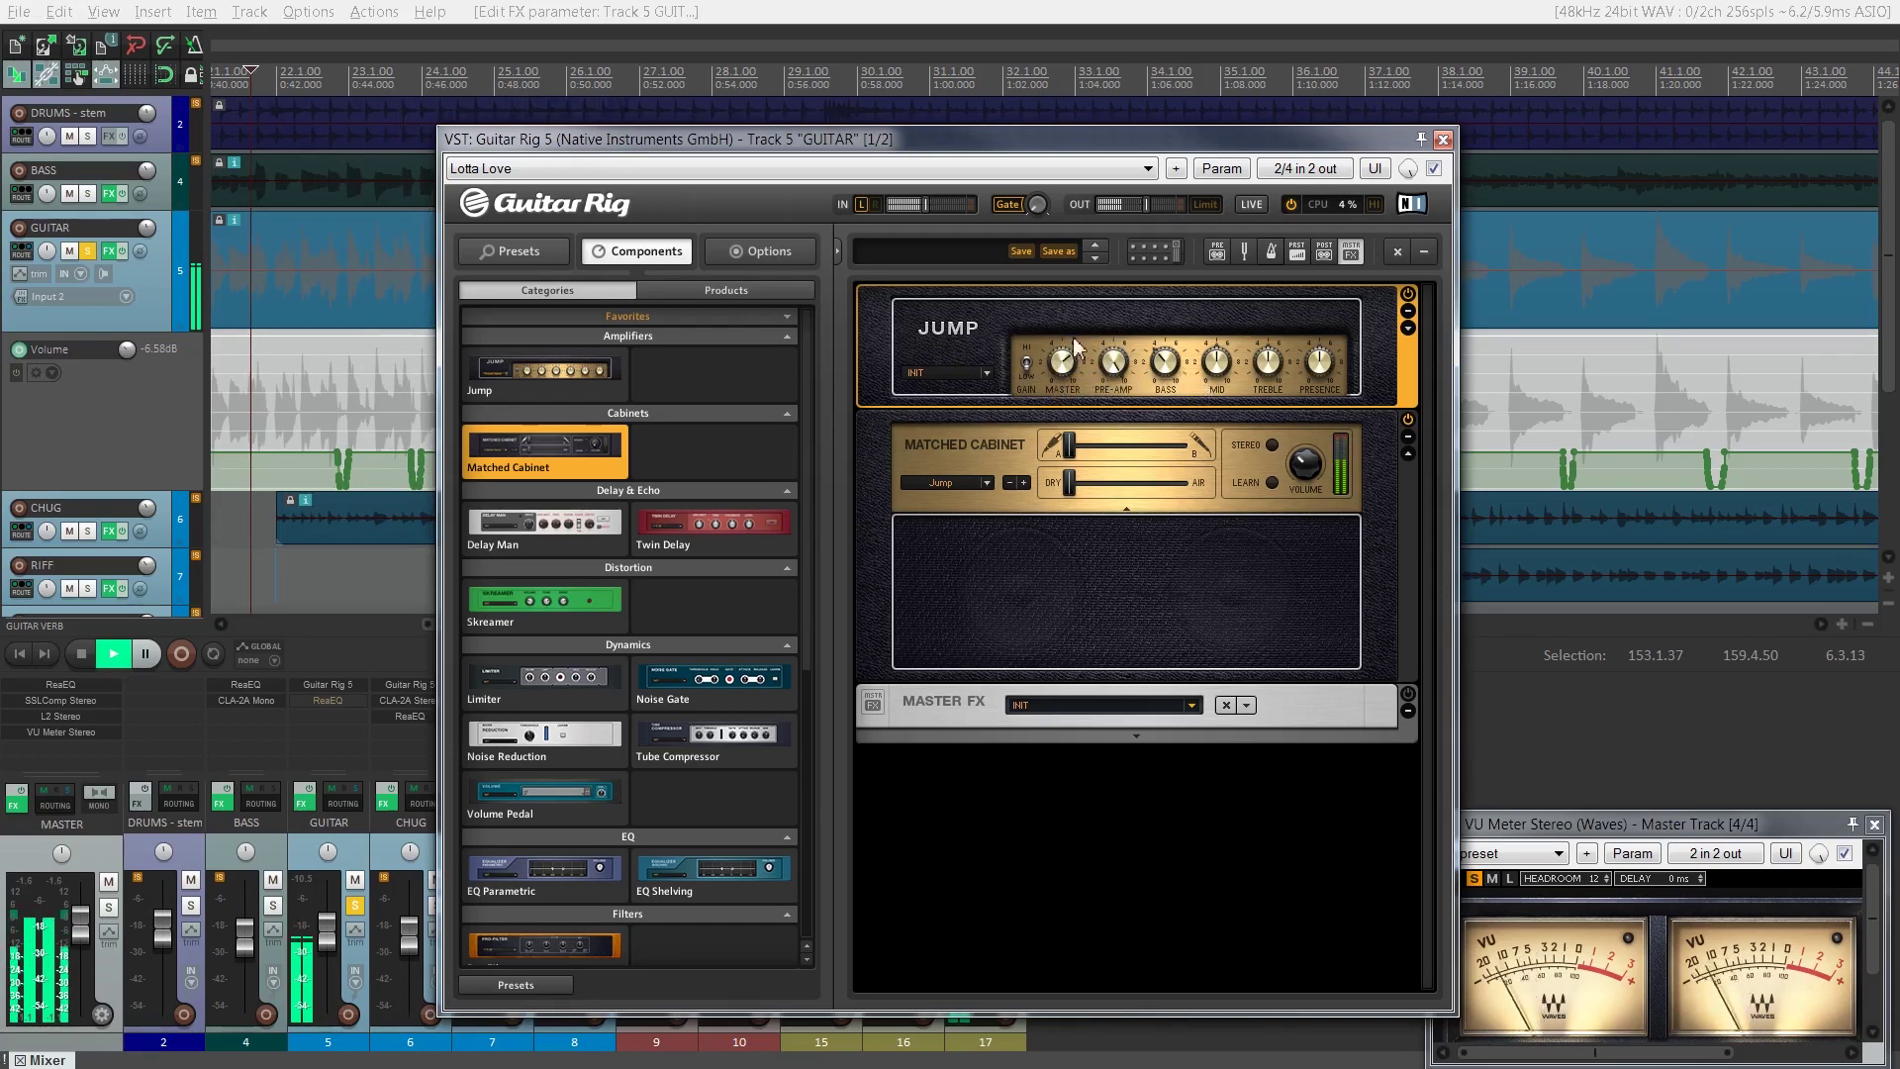
{"action": "left_click_drag", "start_coordinate": [1063, 366], "coordinate": [1069, 345]}
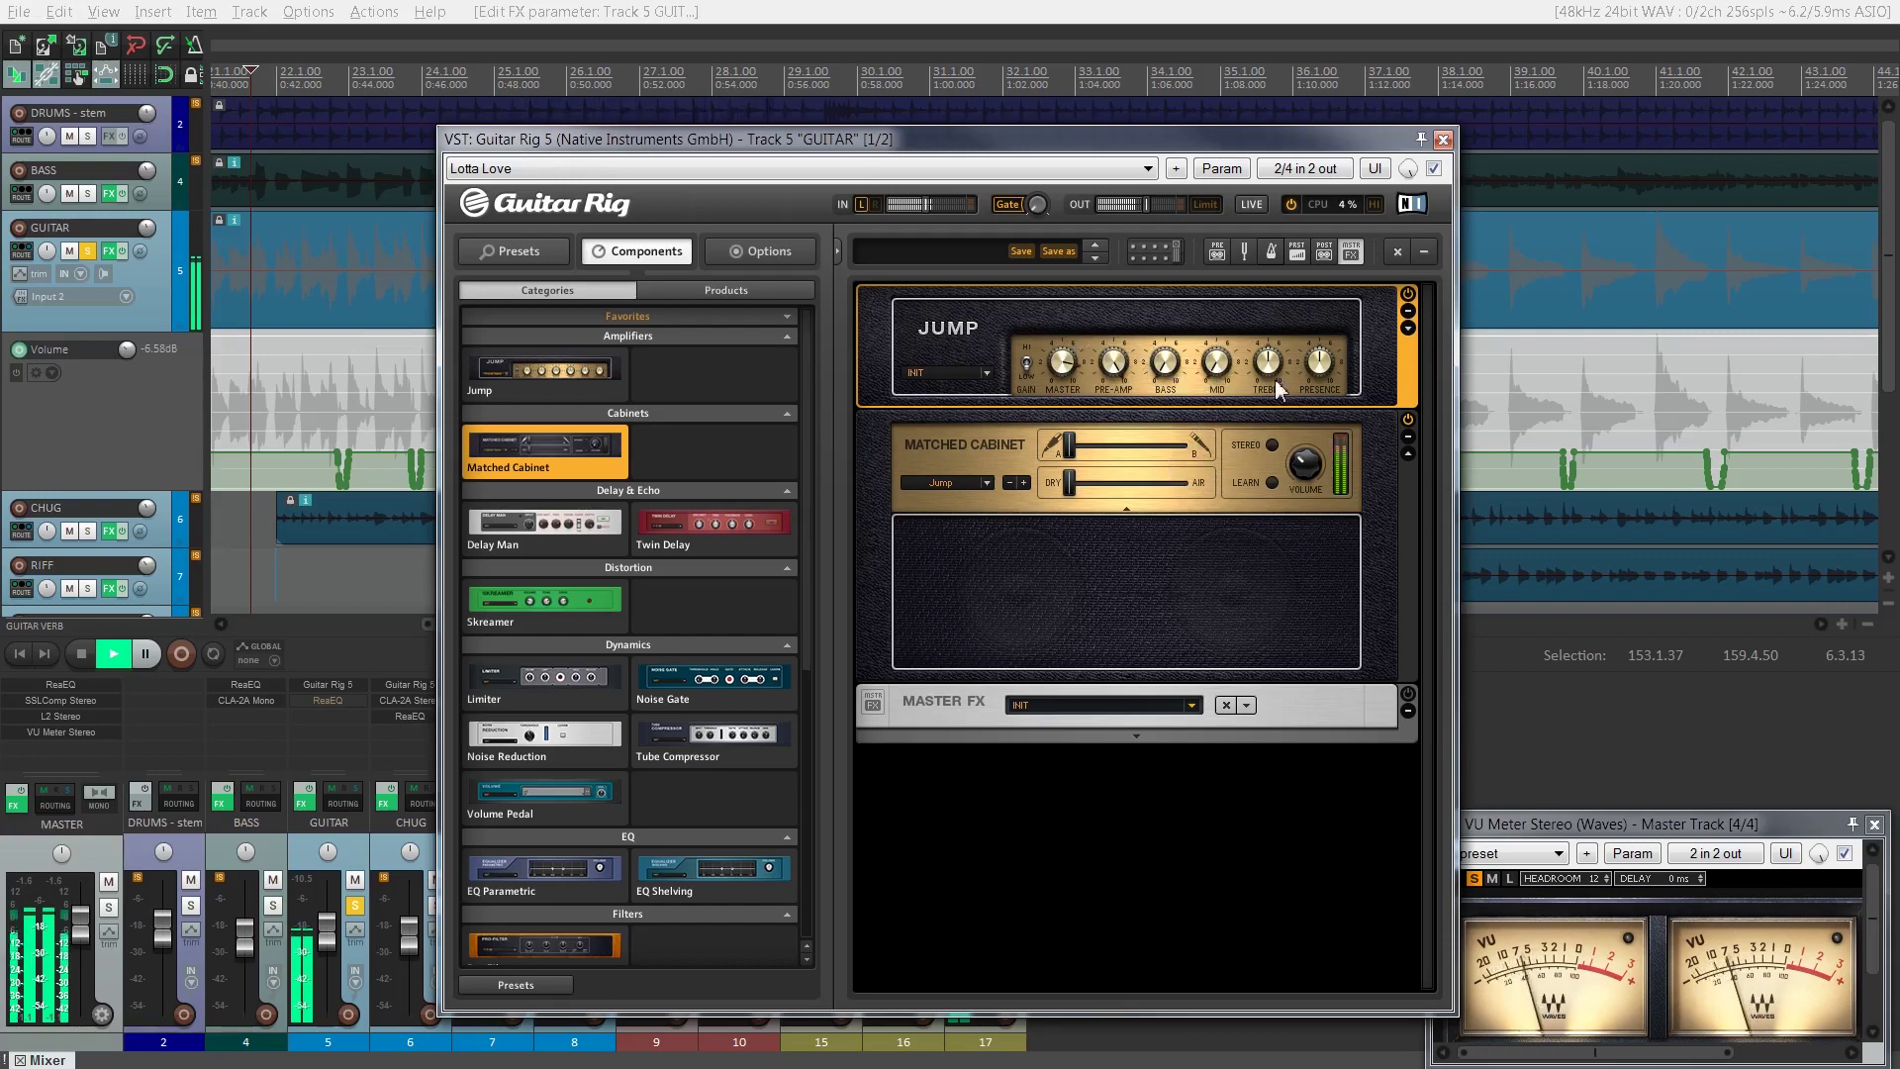
{"action": "mouse_move", "coordinate": [1266, 340]}
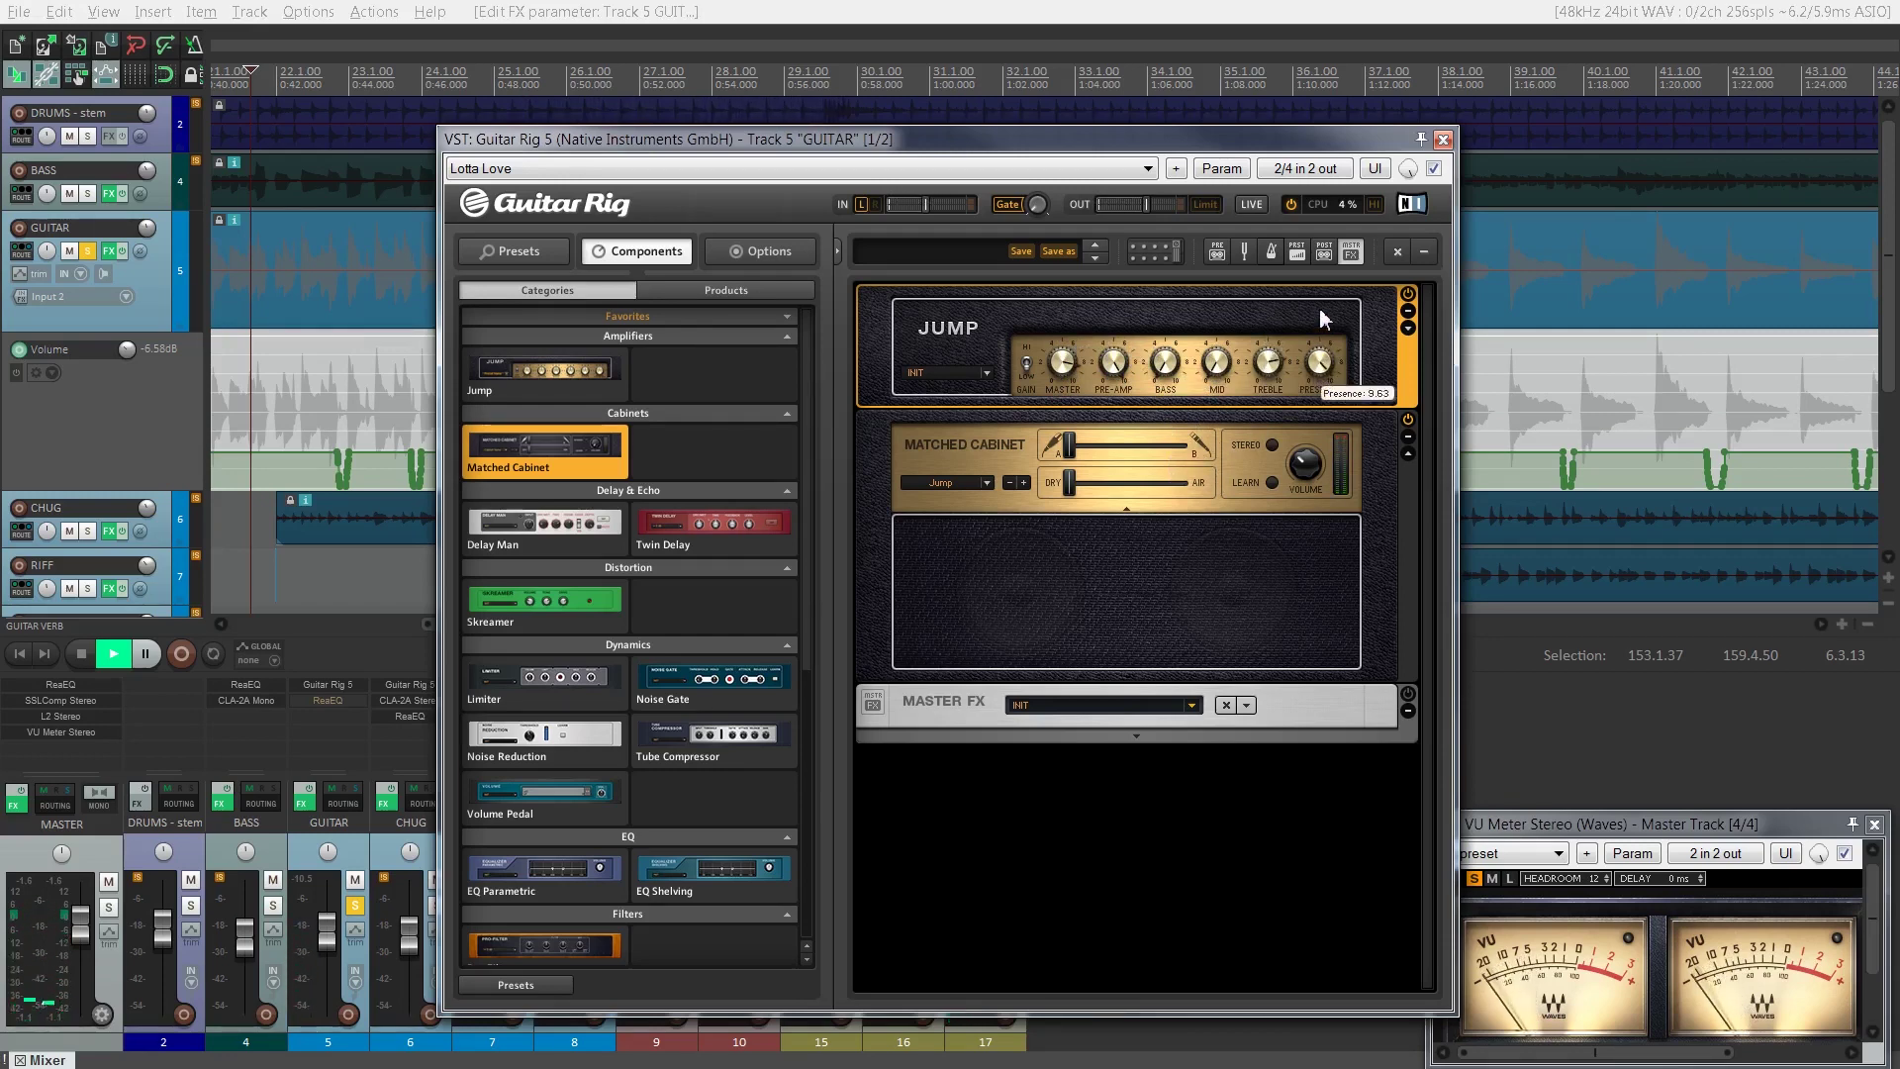
{"action": "left_click_drag", "start_coordinate": [1165, 362], "coordinate": [1156, 285]}
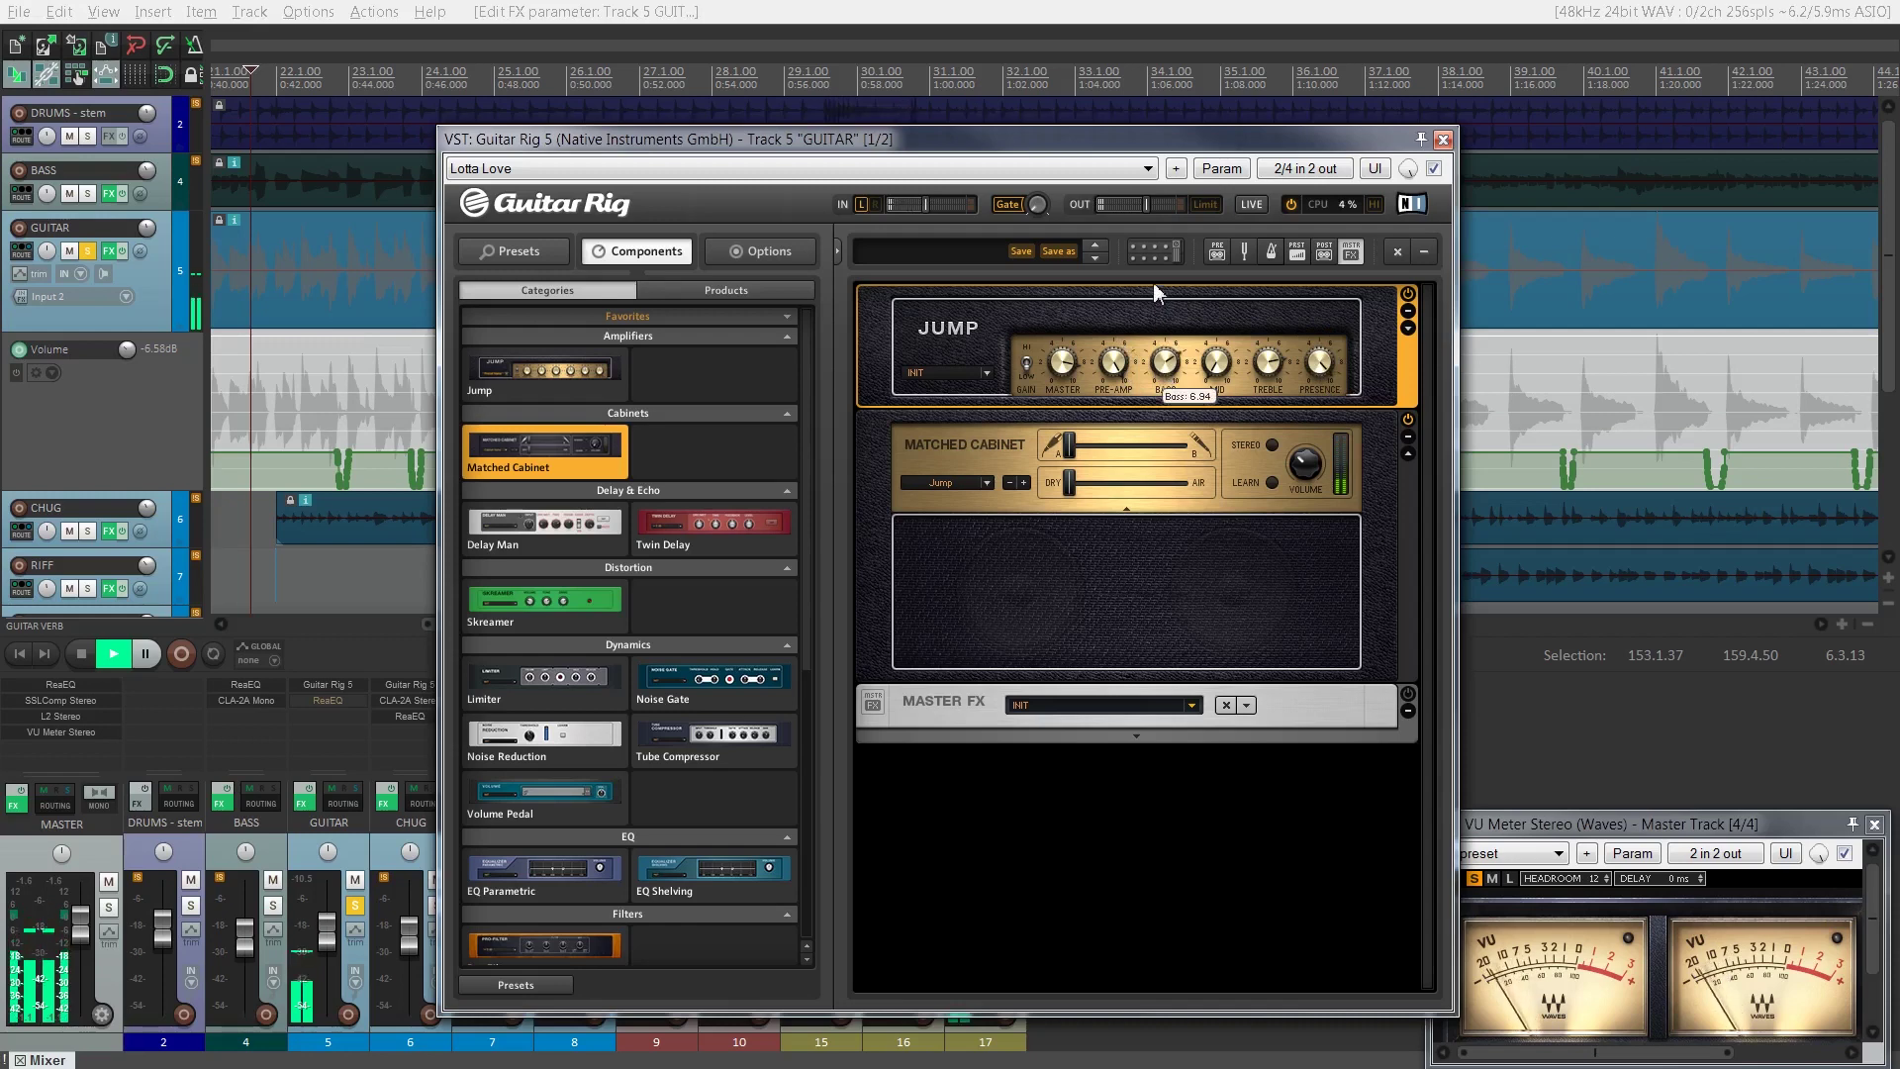
{"action": "left_click_drag", "start_coordinate": [1215, 364], "coordinate": [1207, 330]}
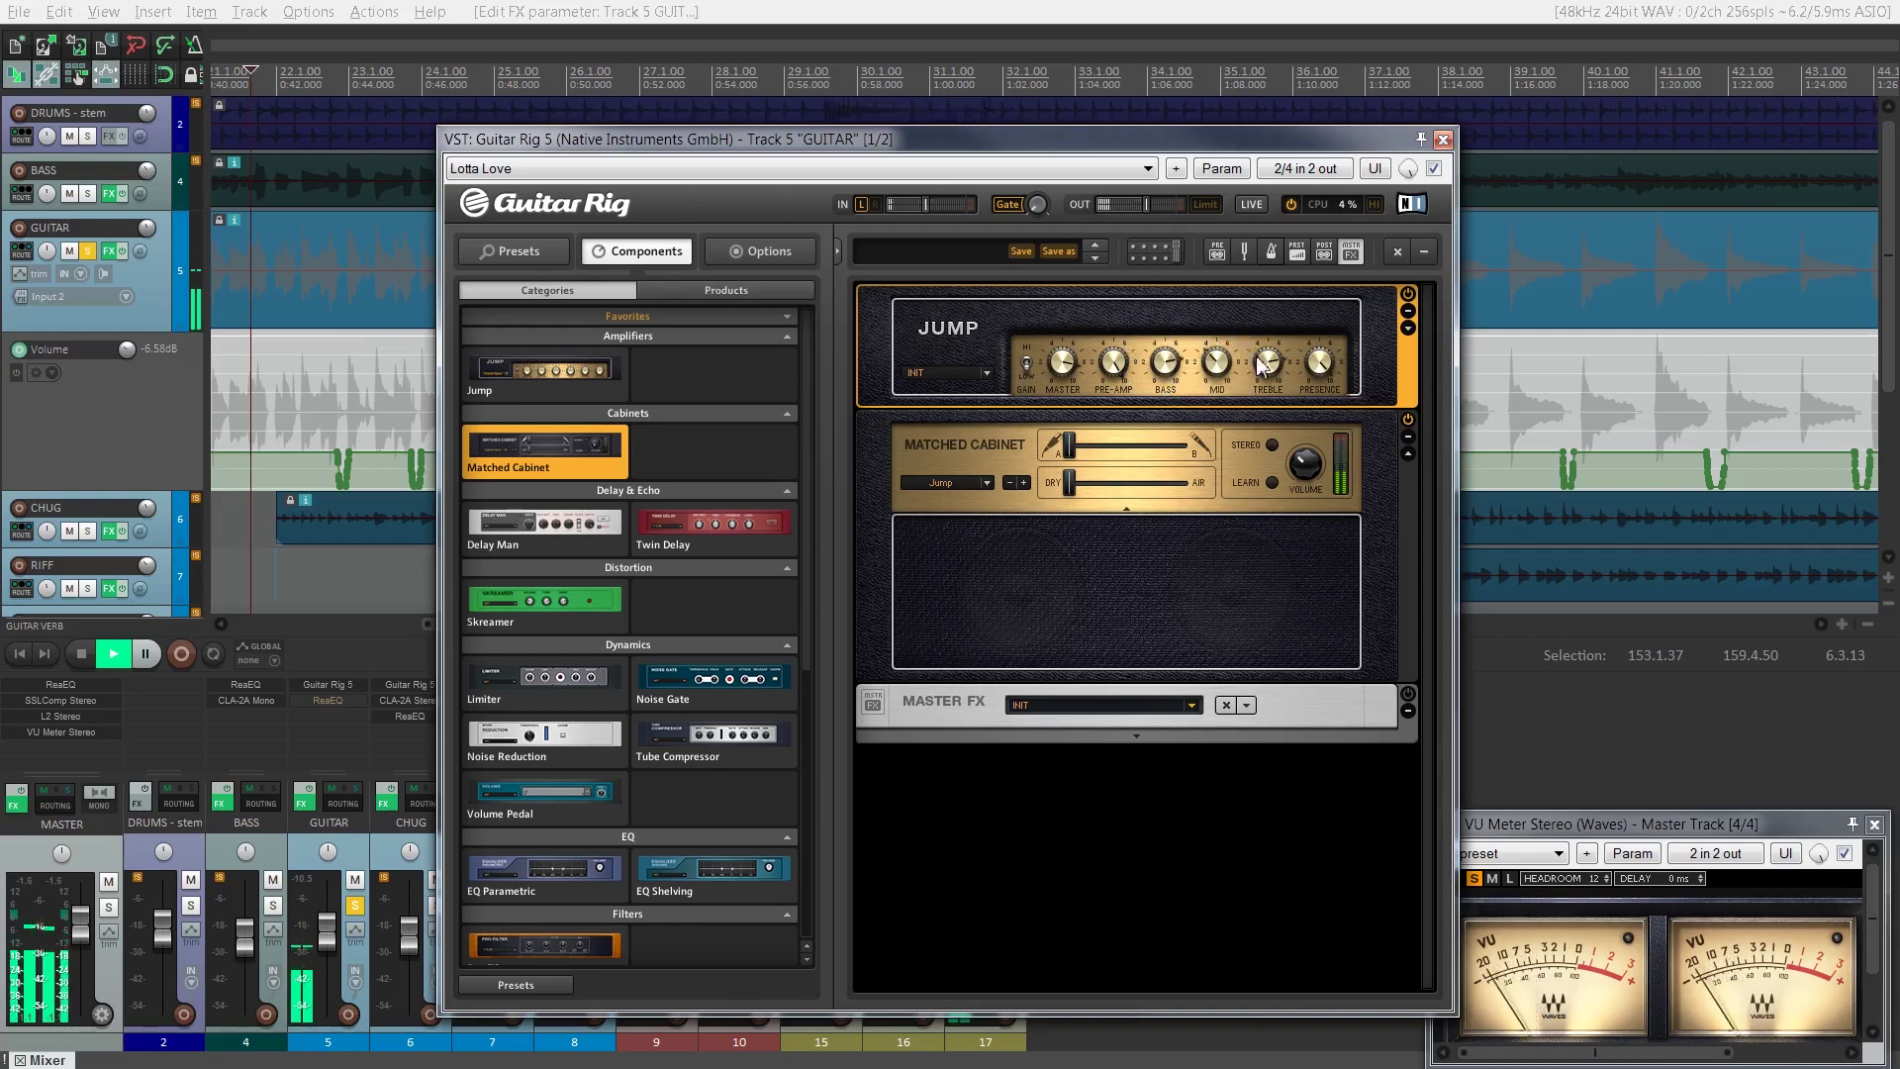
{"action": "left_click_drag", "start_coordinate": [1259, 367], "coordinate": [1271, 437]}
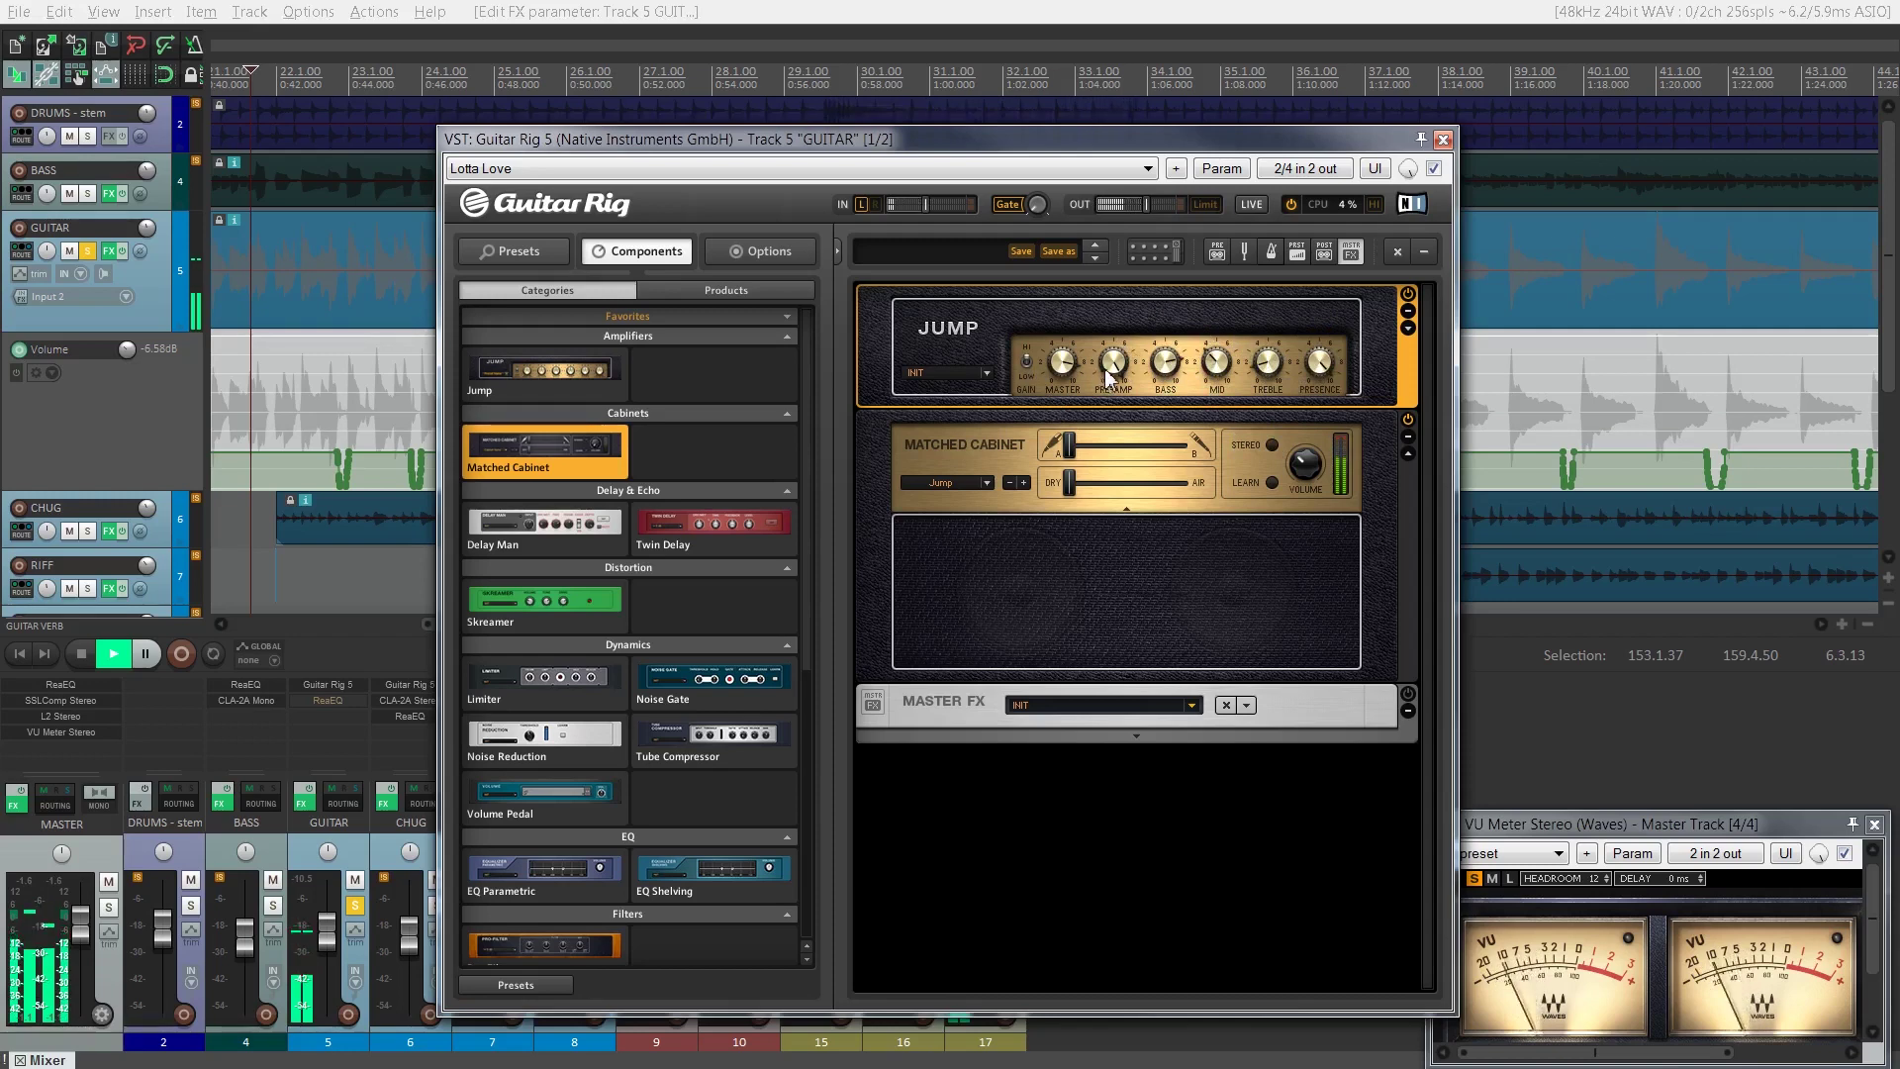
{"action": "mouse_move", "coordinate": [1061, 386]}
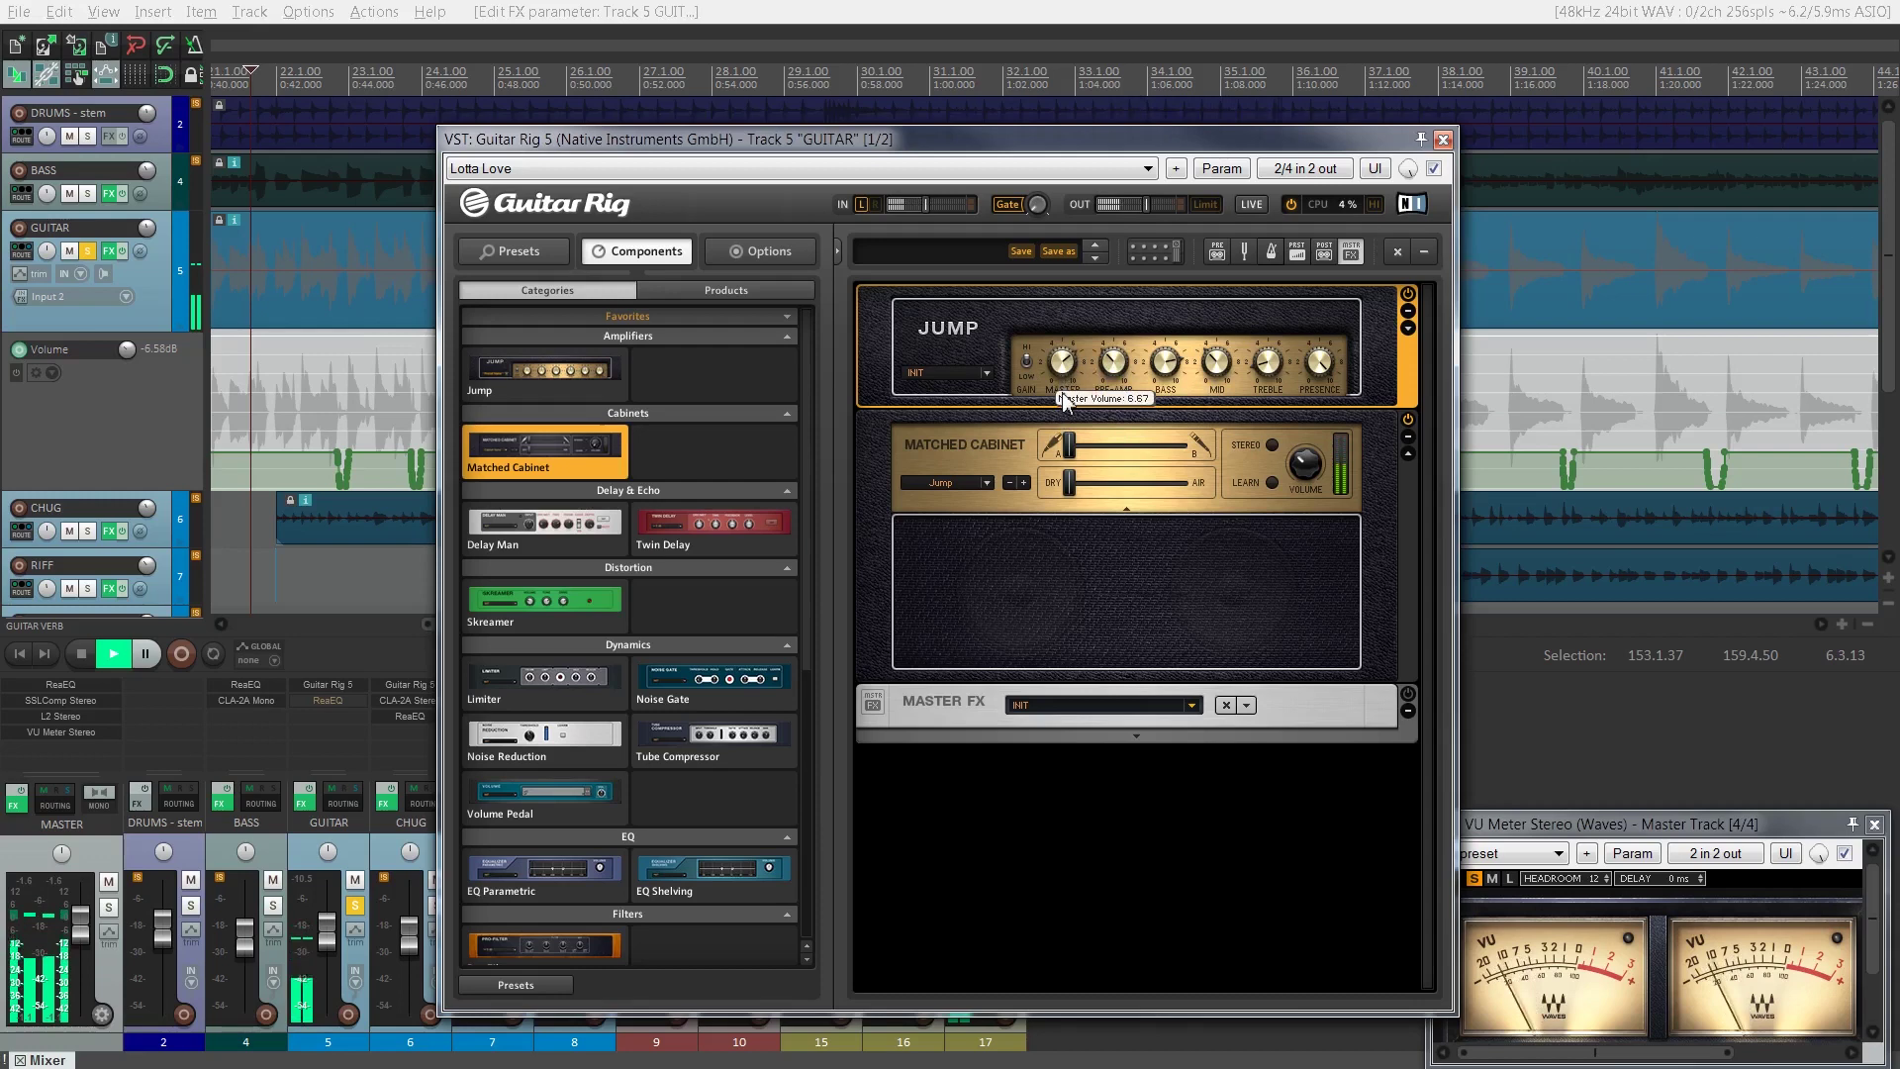
While the song plays, set the cabinet's Air to 4.36, Mic B blend to 89%, and stereo
{"action": "key", "text": "space"}
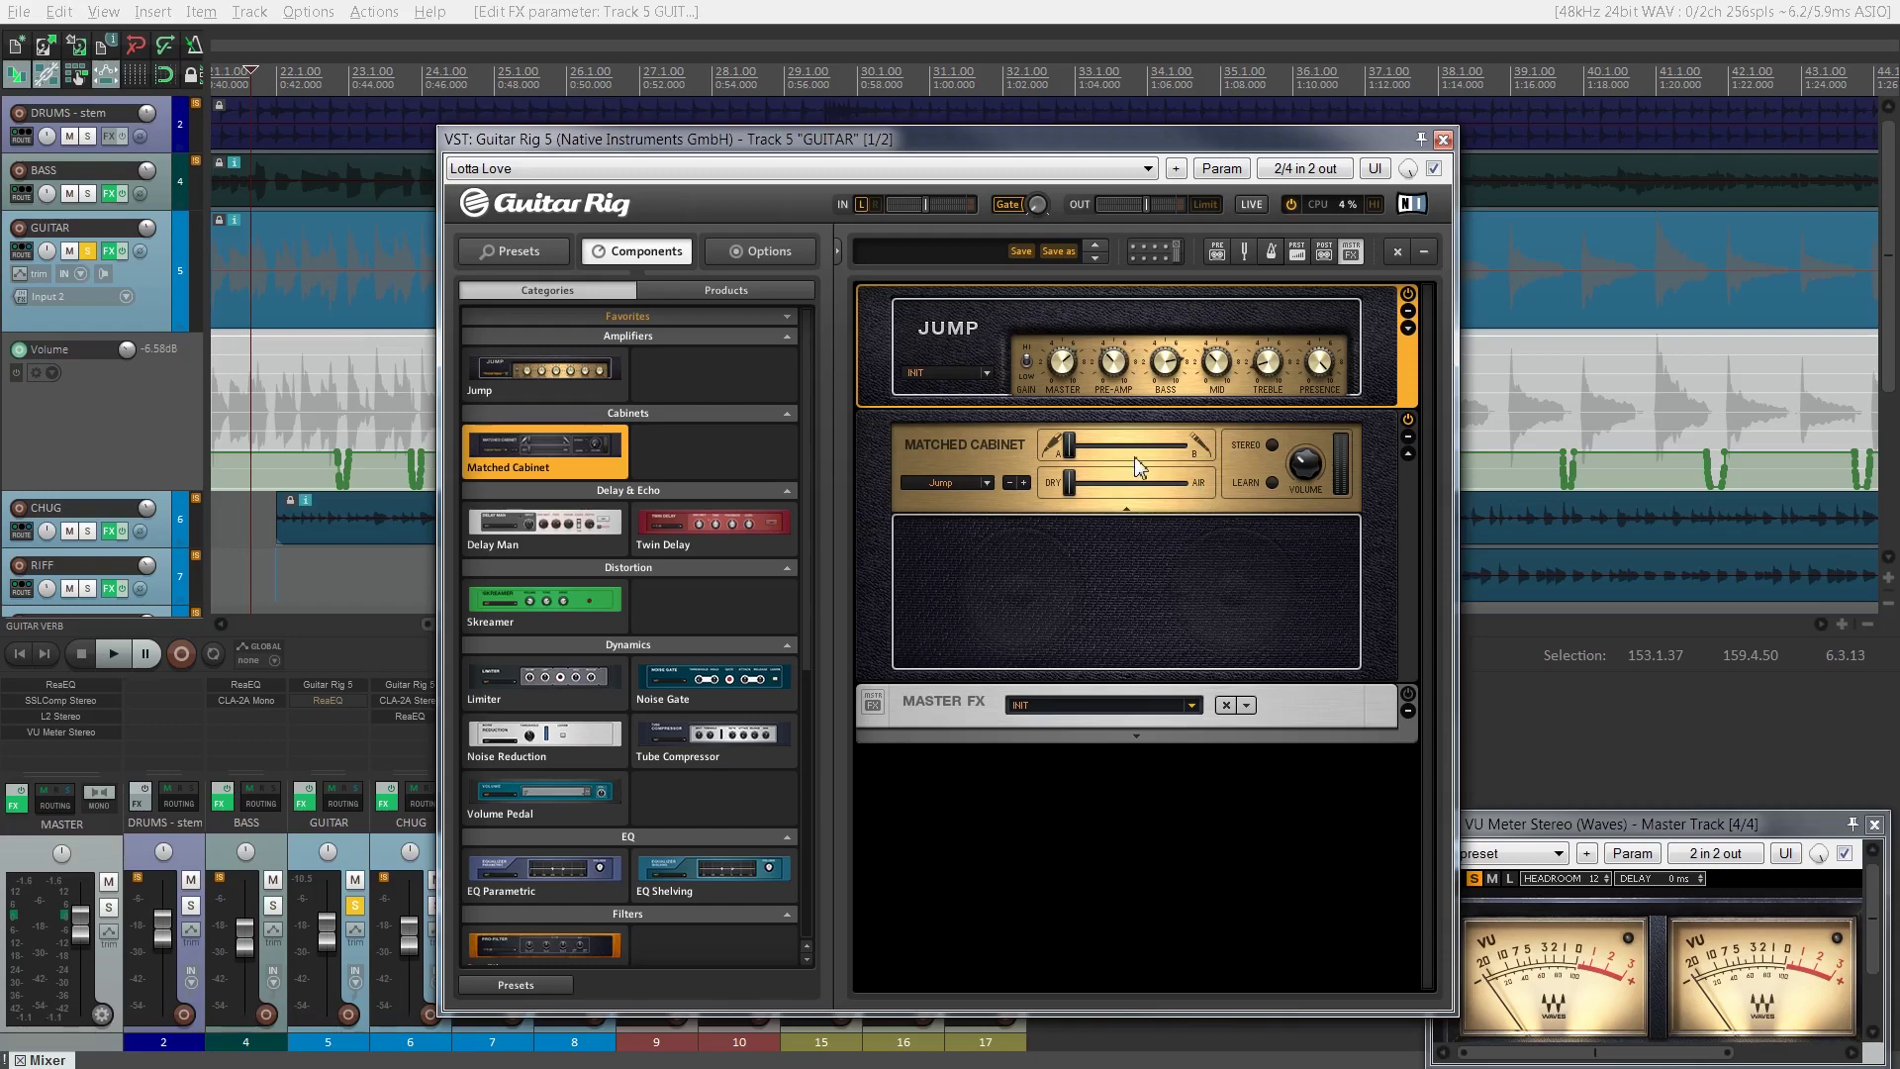
{"action": "key", "text": "space"}
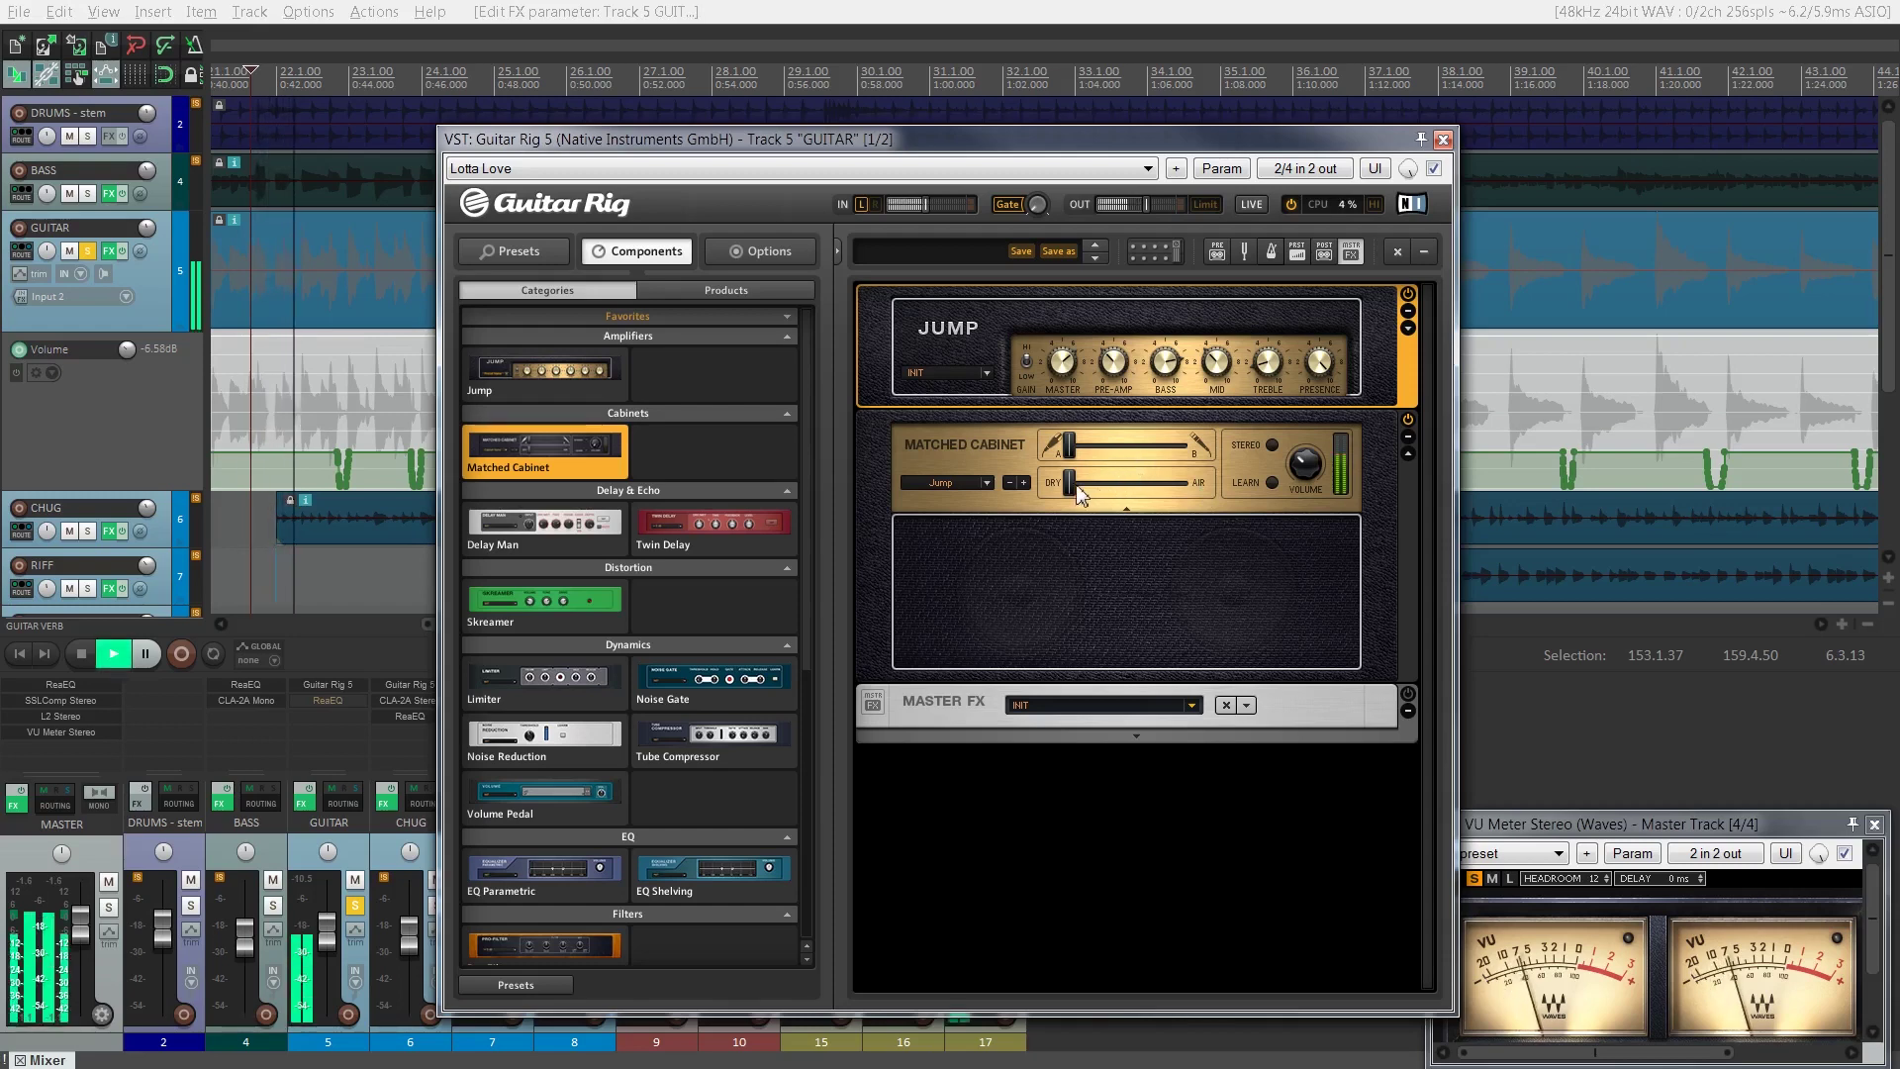
{"action": "left_click_drag", "start_coordinate": [1071, 483], "coordinate": [1227, 495]}
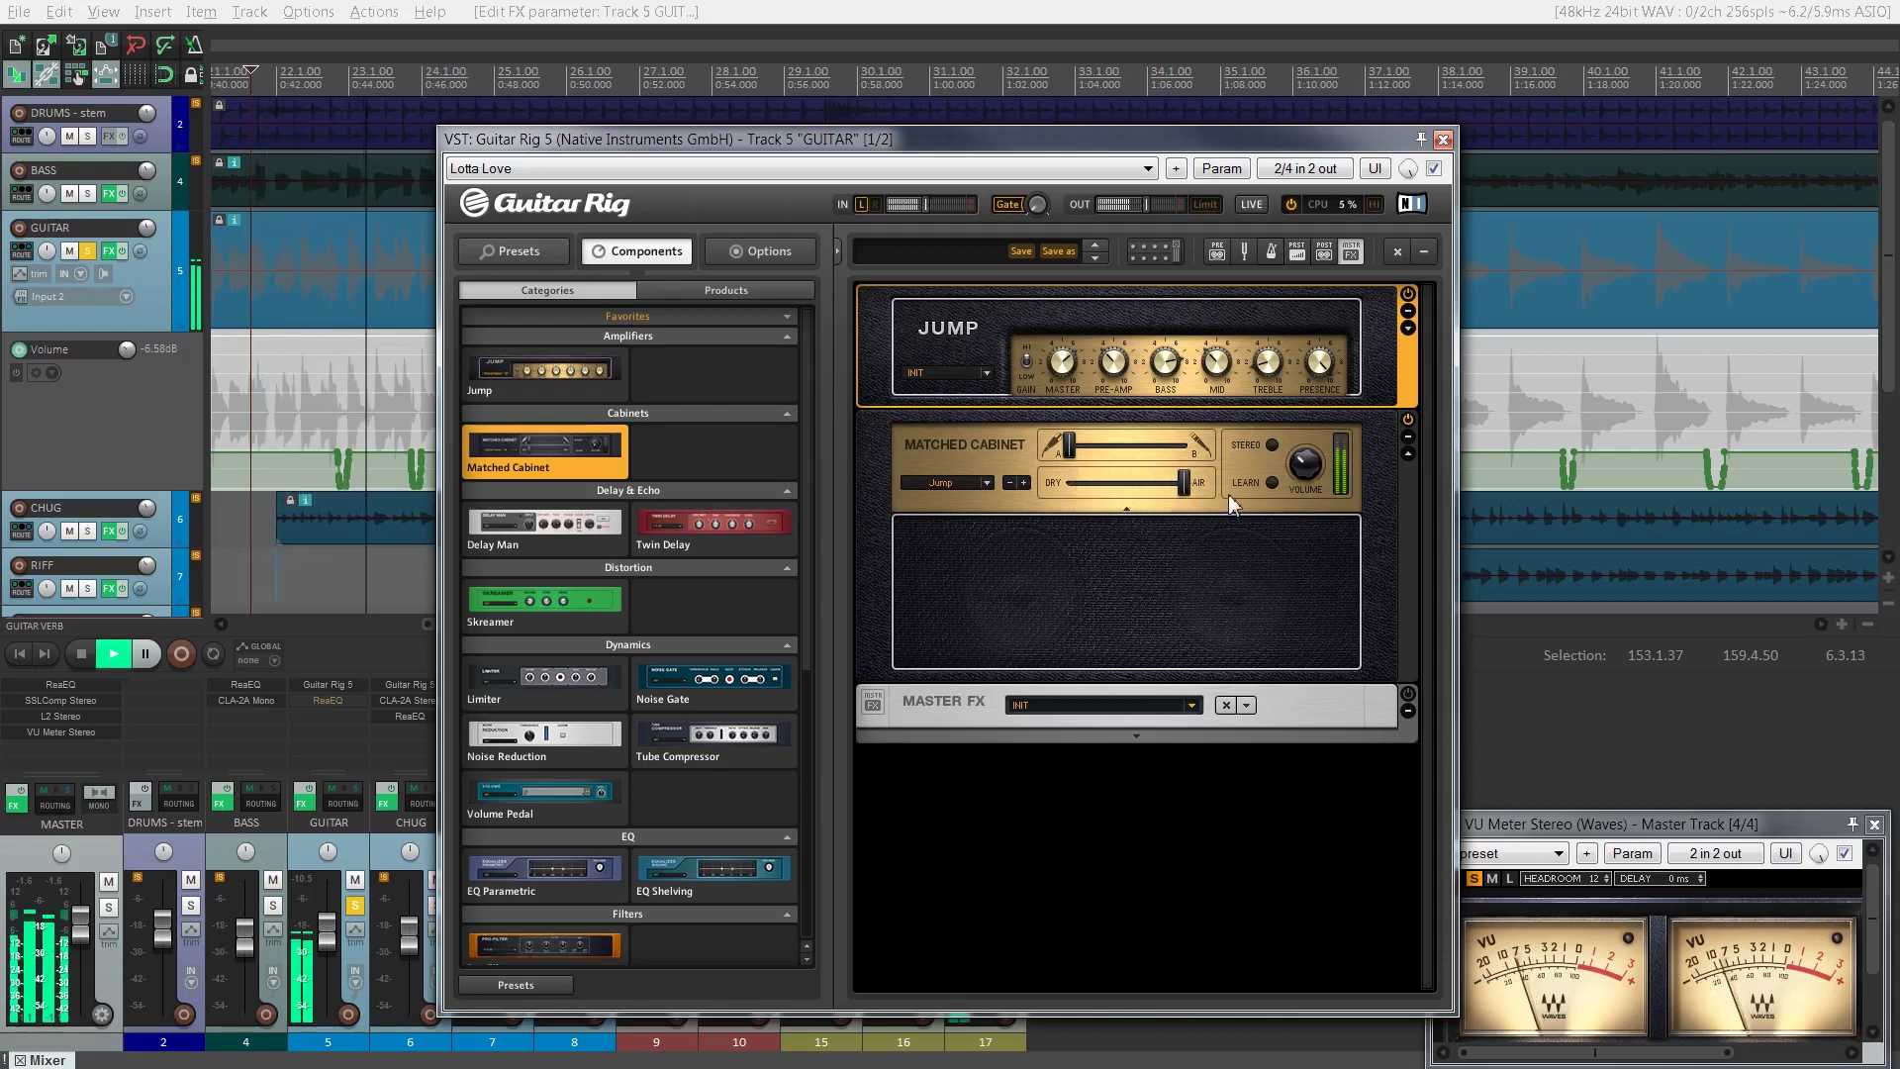
{"action": "left_click_drag", "start_coordinate": [1079, 447], "coordinate": [1218, 470]}
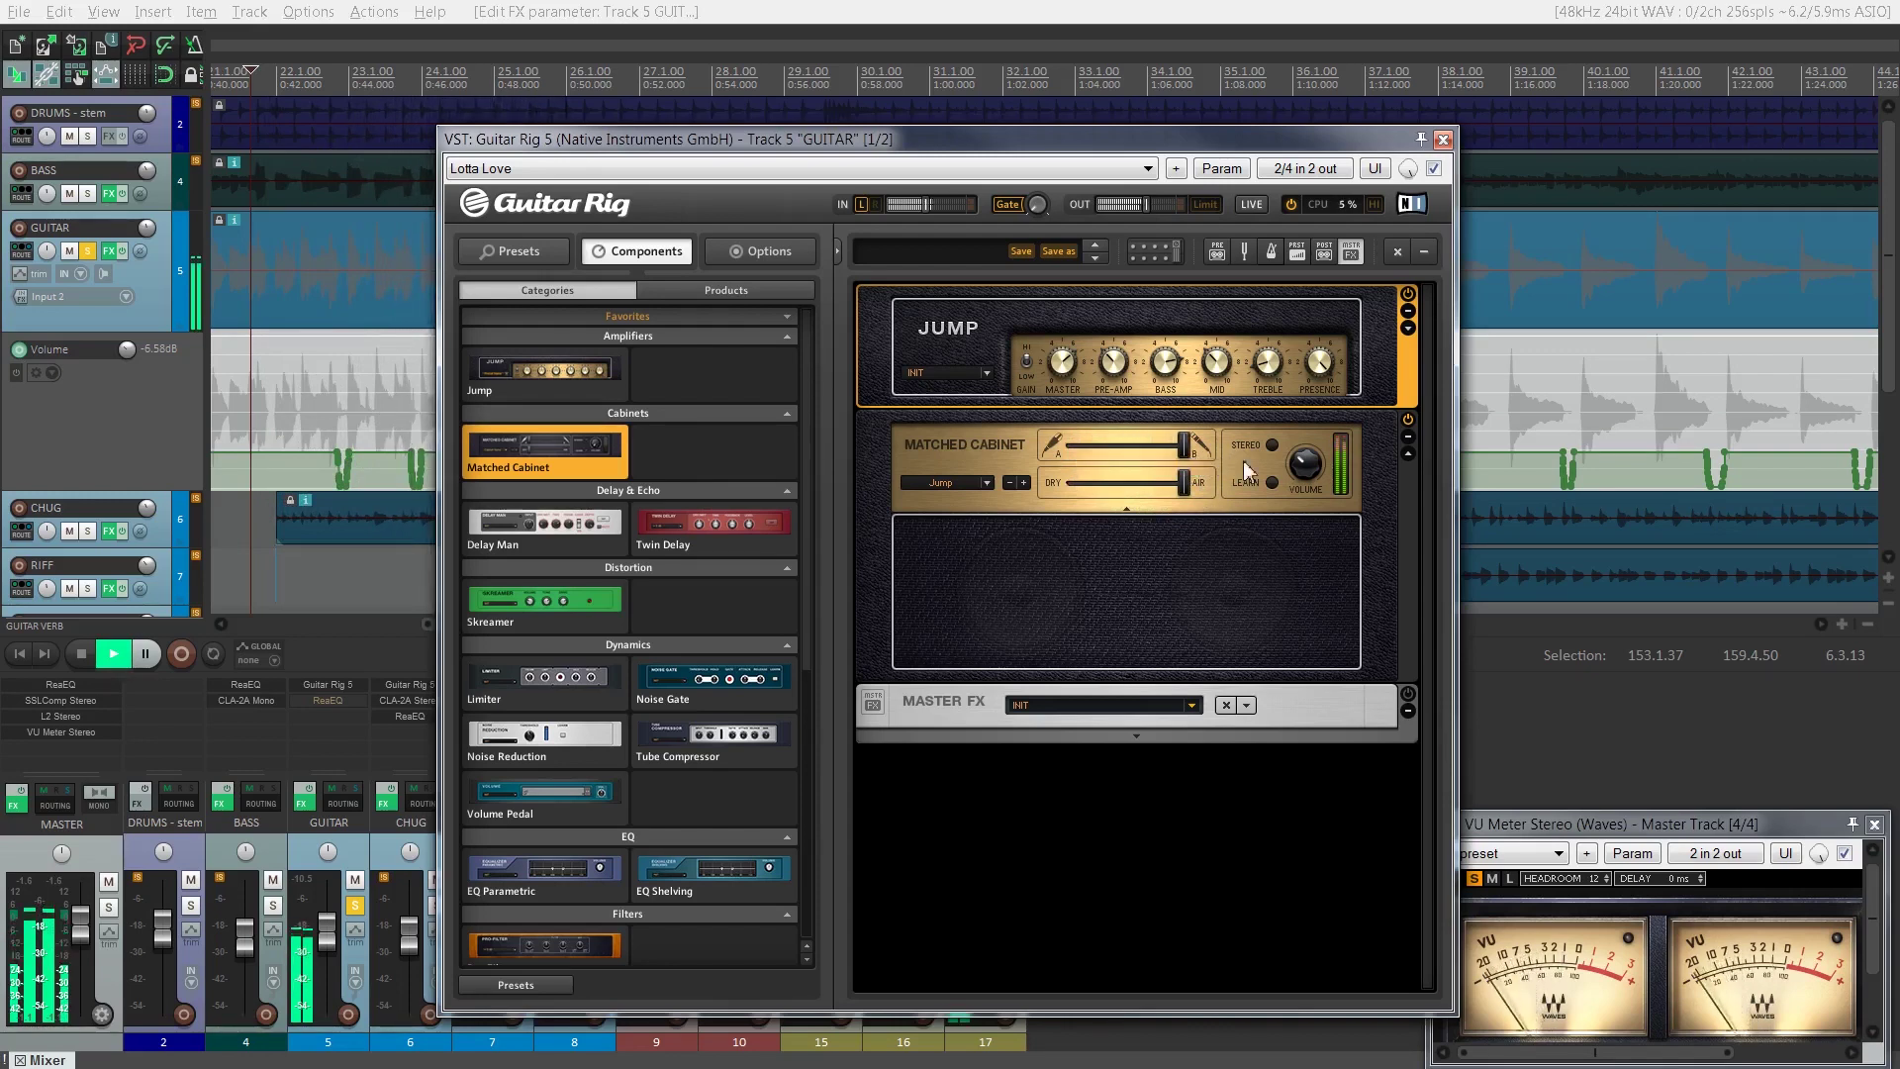
{"action": "left_click", "coordinate": [1271, 445]}
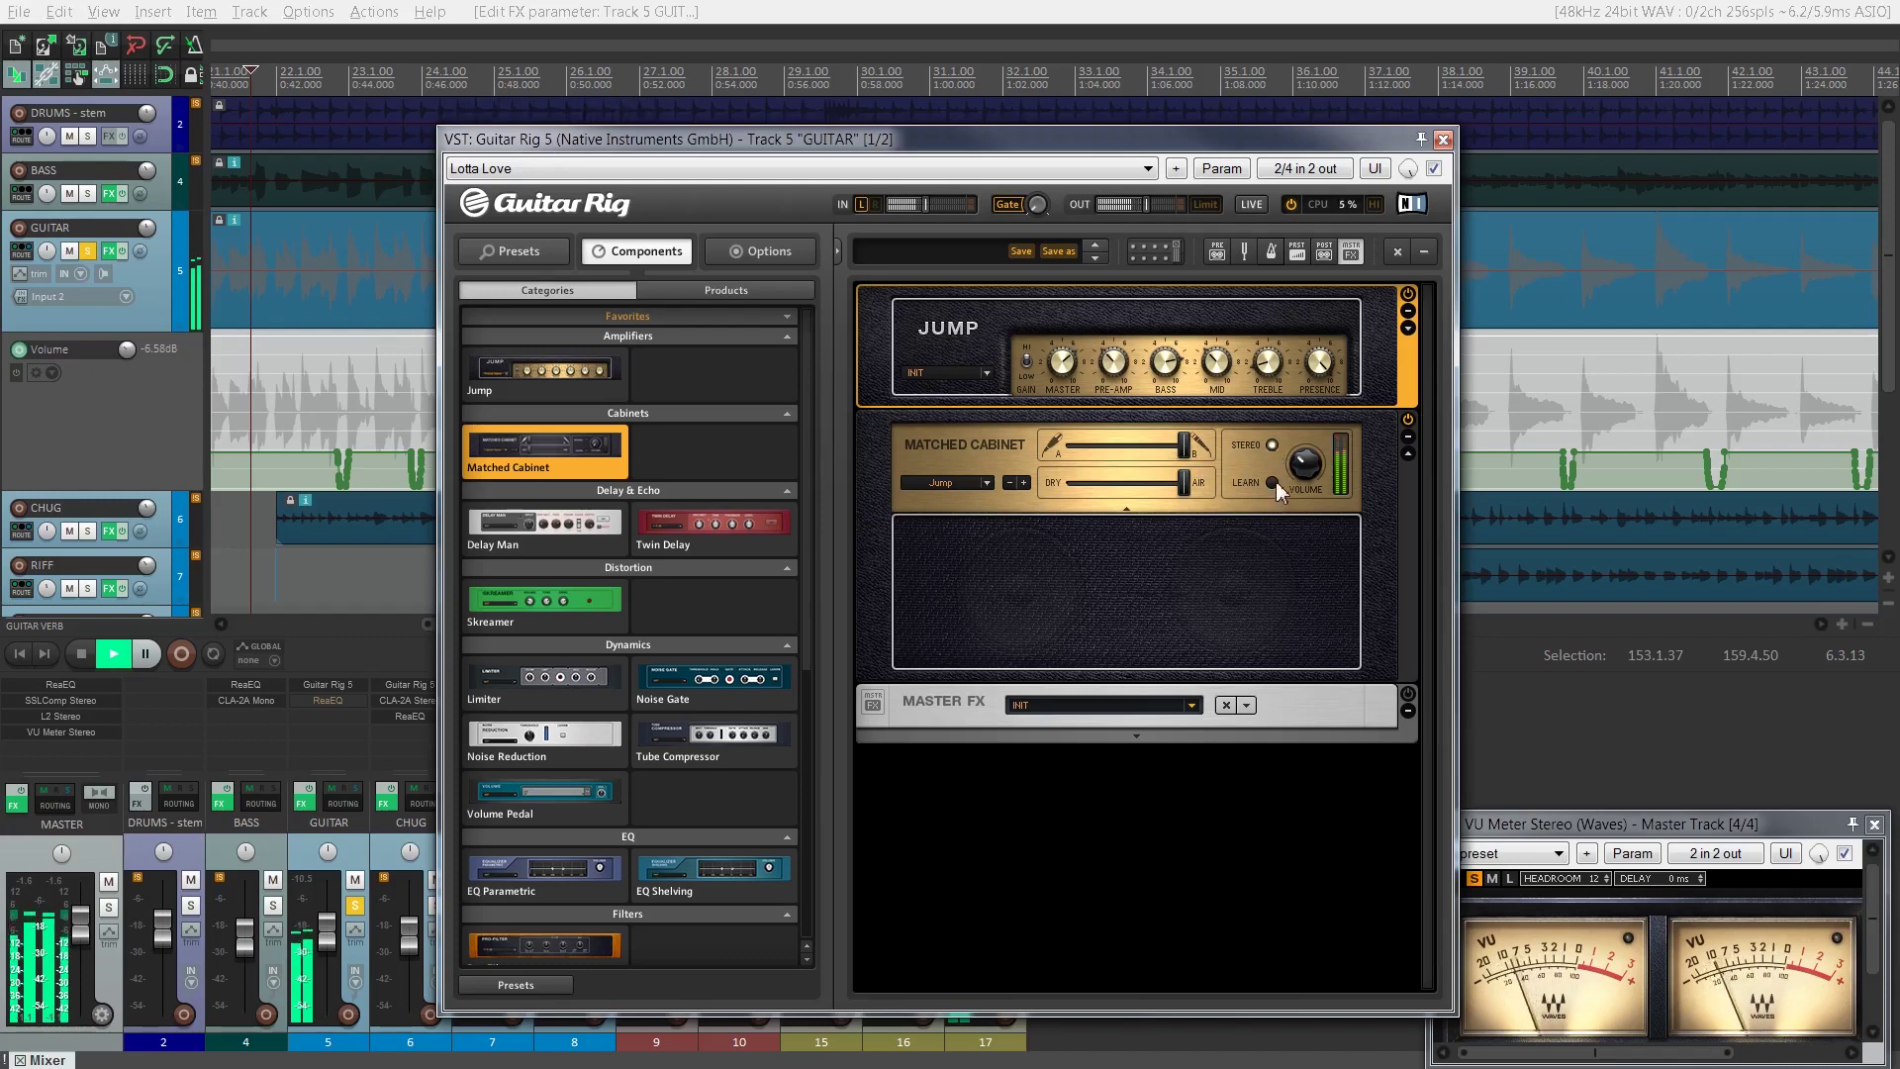
{"action": "key", "text": "space"}
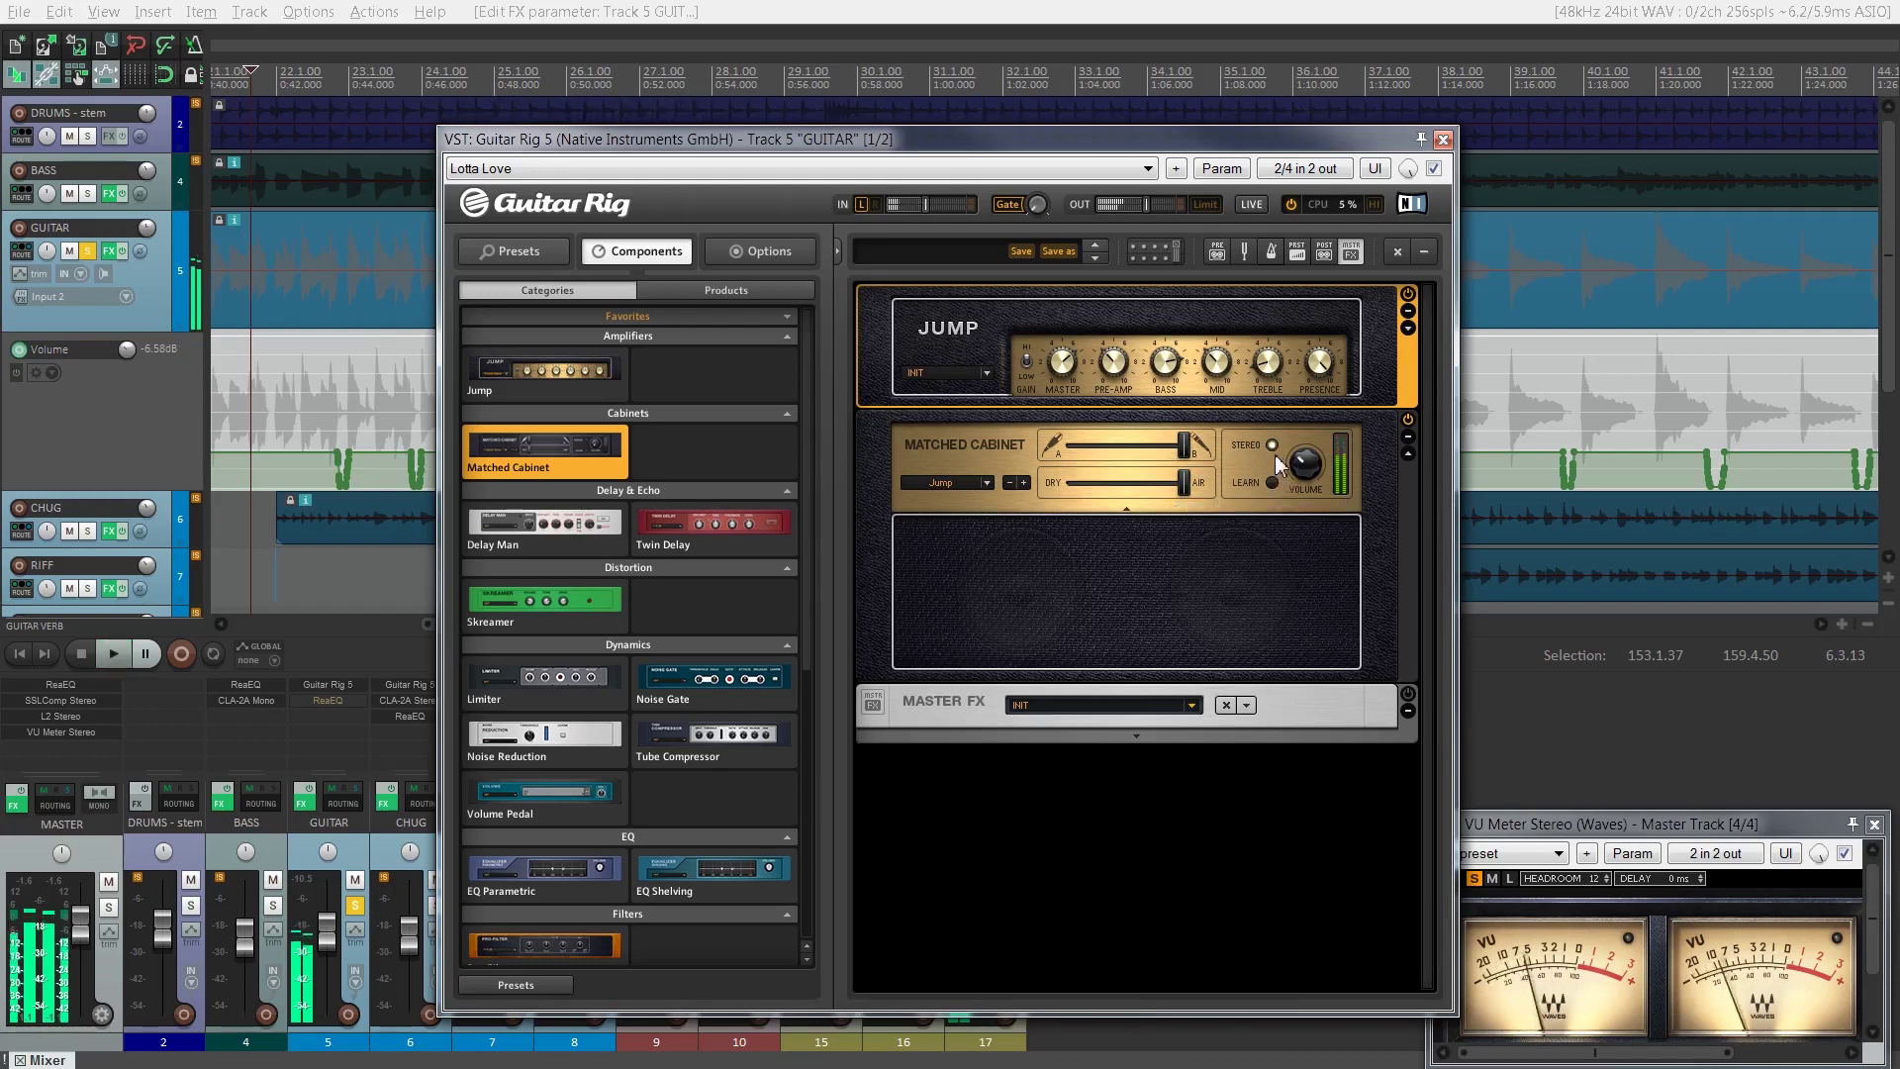
Close Guitar Rig, replay the song, re-enable the CHUG track's effects and show its FX chain
{"action": "left_click", "coordinate": [1023, 400]}
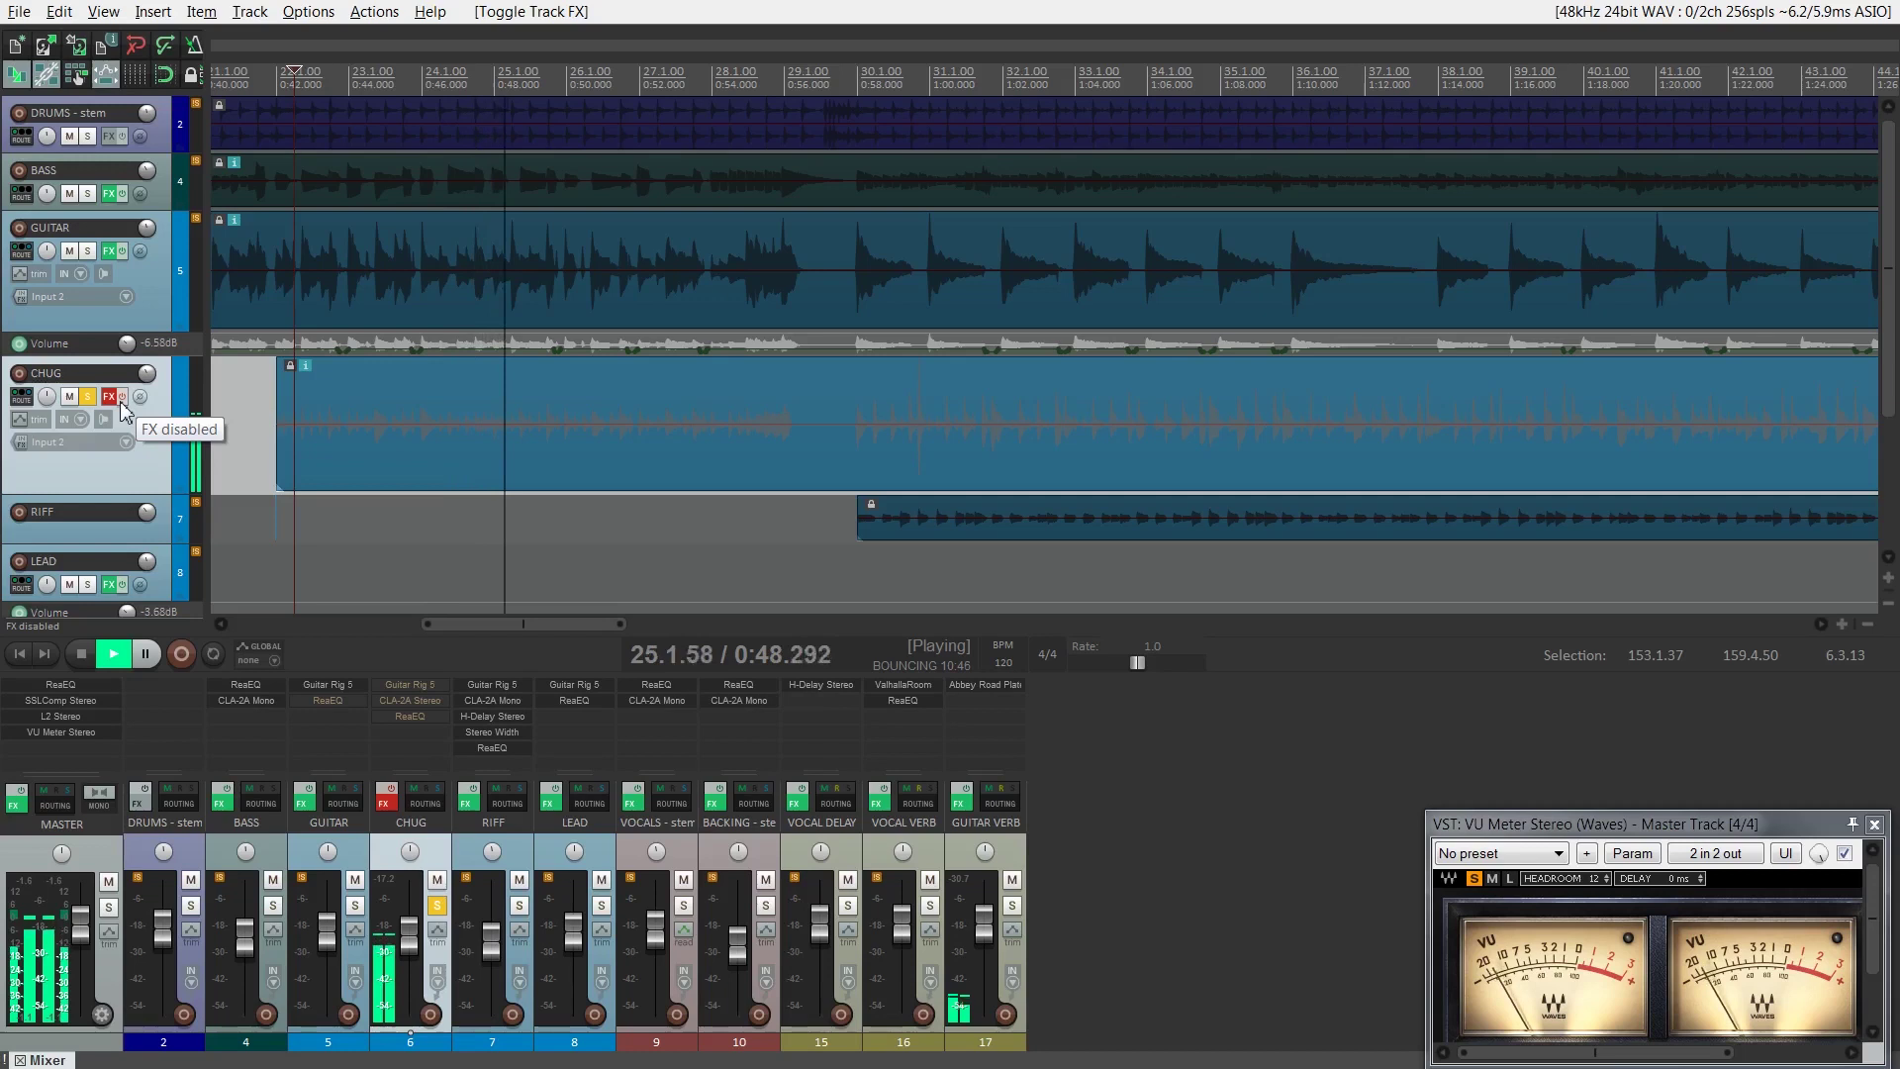
{"action": "key", "text": "space"}
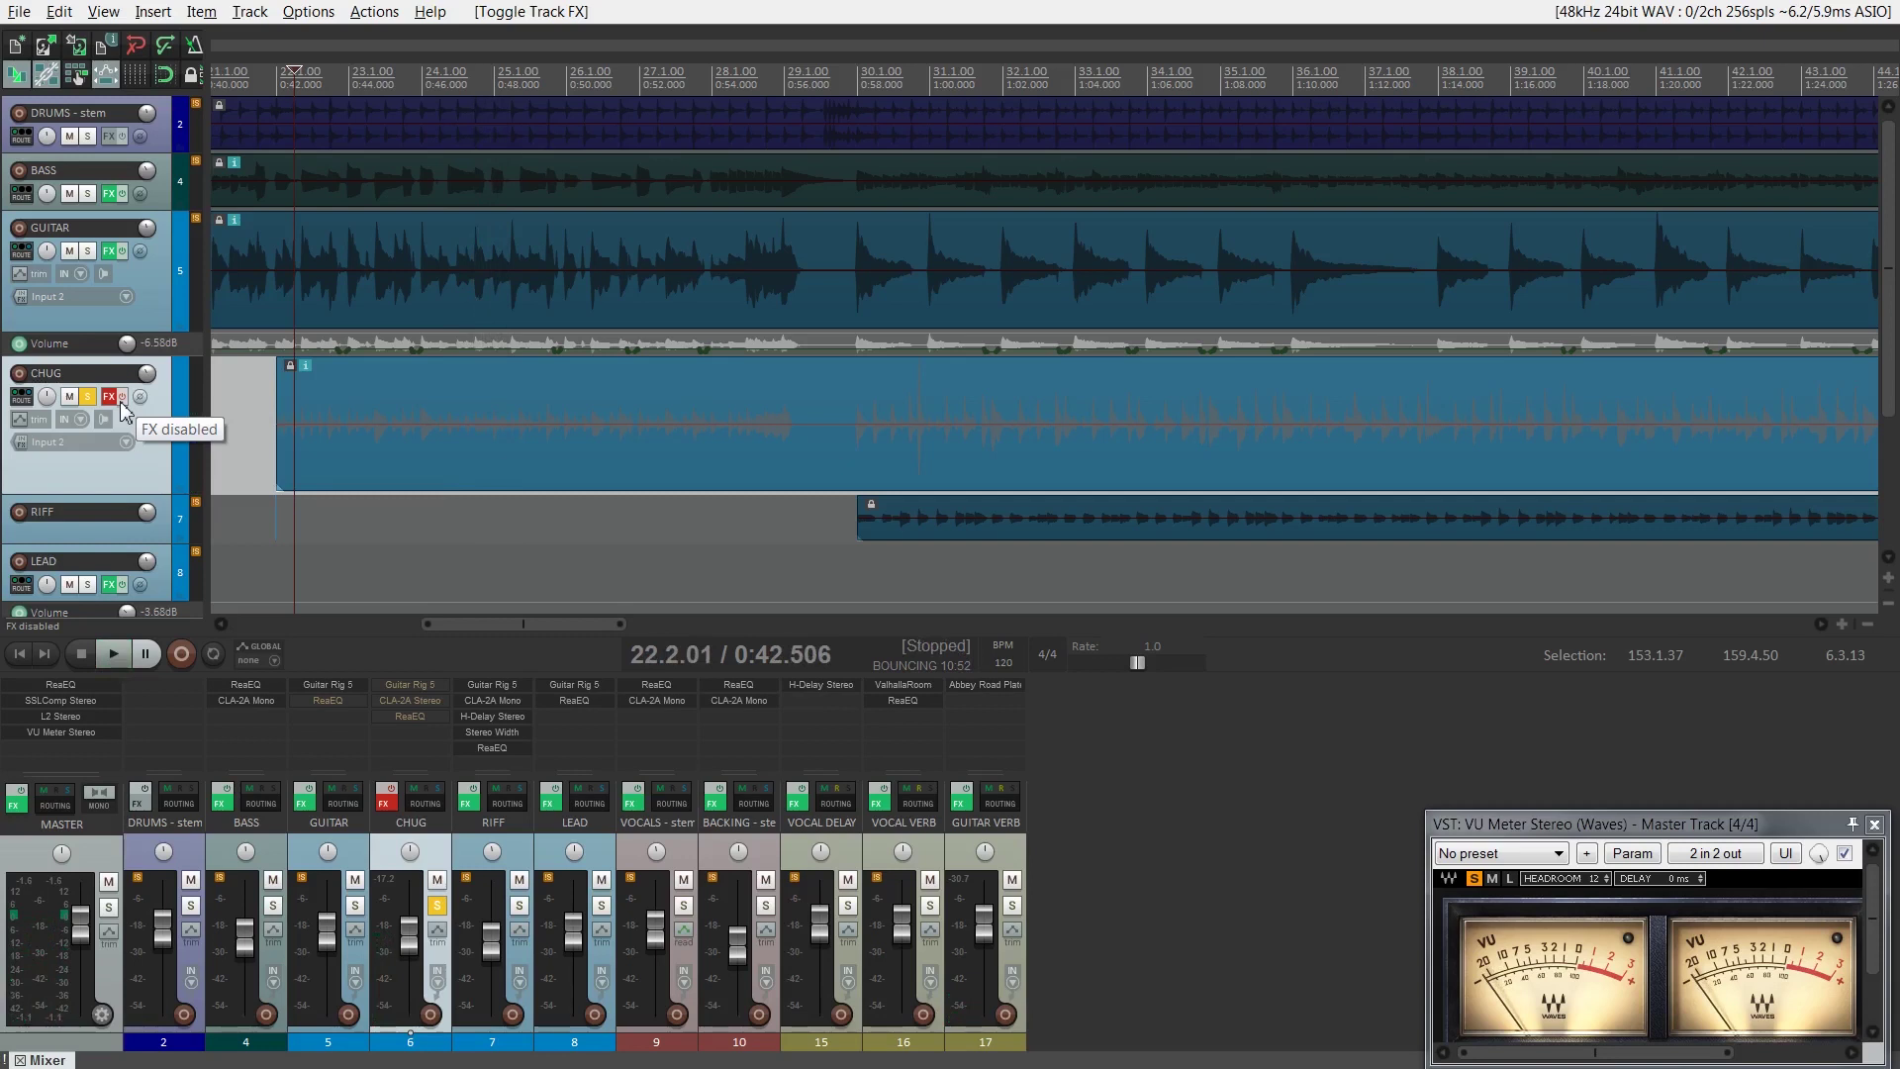
{"action": "key", "text": "space"}
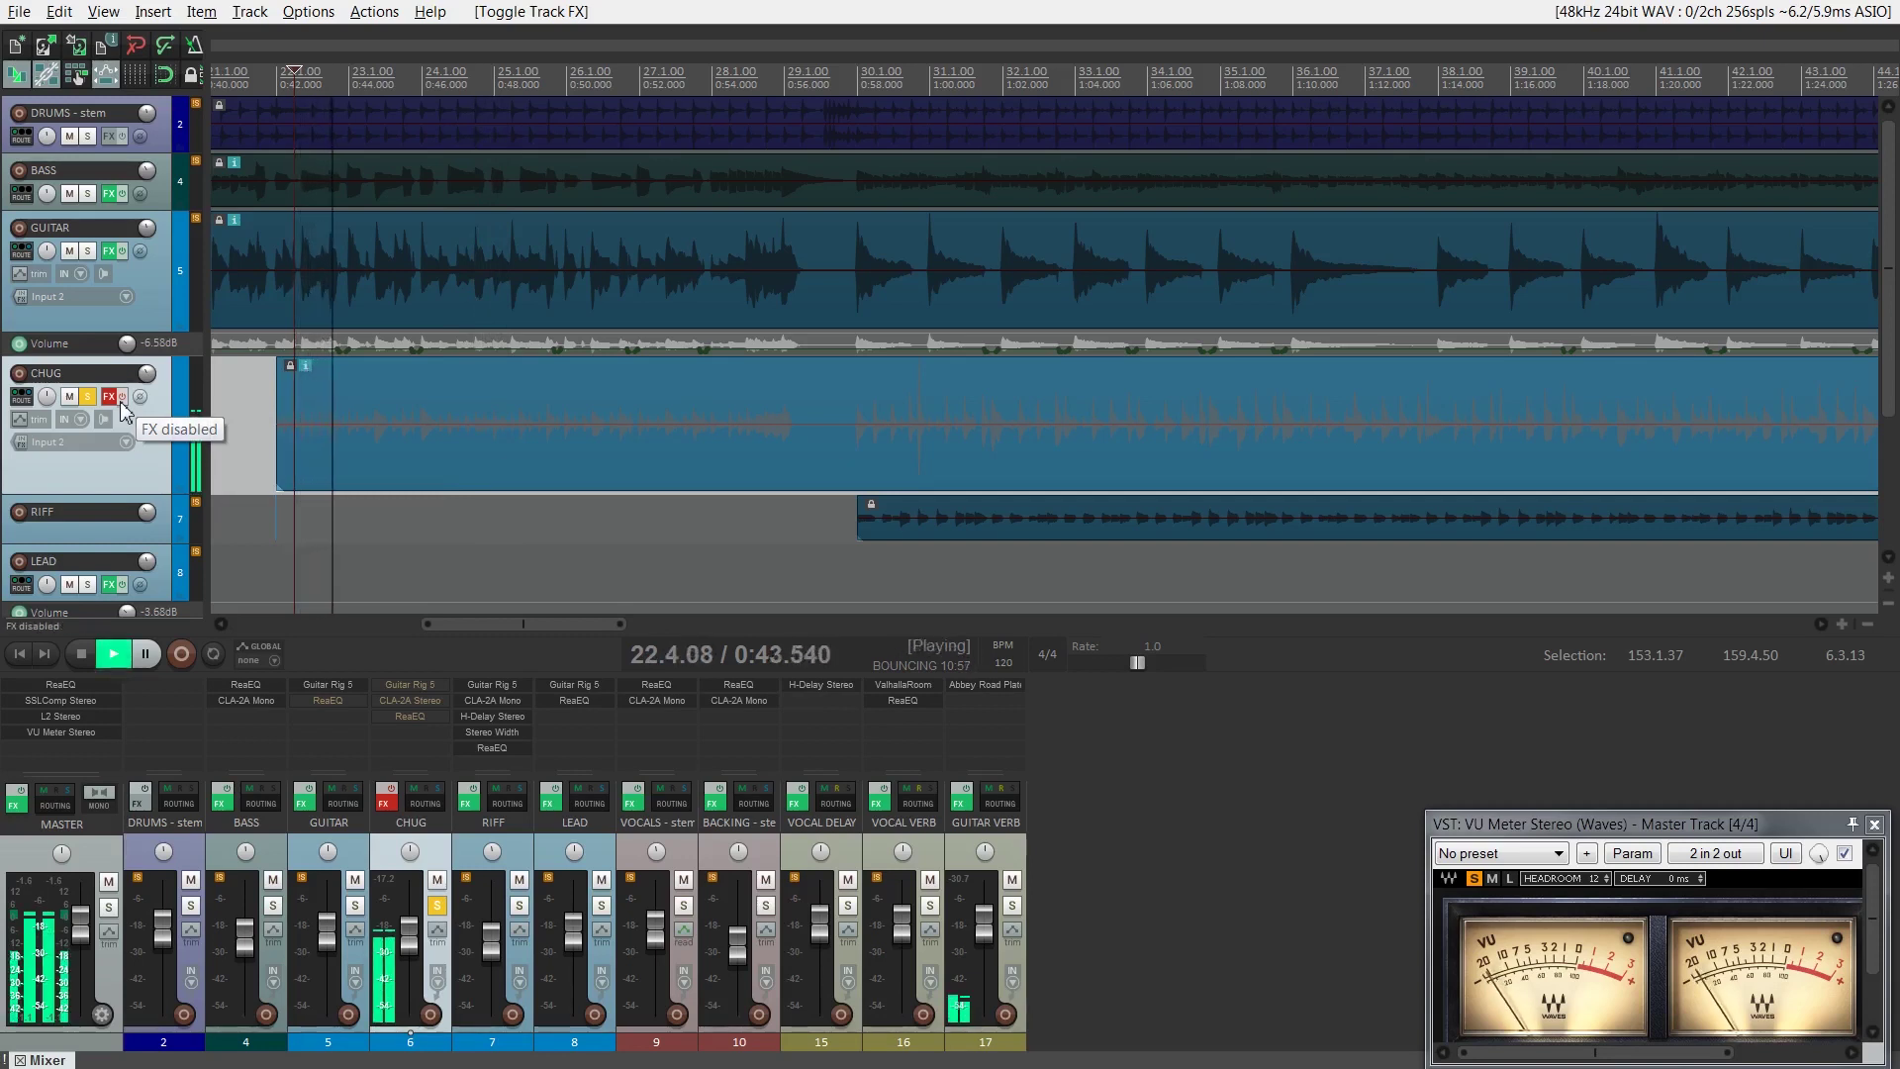
{"action": "left_click", "coordinate": [127, 400]}
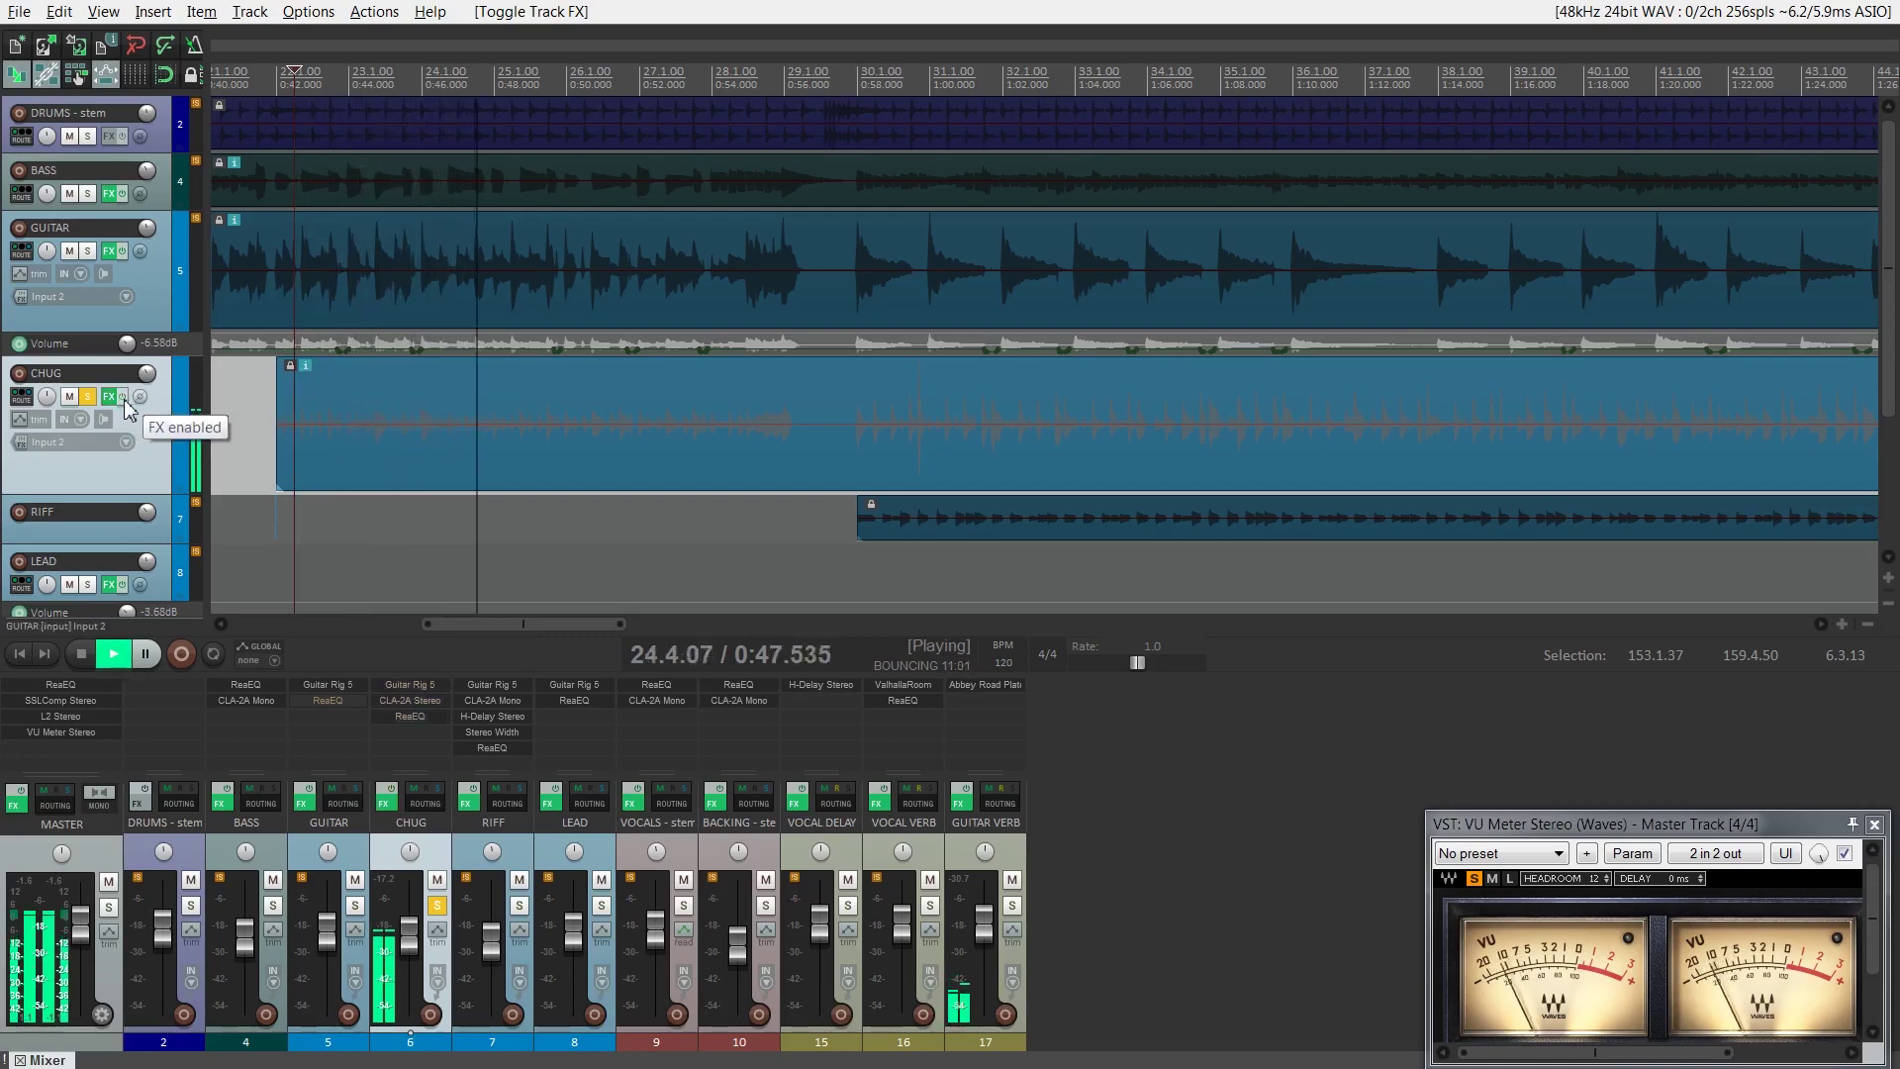
{"action": "left_click", "coordinate": [109, 396]}
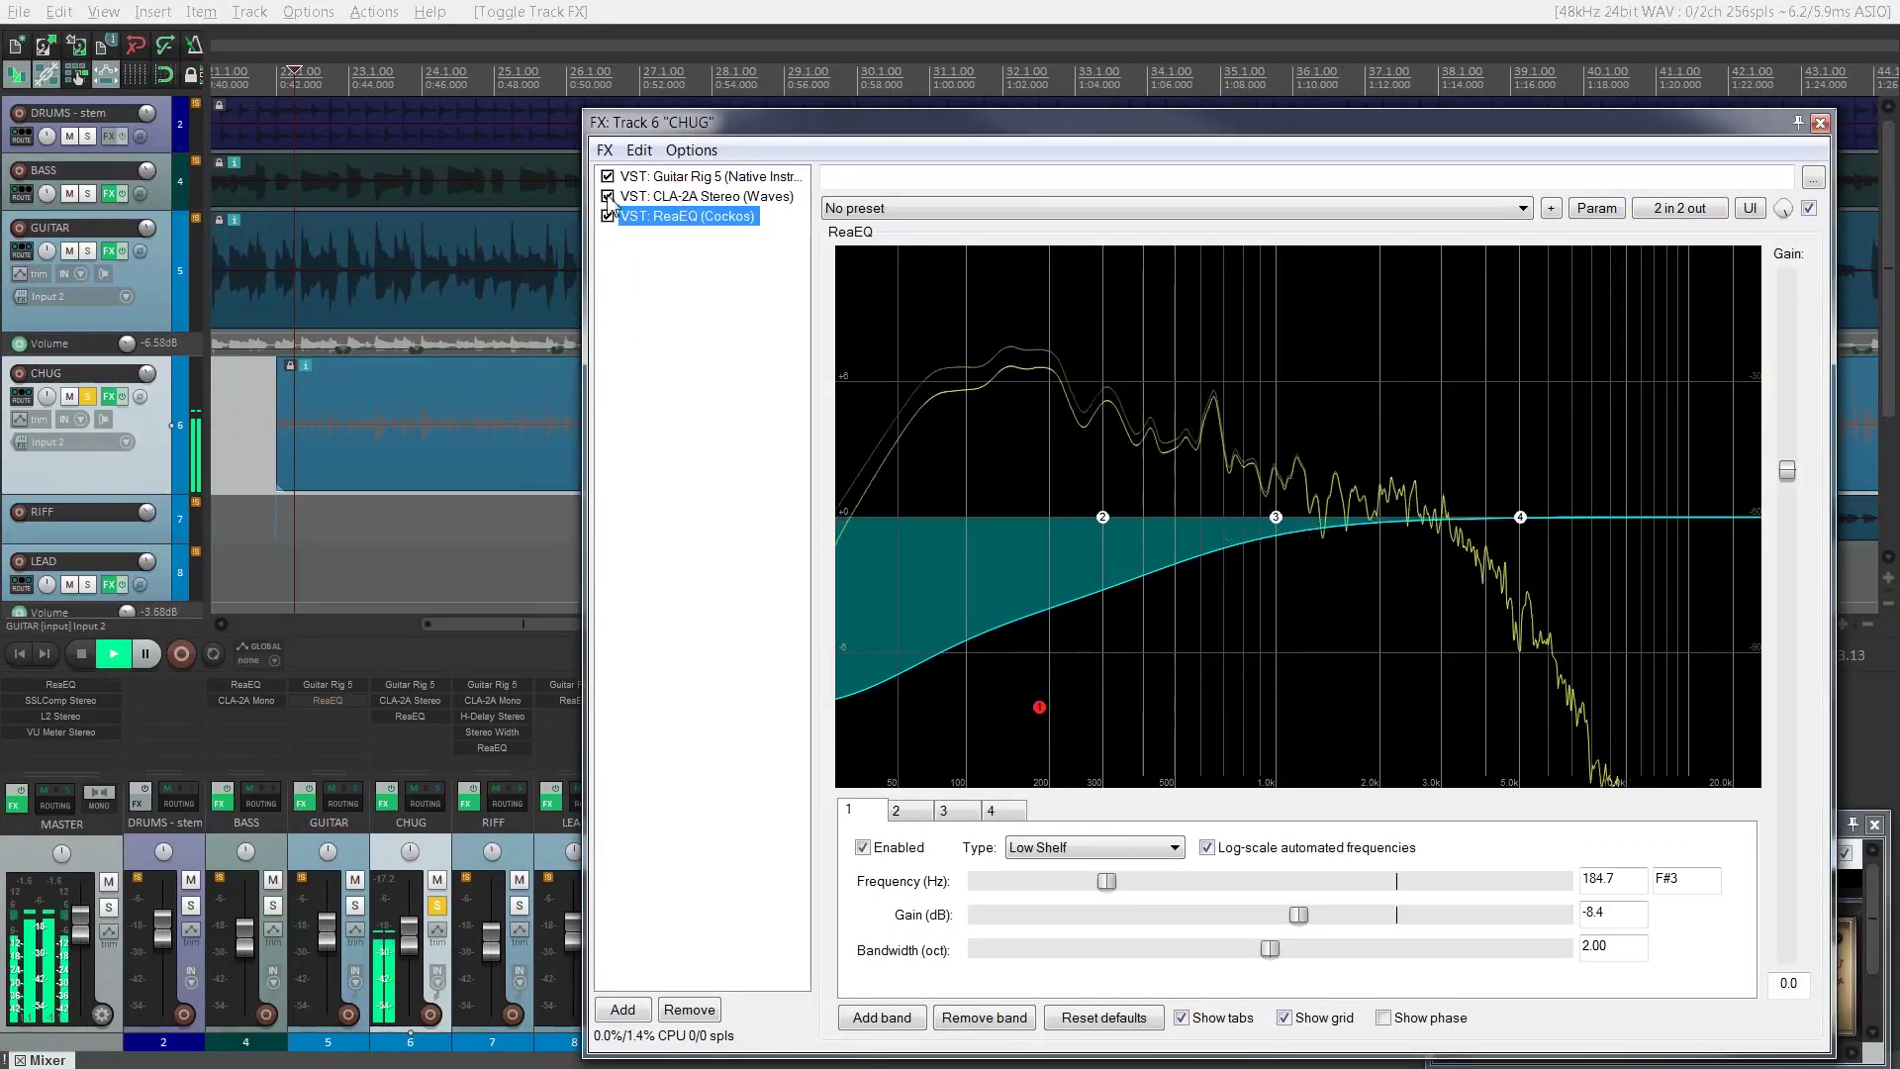
{"action": "key", "text": "space"}
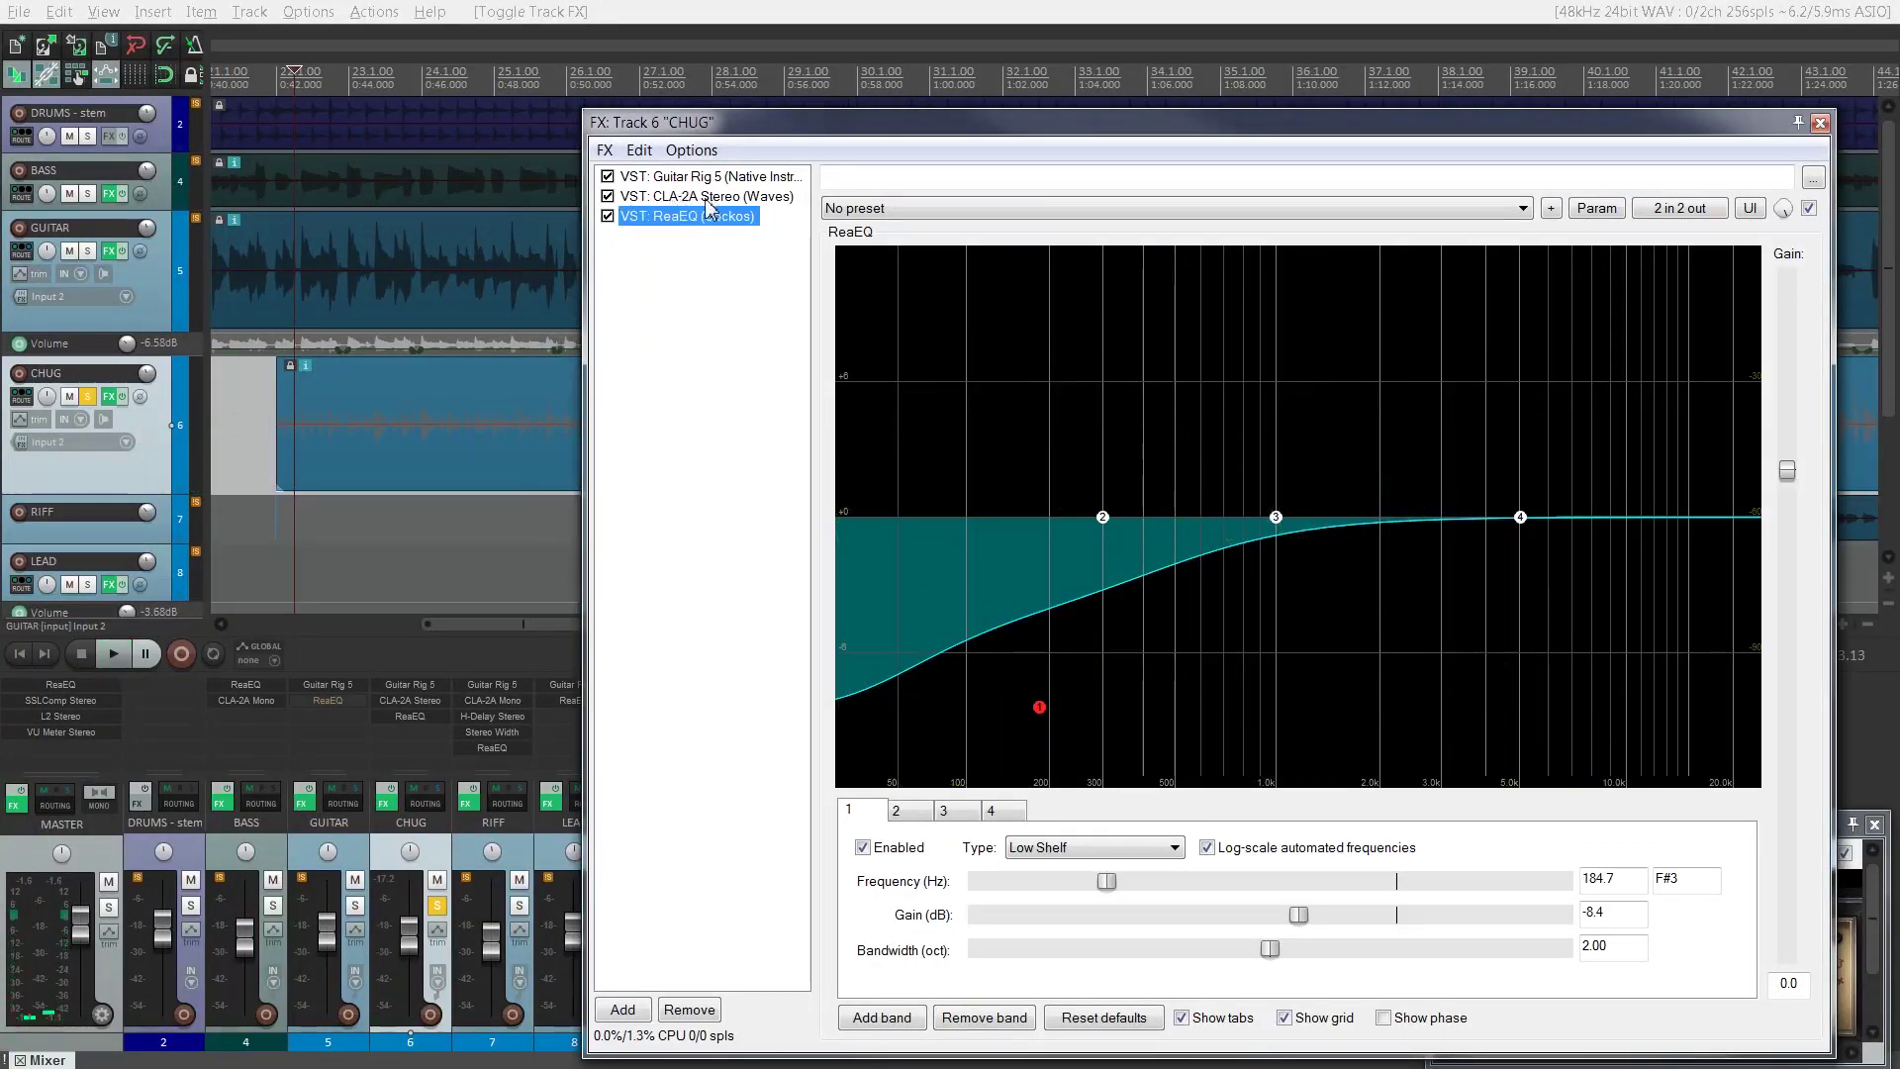
{"action": "left_click", "coordinate": [609, 197]}
{"action": "left_click", "coordinate": [608, 217]}
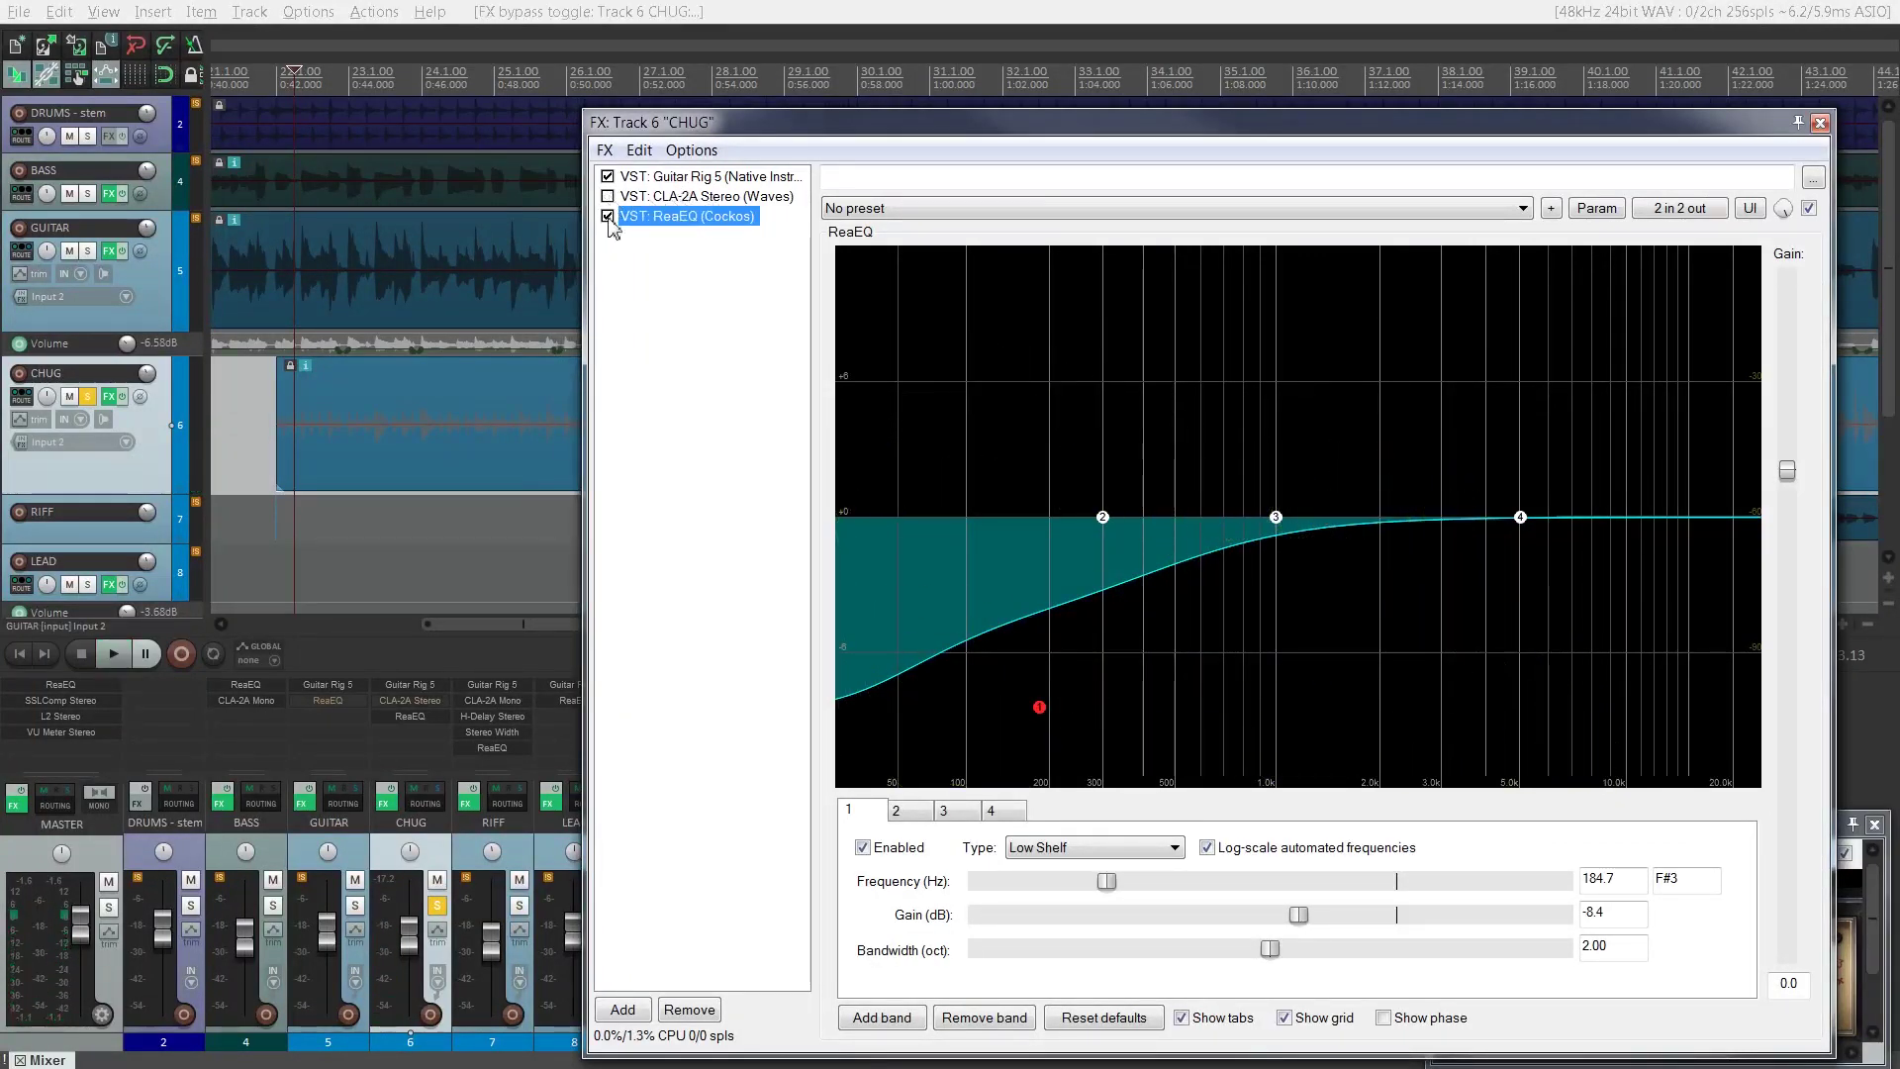
{"action": "left_click", "coordinate": [650, 179]}
{"action": "key", "text": "space"}
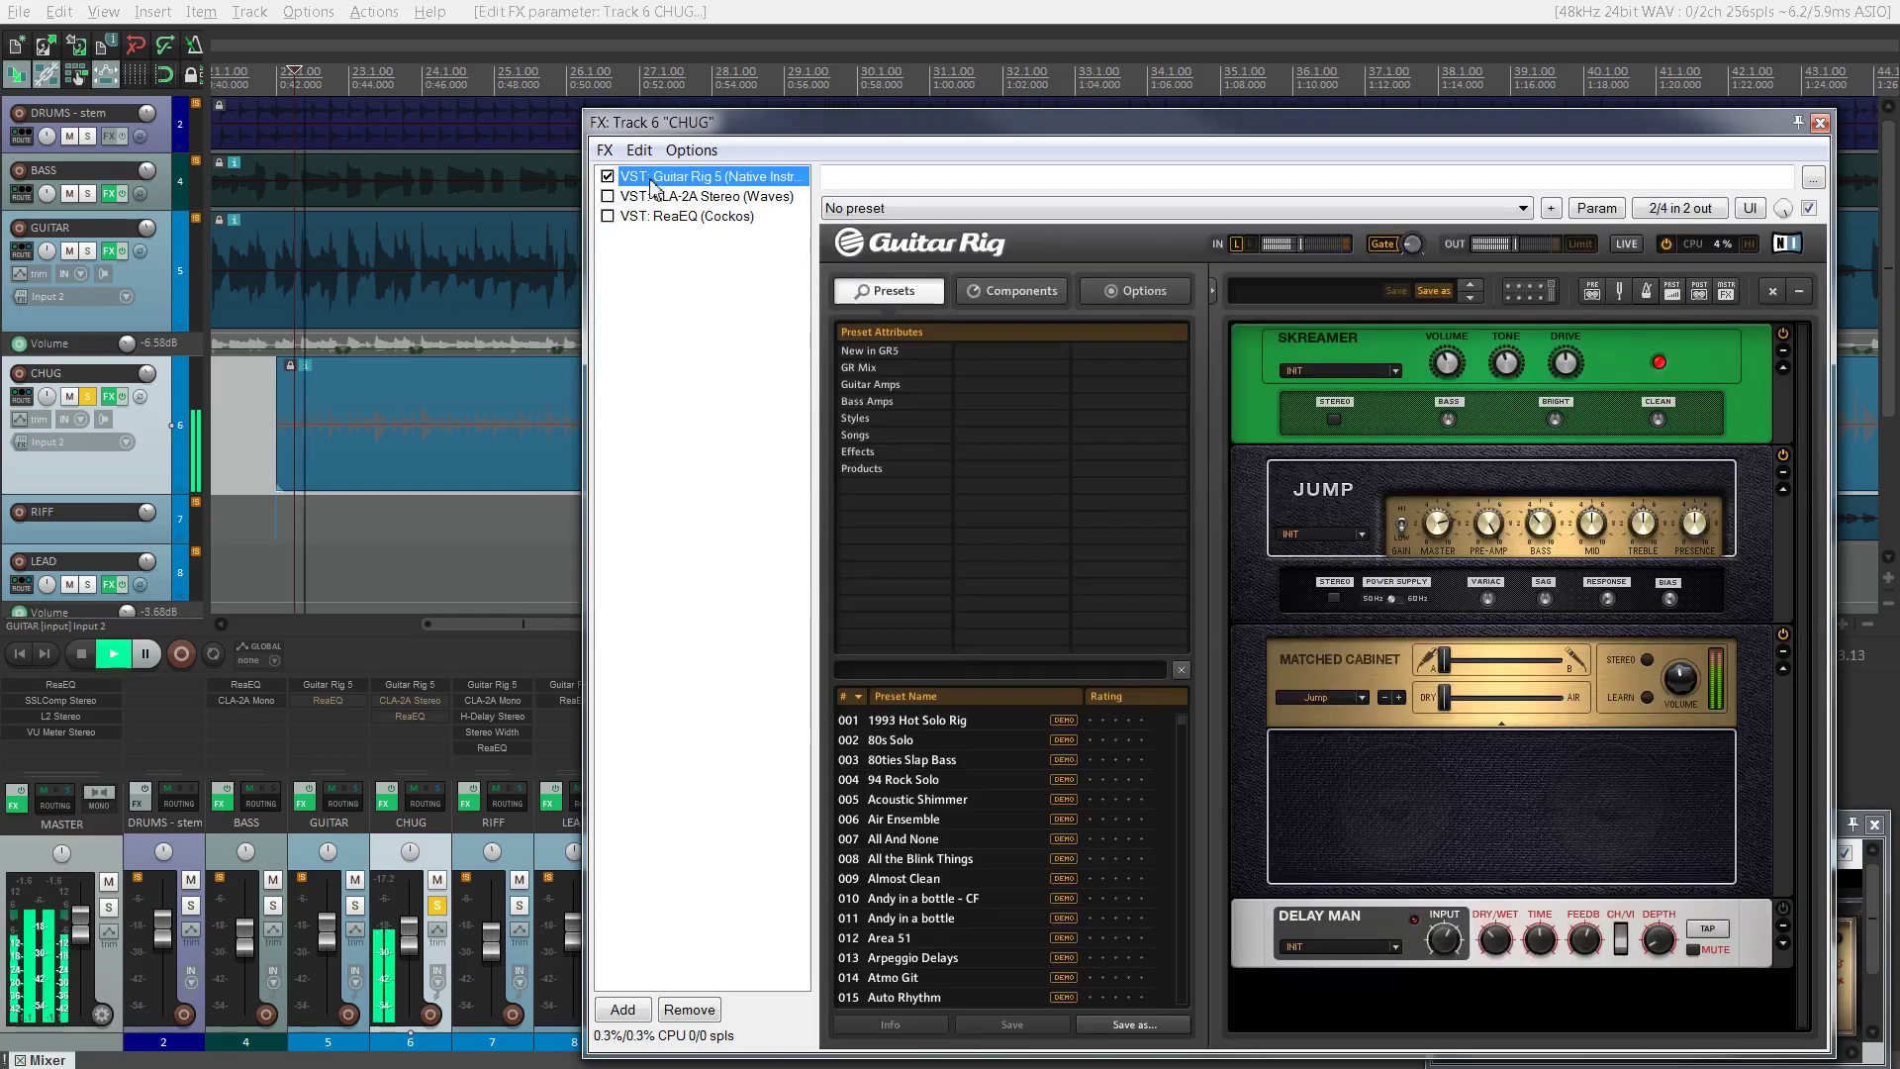
{"action": "left_click_drag", "start_coordinate": [767, 126], "coordinate": [579, 74]}
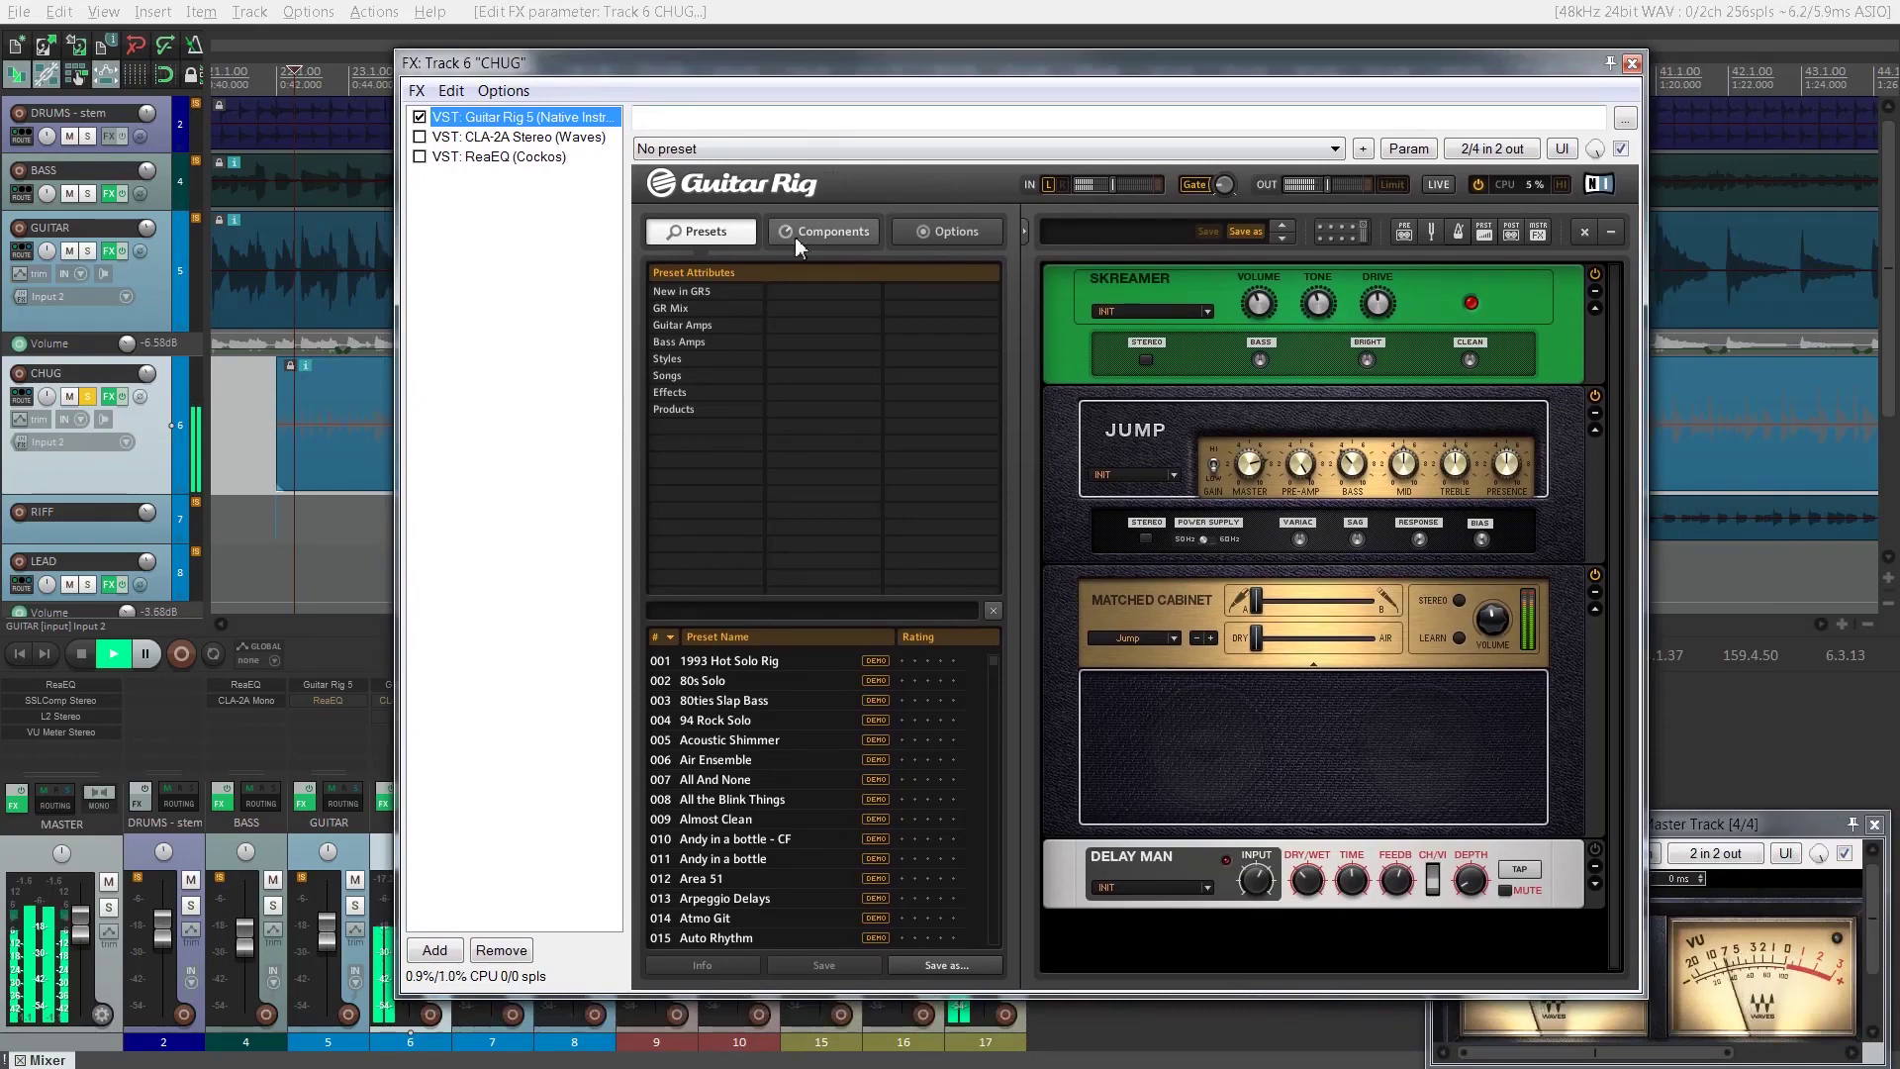
{"action": "key", "text": "space"}
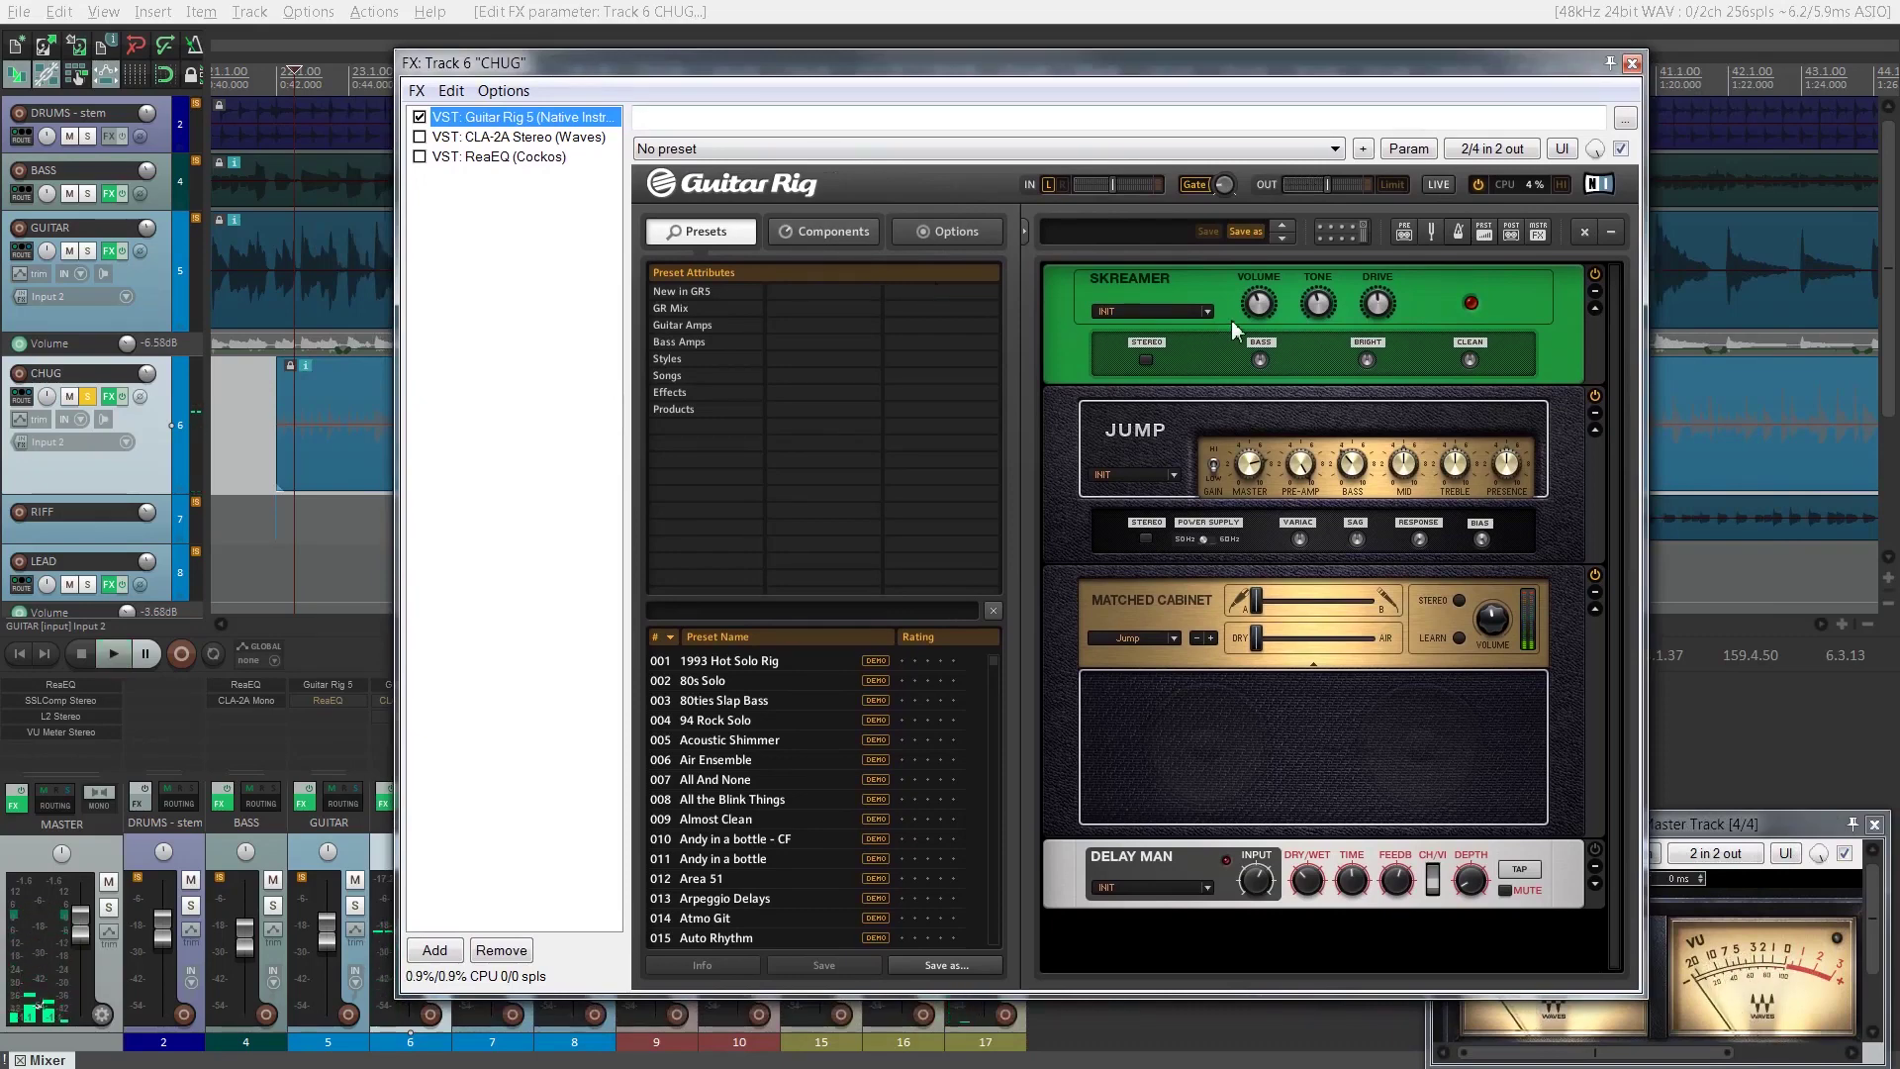
{"action": "left_click", "coordinate": [1597, 395]}
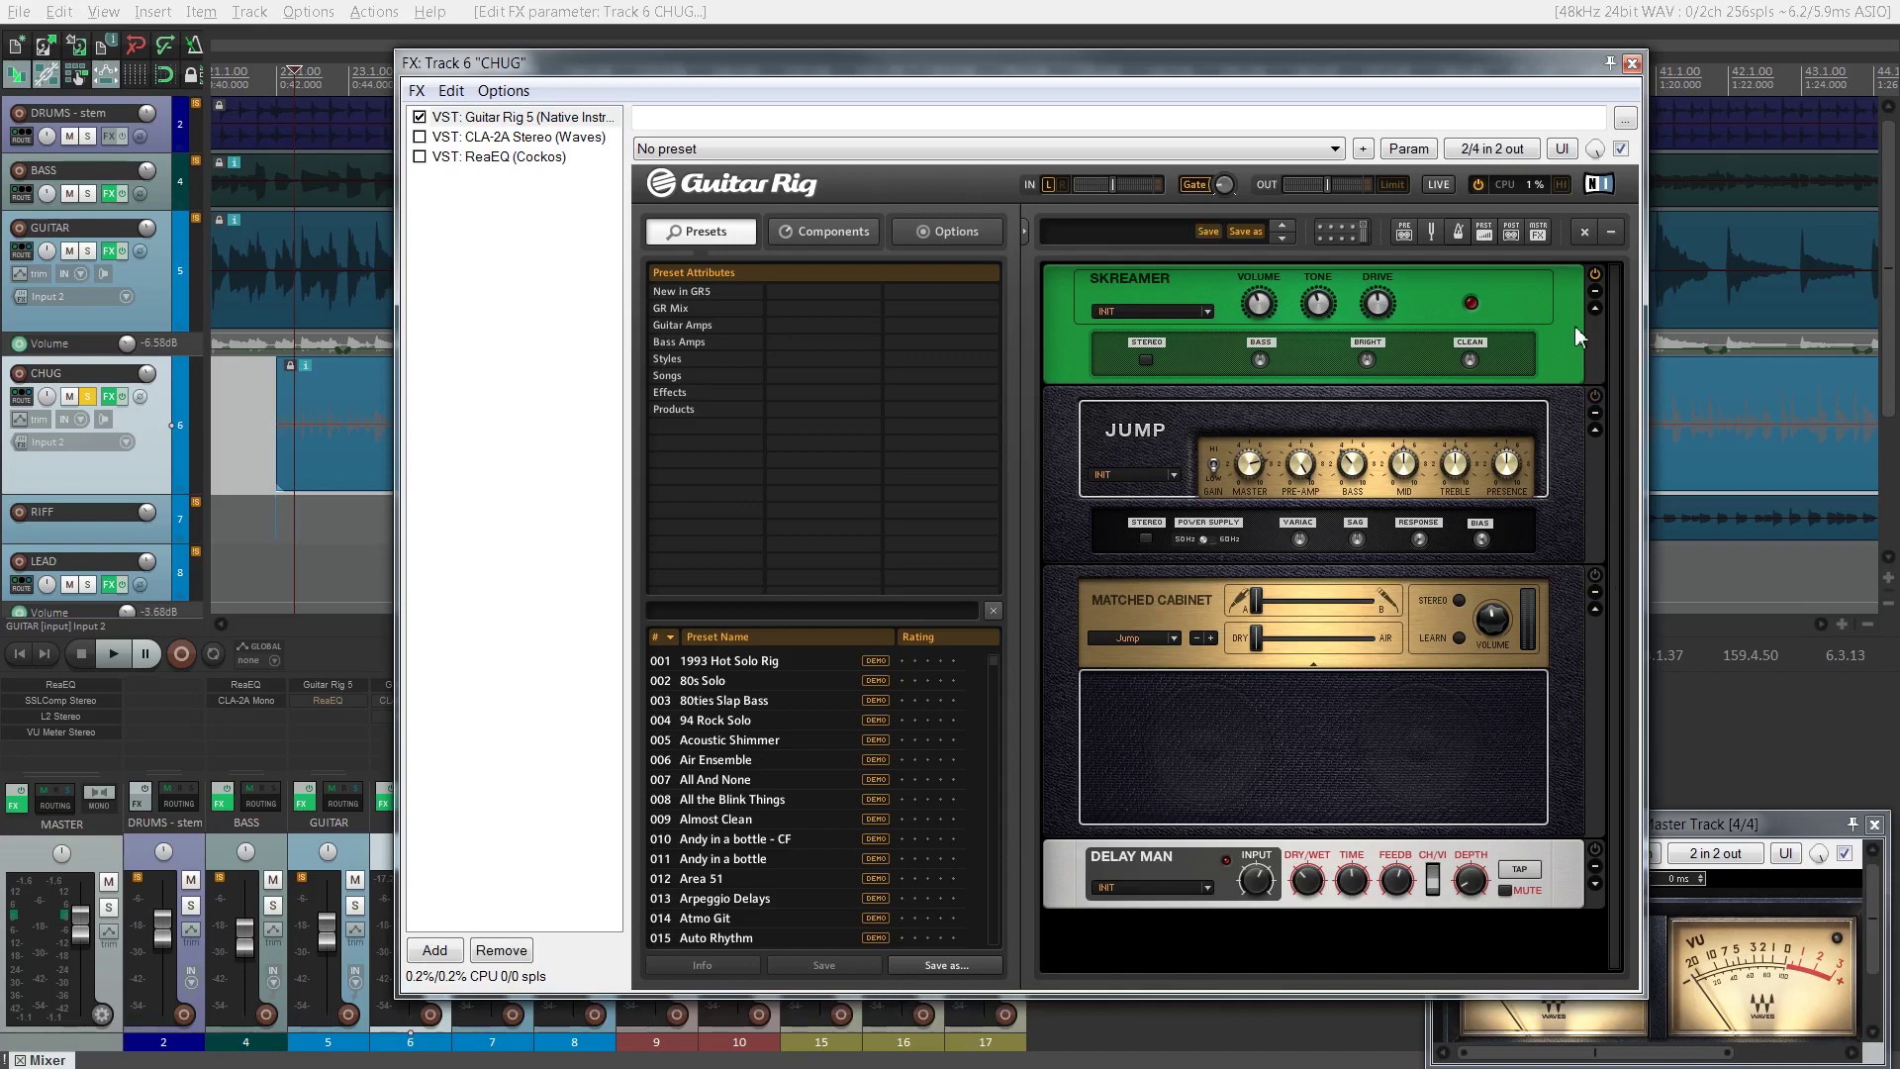
{"action": "key", "text": "space"}
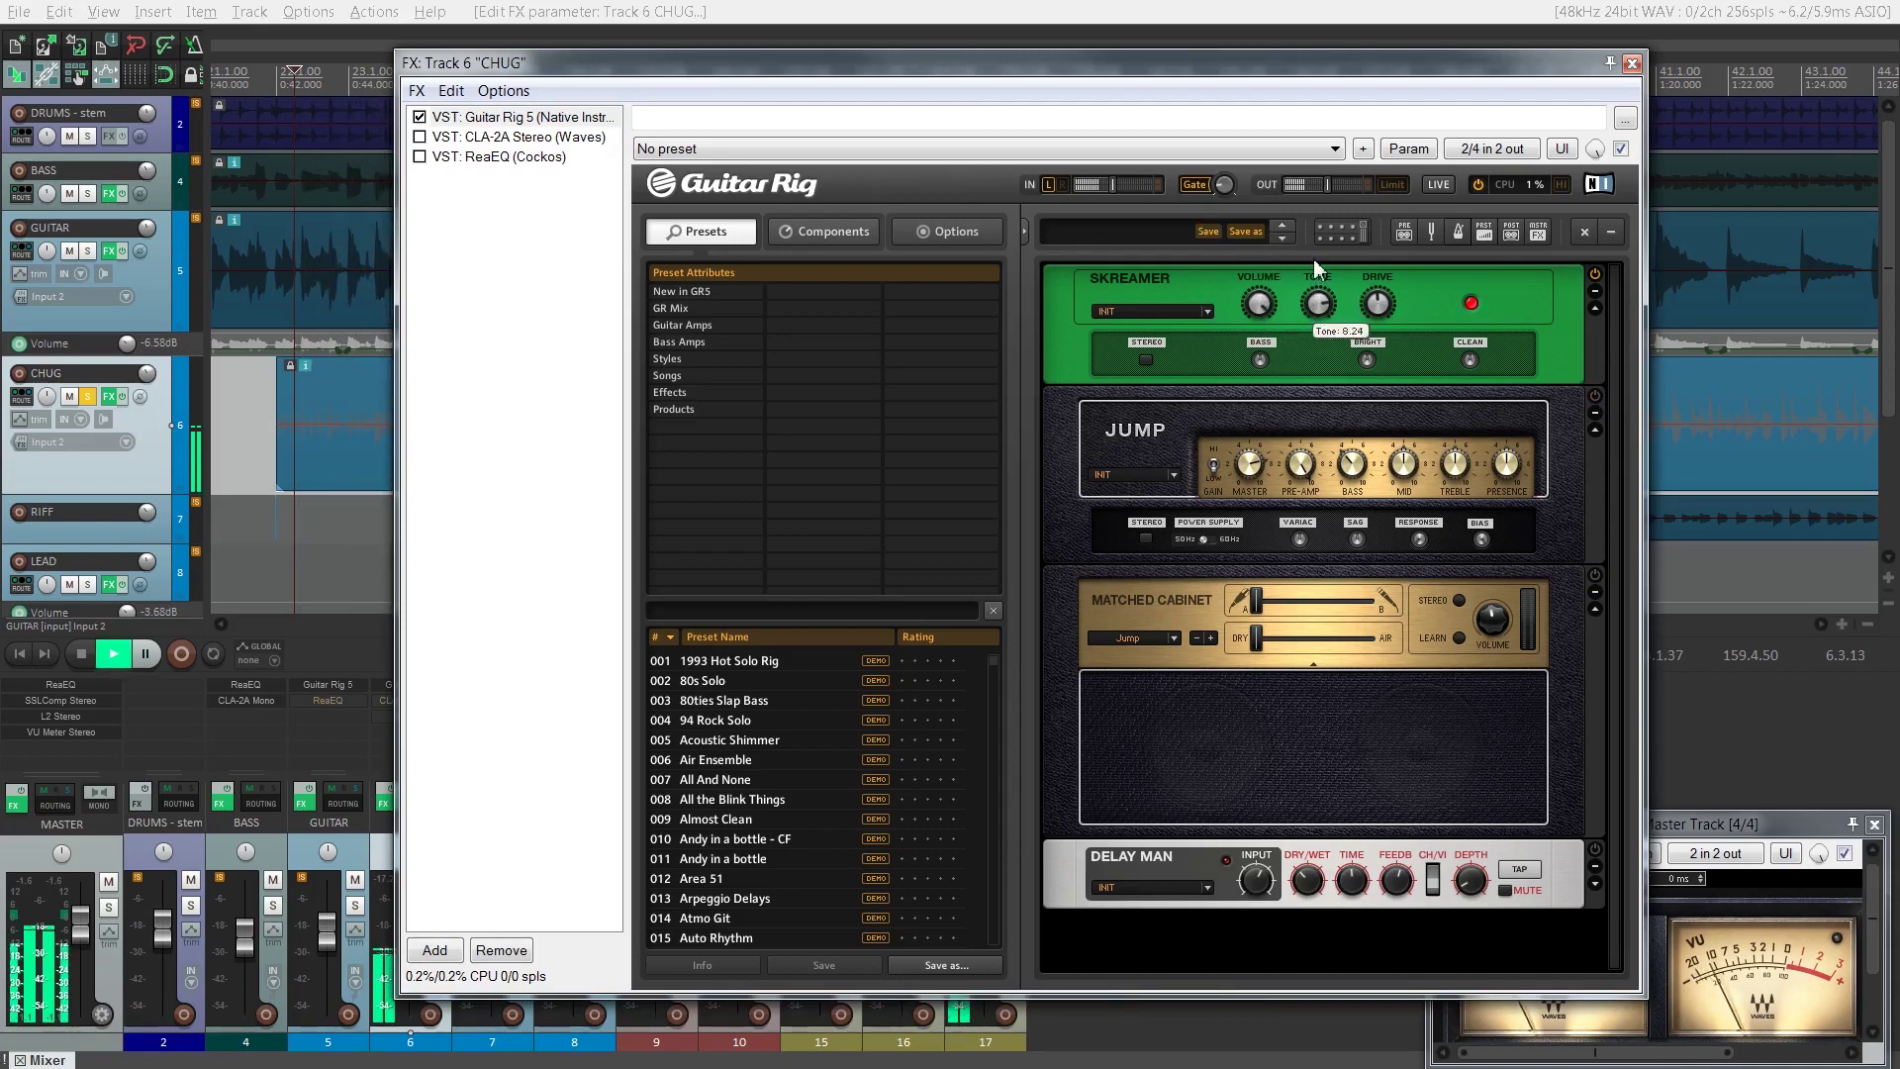
{"action": "mouse_move", "coordinate": [1376, 284]}
{"action": "mouse_move", "coordinate": [1313, 883]}
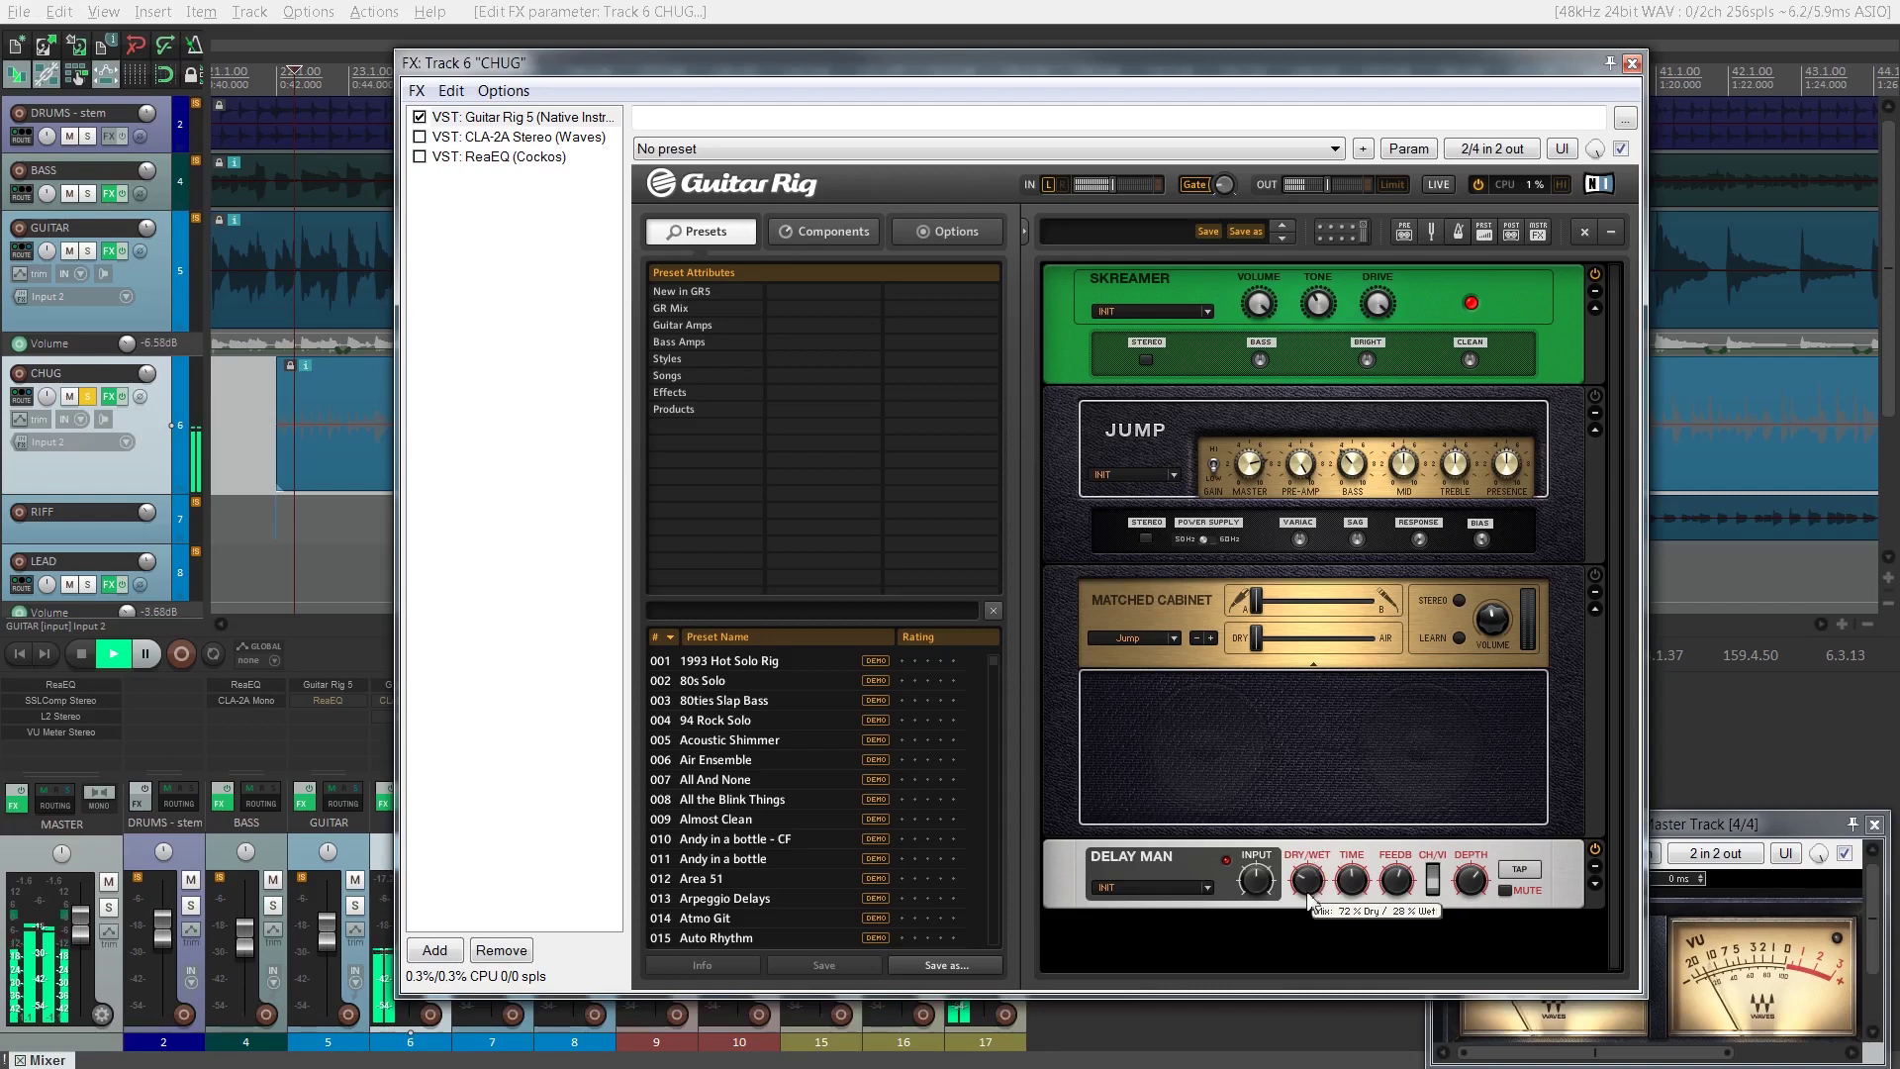
{"action": "key", "text": "space"}
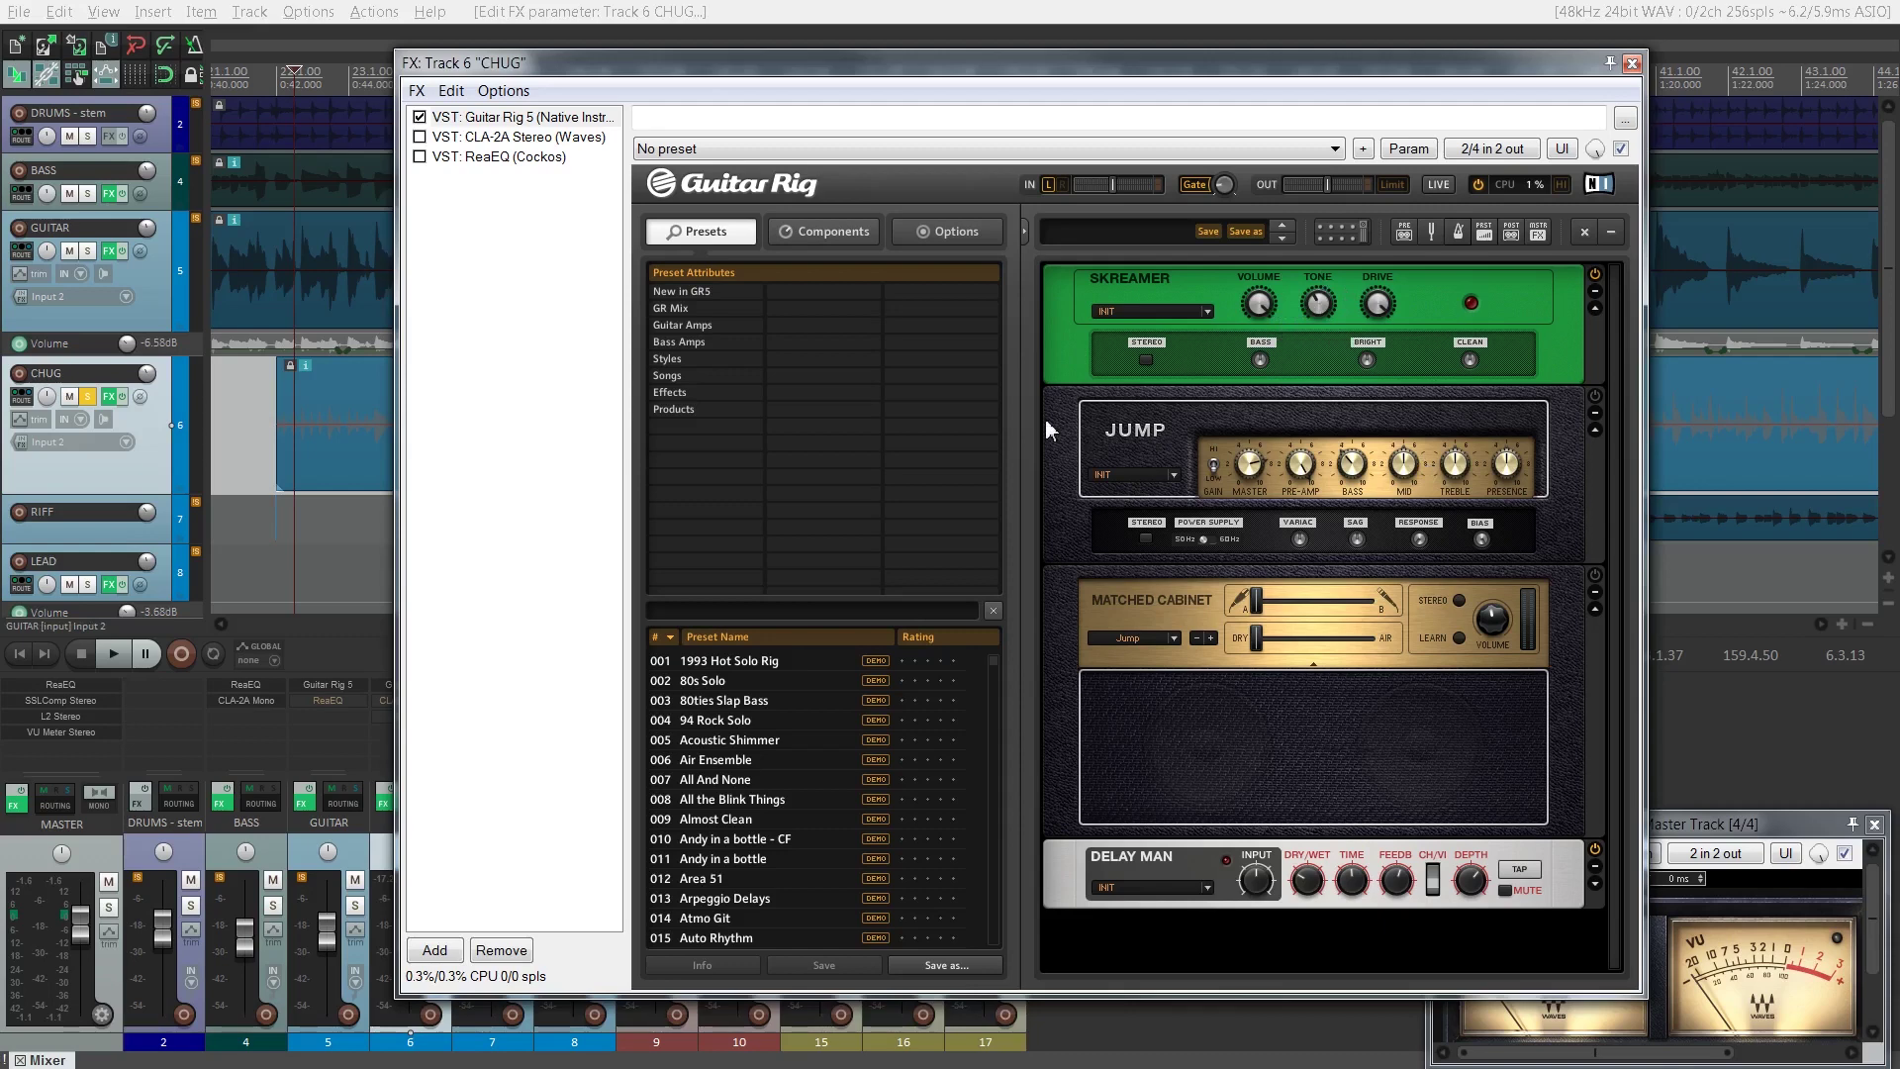
Move Delay Man above the Jump amp and add a Tube Compressor at the rack's top
{"action": "left_click", "coordinate": [834, 233]}
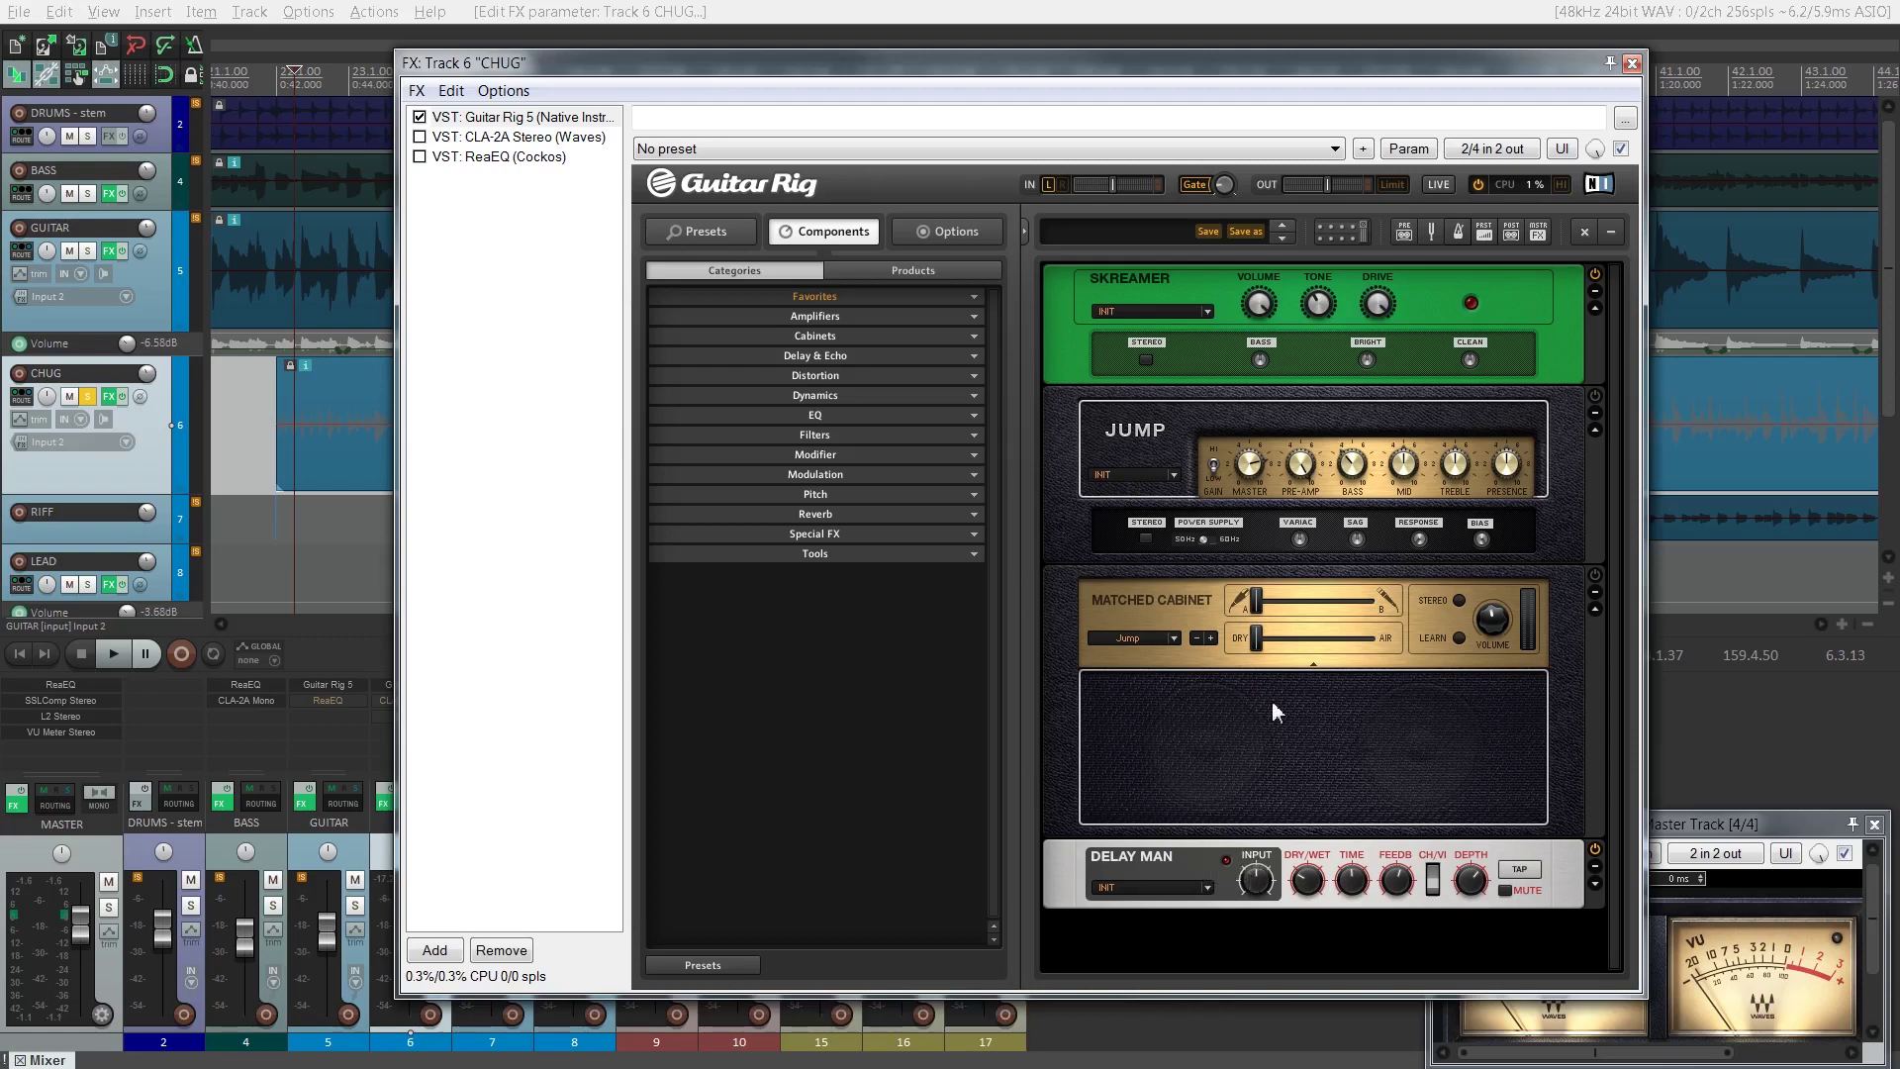
{"action": "left_click_drag", "start_coordinate": [1370, 867], "coordinate": [1384, 408]}
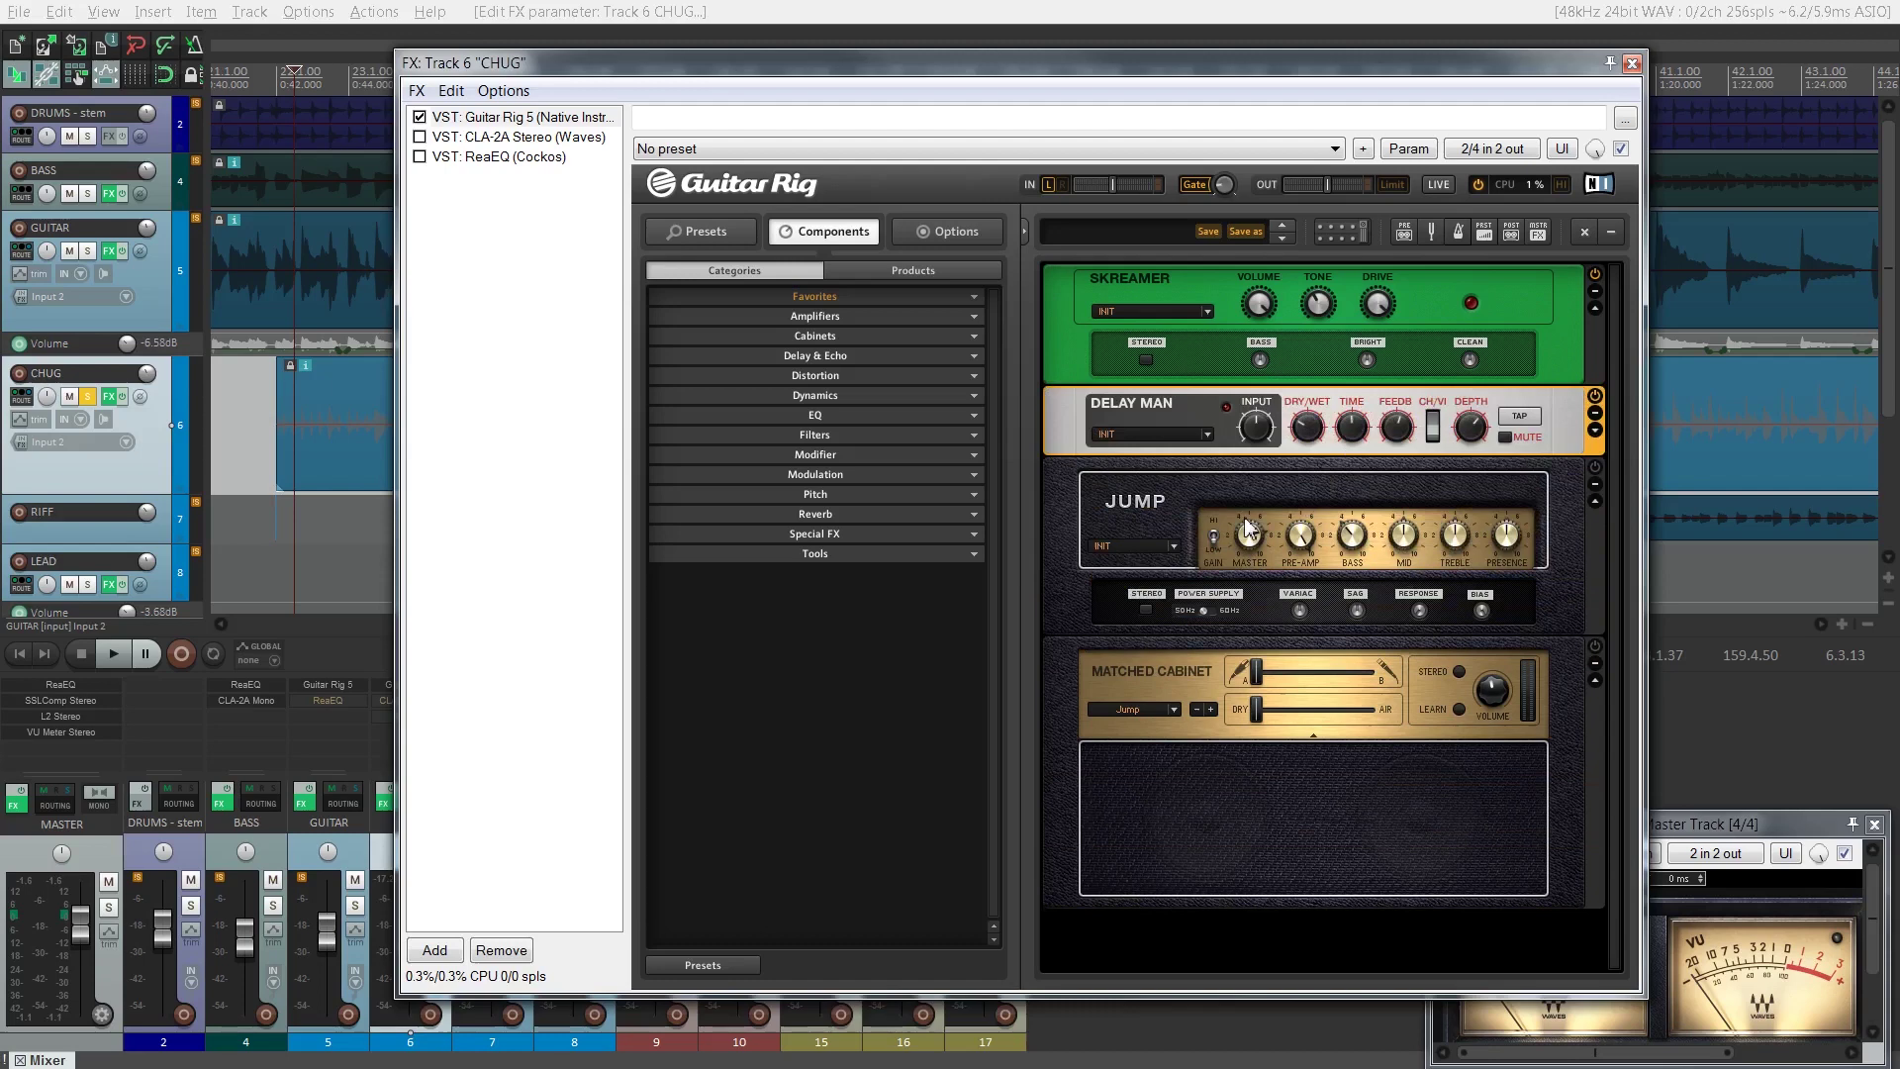
{"action": "left_click", "coordinate": [889, 396]}
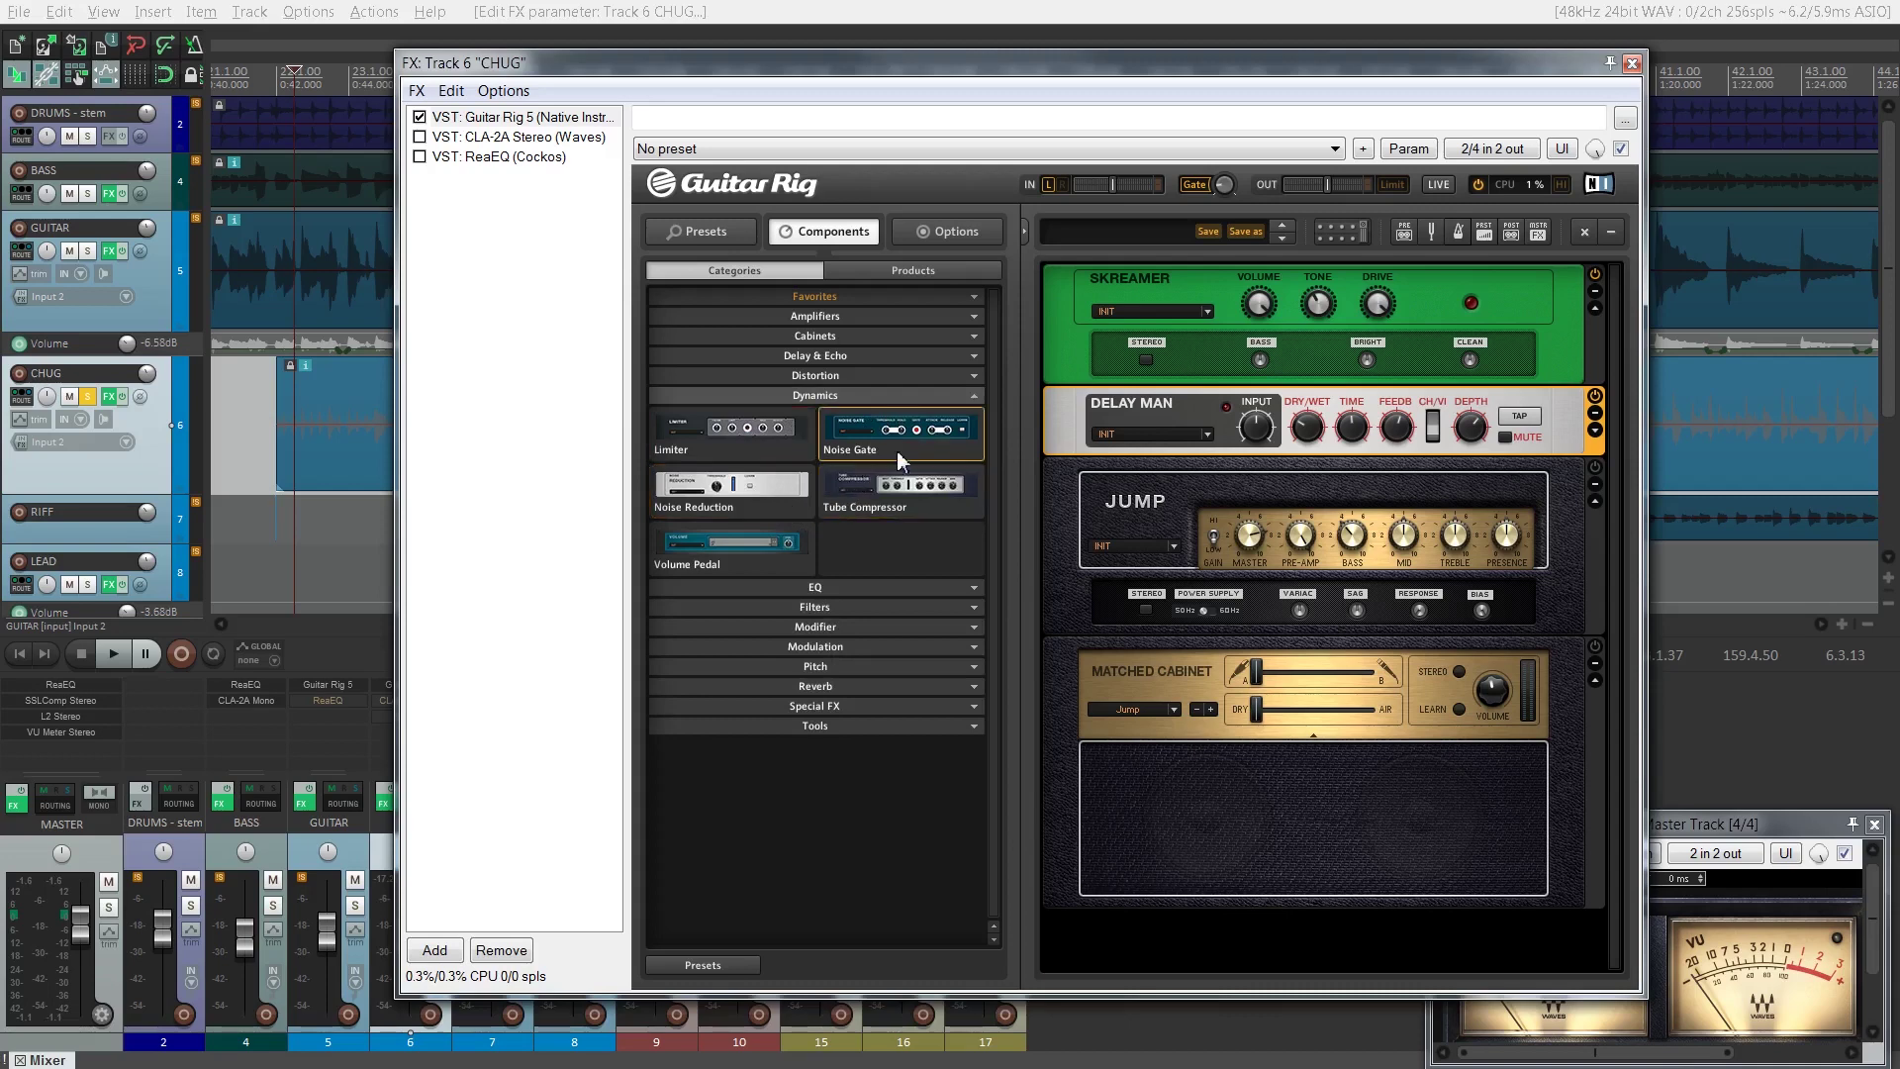
{"action": "left_click_drag", "start_coordinate": [857, 482], "coordinate": [1197, 467]}
{"action": "key", "text": "space"}
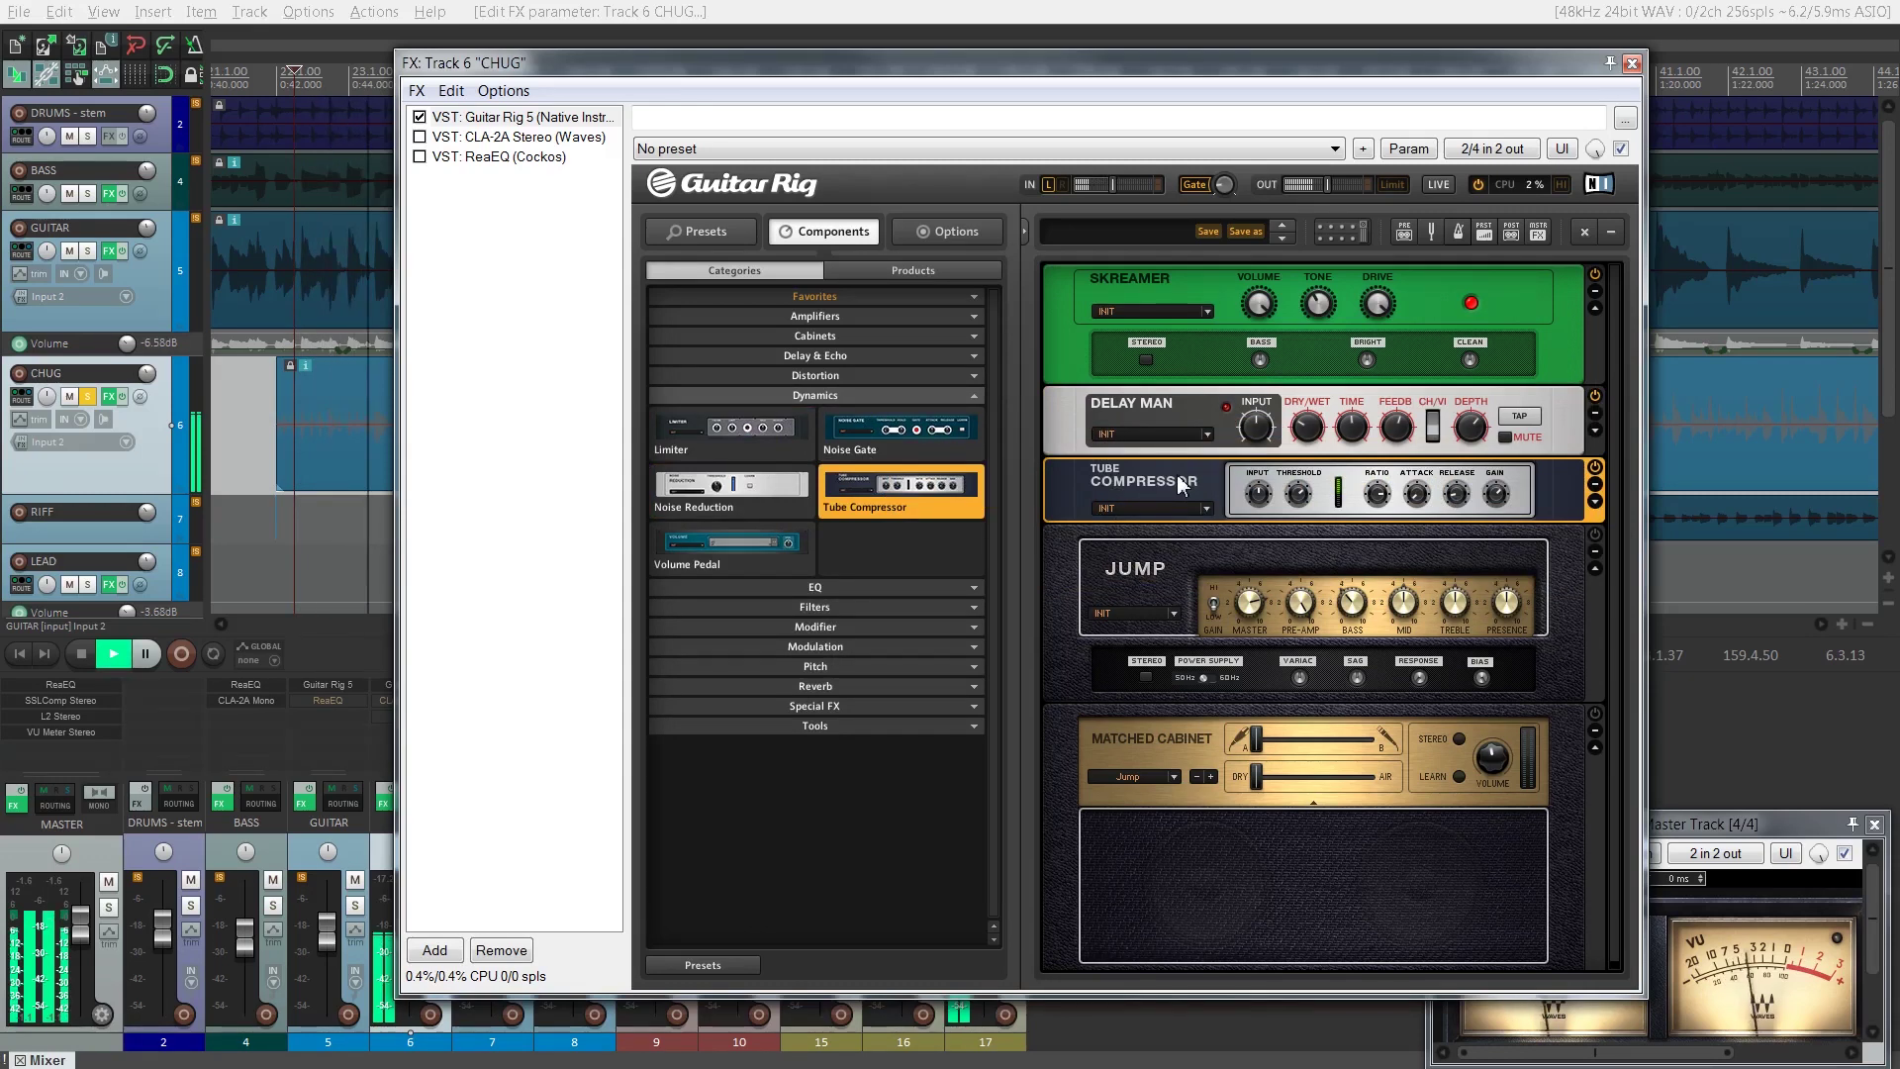
{"action": "left_click_drag", "start_coordinate": [1334, 487], "coordinate": [1346, 280]}
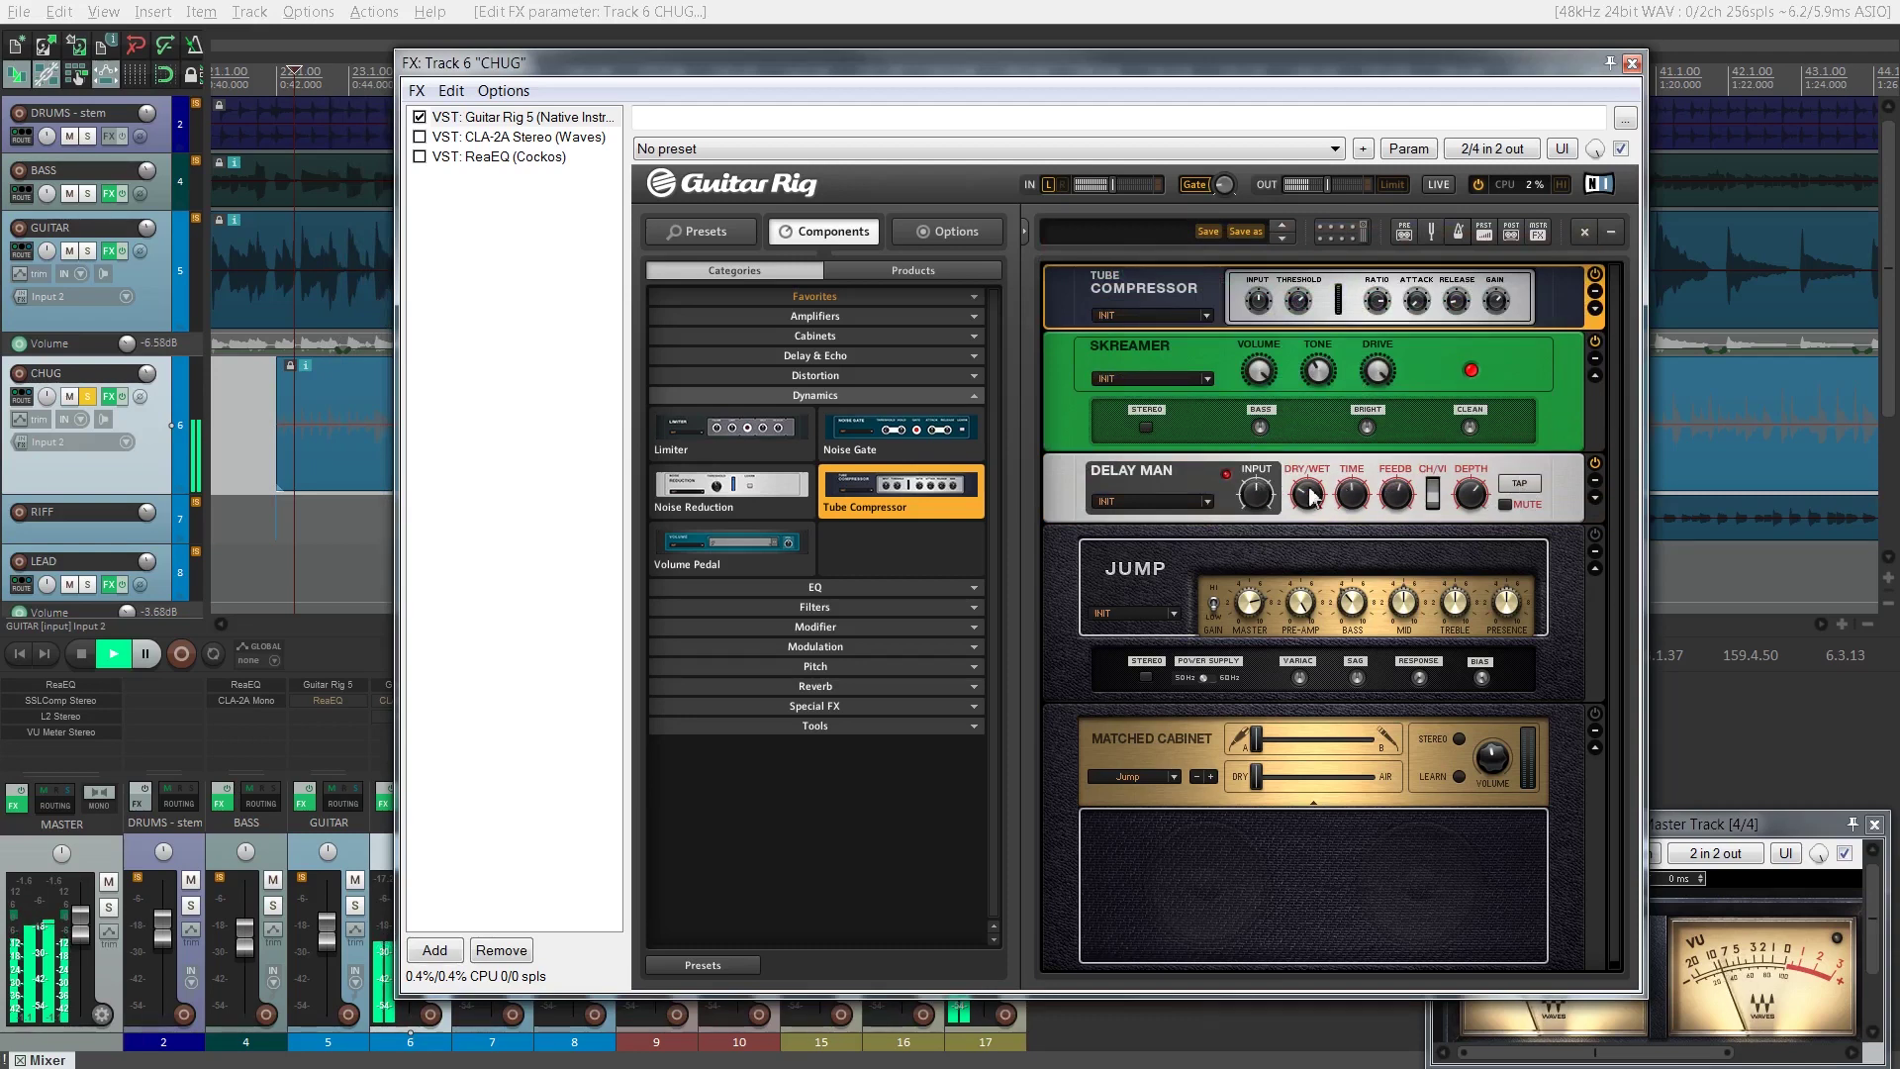
Lower Skreamer drive to 3.12 and volume to 6.12, and set Jump master volume to 4.36
{"action": "mouse_move", "coordinate": [1306, 498]}
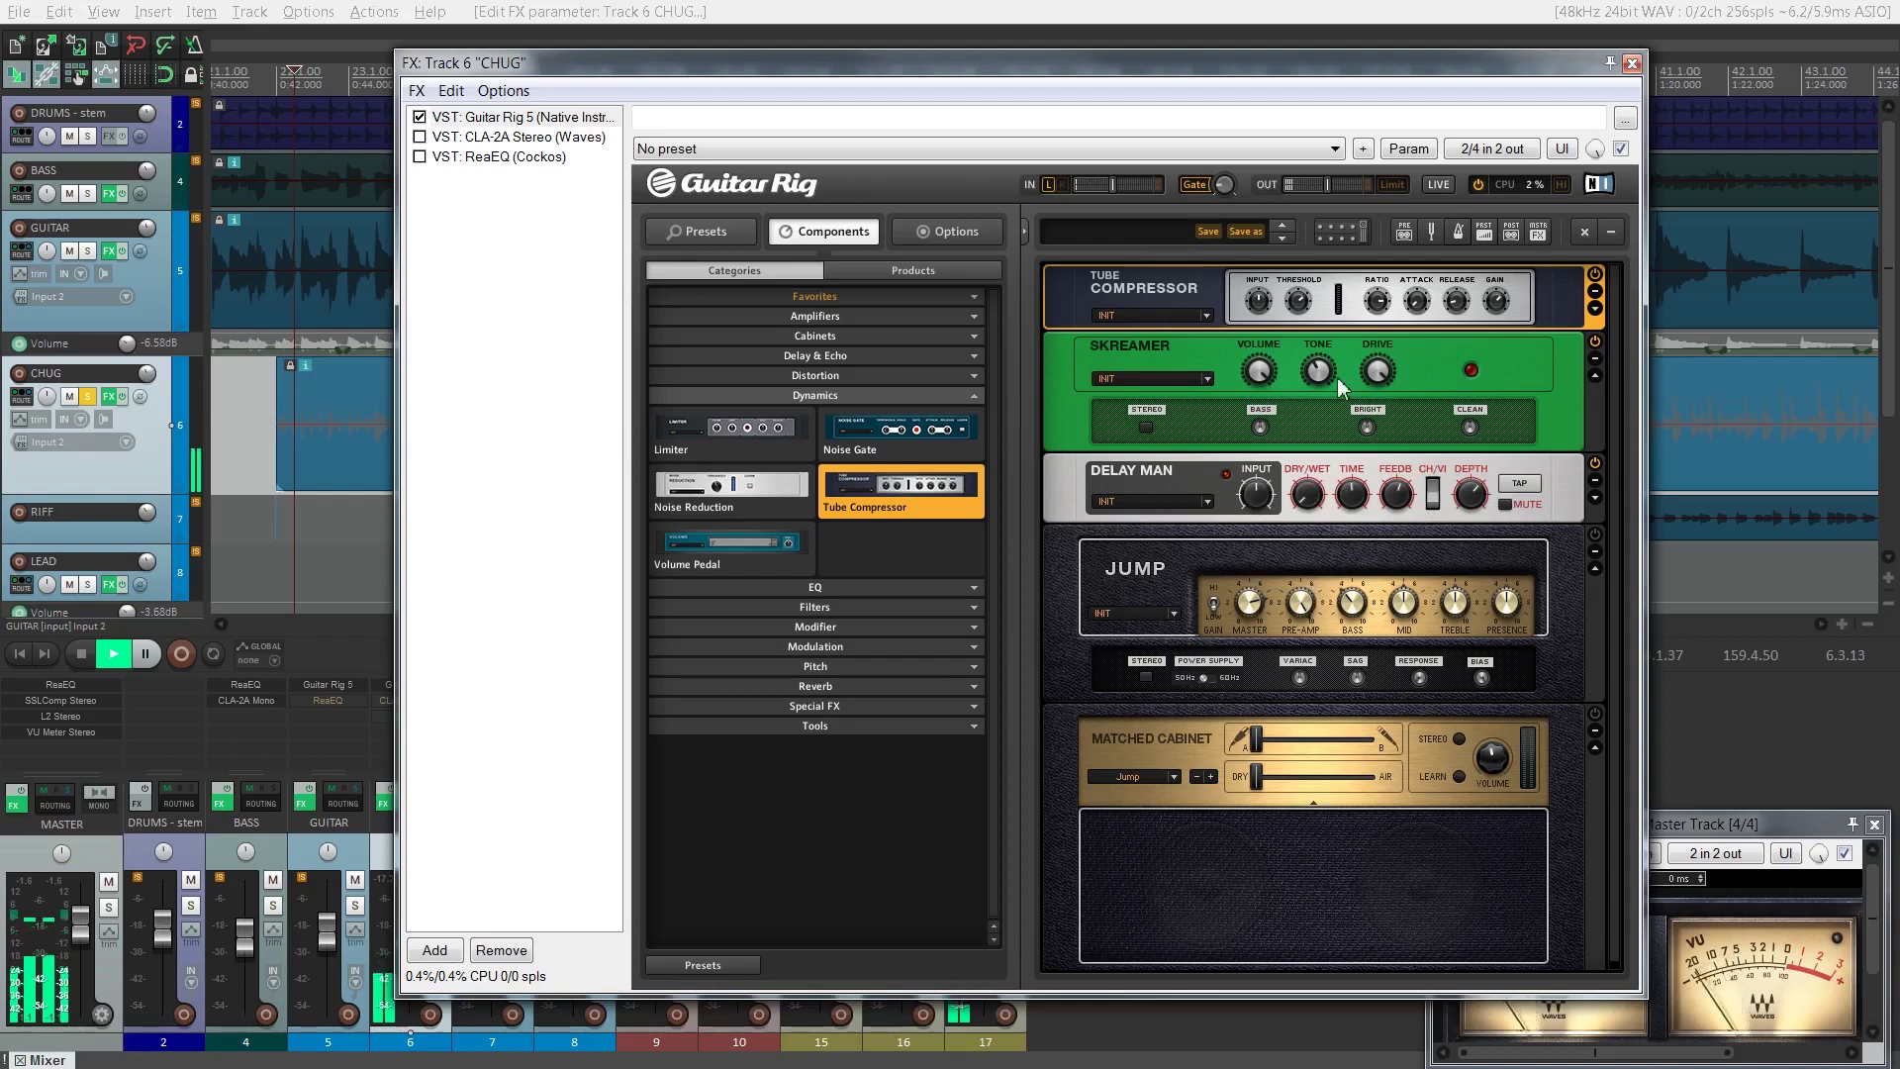
{"action": "left_click_drag", "start_coordinate": [1361, 374], "coordinate": [1348, 457]}
{"action": "left_click_drag", "start_coordinate": [1258, 374], "coordinate": [1257, 424]}
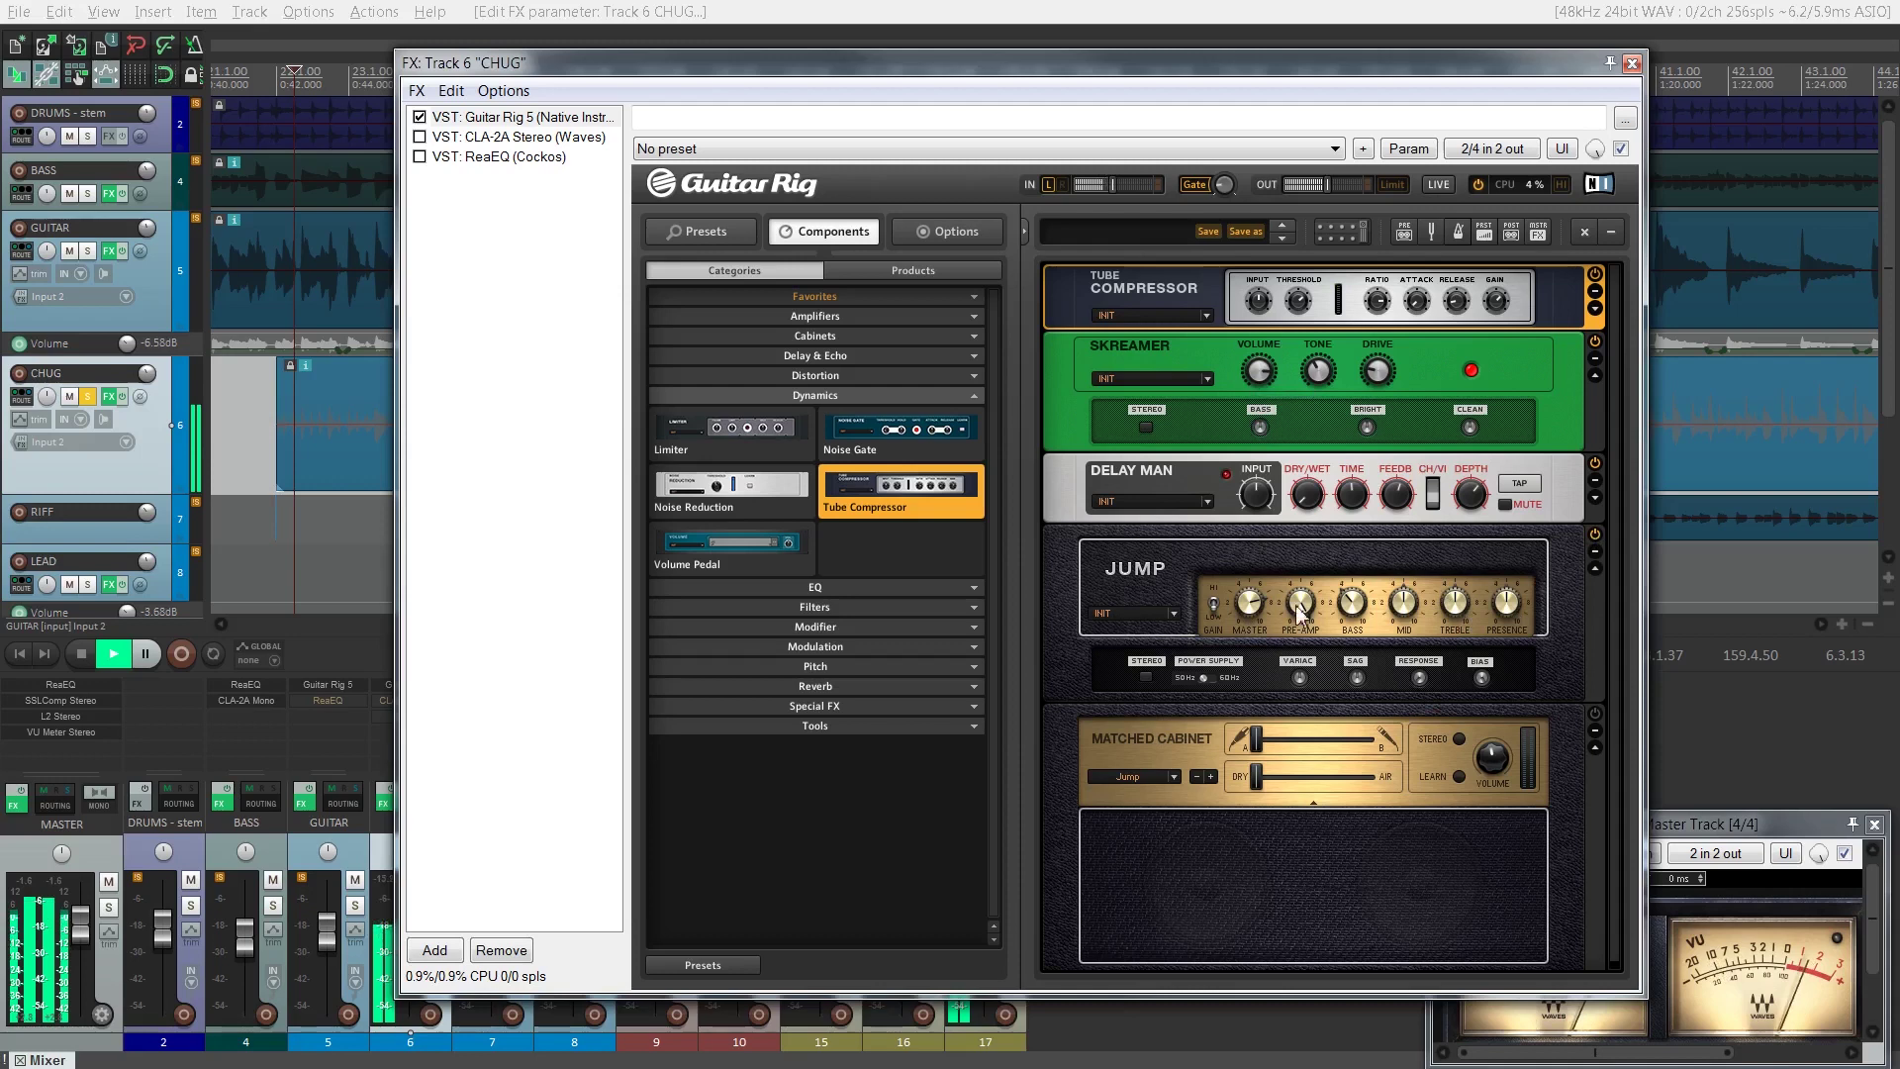
{"action": "left_click_drag", "start_coordinate": [1250, 602], "coordinate": [1262, 656]}
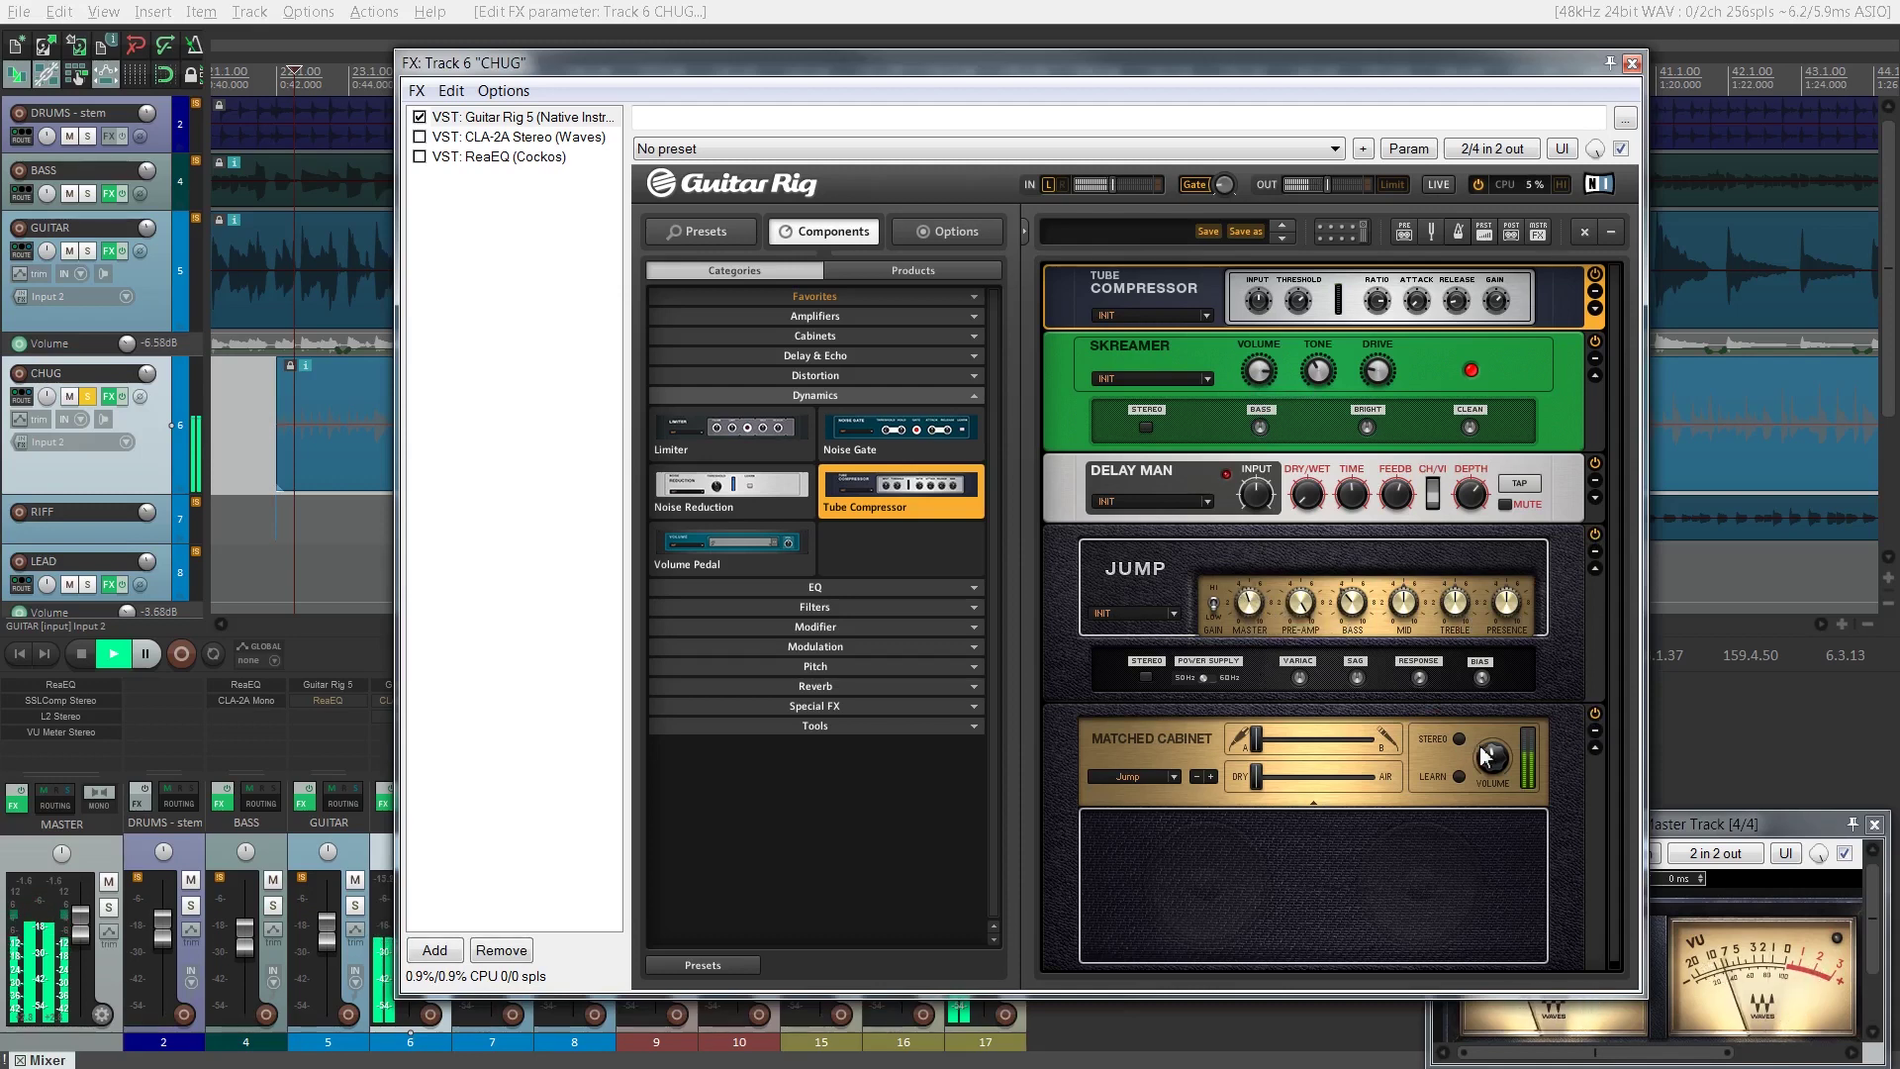
{"action": "mouse_move", "coordinate": [1488, 762]}
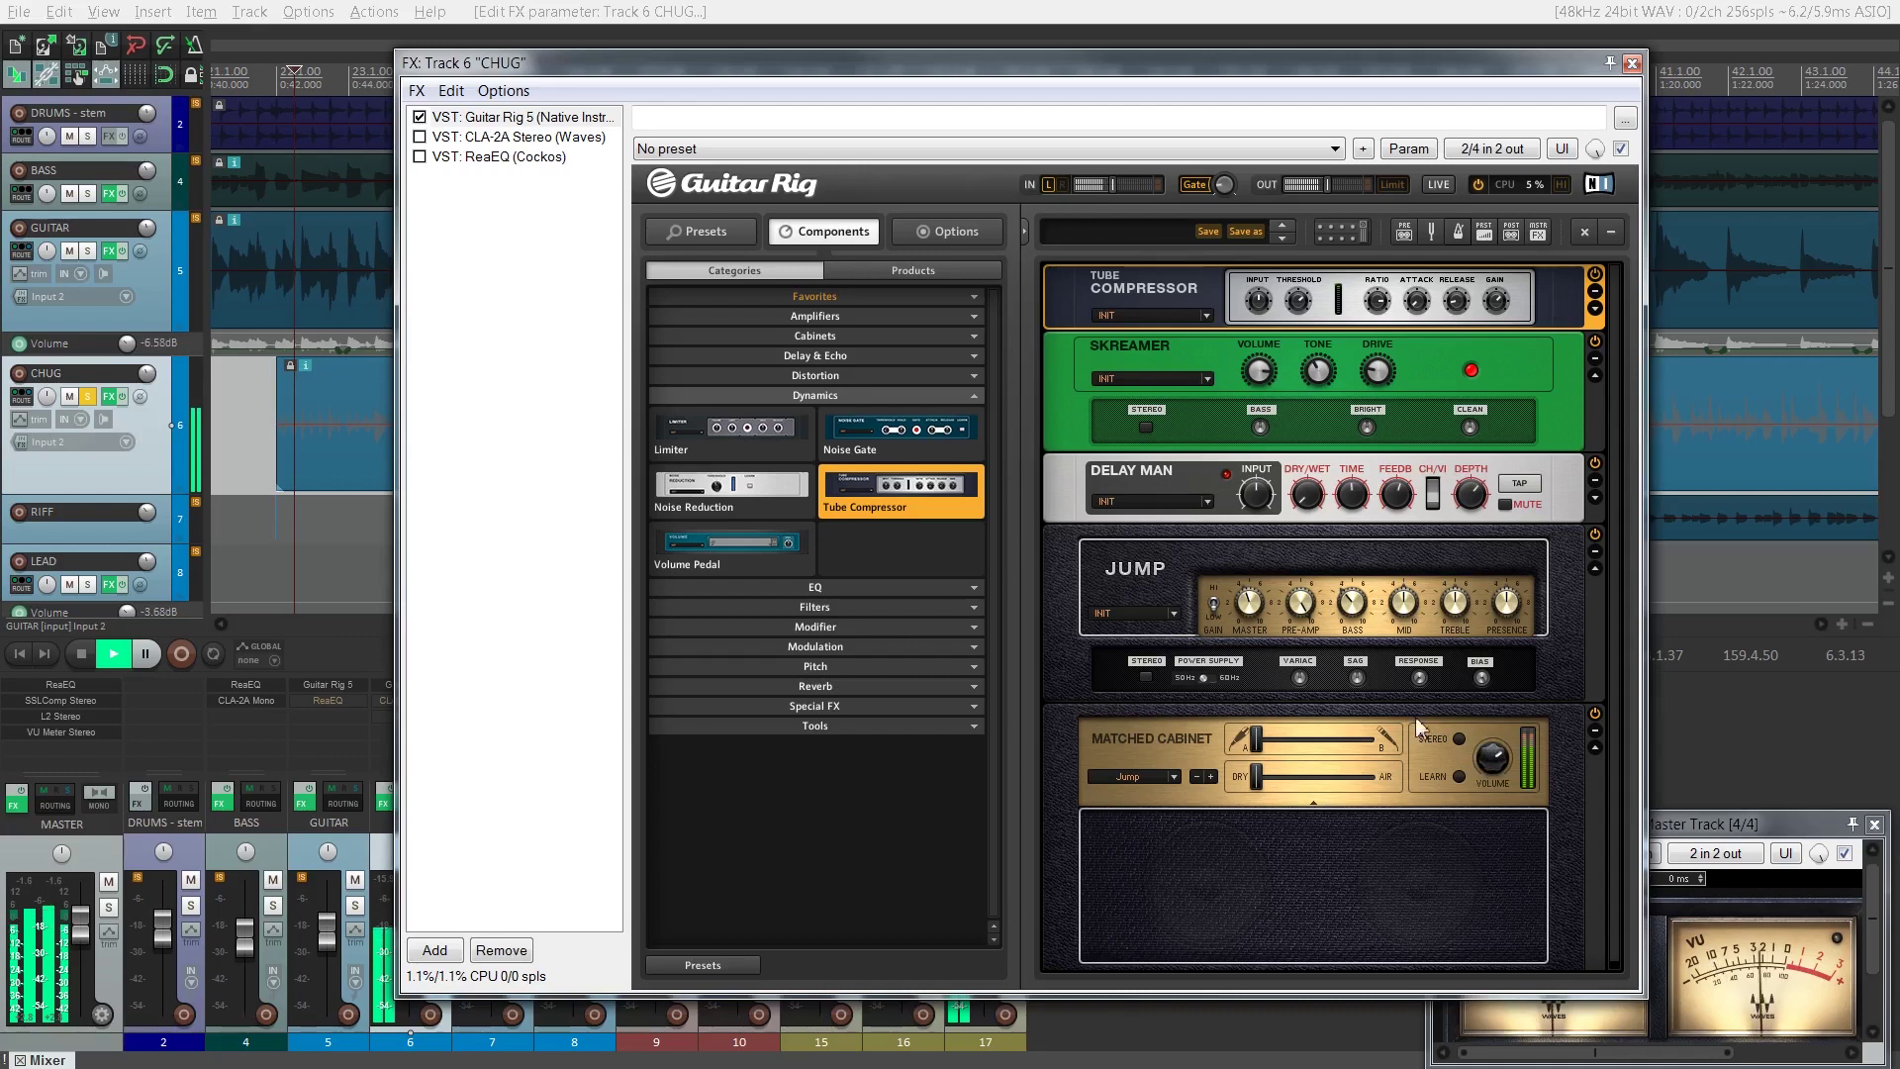
{"action": "key", "text": "space"}
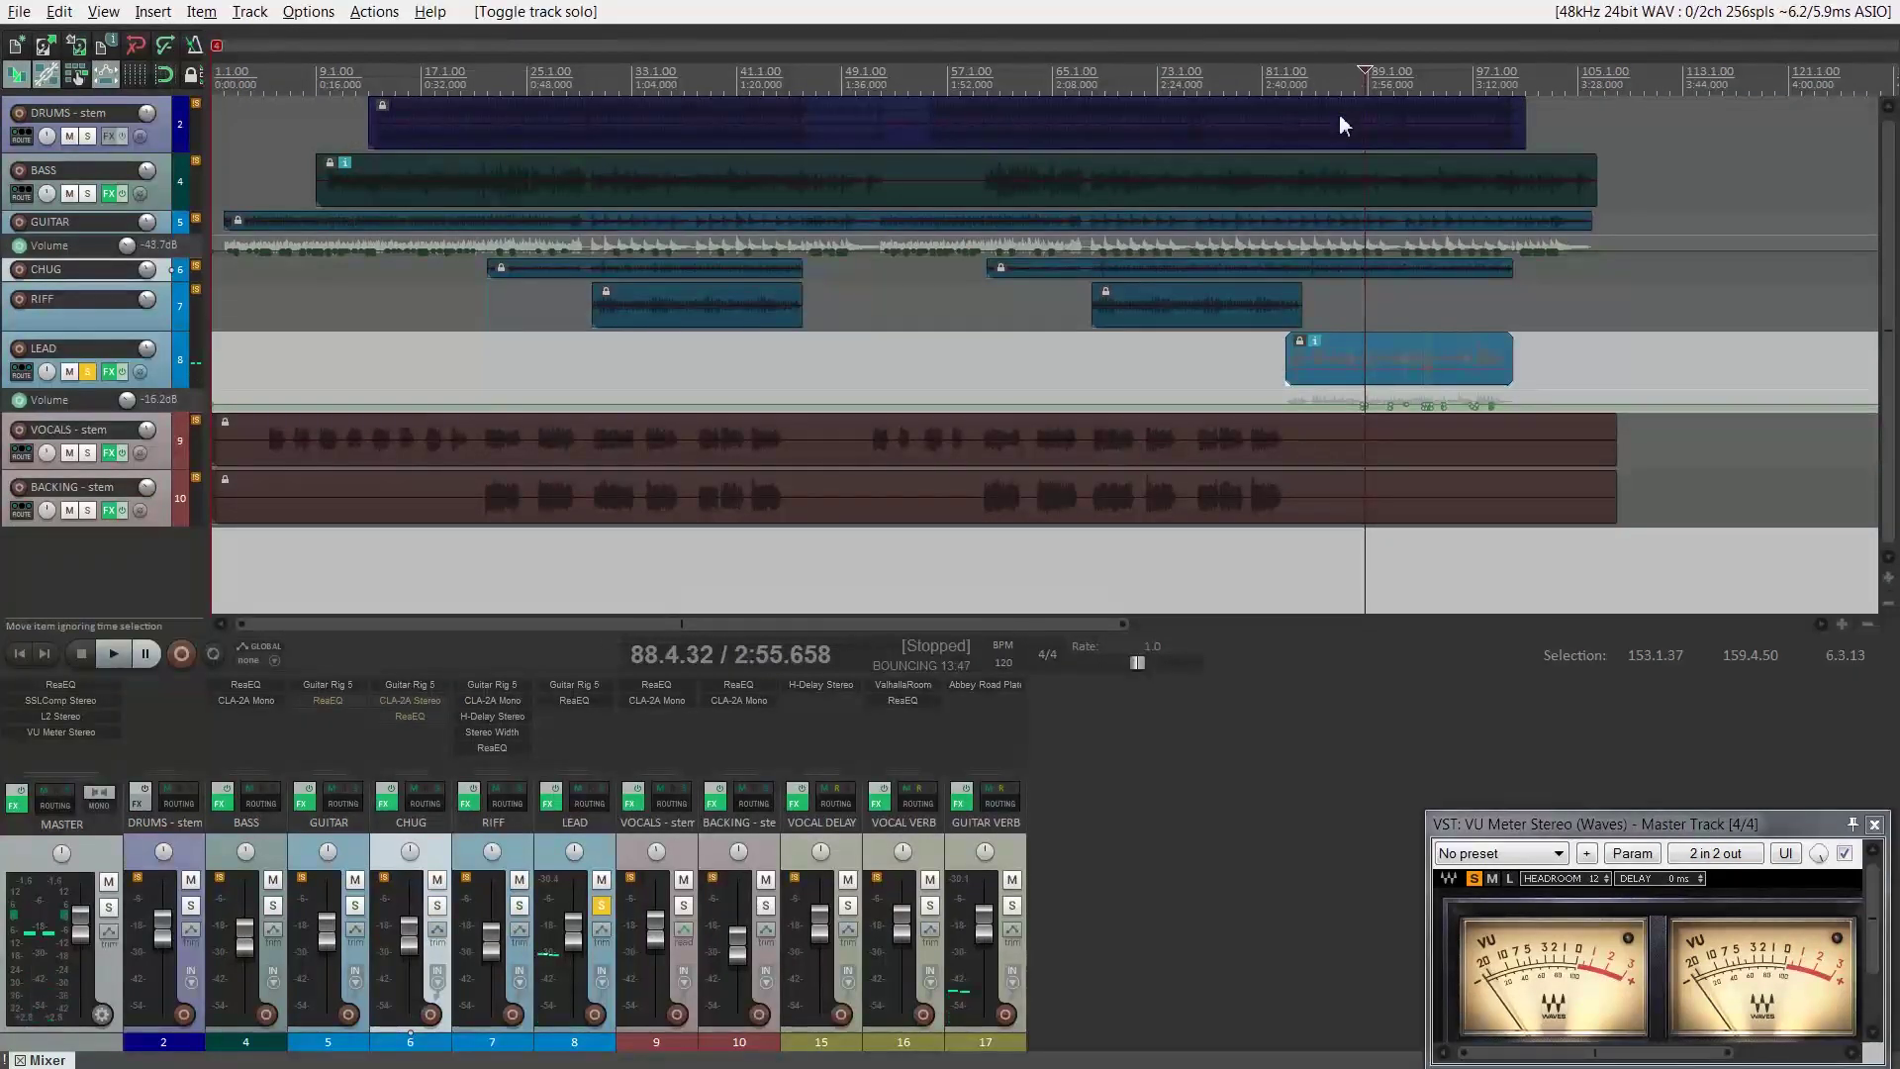
Play the song with the LEAD track's effects bypassed, resuming from 2:50.236
{"action": "key", "text": "space"}
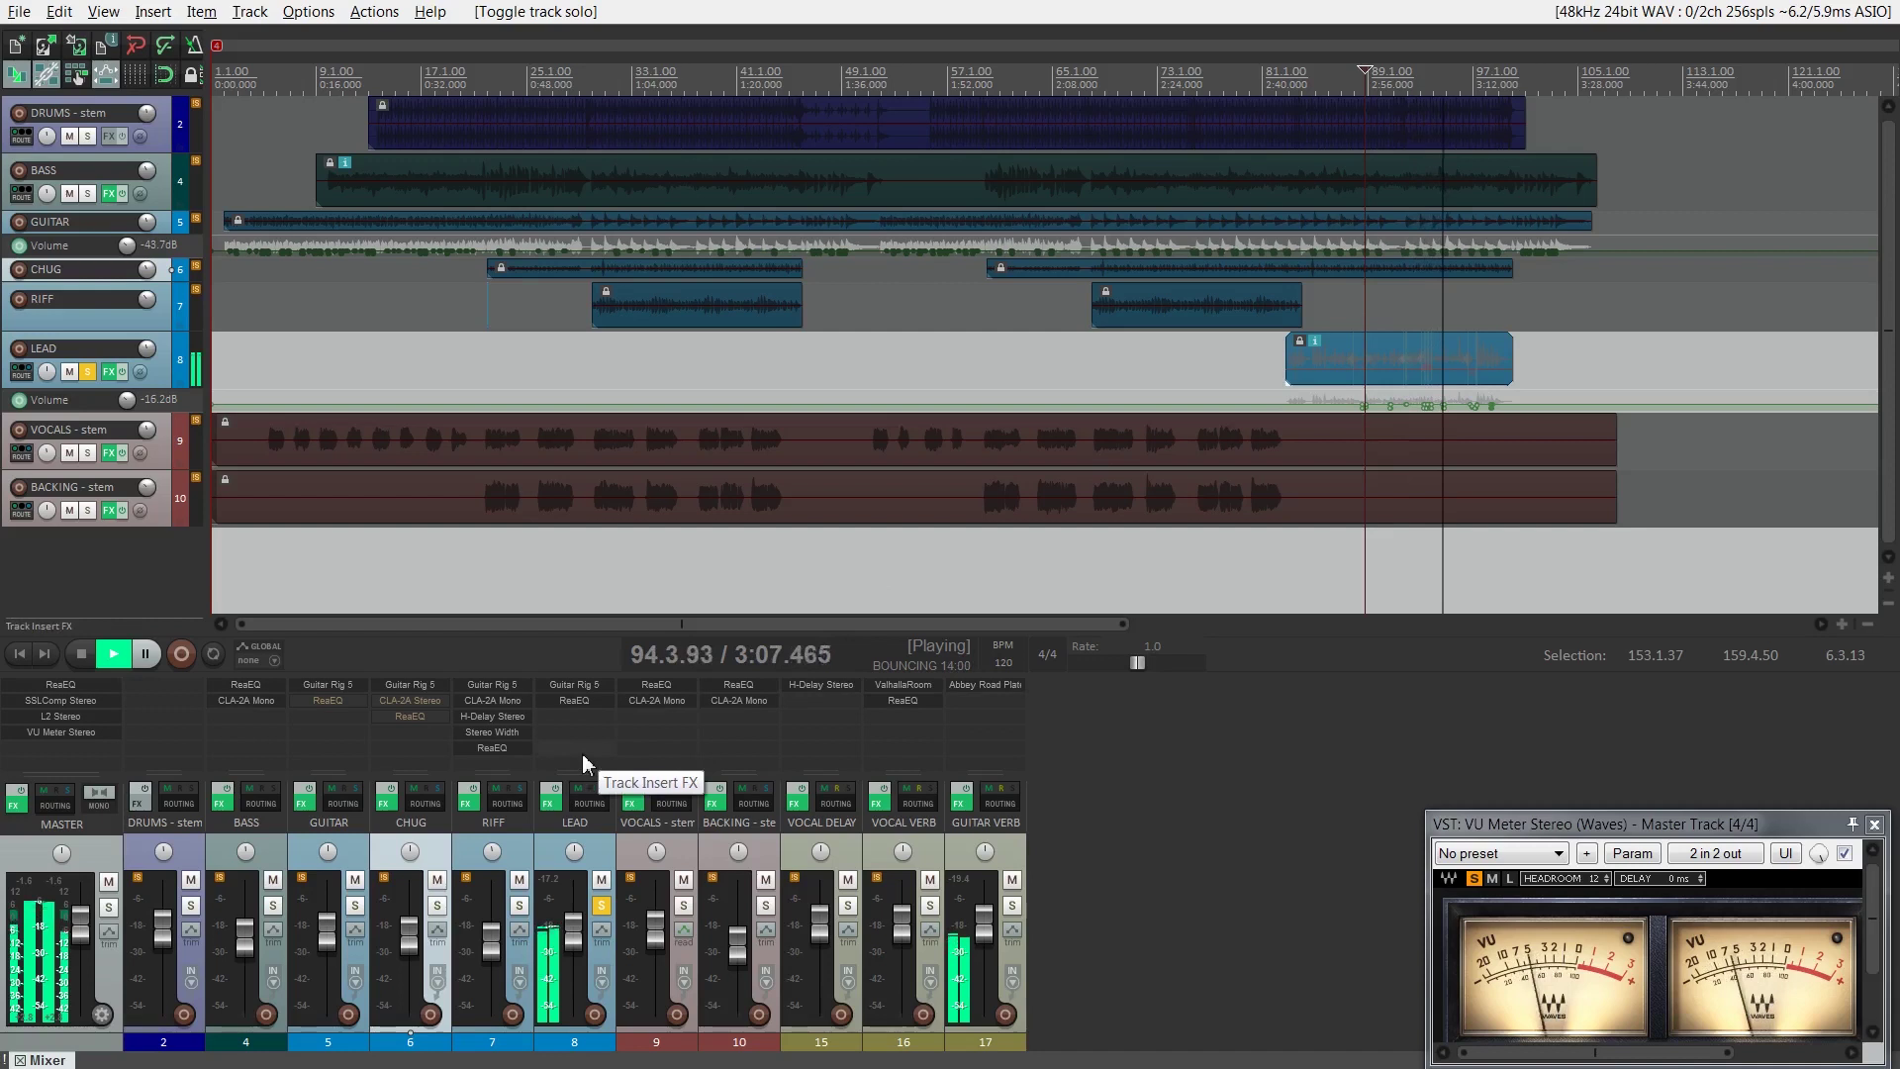
{"action": "left_click", "coordinate": [550, 800]}
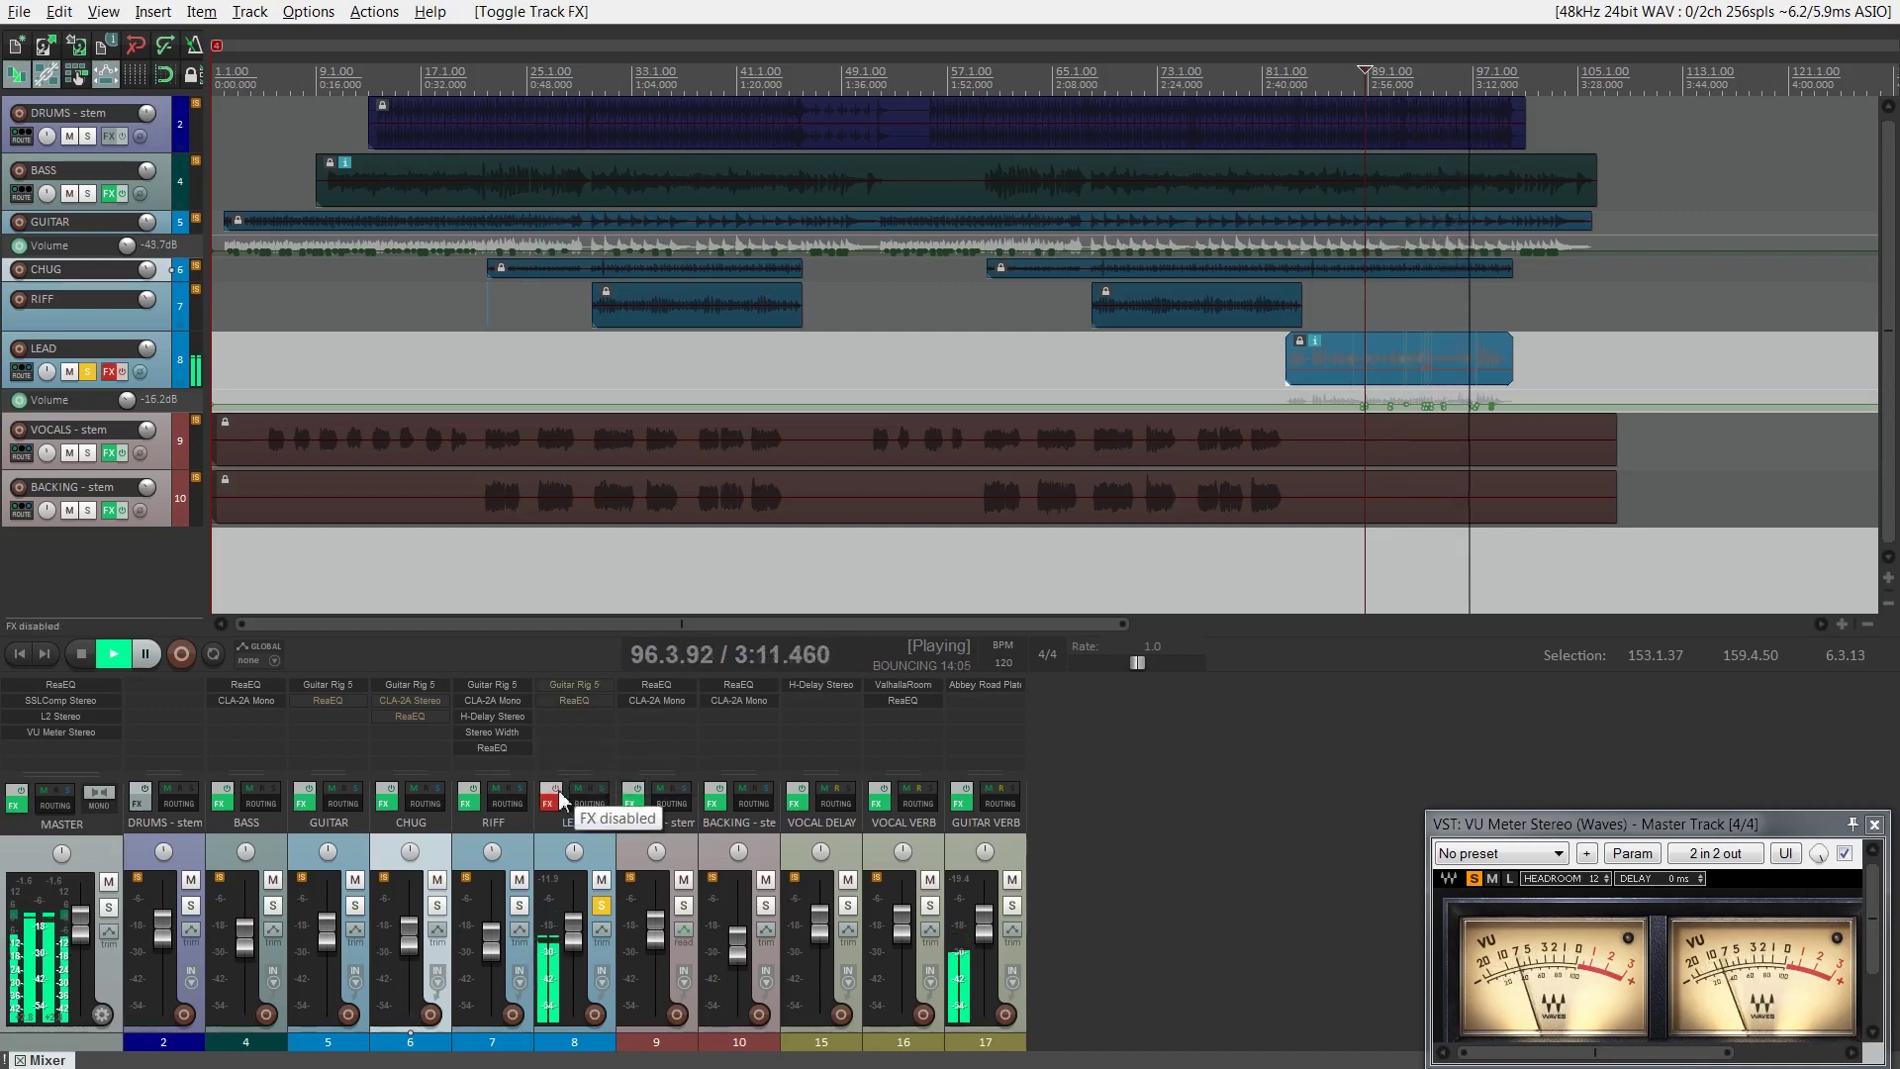
{"action": "key", "text": "space"}
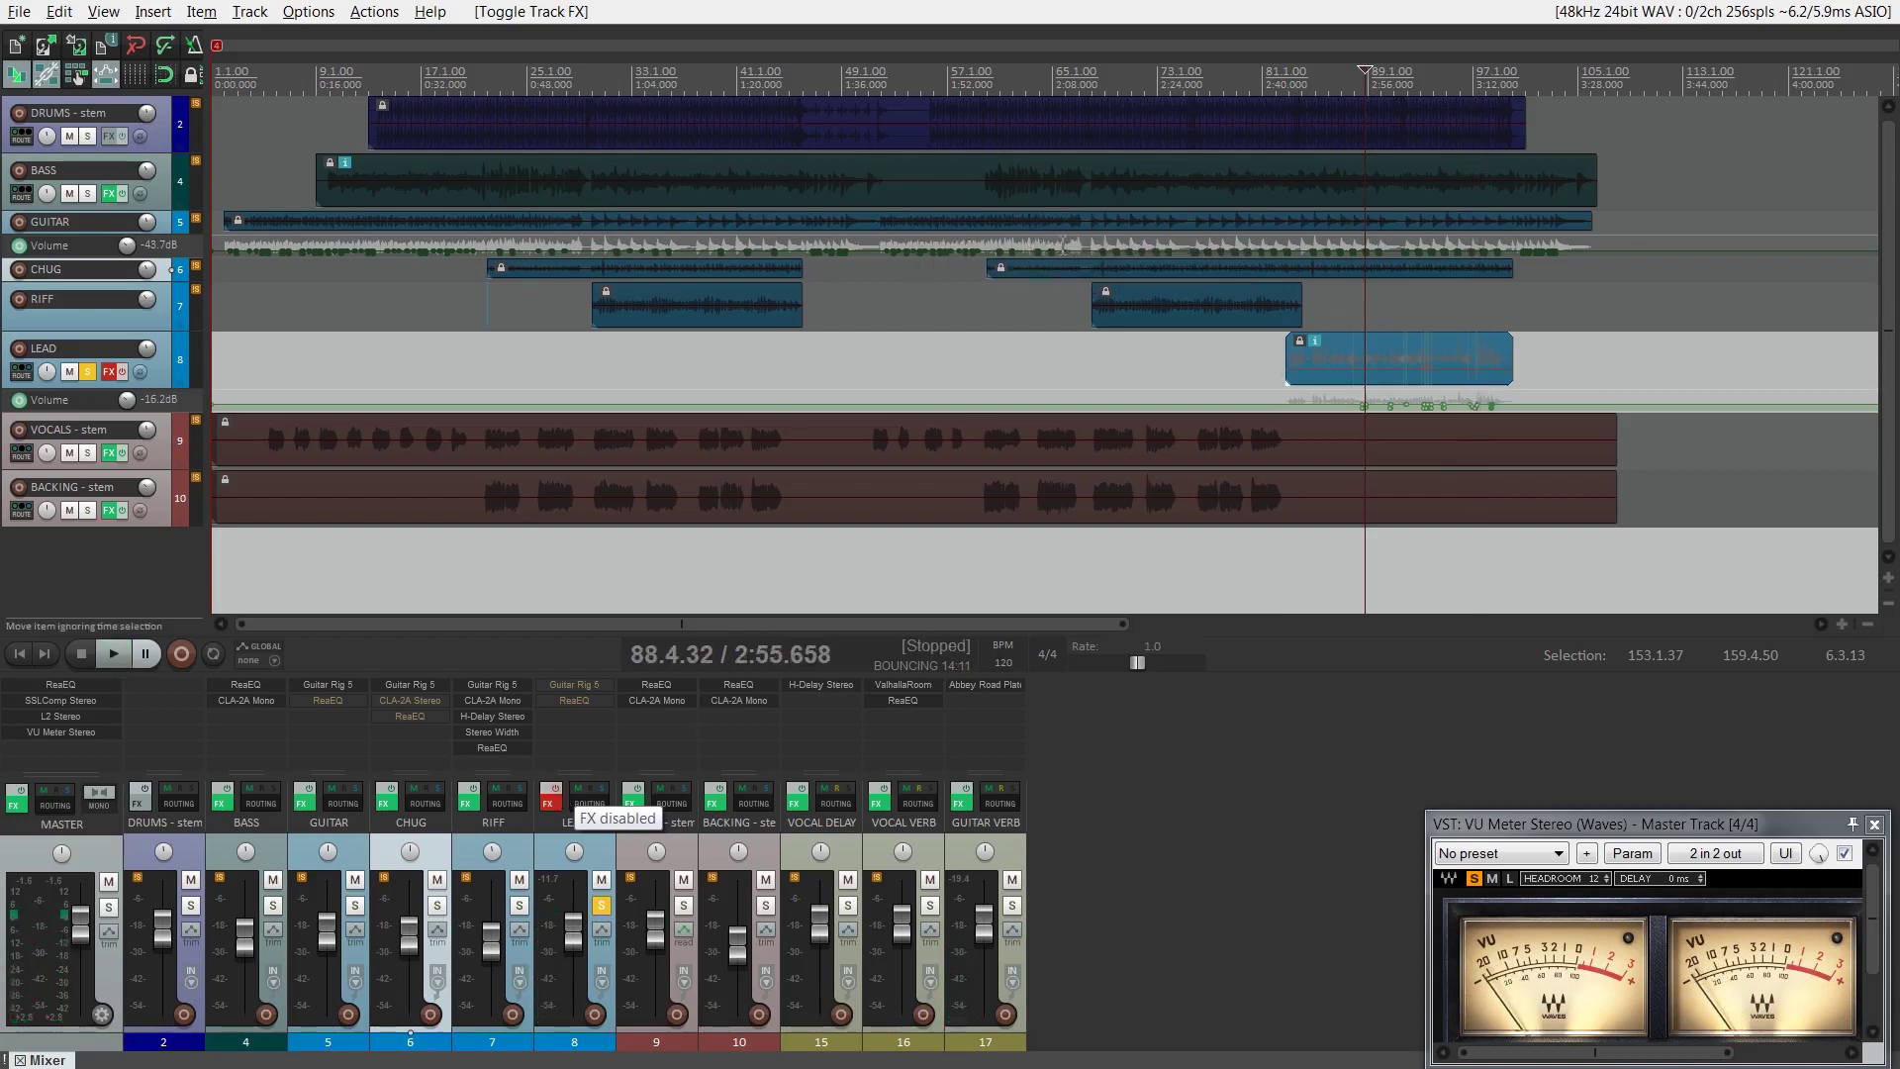
{"action": "left_click", "coordinate": [1330, 79]}
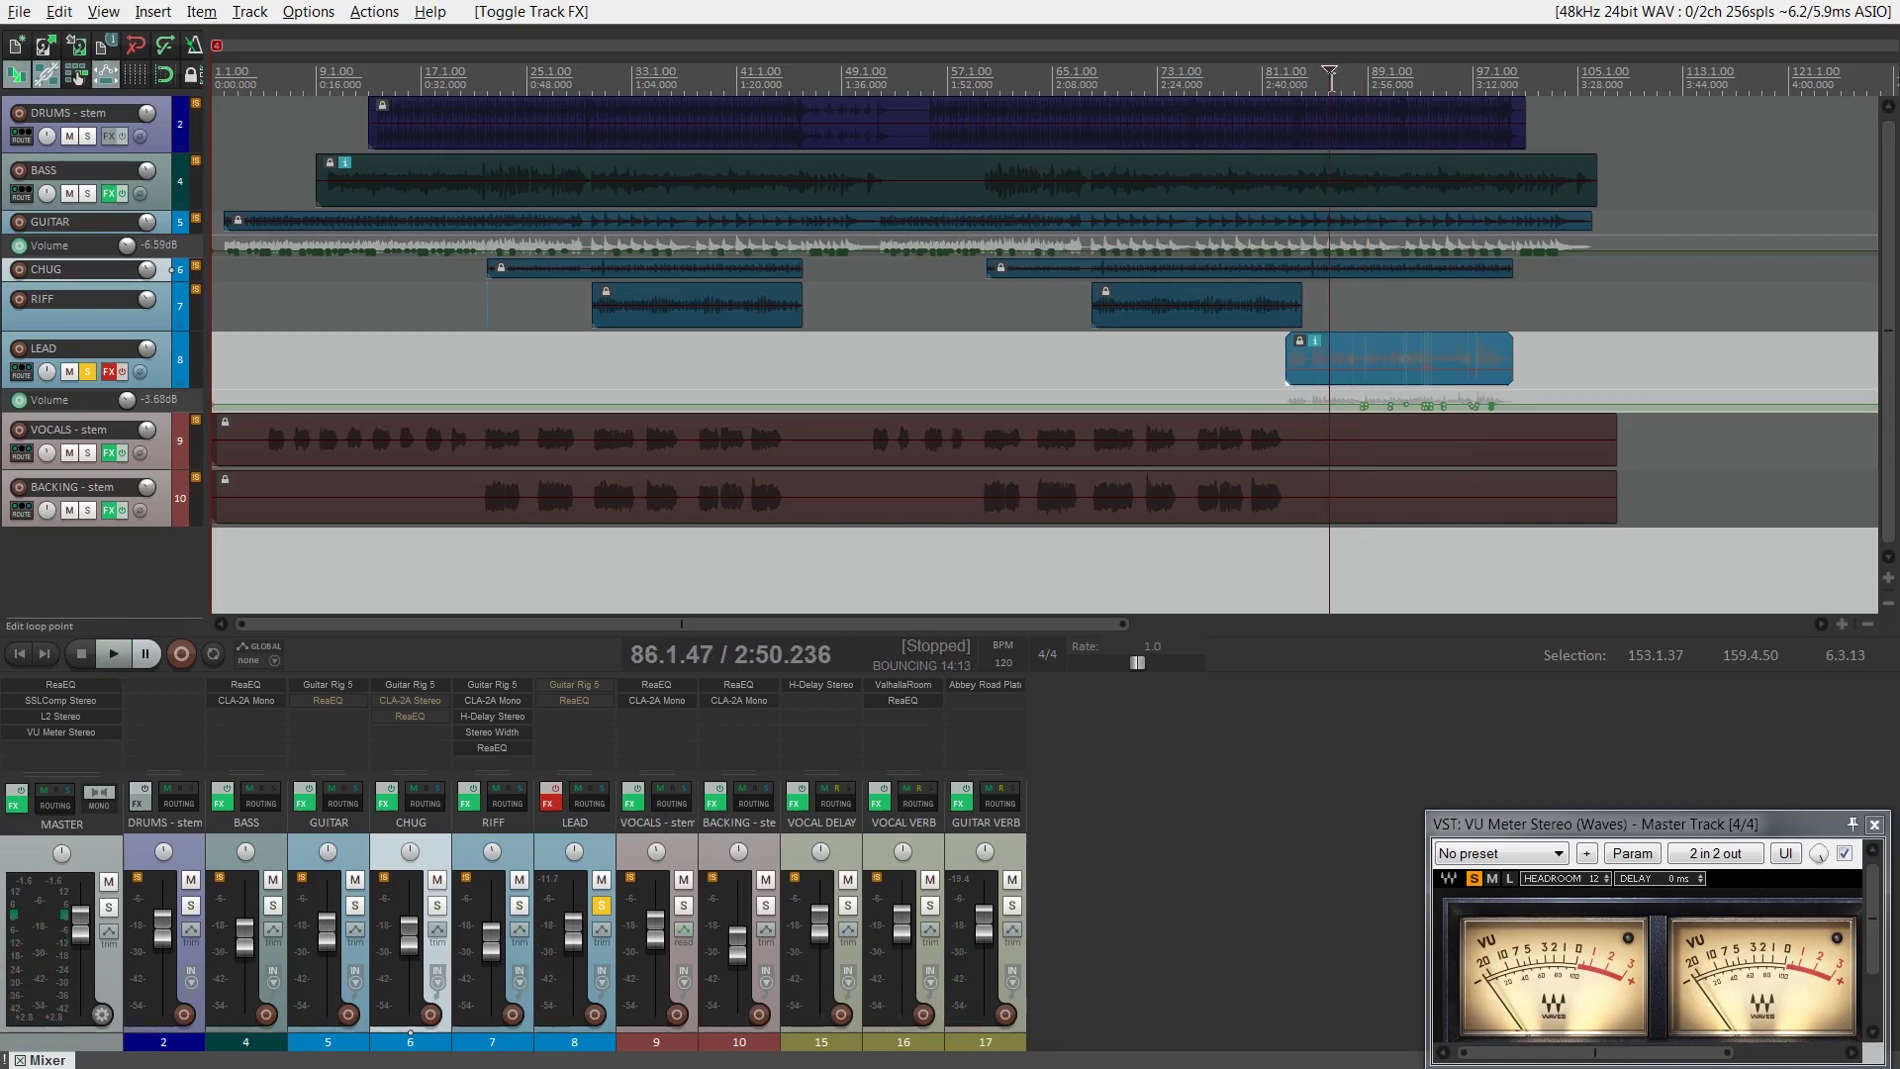
{"action": "key", "text": "space"}
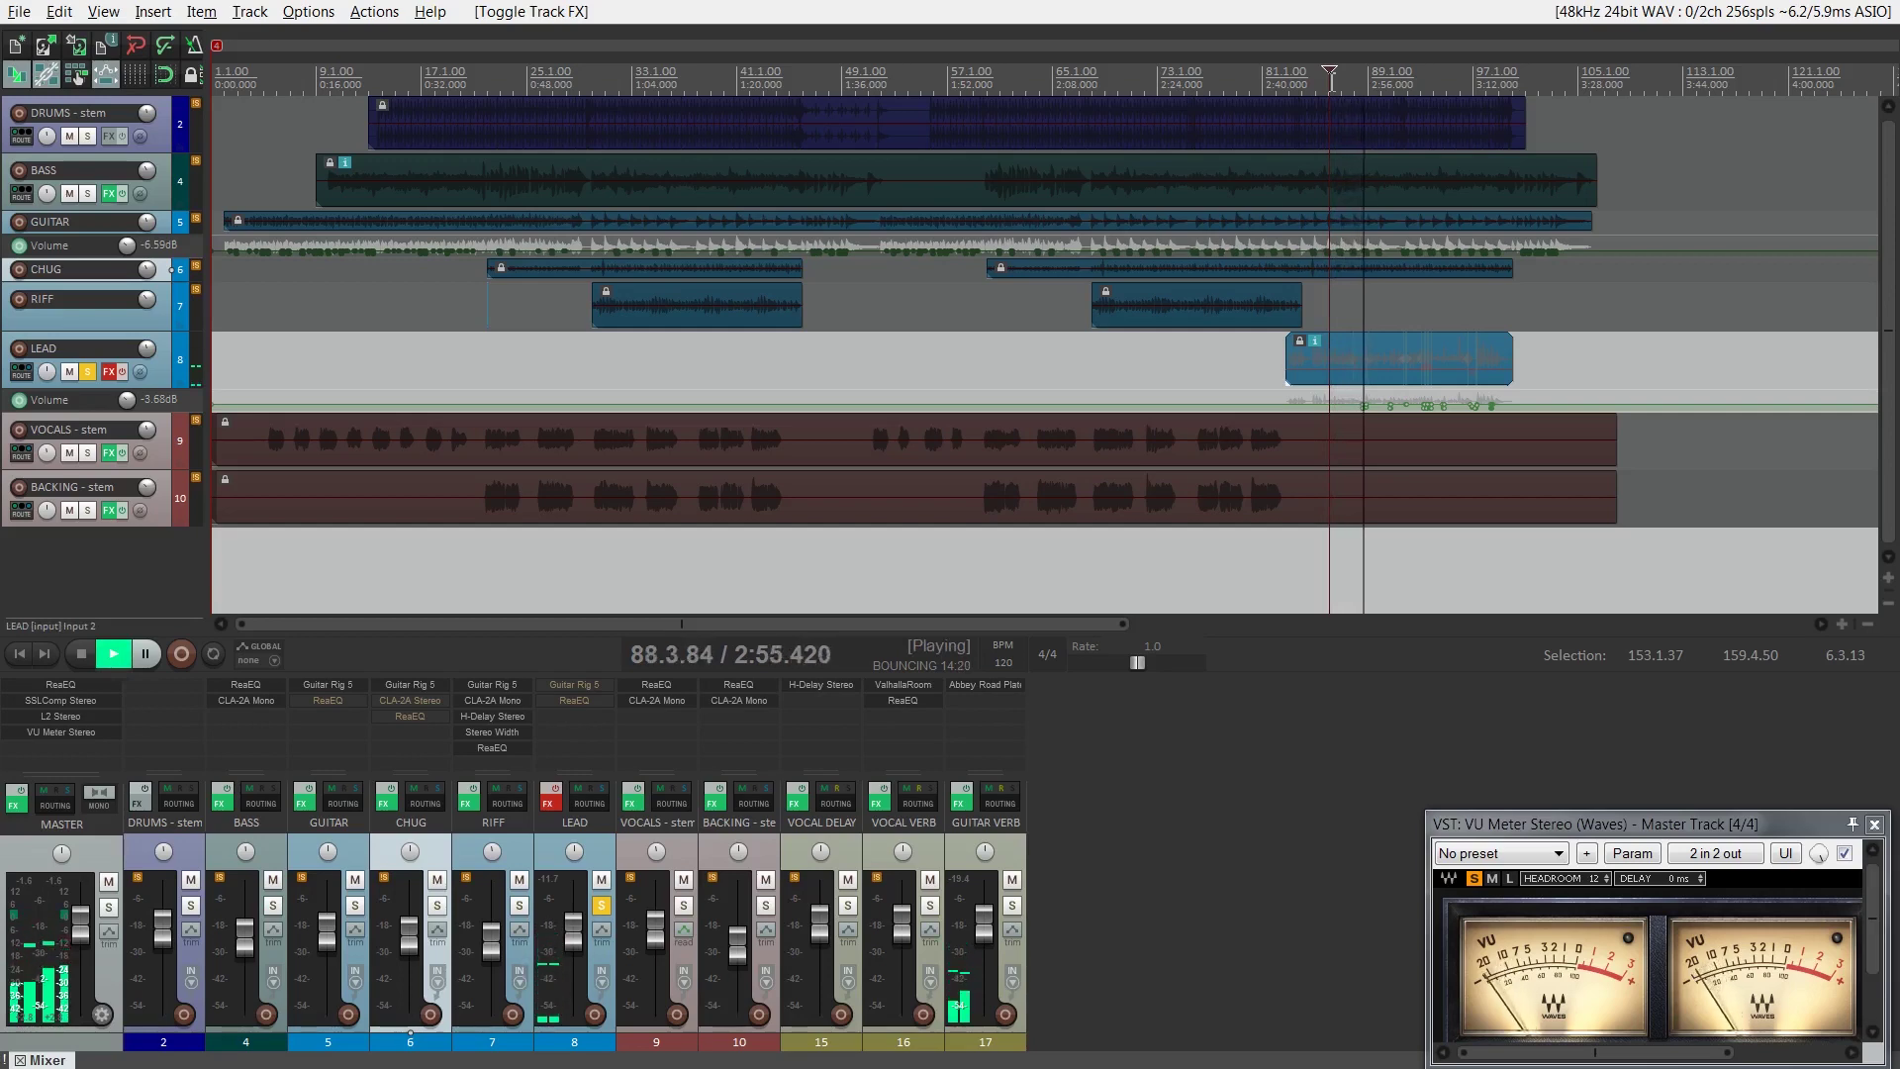
Check GUITAR VERB's Abbey Road Plates, then re-enable LEAD's effects from 2:46.923 and show its Guitar Rig 5
{"action": "left_click", "coordinate": [1002, 687]}
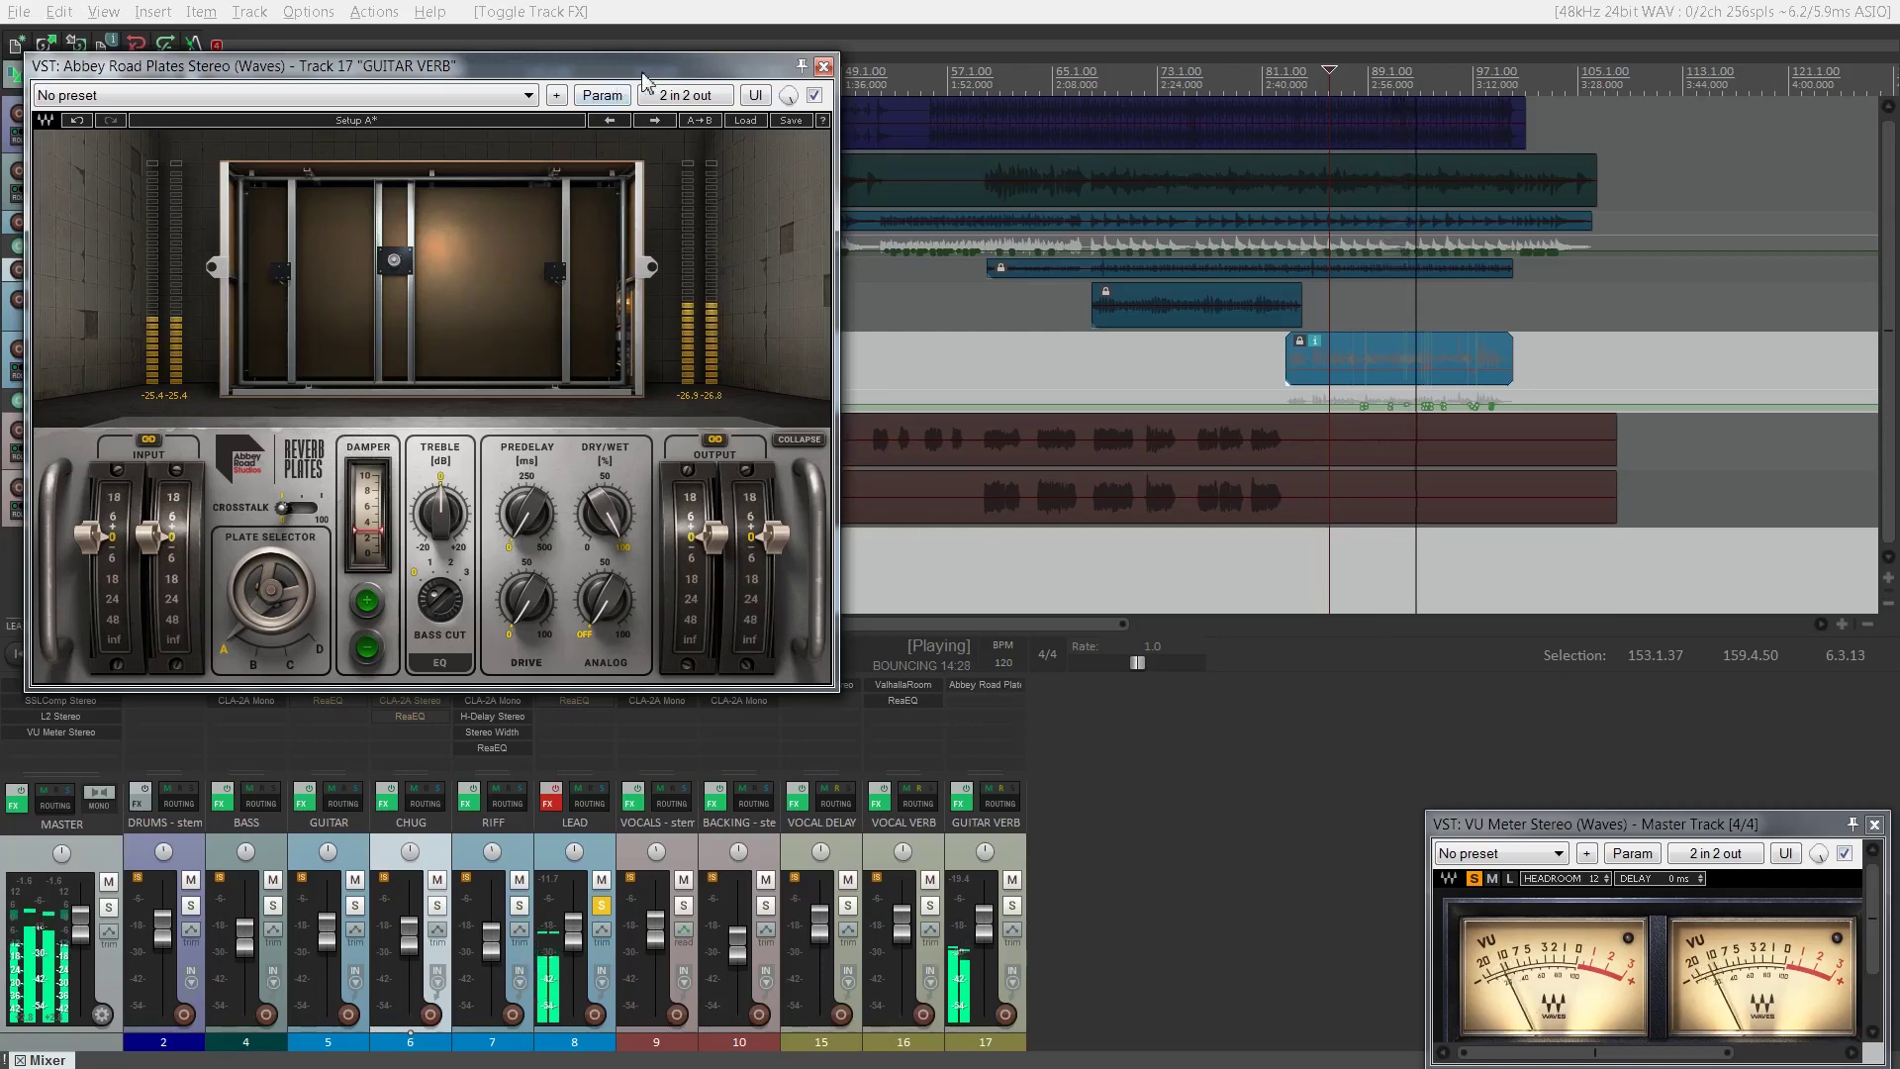
{"action": "left_click", "coordinate": [828, 67]}
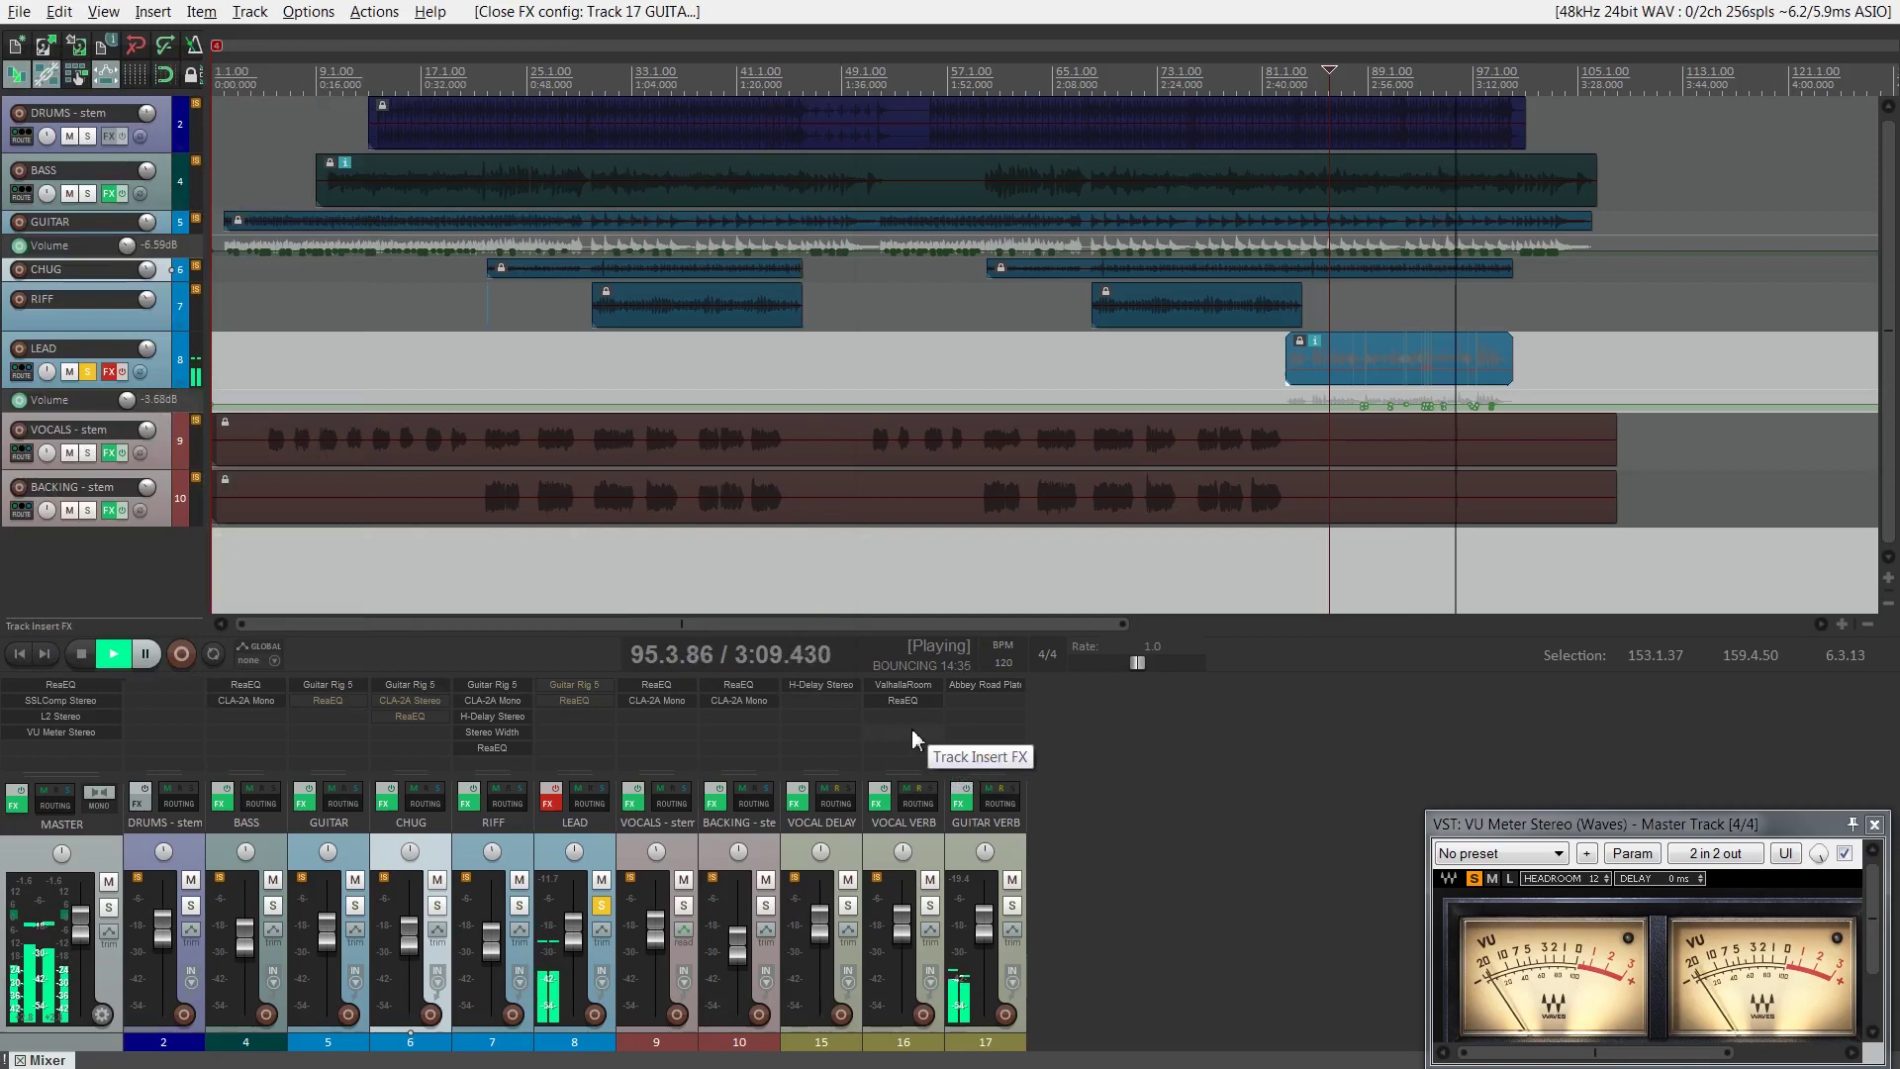
{"action": "left_click", "coordinate": [1306, 119]}
{"action": "key", "text": "space"}
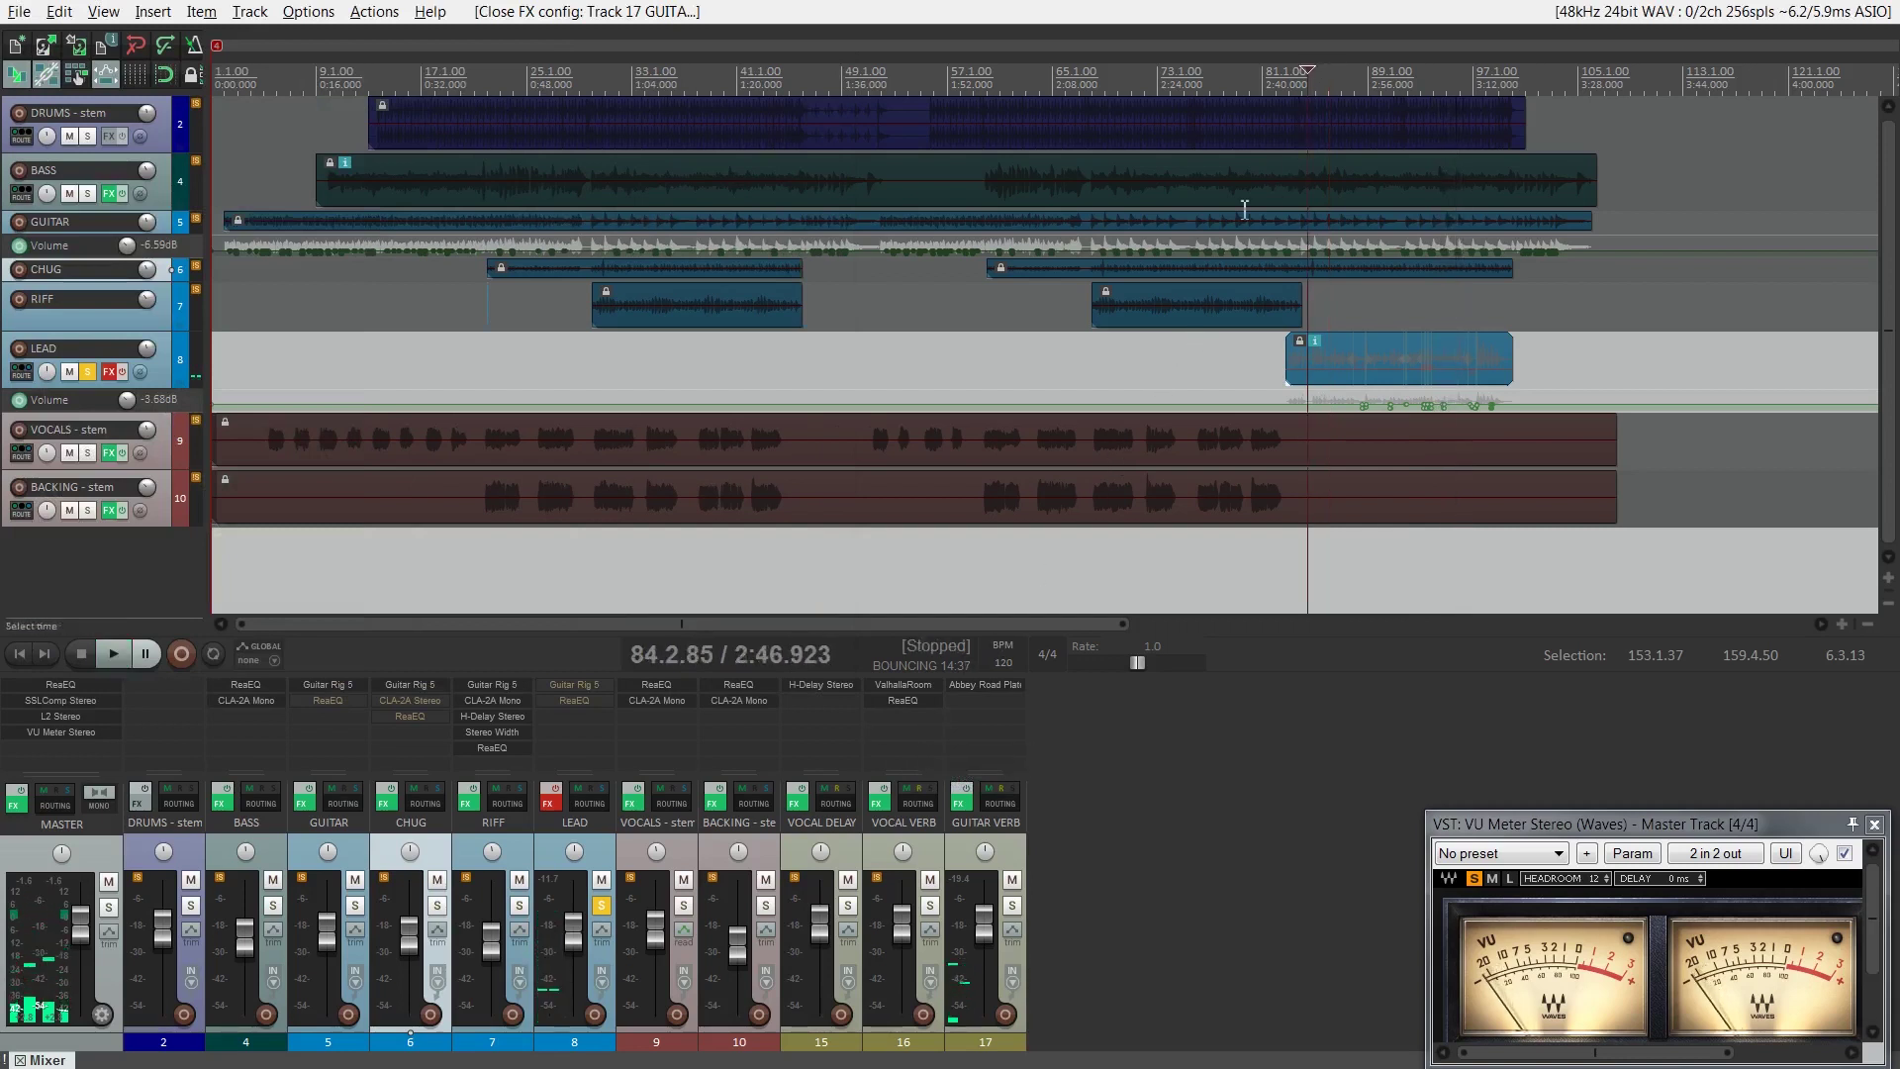
{"action": "key", "text": "space"}
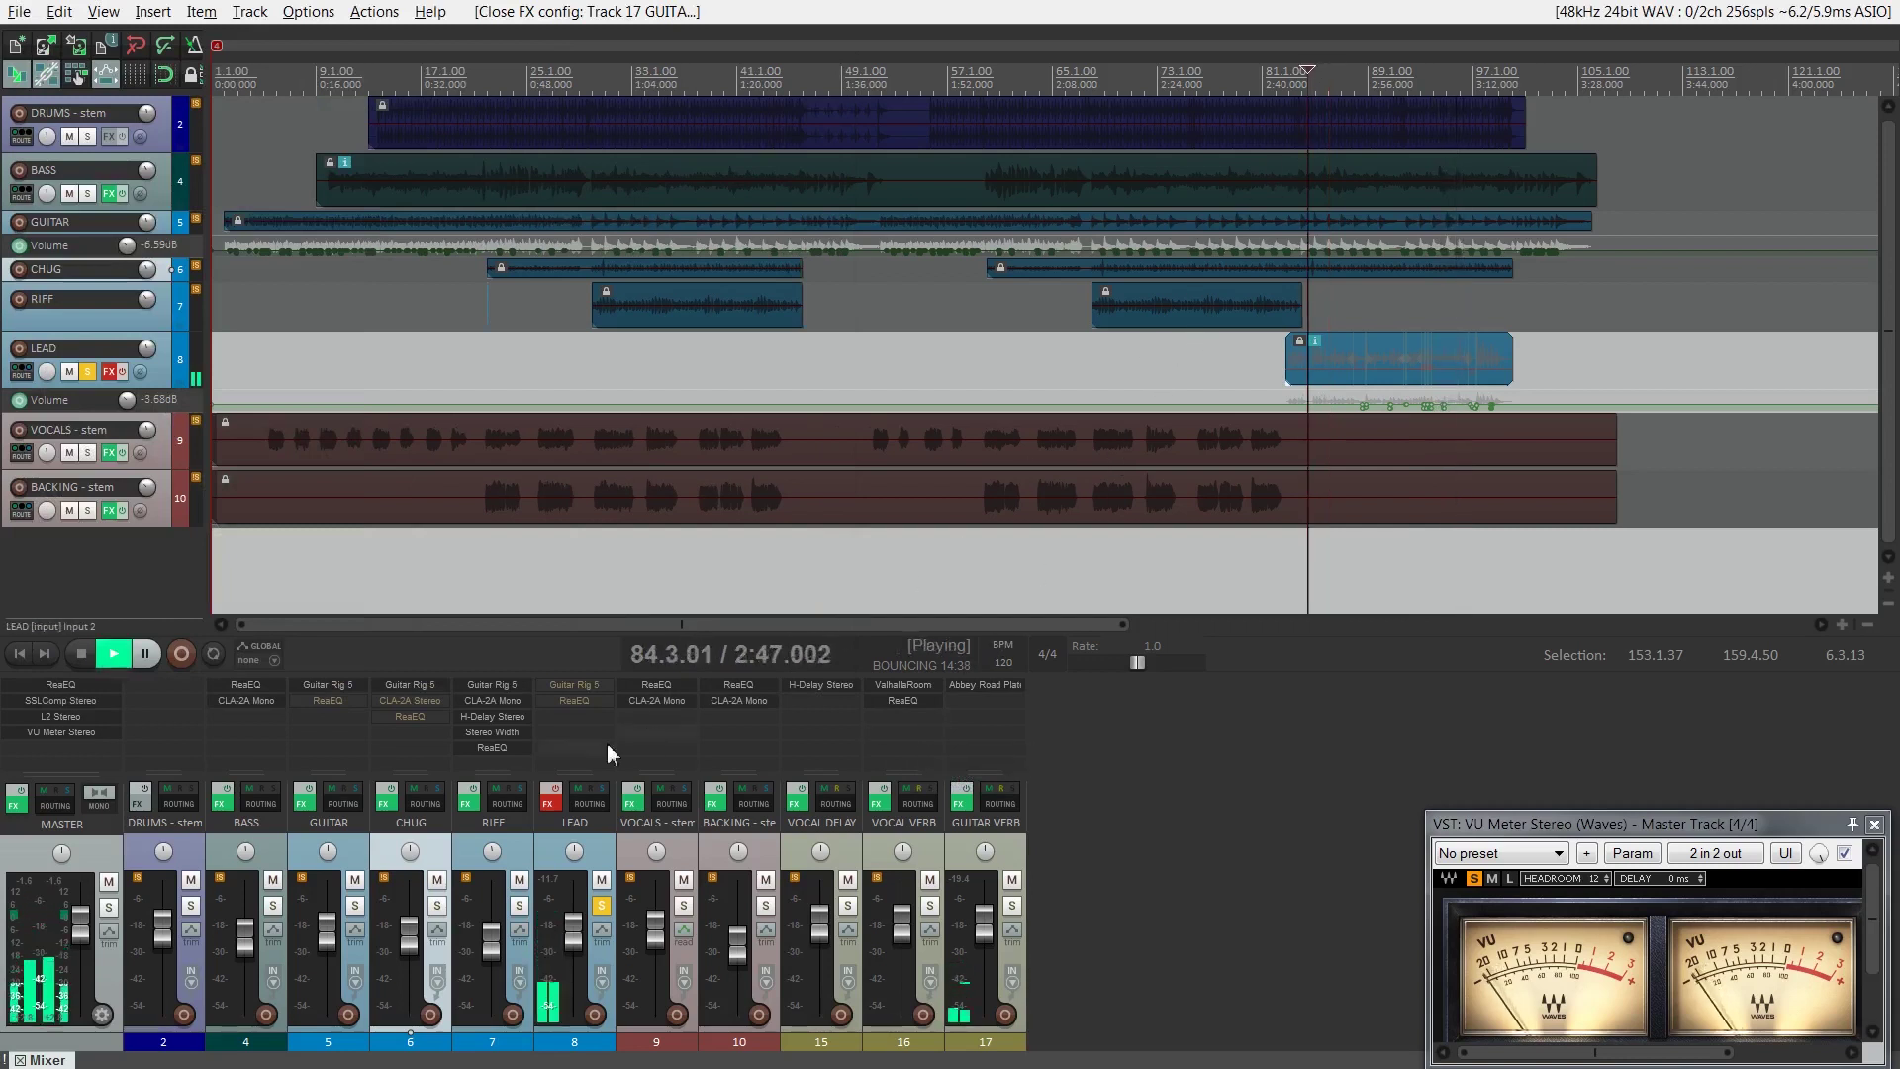
{"action": "left_click", "coordinate": [557, 793]}
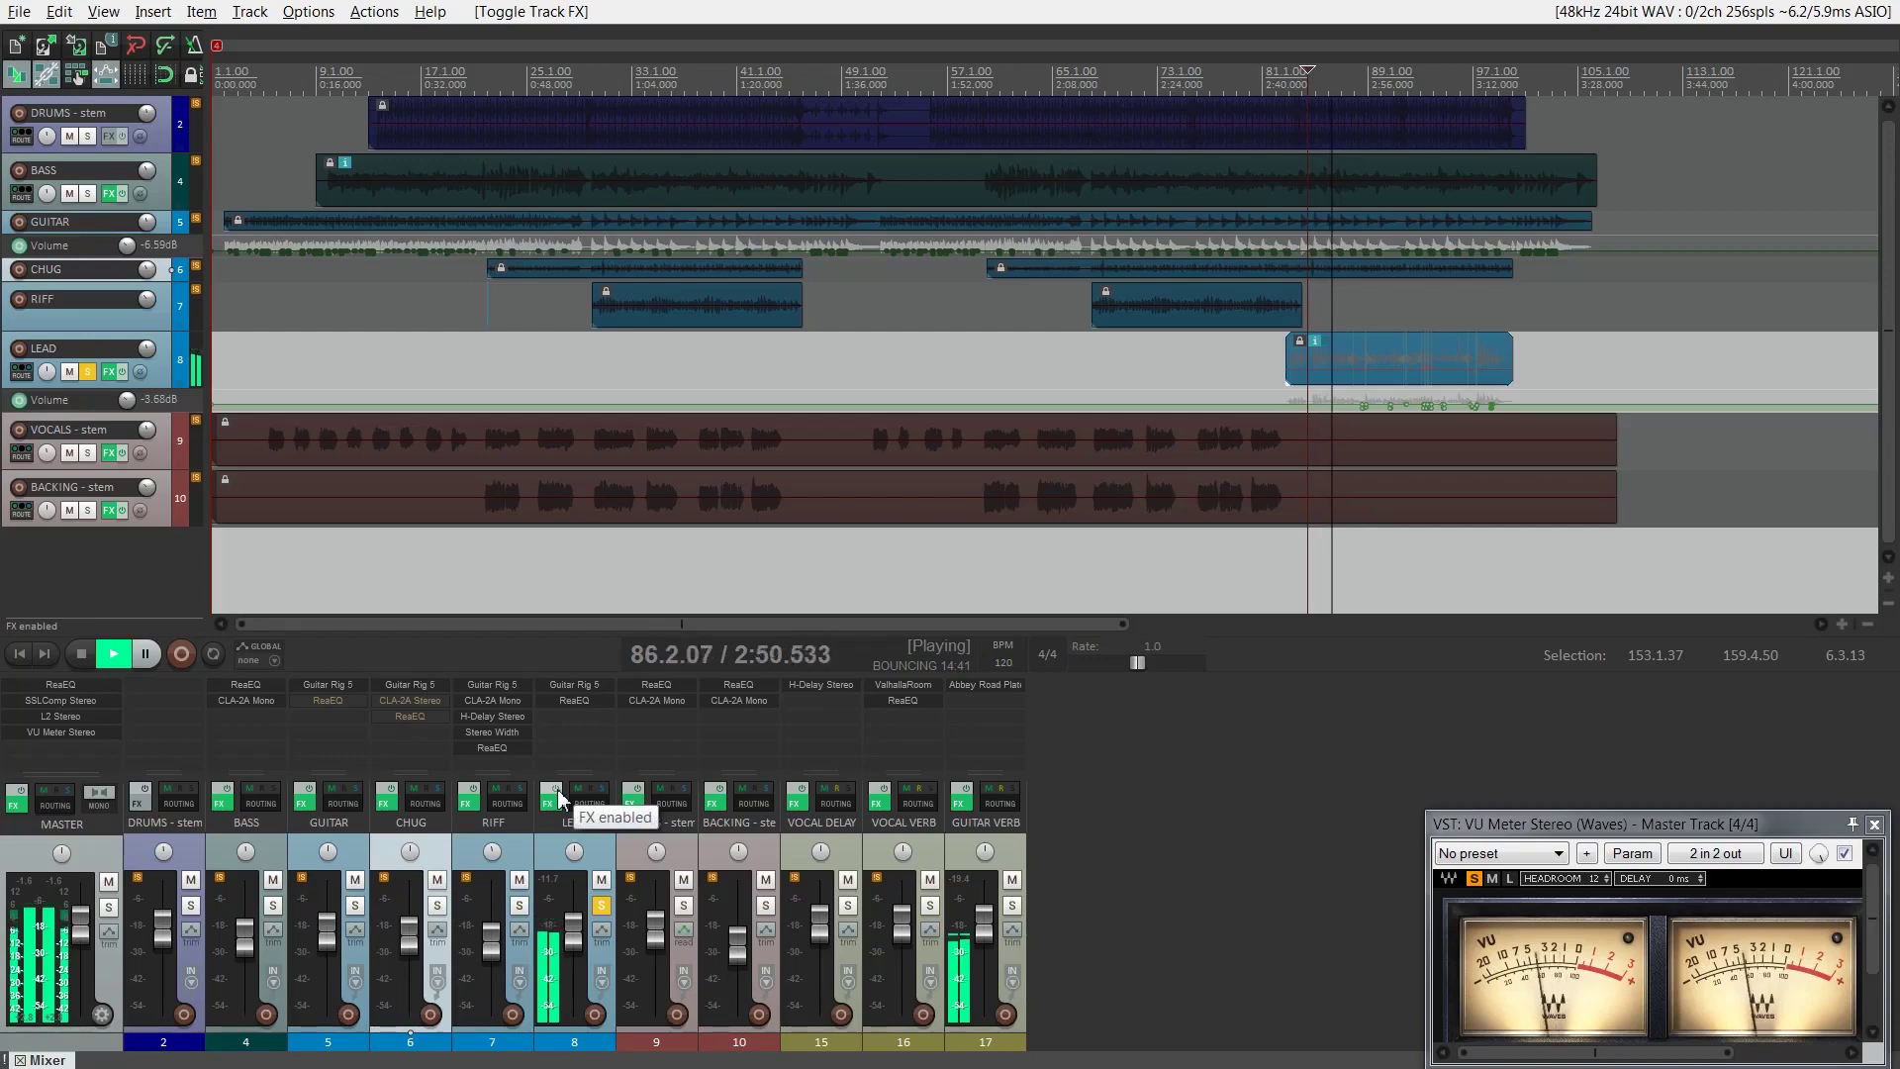
{"action": "left_click", "coordinate": [588, 687]}
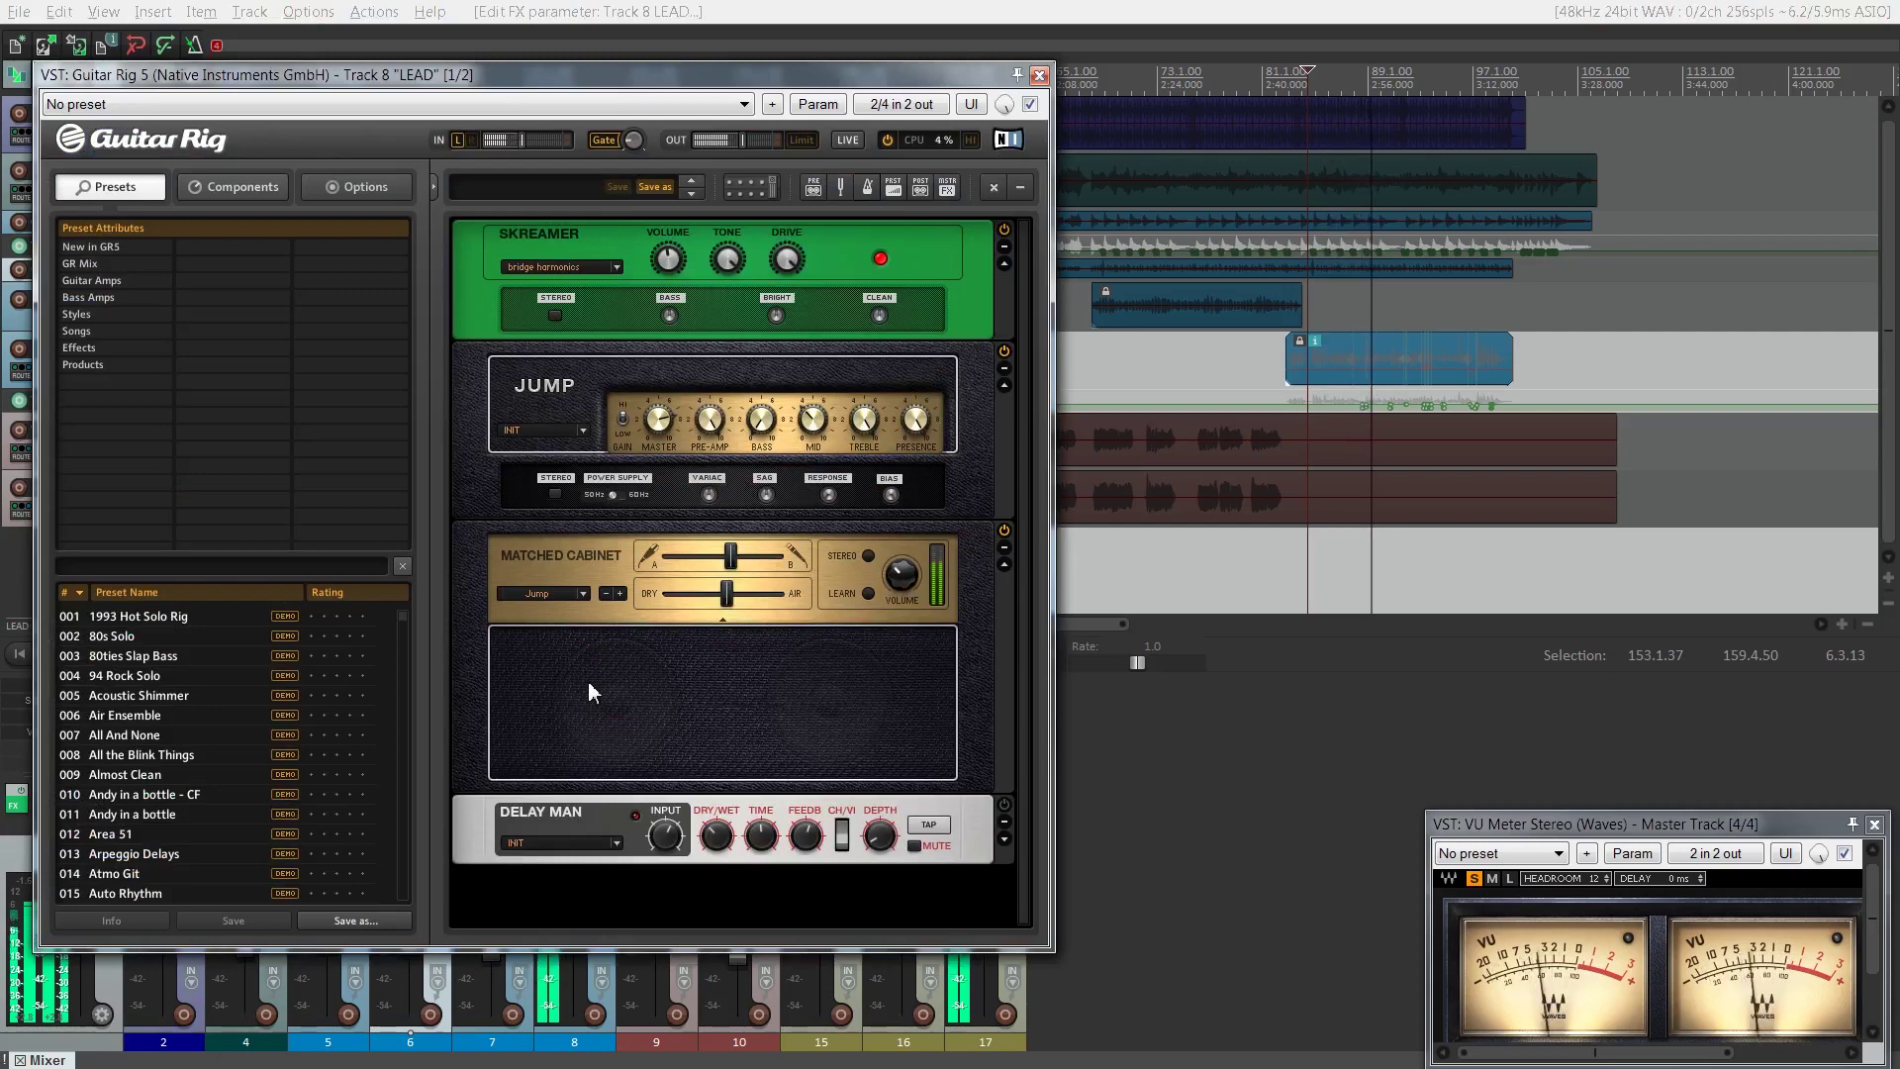
Stop playback with the LEAD track's Guitar Rig 5 rack still showing
{"action": "key", "text": "space"}
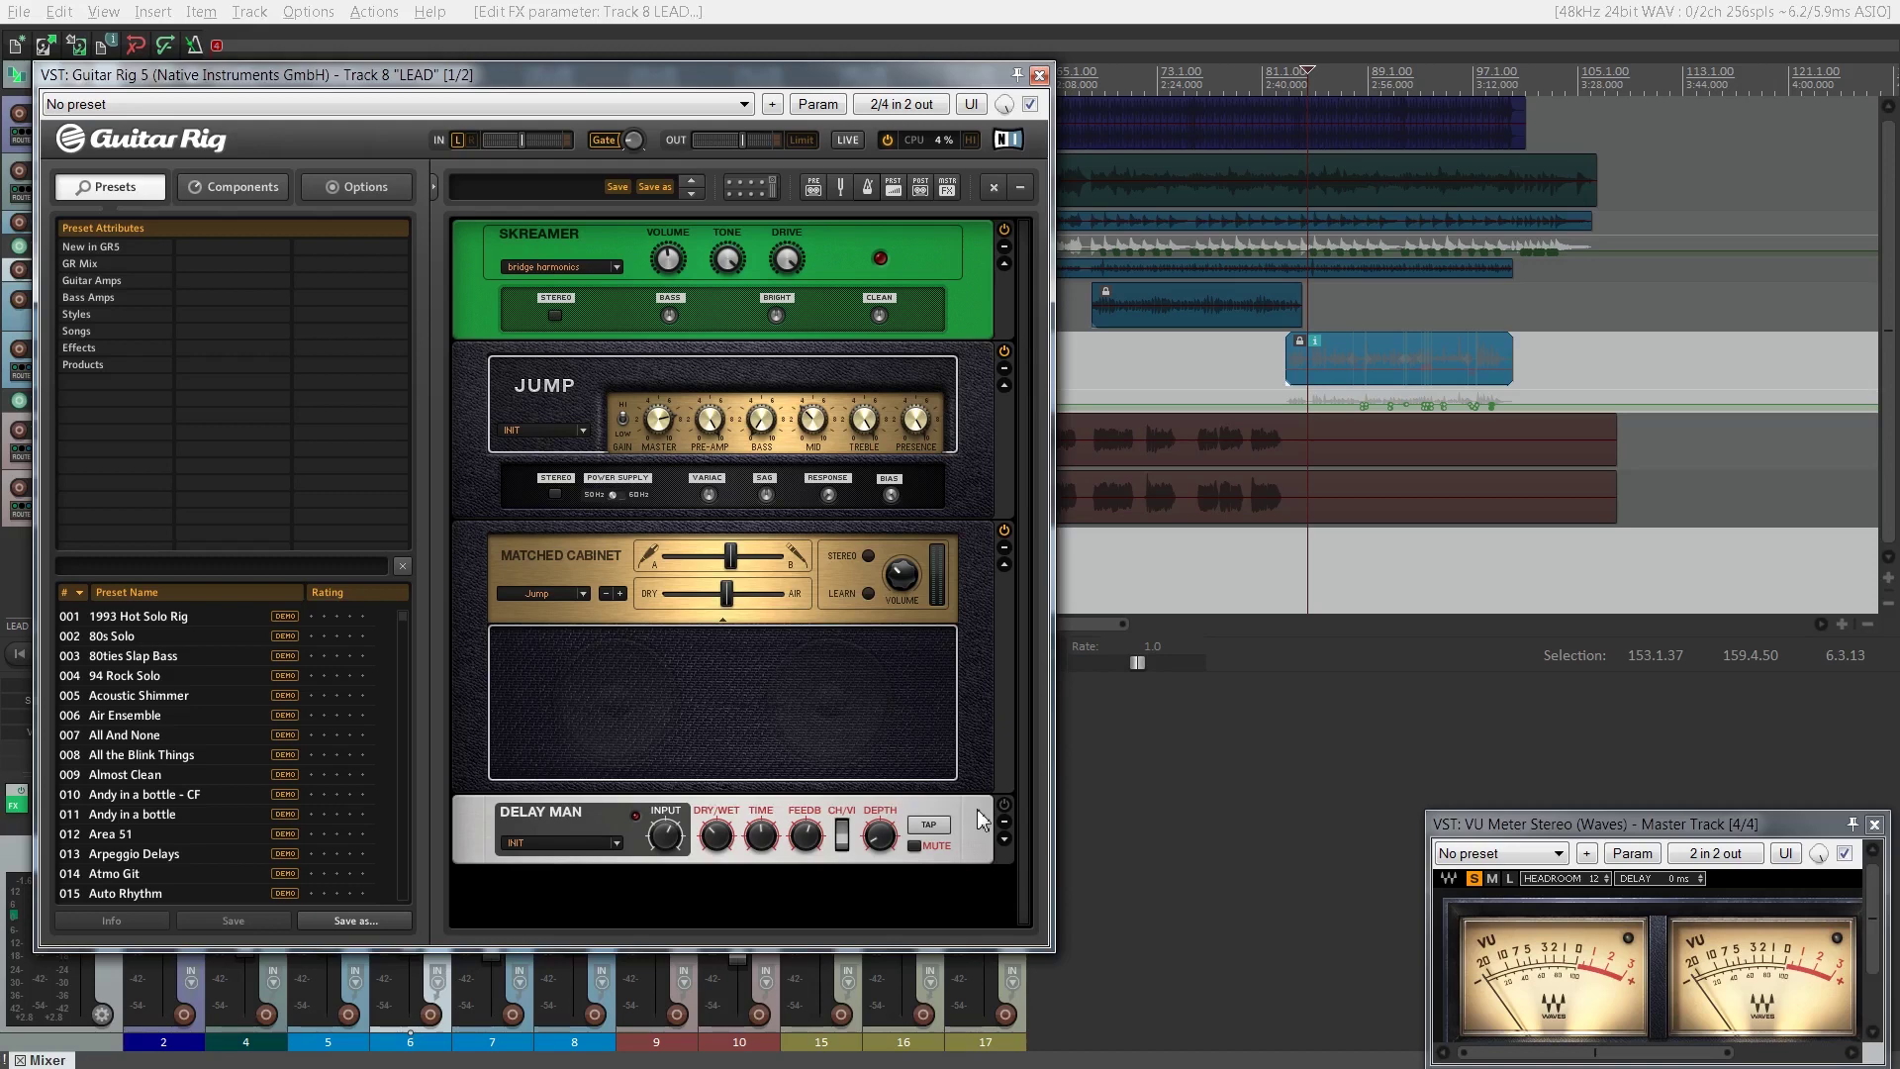
Close the LEAD track's Guitar Rig 5 window
{"action": "left_click", "coordinate": [1039, 75]}
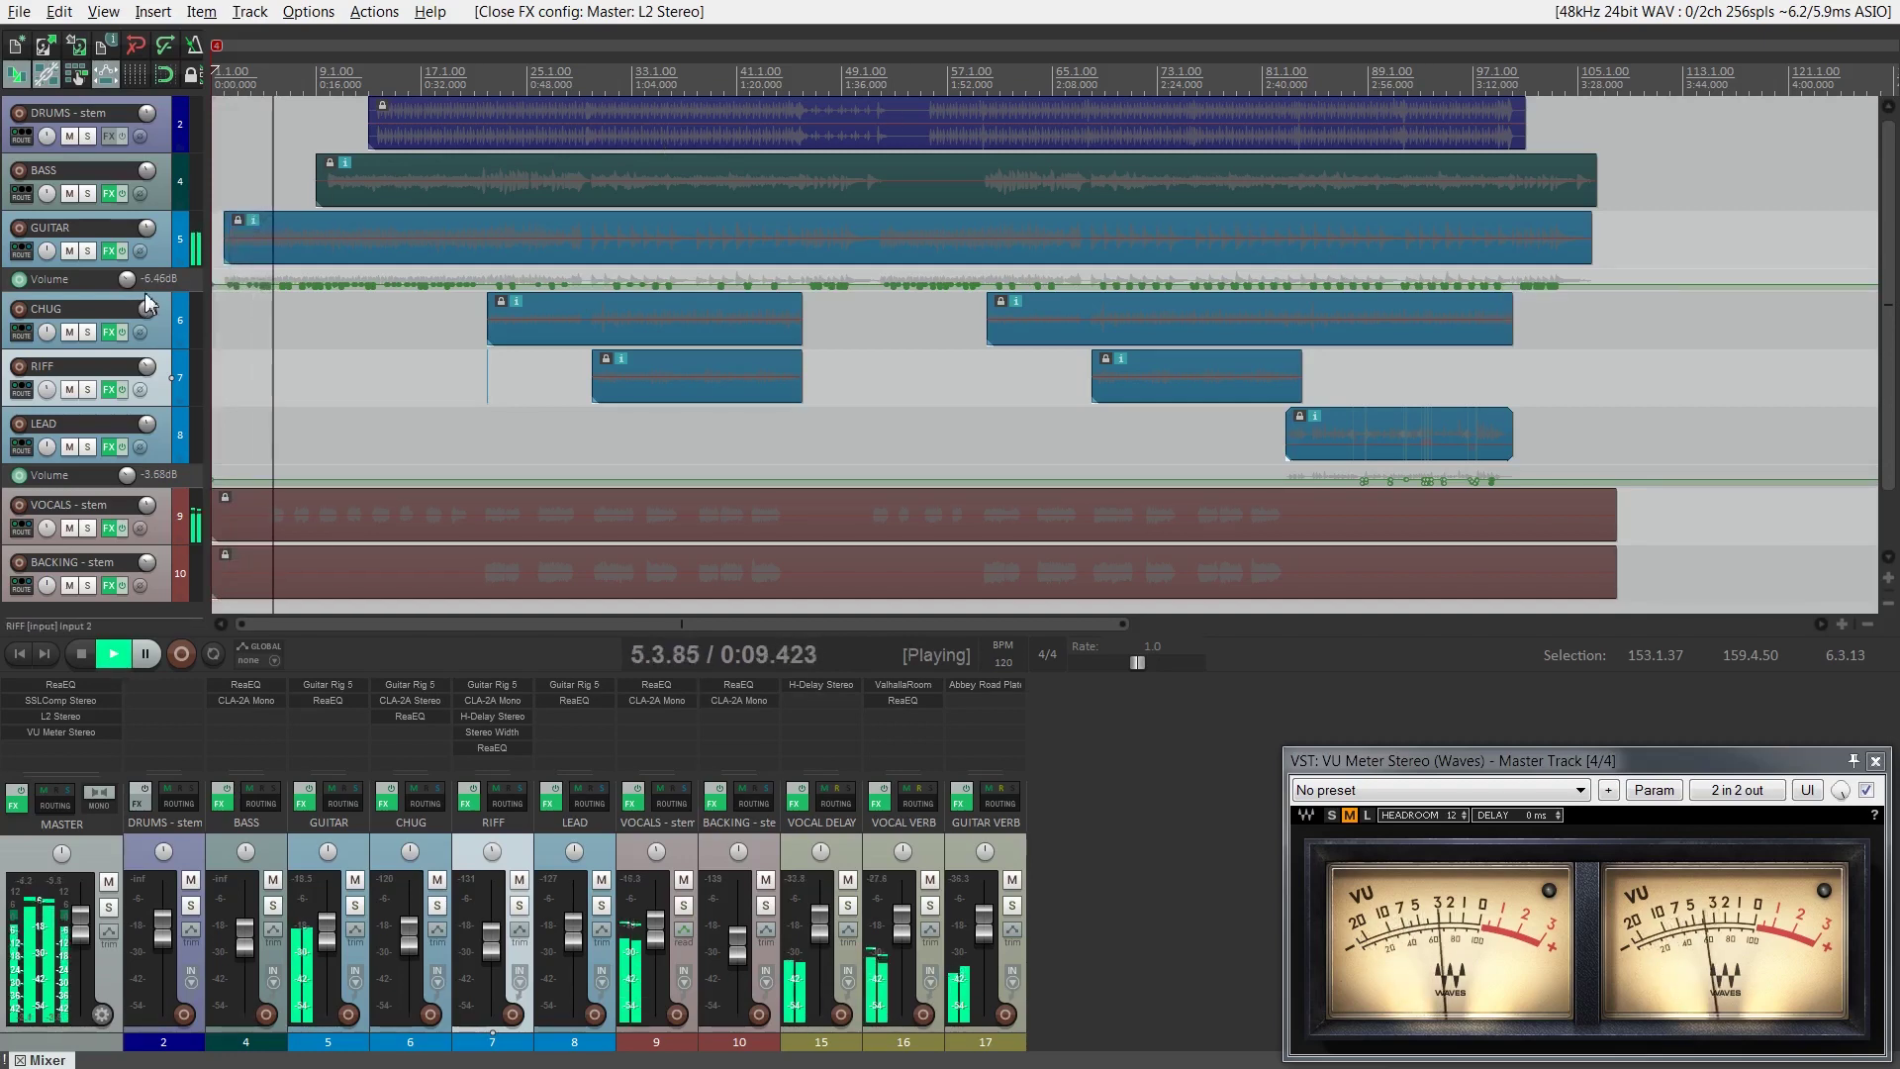
Zoom the arrangement and shrink the GUITAR Volume envelope lane to its minimum height
{"action": "left_click_drag", "start_coordinate": [145, 293], "coordinate": [144, 445]}
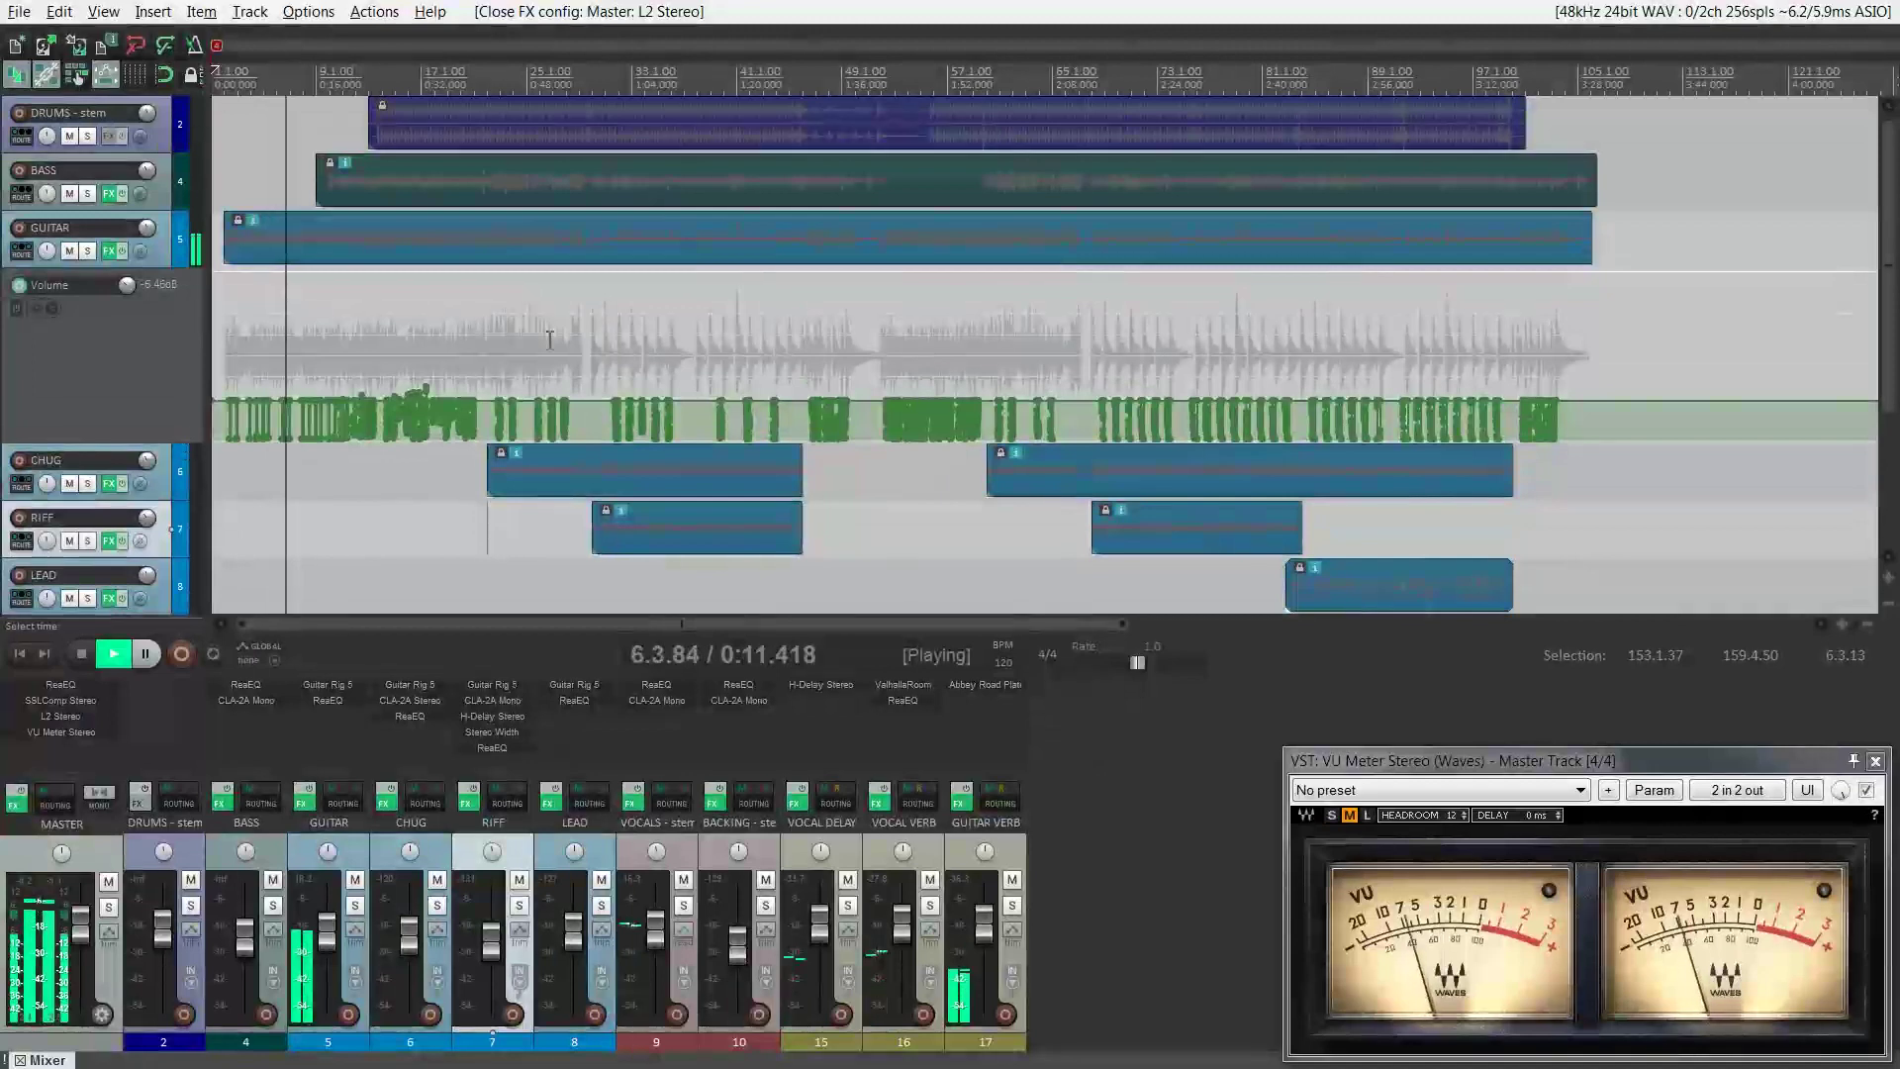
{"action": "scroll", "coordinate": [549, 340], "scroll_direction": "up", "scroll_amount": 8}
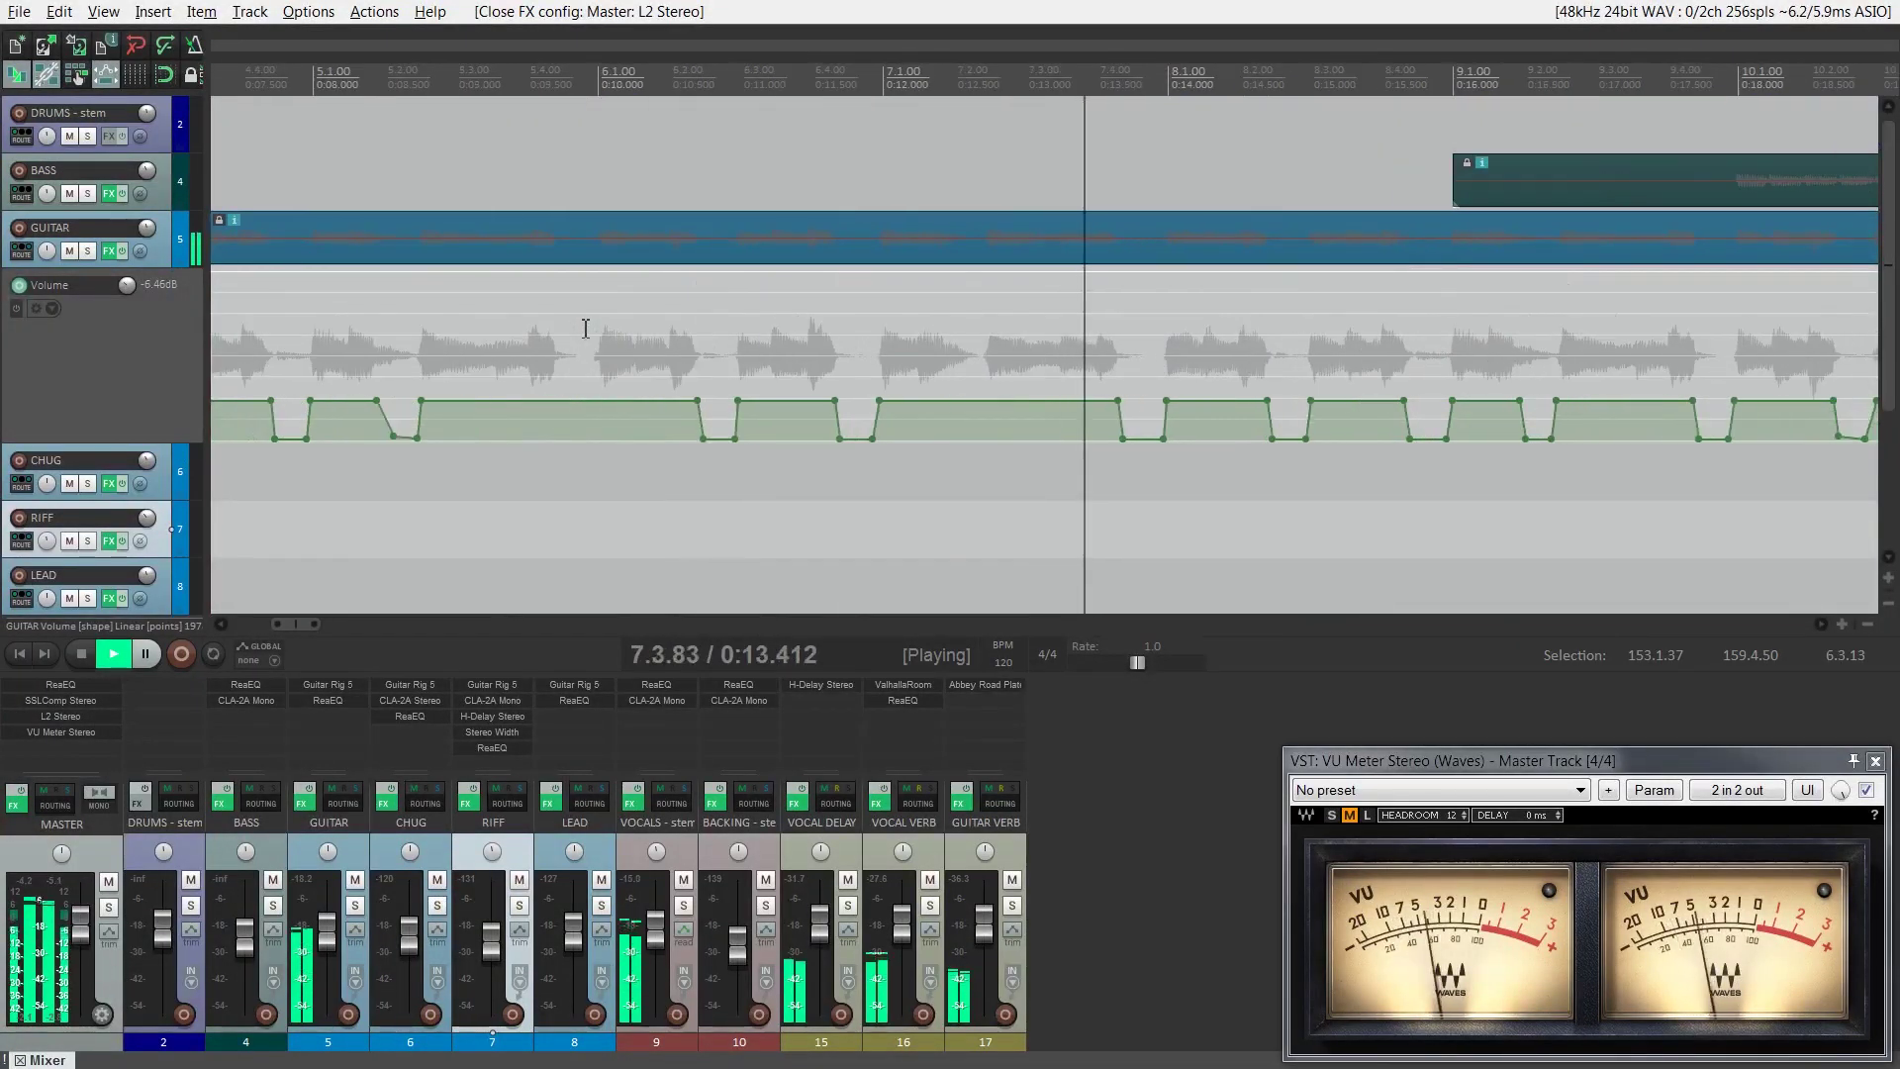
{"action": "scroll", "coordinate": [585, 328], "scroll_direction": "up", "scroll_amount": 1}
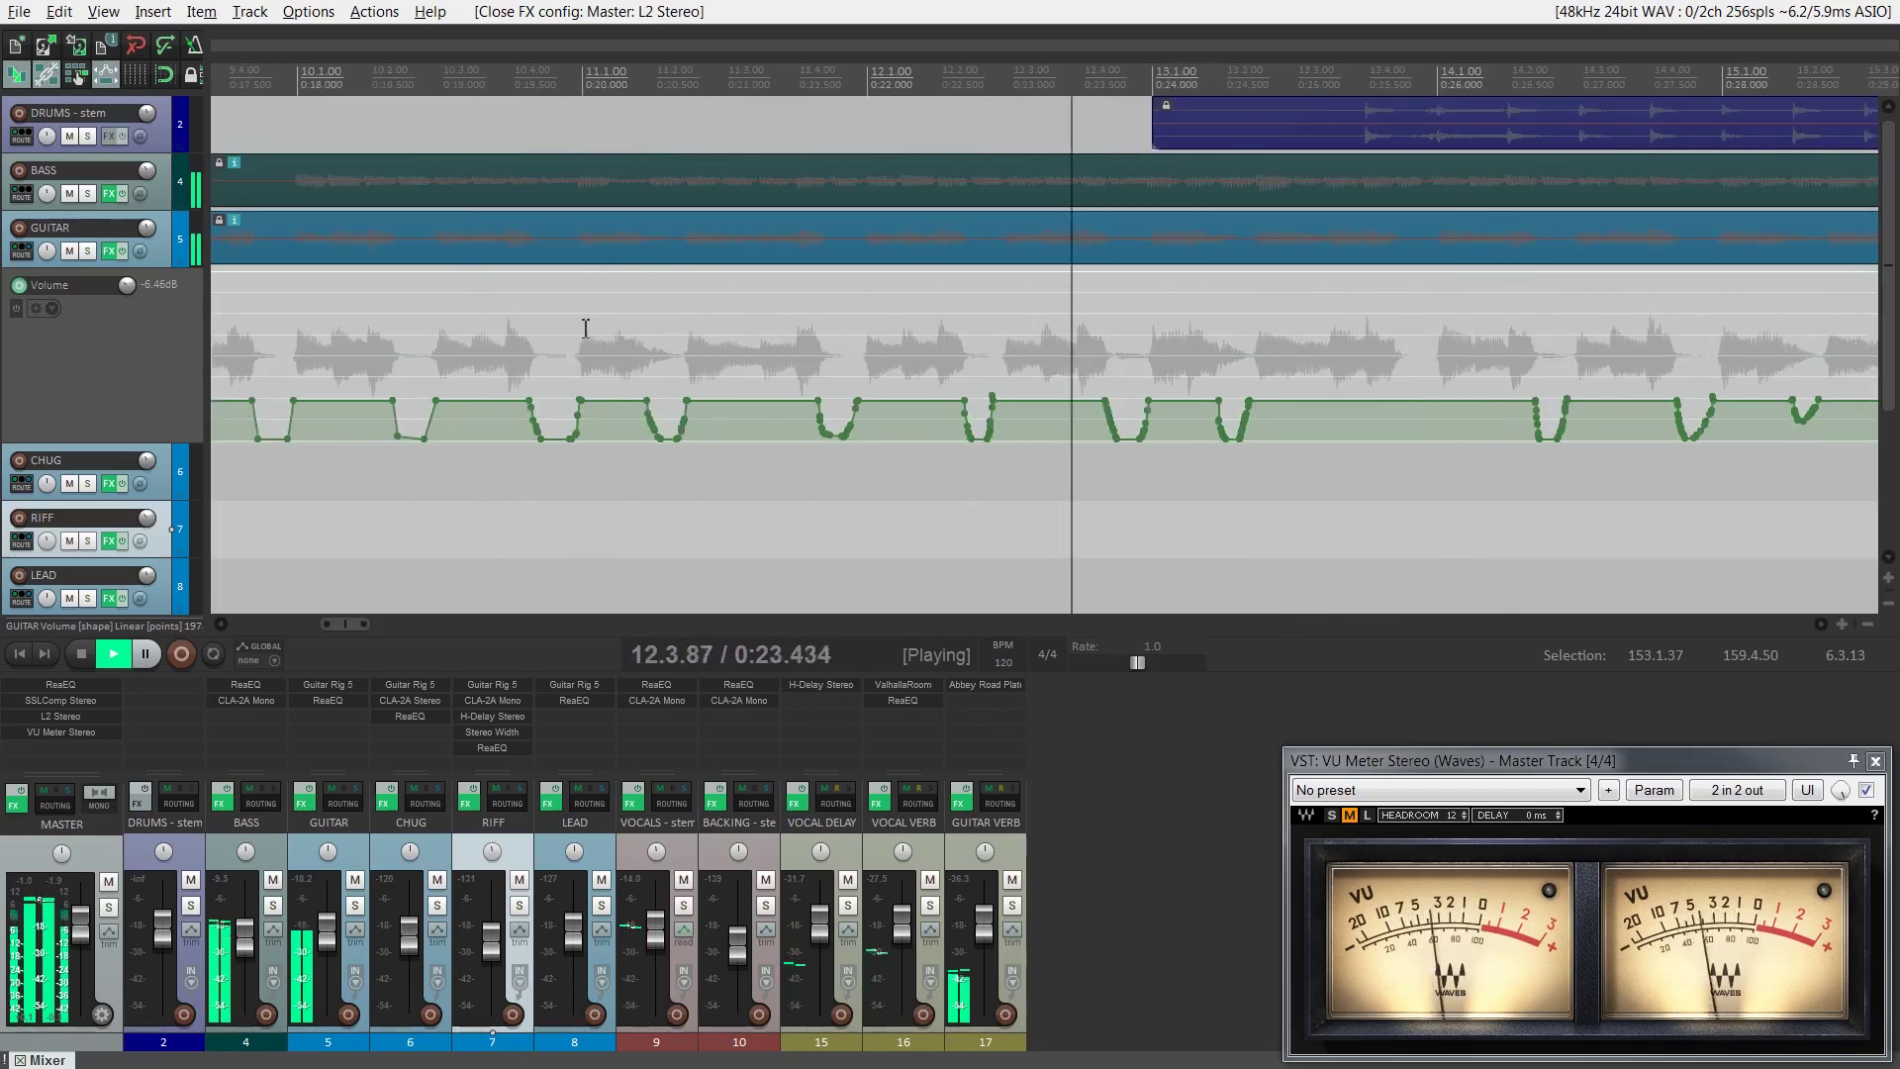
{"action": "scroll", "coordinate": [585, 328], "scroll_direction": "down", "scroll_amount": 3}
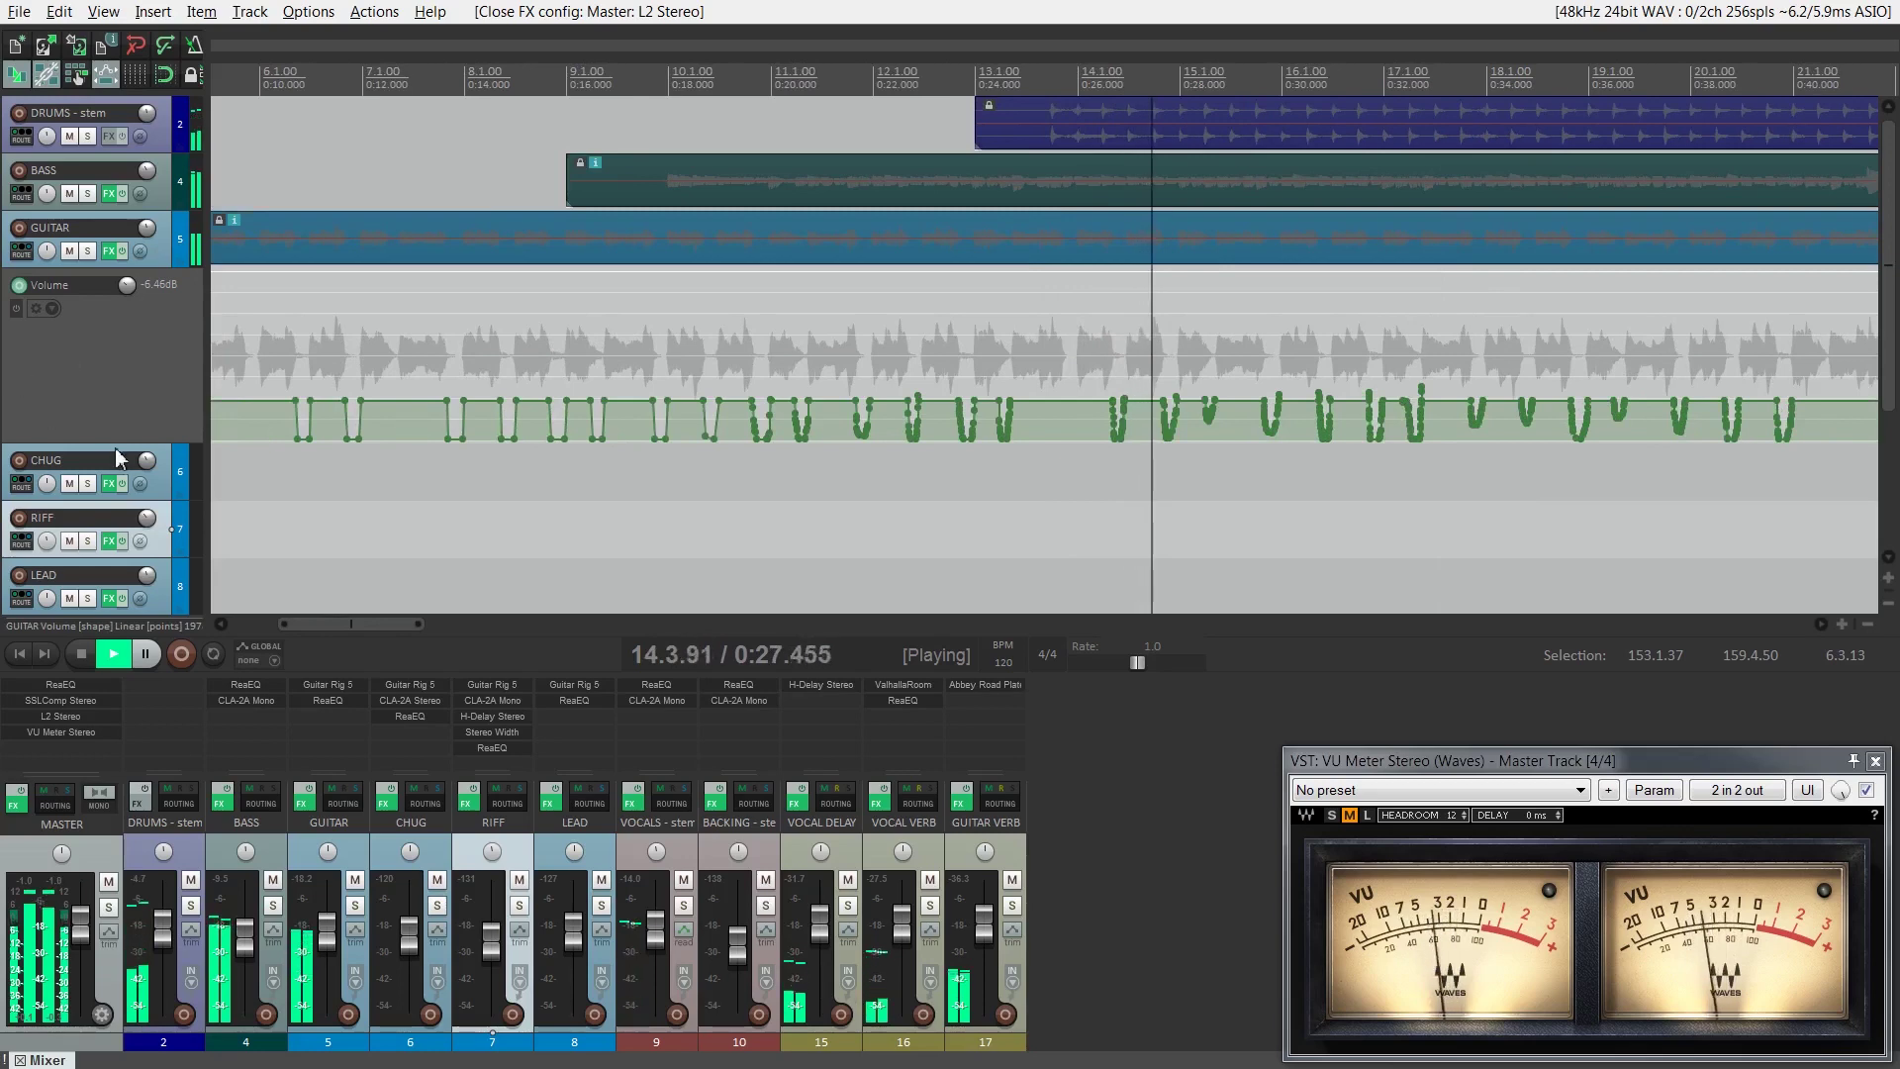
{"action": "left_click_drag", "start_coordinate": [117, 445], "coordinate": [175, 240]}
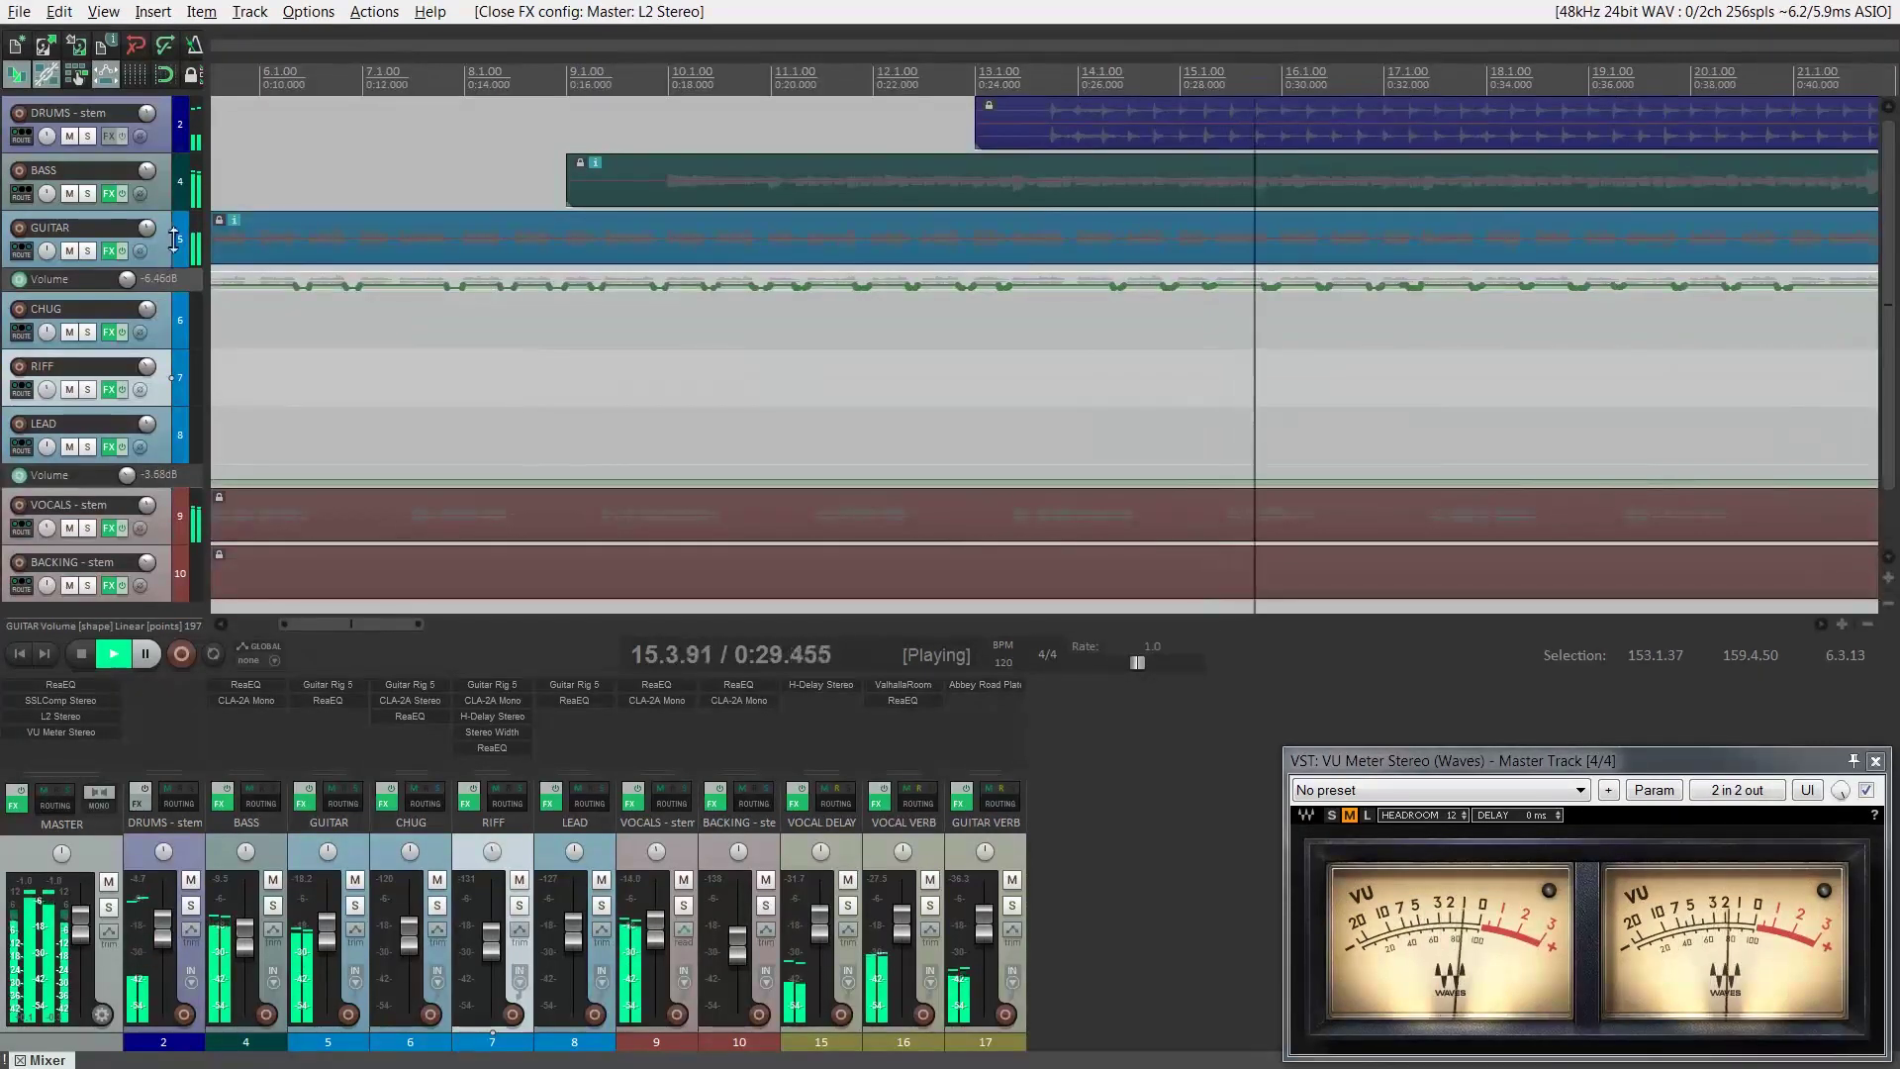
{"action": "left_click", "coordinate": [656, 700]}
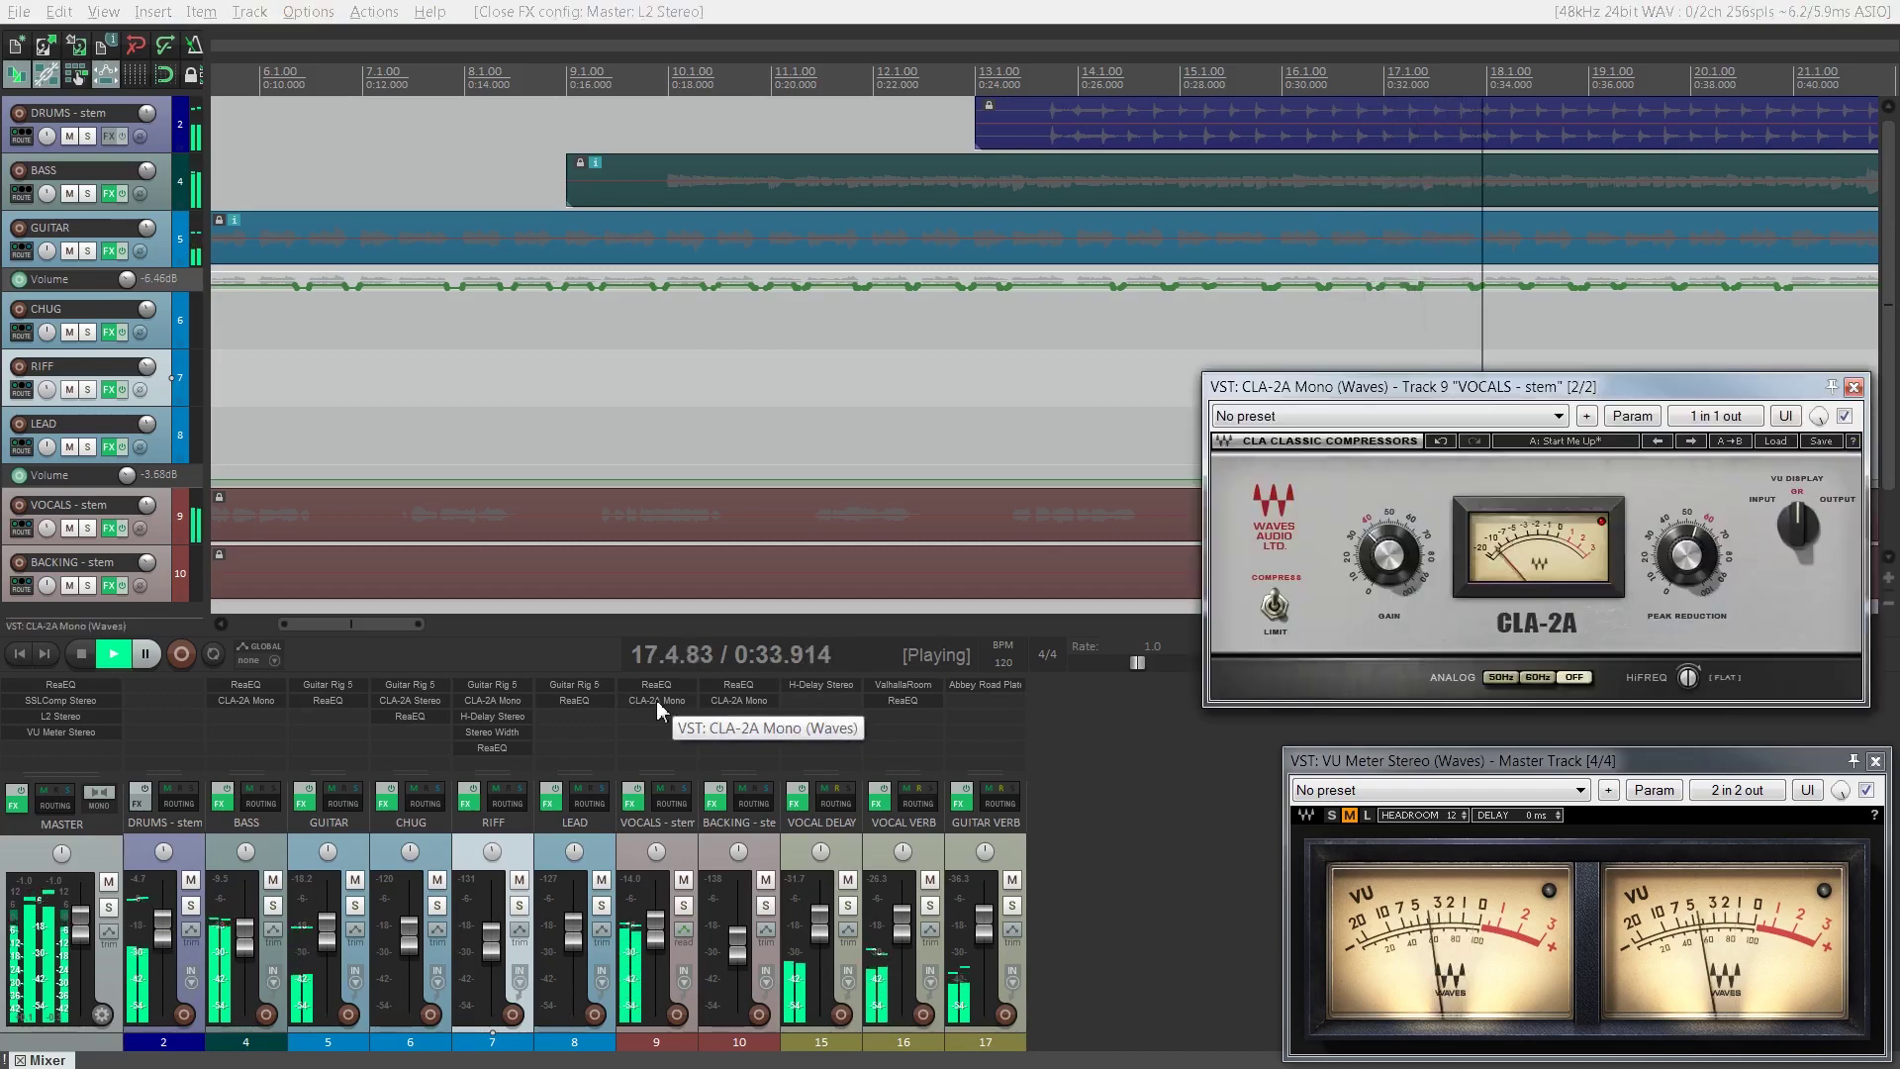
{"action": "left_click", "coordinate": [751, 705]}
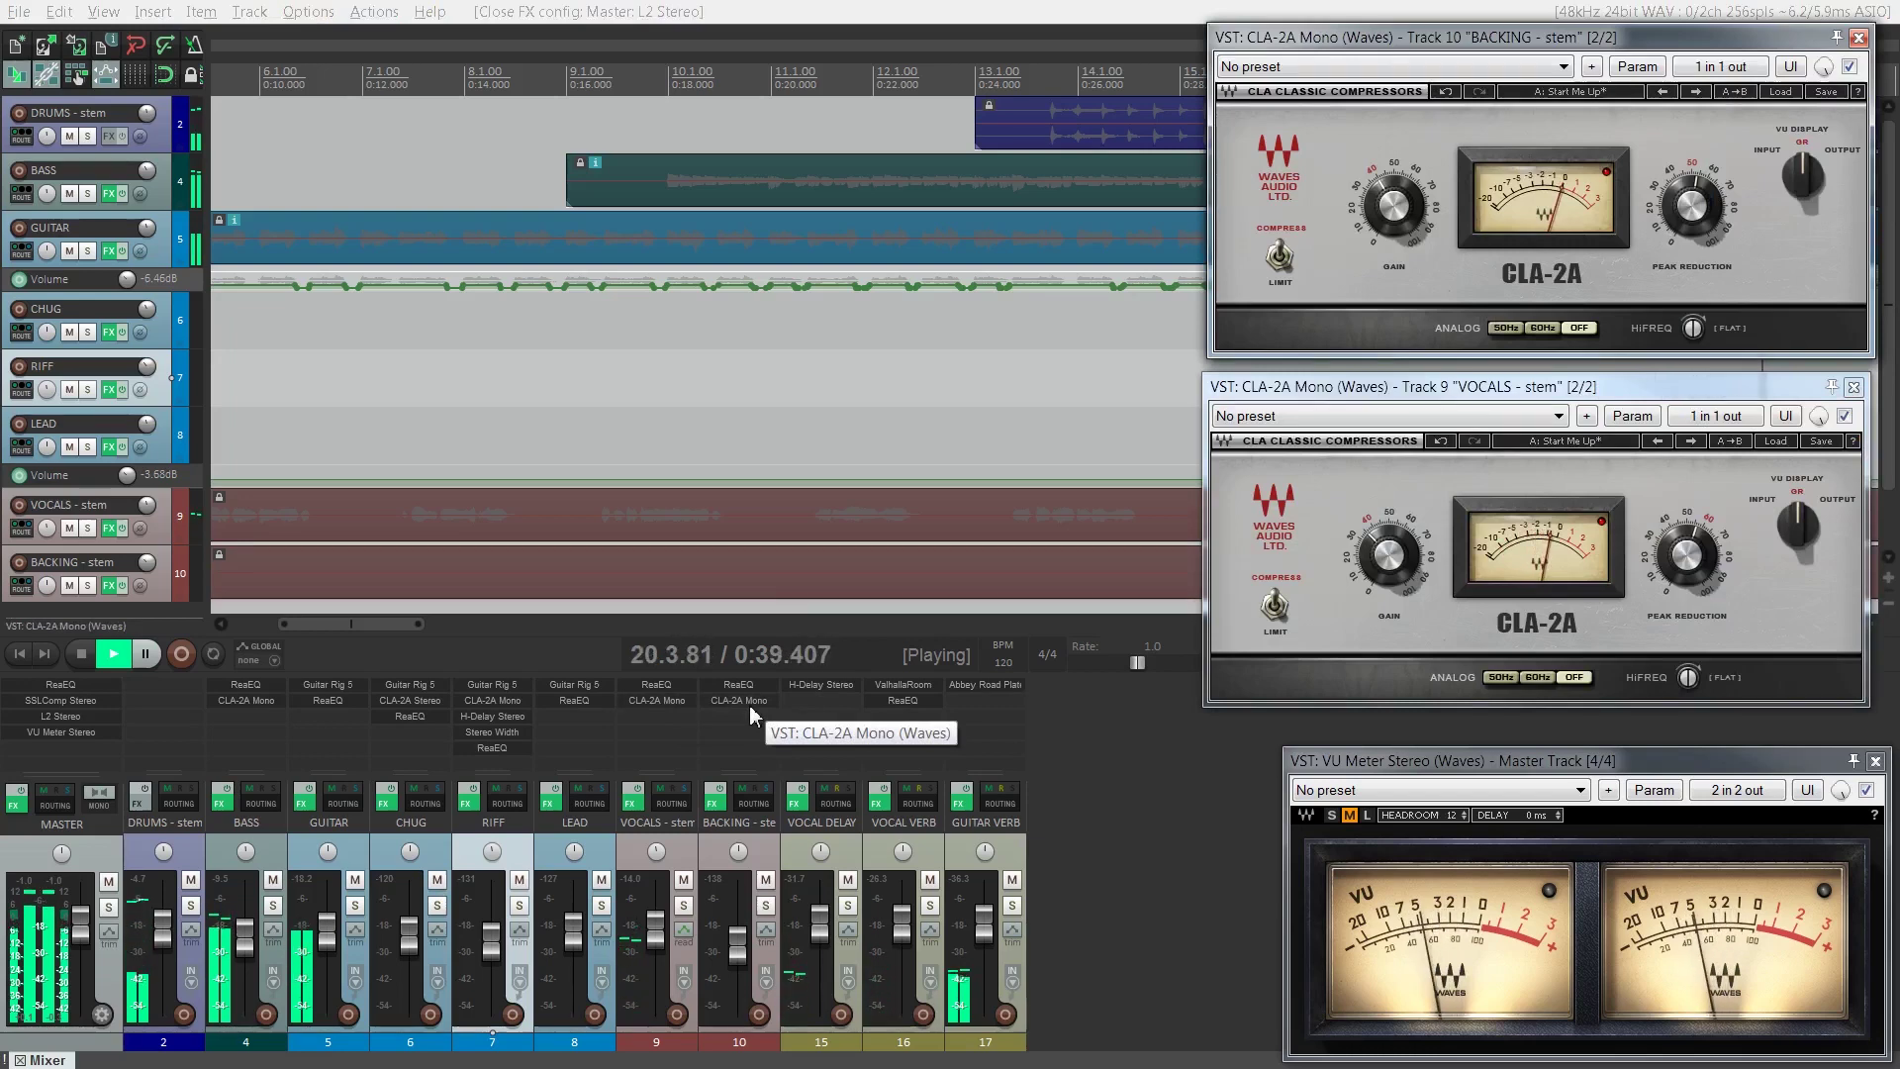
{"action": "scroll", "coordinate": [923, 72], "scroll_direction": "down", "scroll_amount": 5}
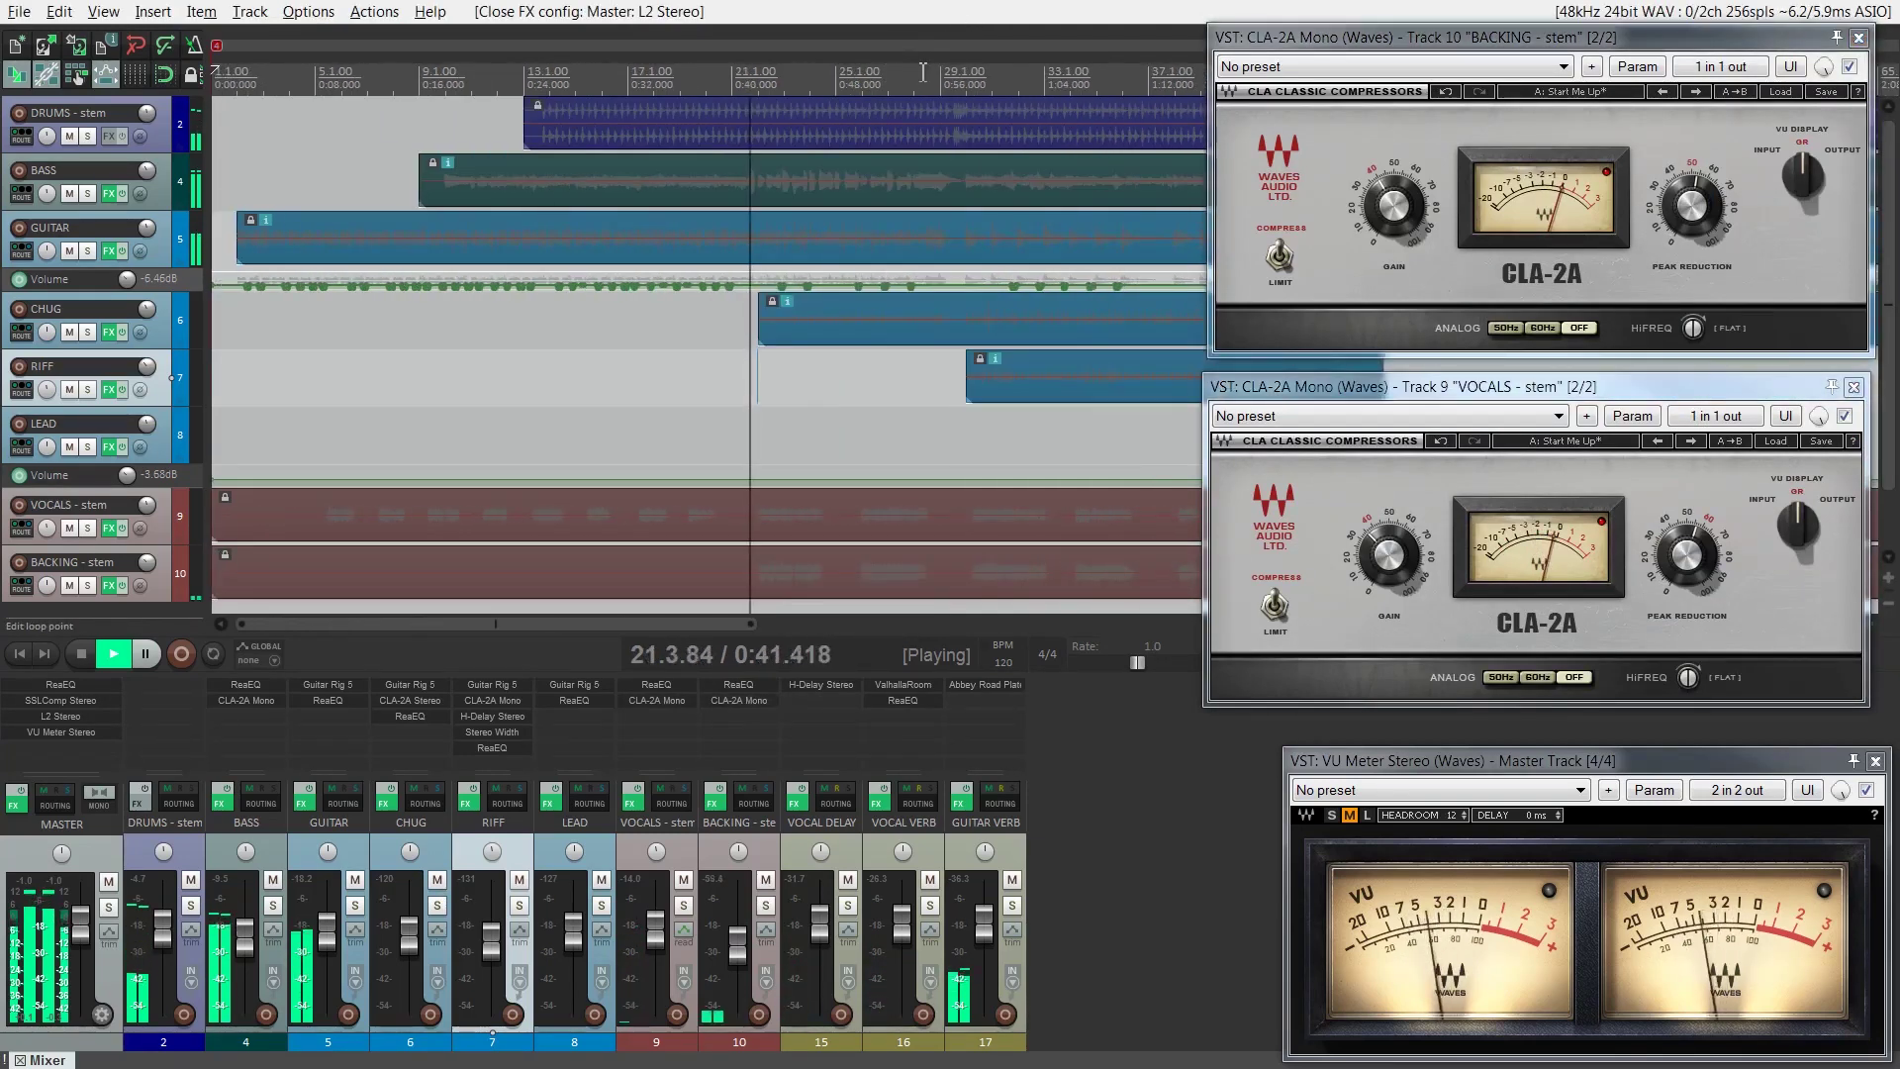
{"action": "scroll", "coordinate": [923, 71], "scroll_direction": "down", "scroll_amount": 3}
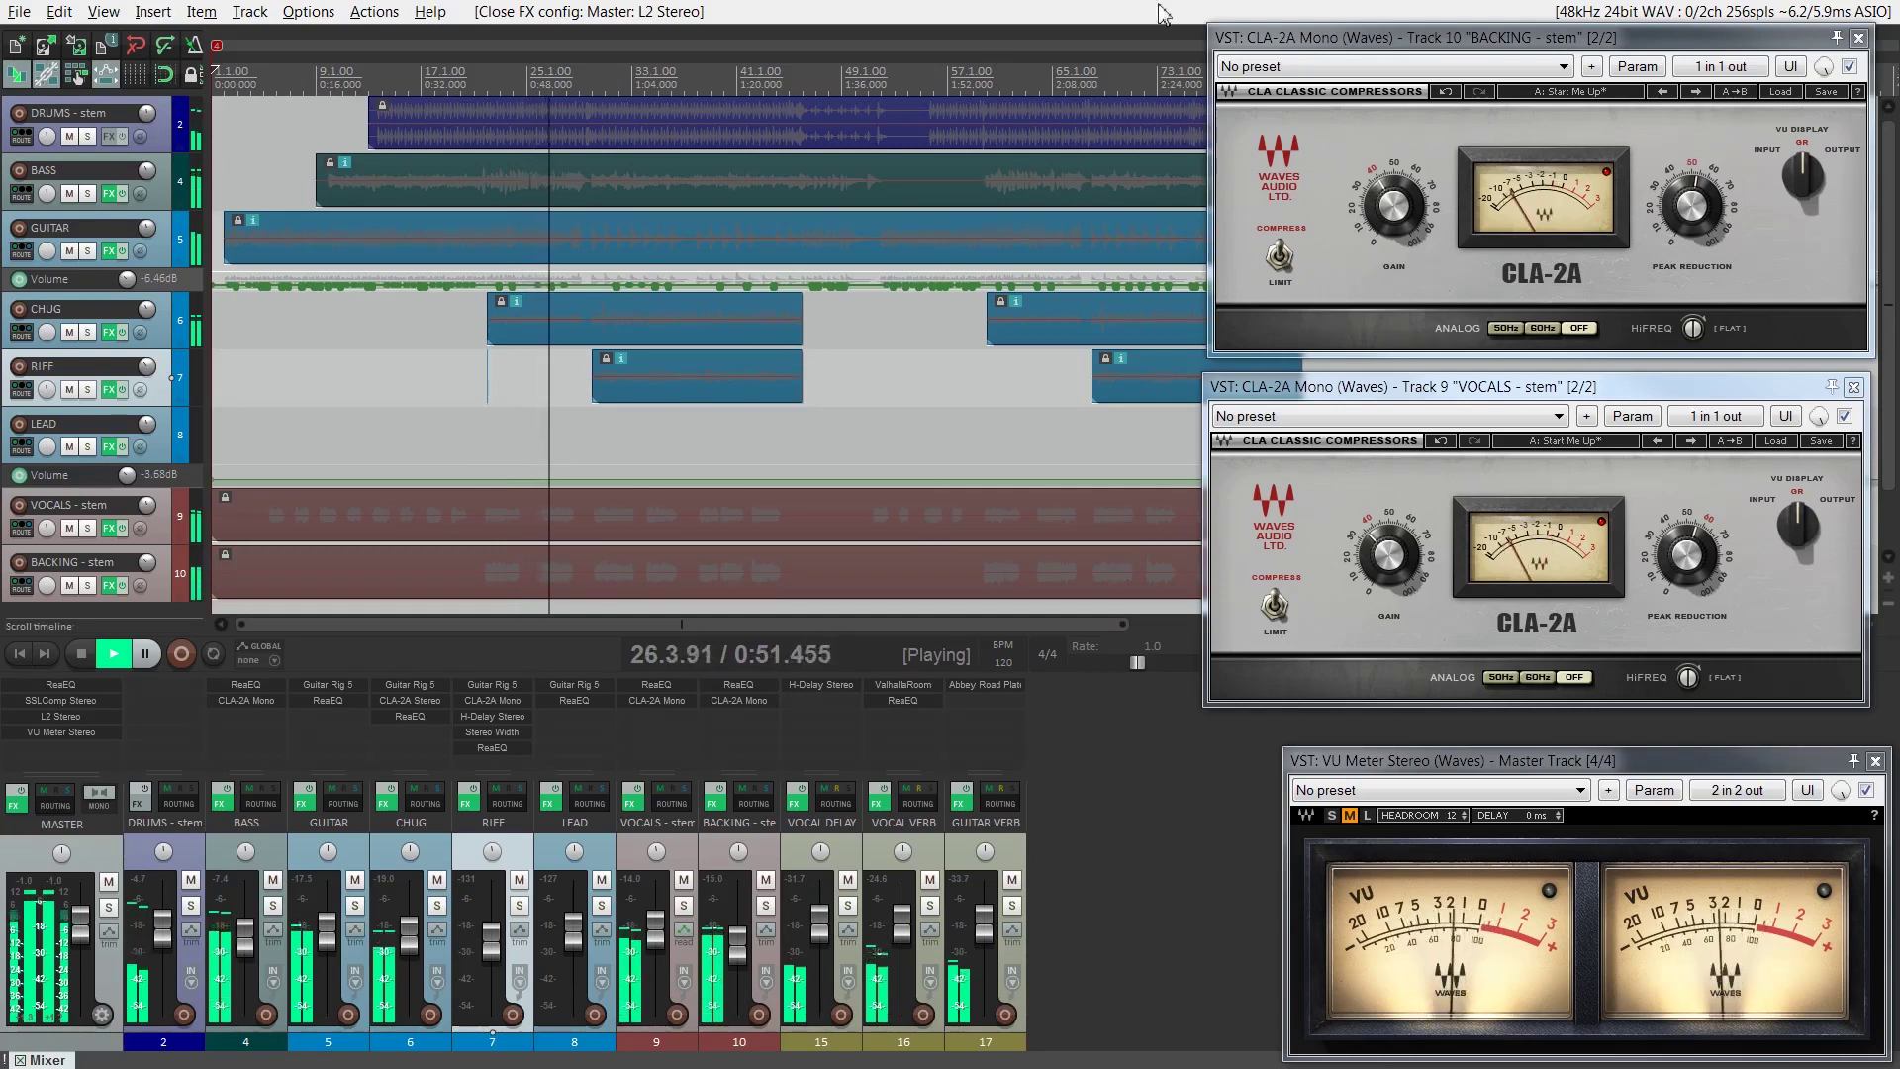
{"action": "left_click", "coordinate": [1858, 38]}
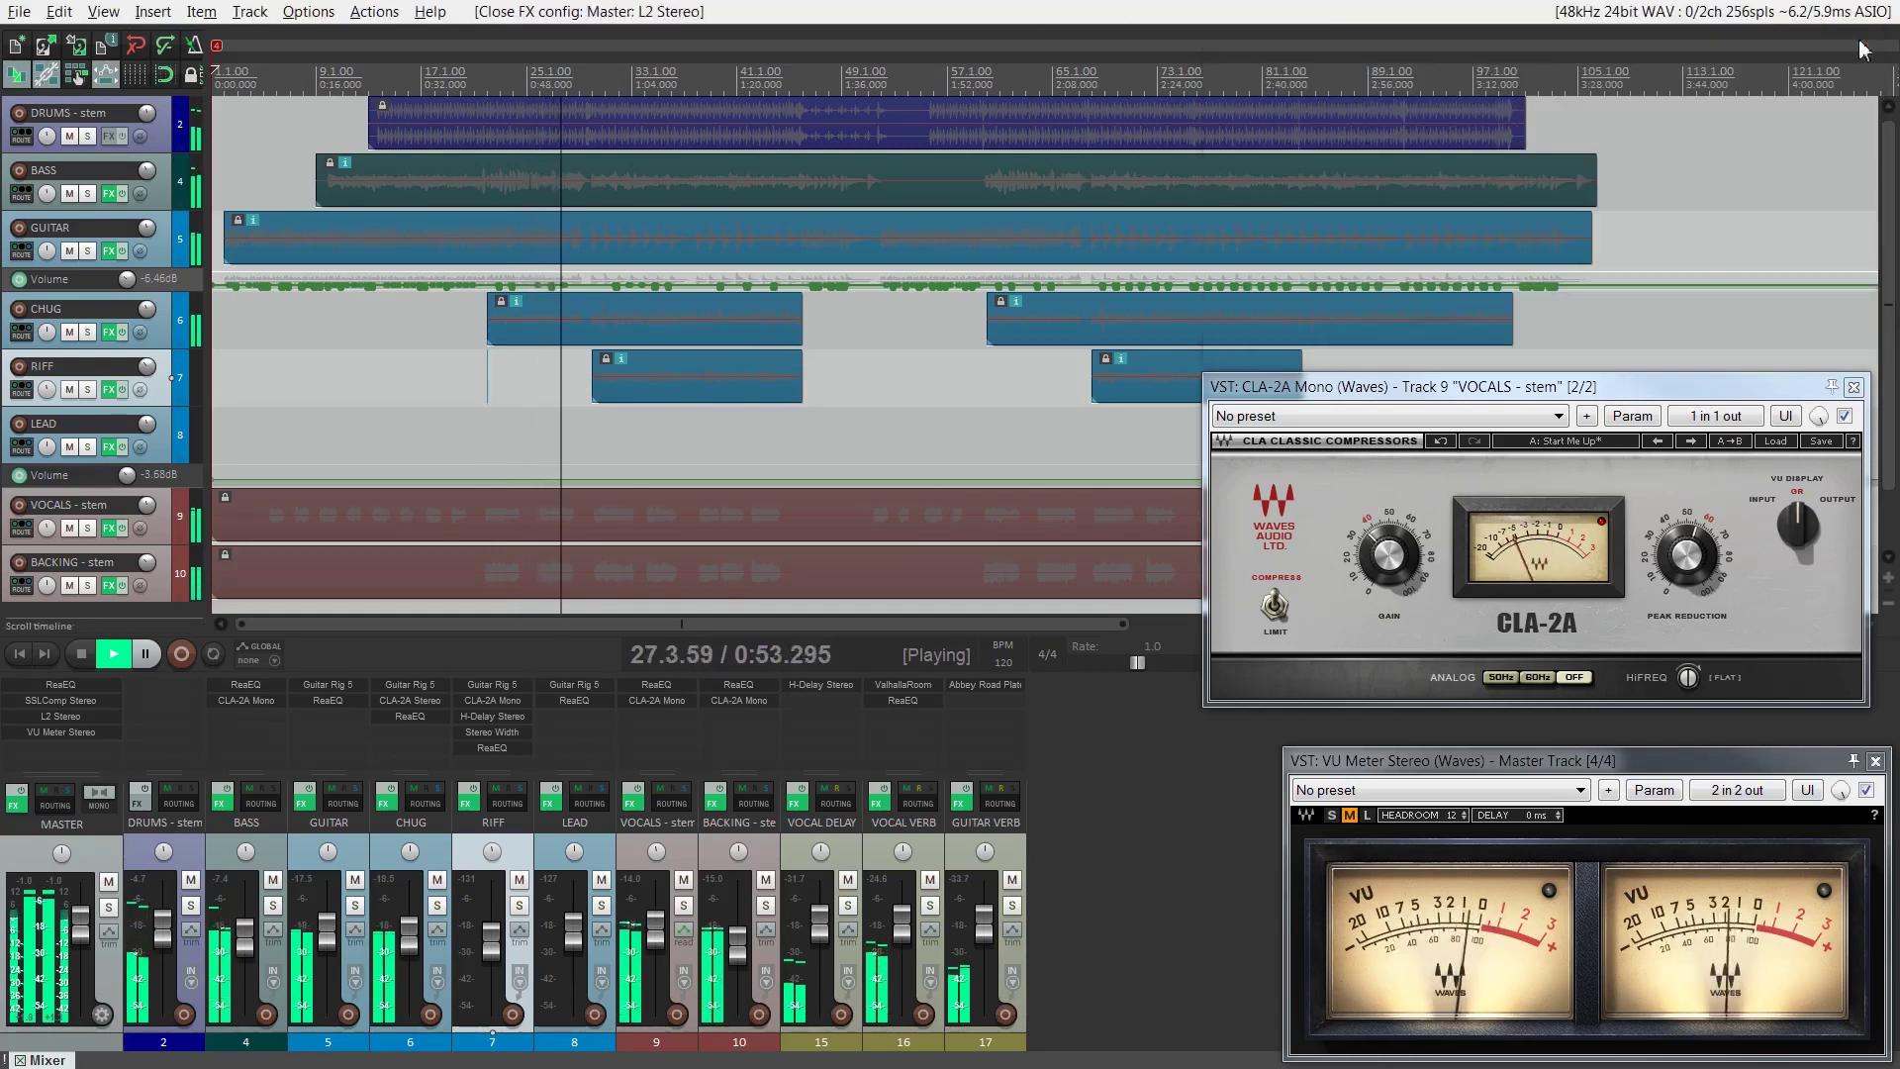
{"action": "left_click", "coordinate": [1854, 388]}
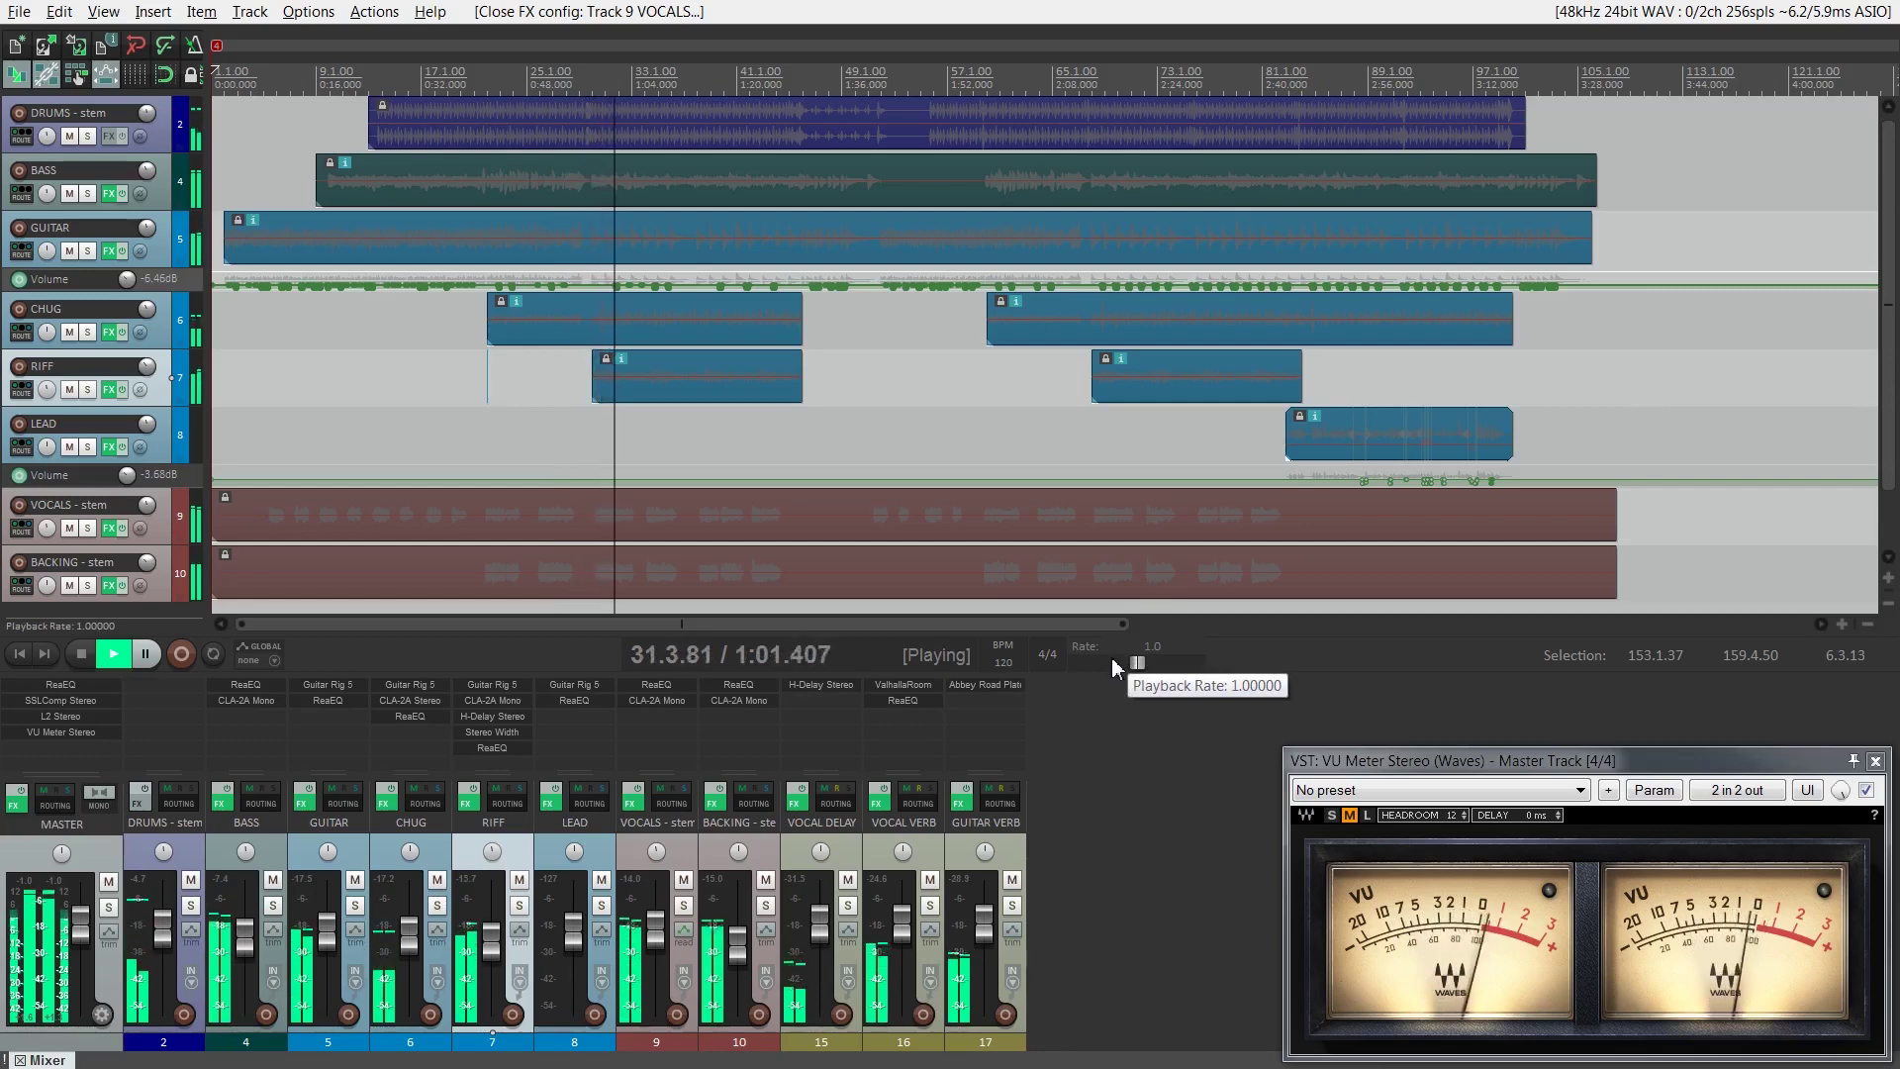
Review GUITAR VERB's Abbey Road Plates and BASS's CLA-2A, then show VOCAL DELAY's H-Delay Stereo
{"action": "left_click", "coordinate": [958, 683]}
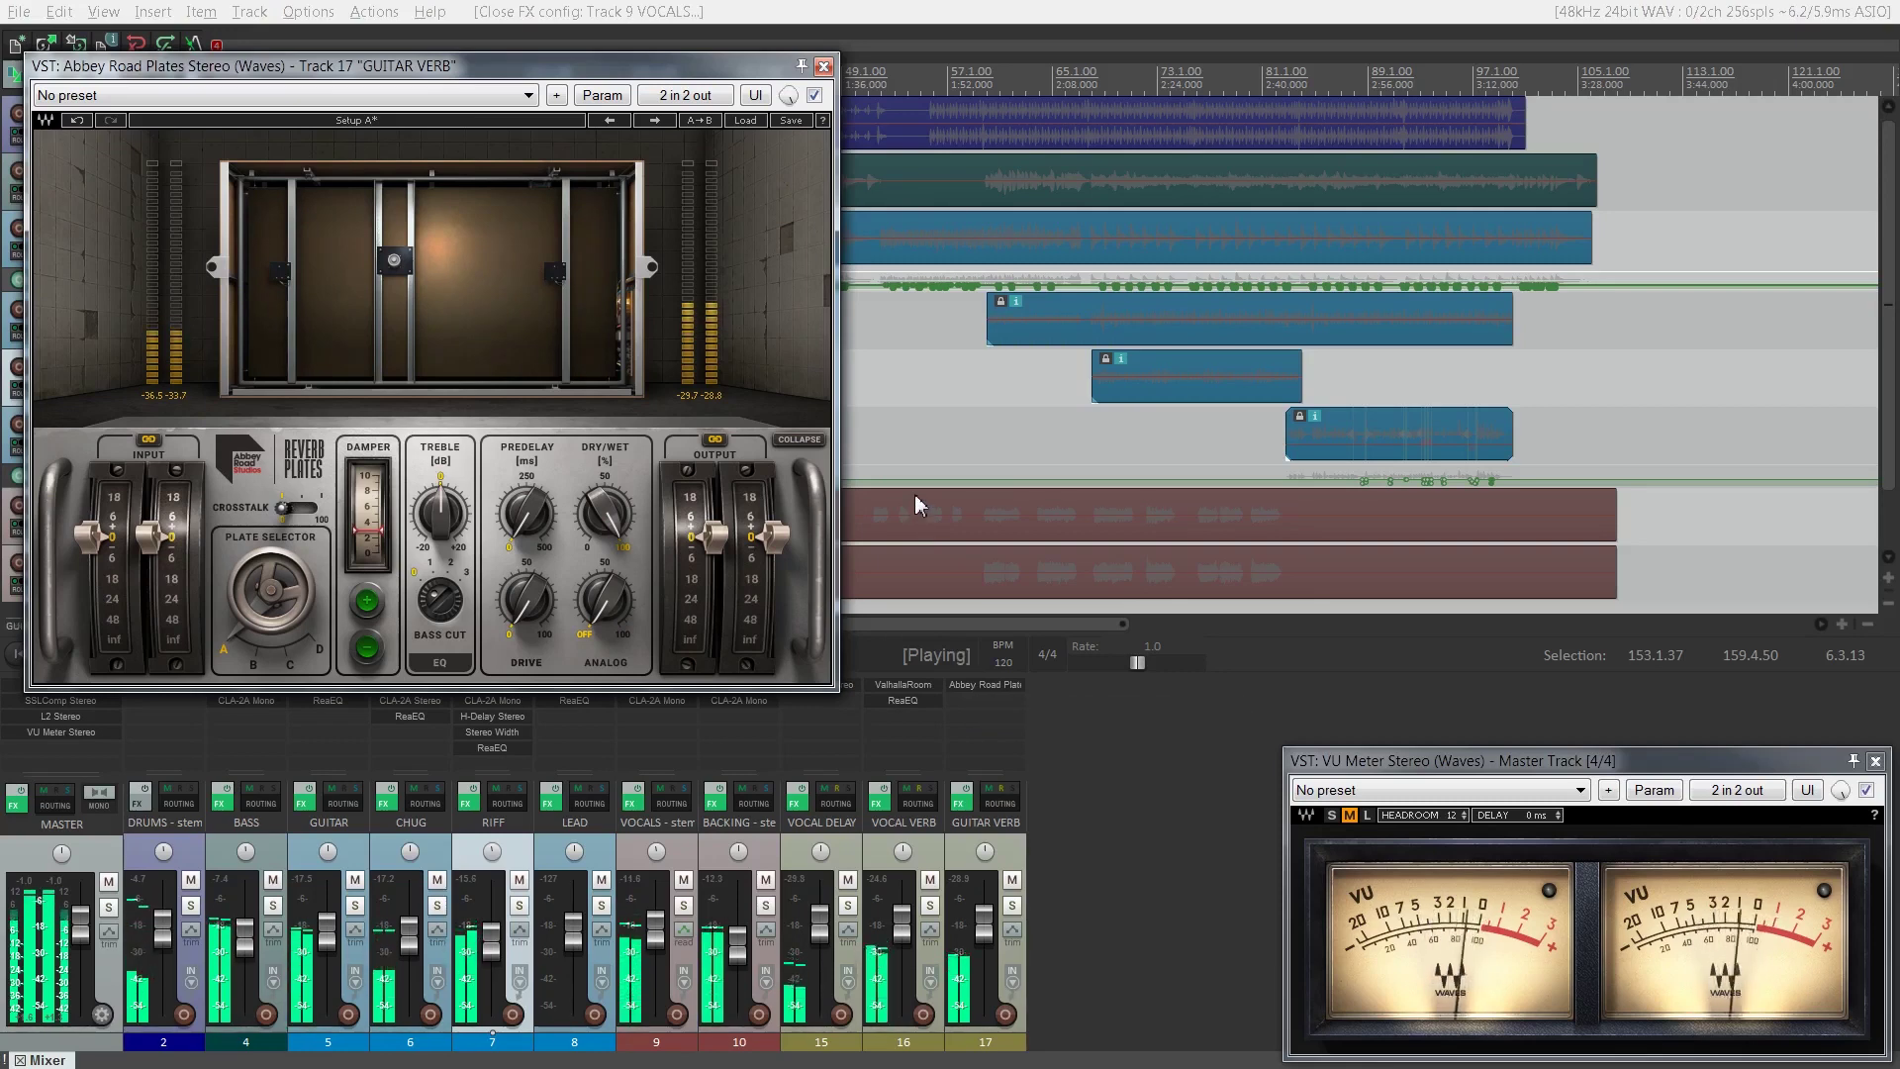
{"action": "left_click", "coordinate": [824, 67]}
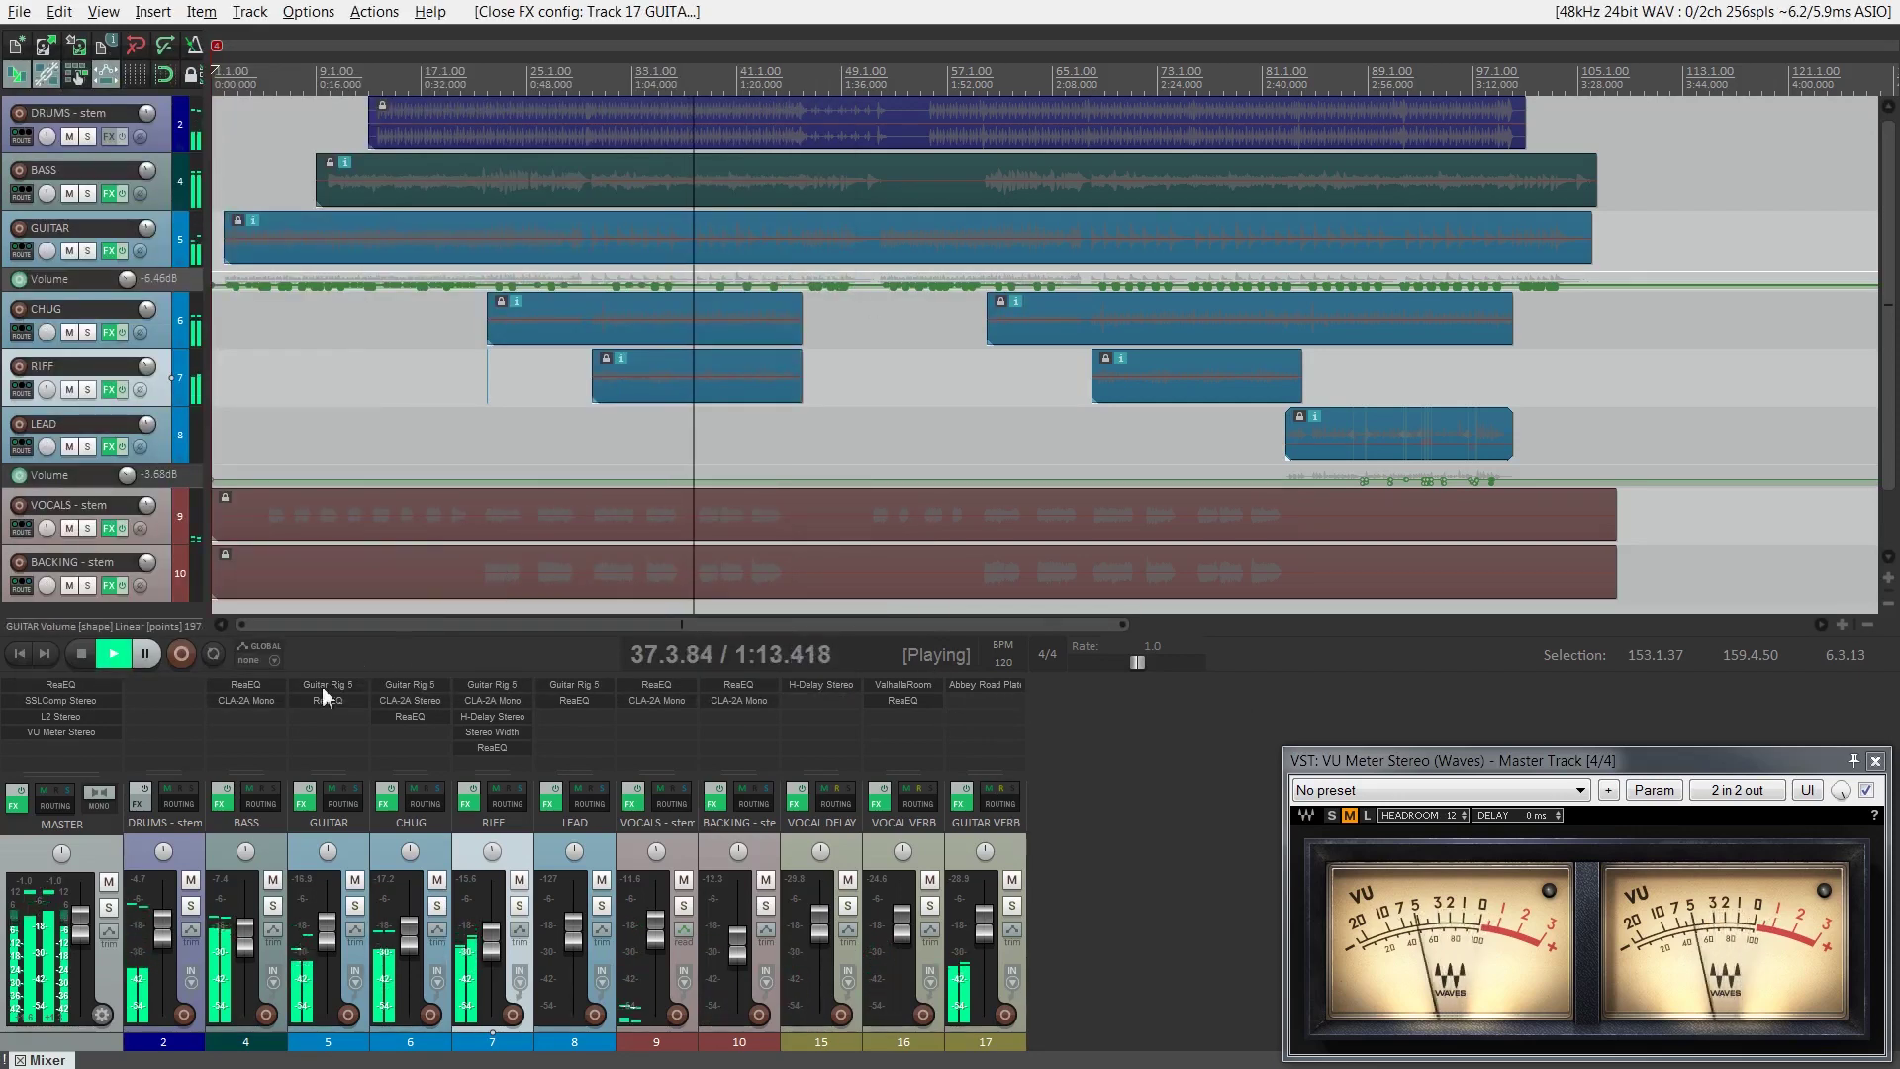
{"action": "left_click", "coordinate": [257, 701]}
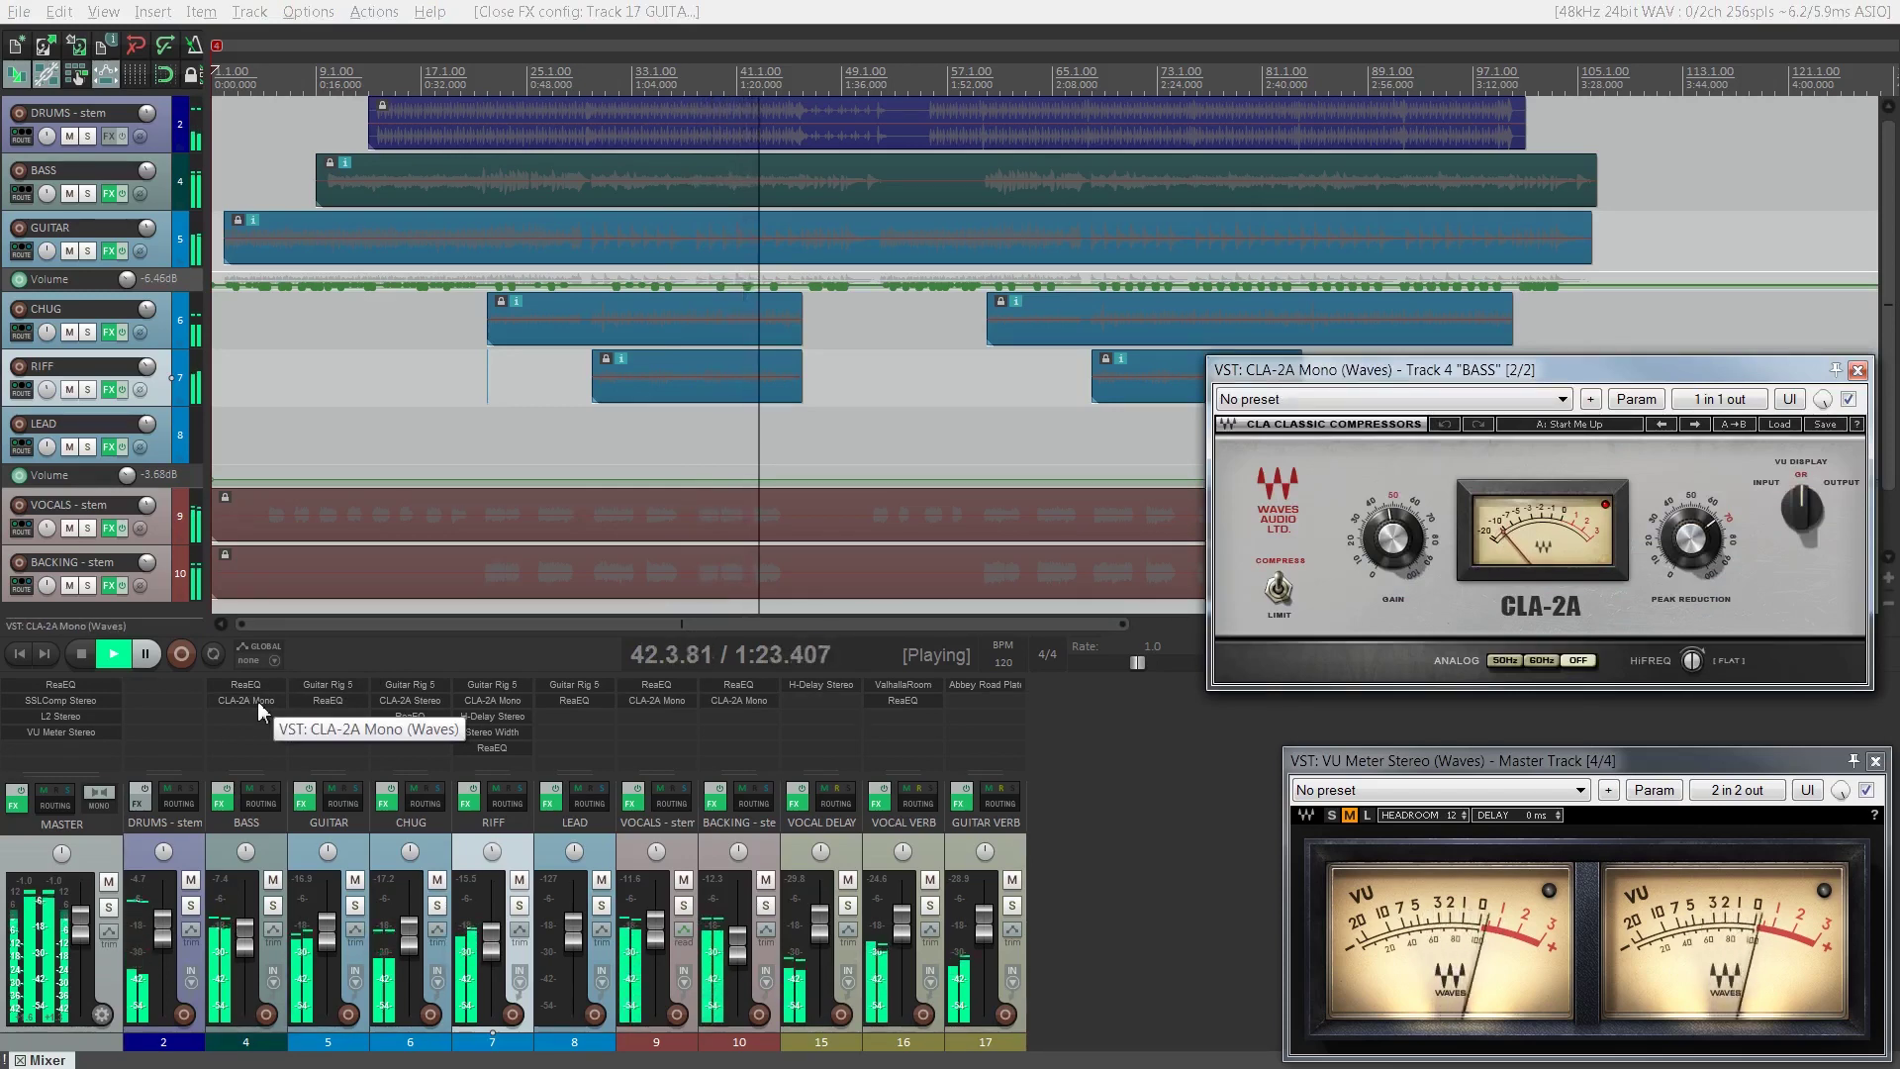
{"action": "left_click", "coordinate": [1857, 370]}
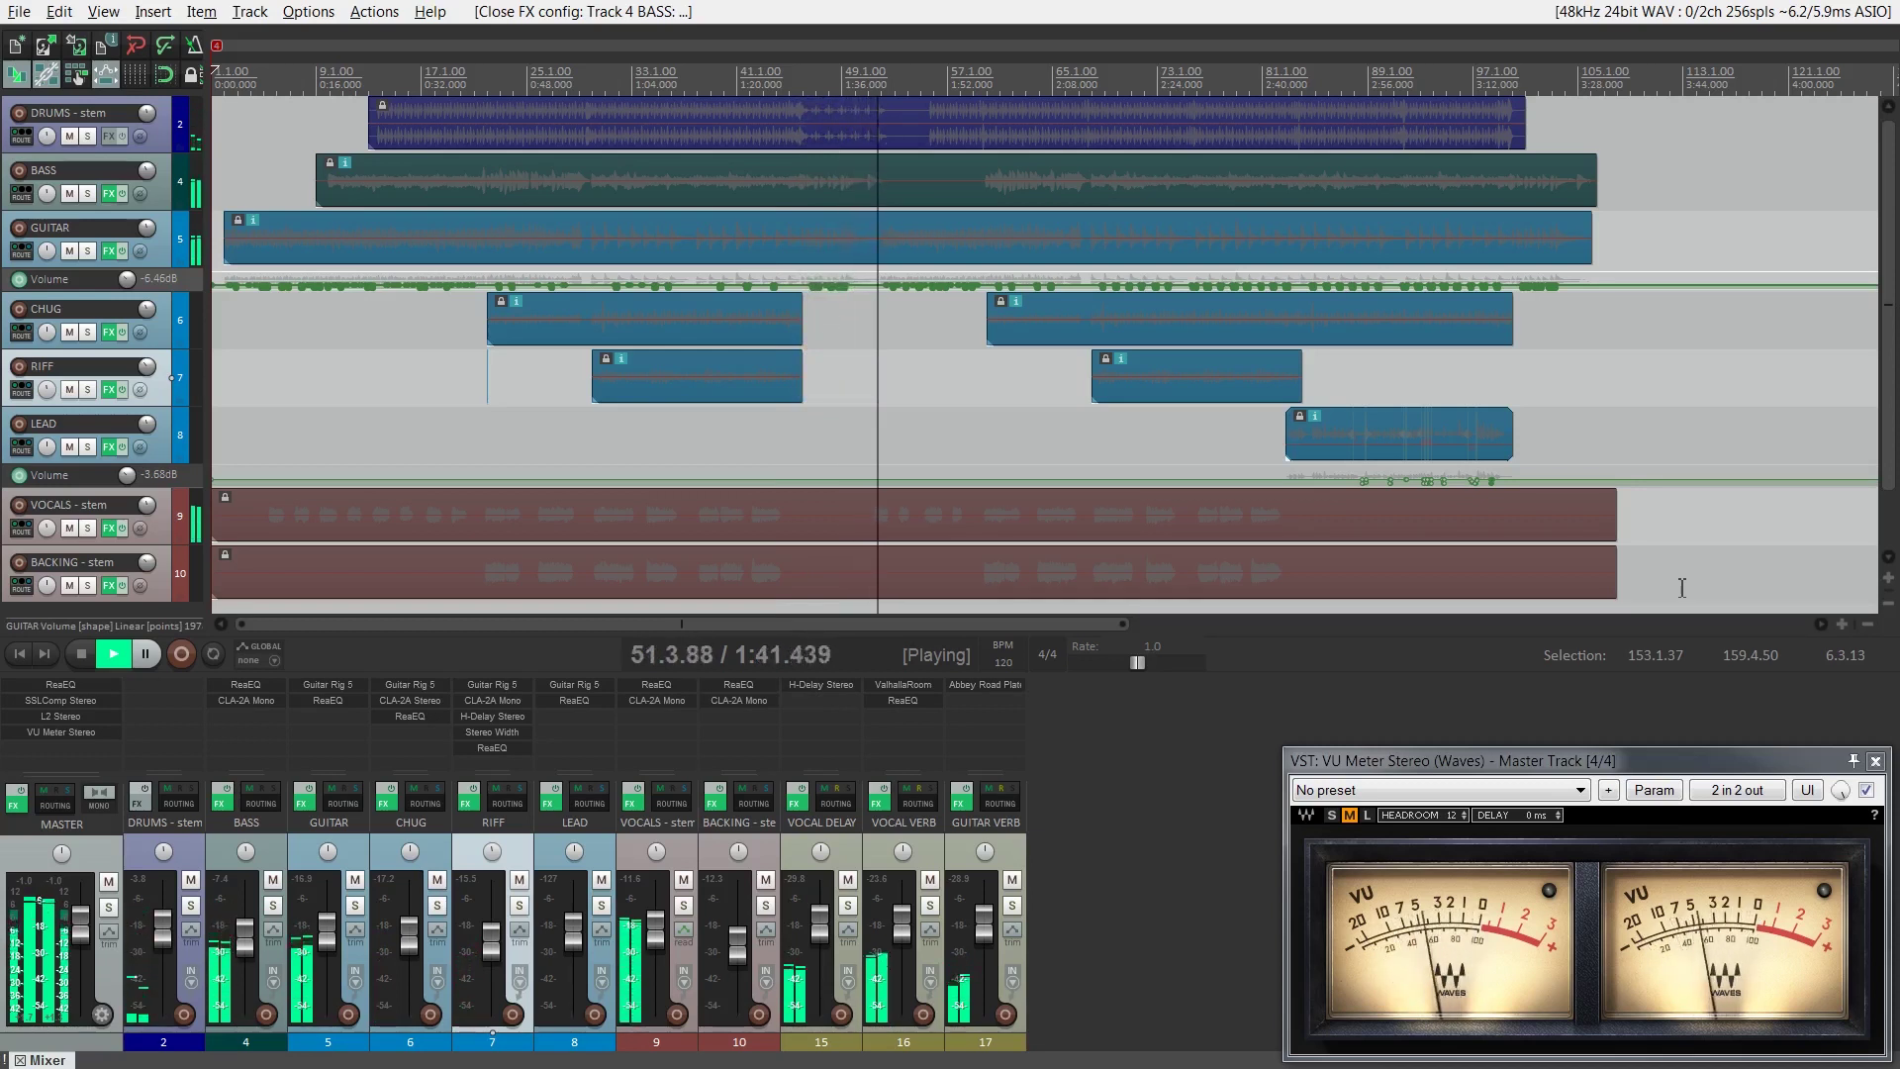
{"action": "left_click", "coordinate": [845, 688]}
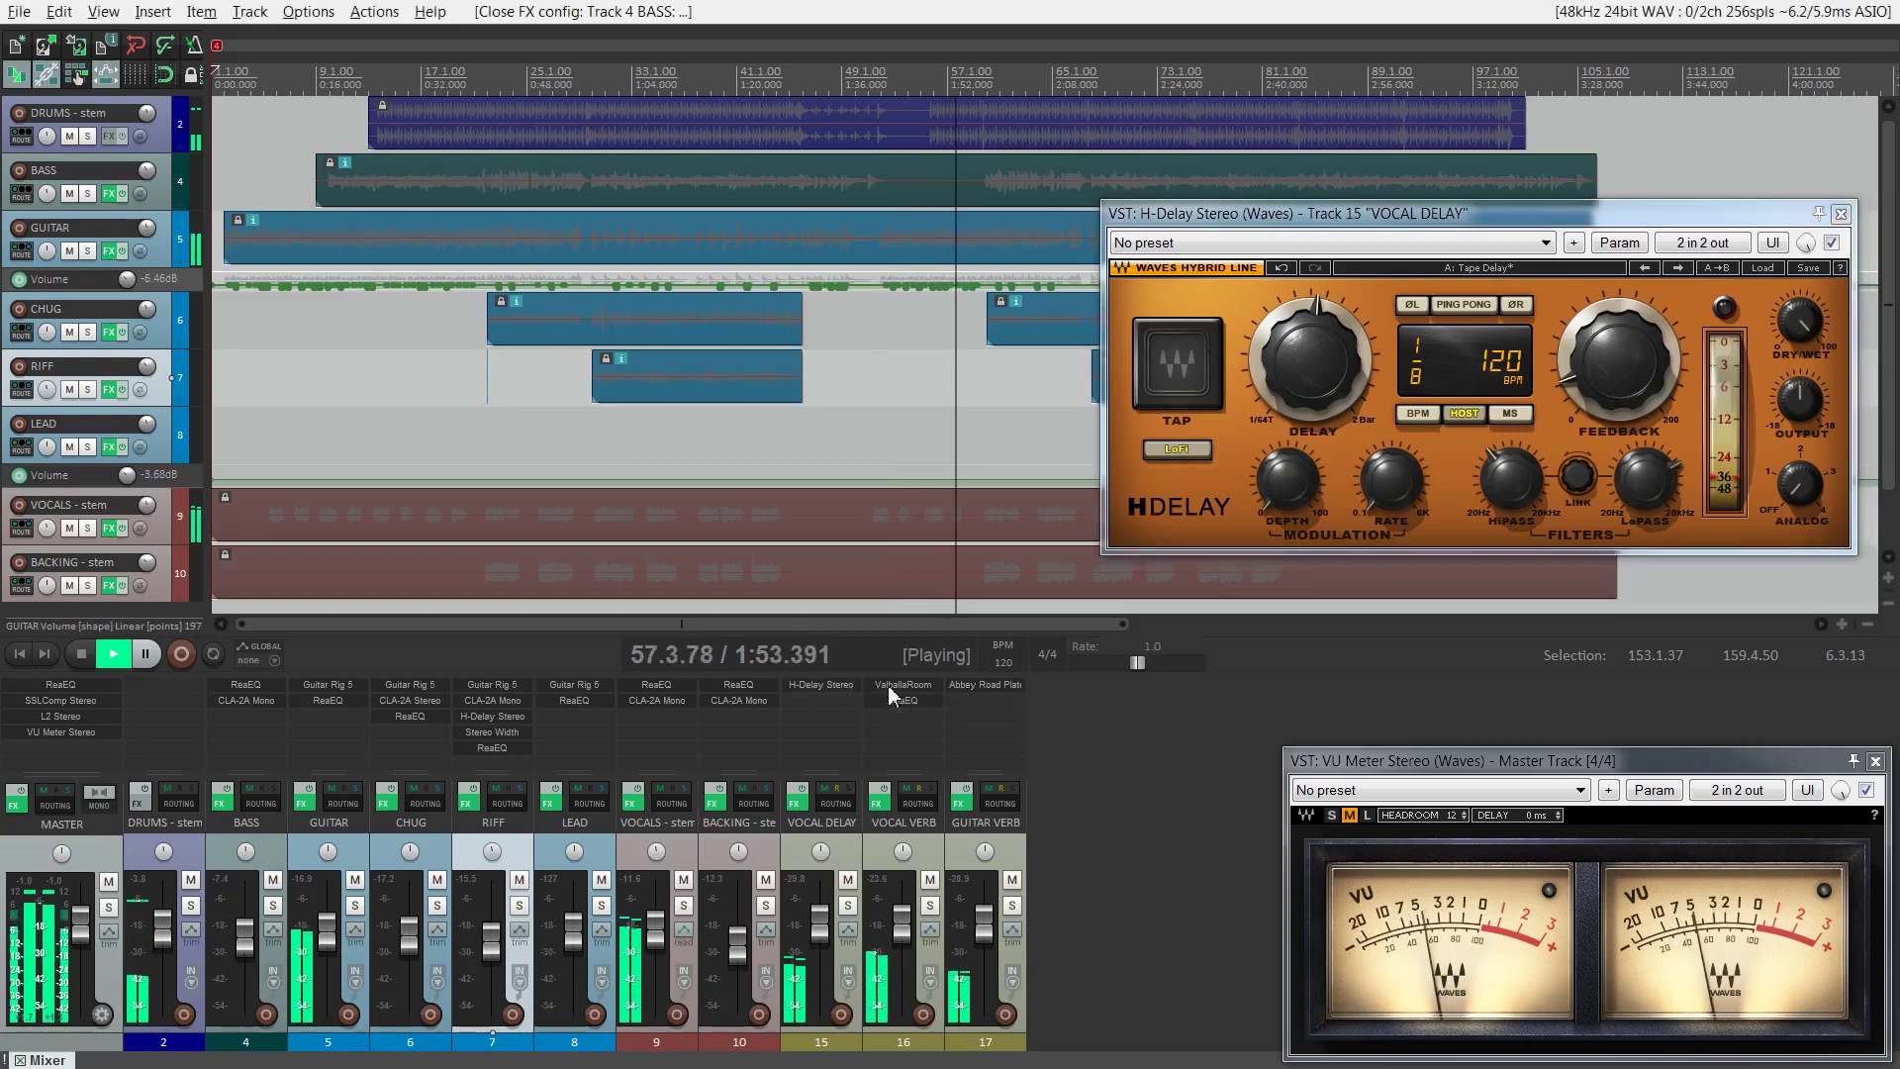
Check VOCAL VERB's ValhallaRoom, close it and H-Delay, then show the master ReaEQ
{"action": "left_click", "coordinate": [888, 685]}
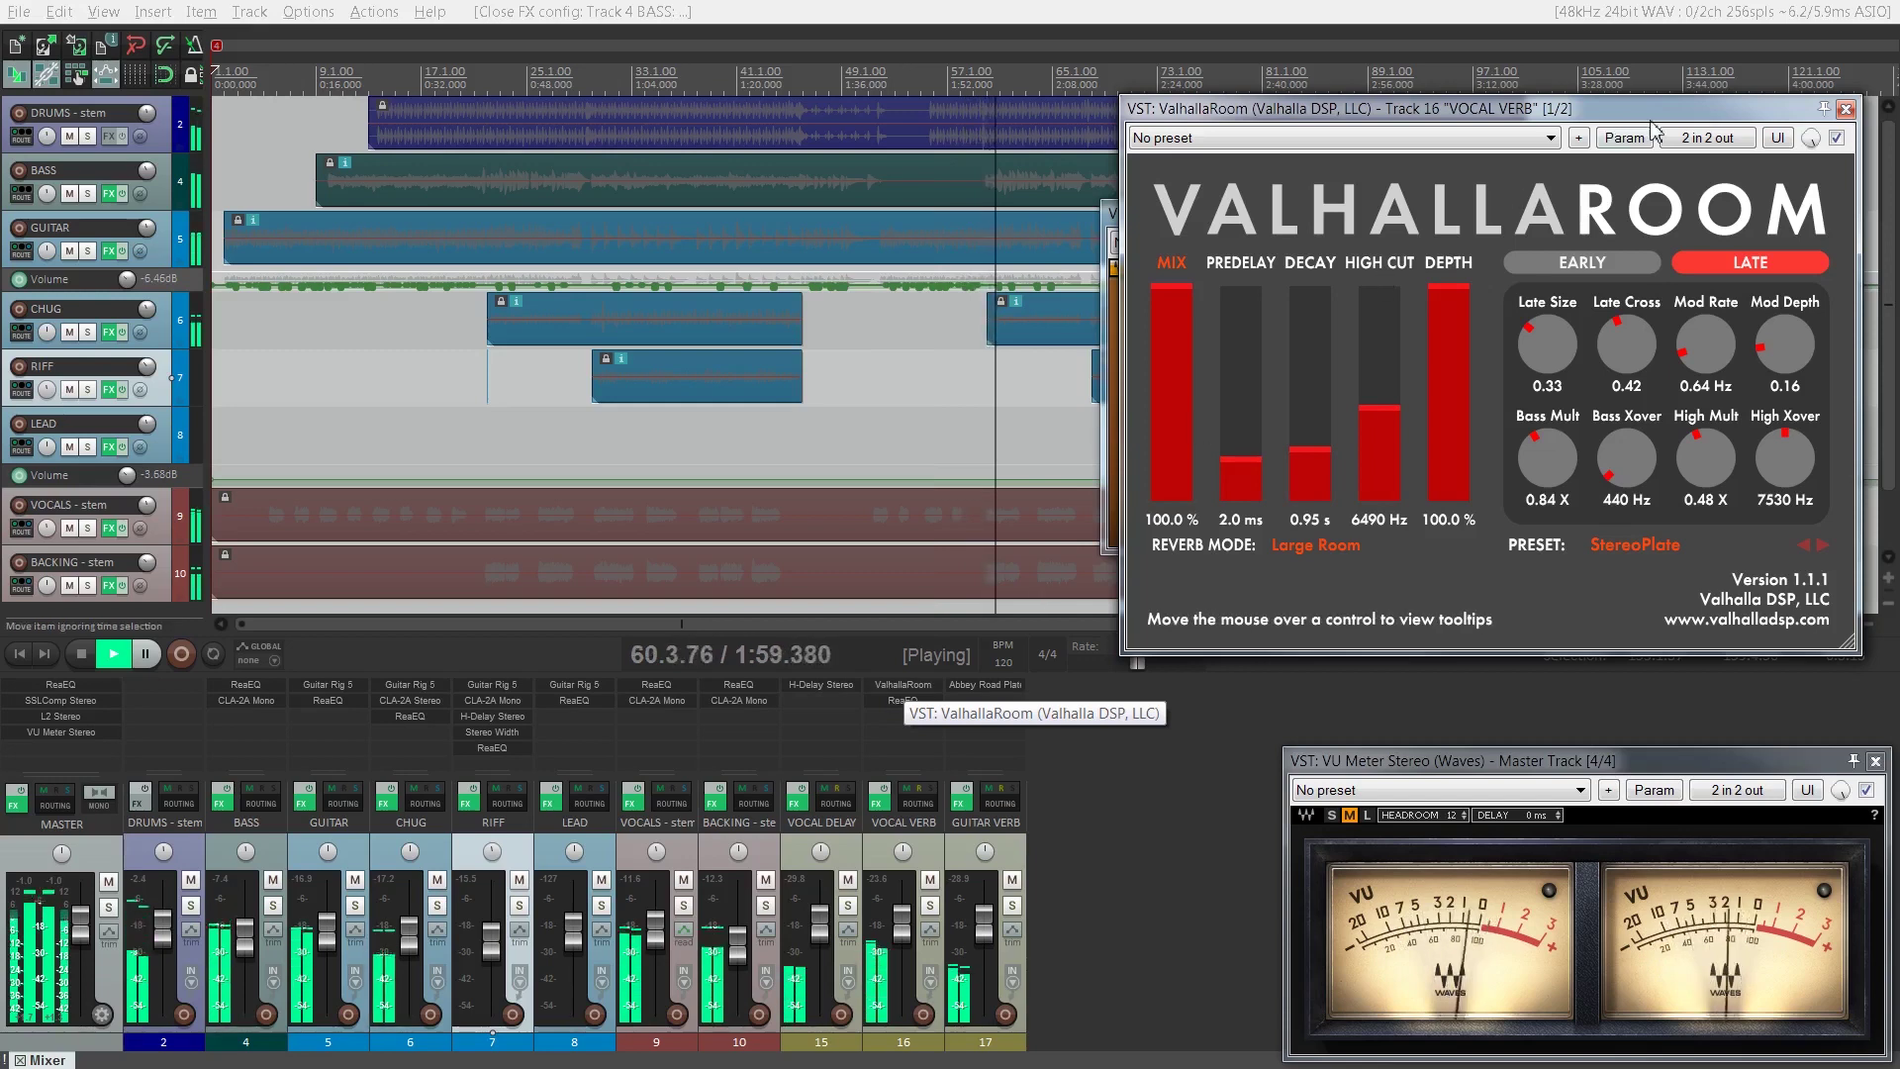
{"action": "left_click", "coordinate": [1846, 109]}
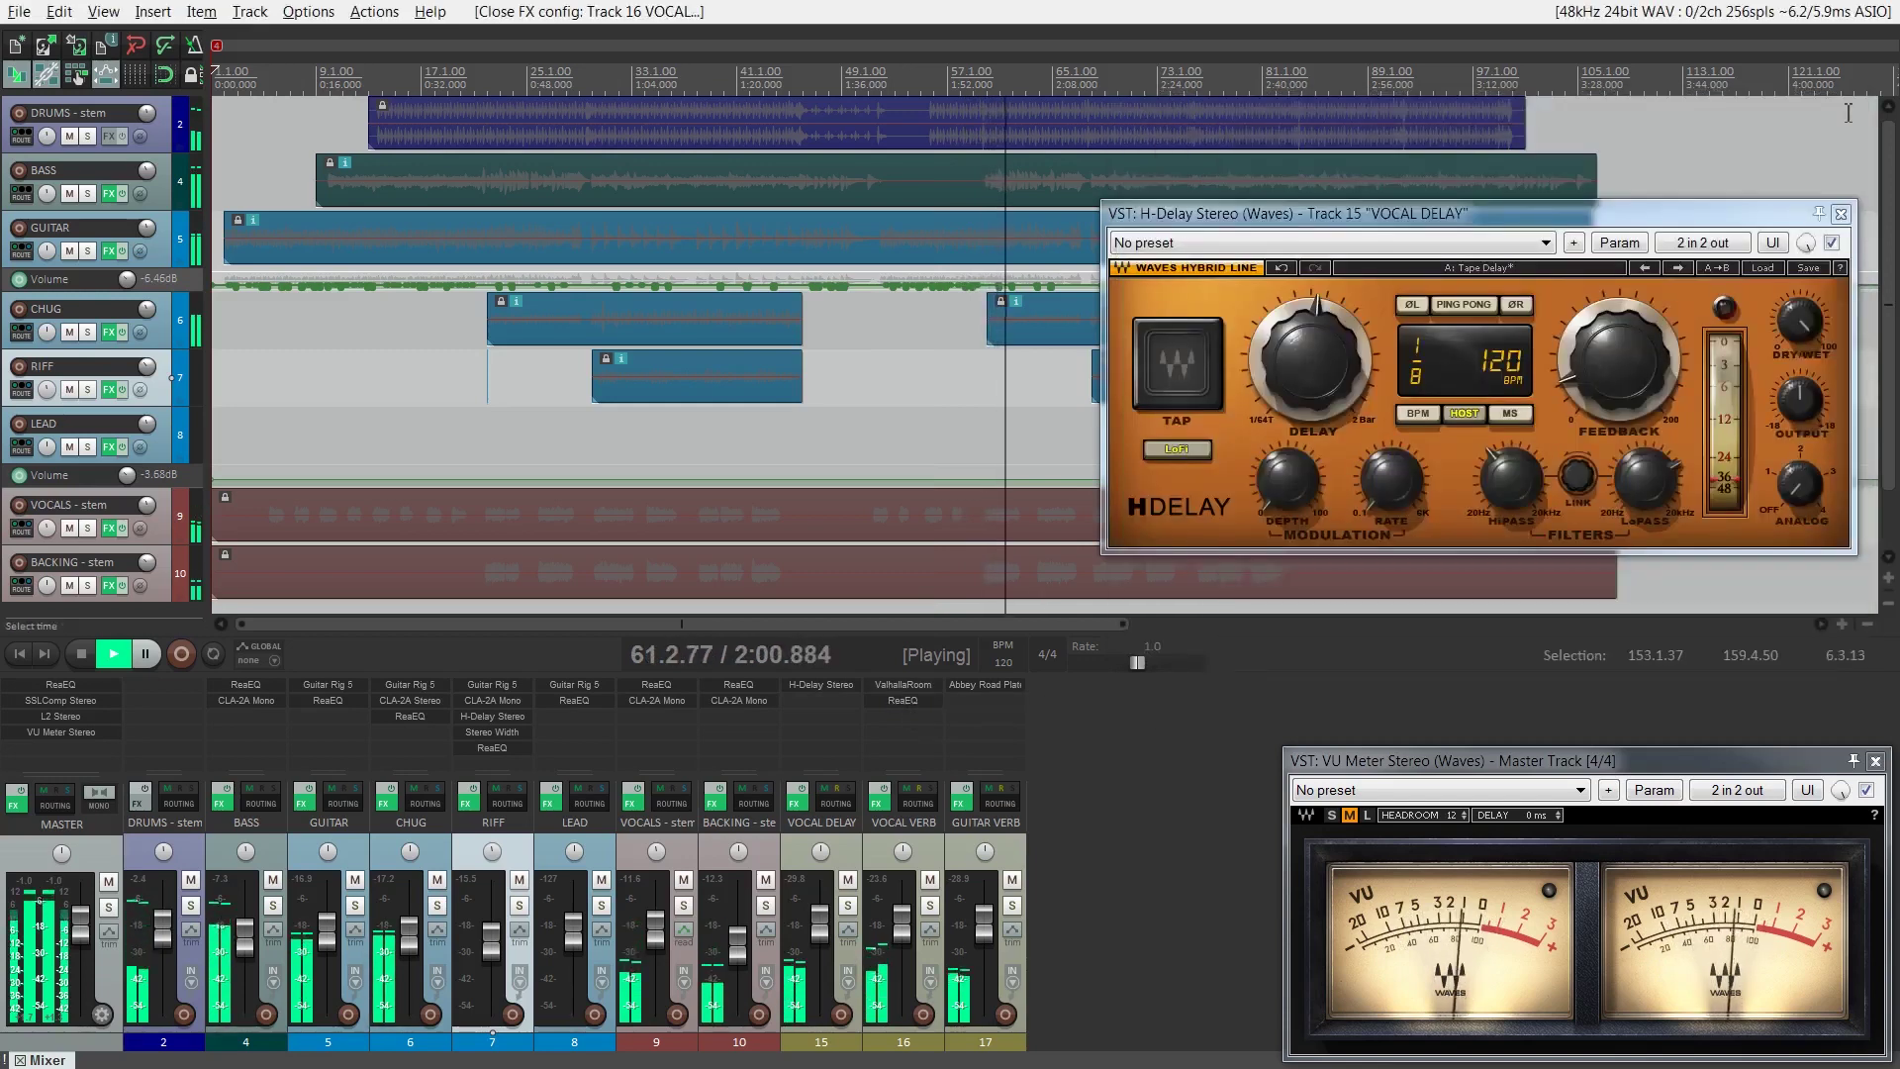
{"action": "left_click", "coordinate": [1841, 214]}
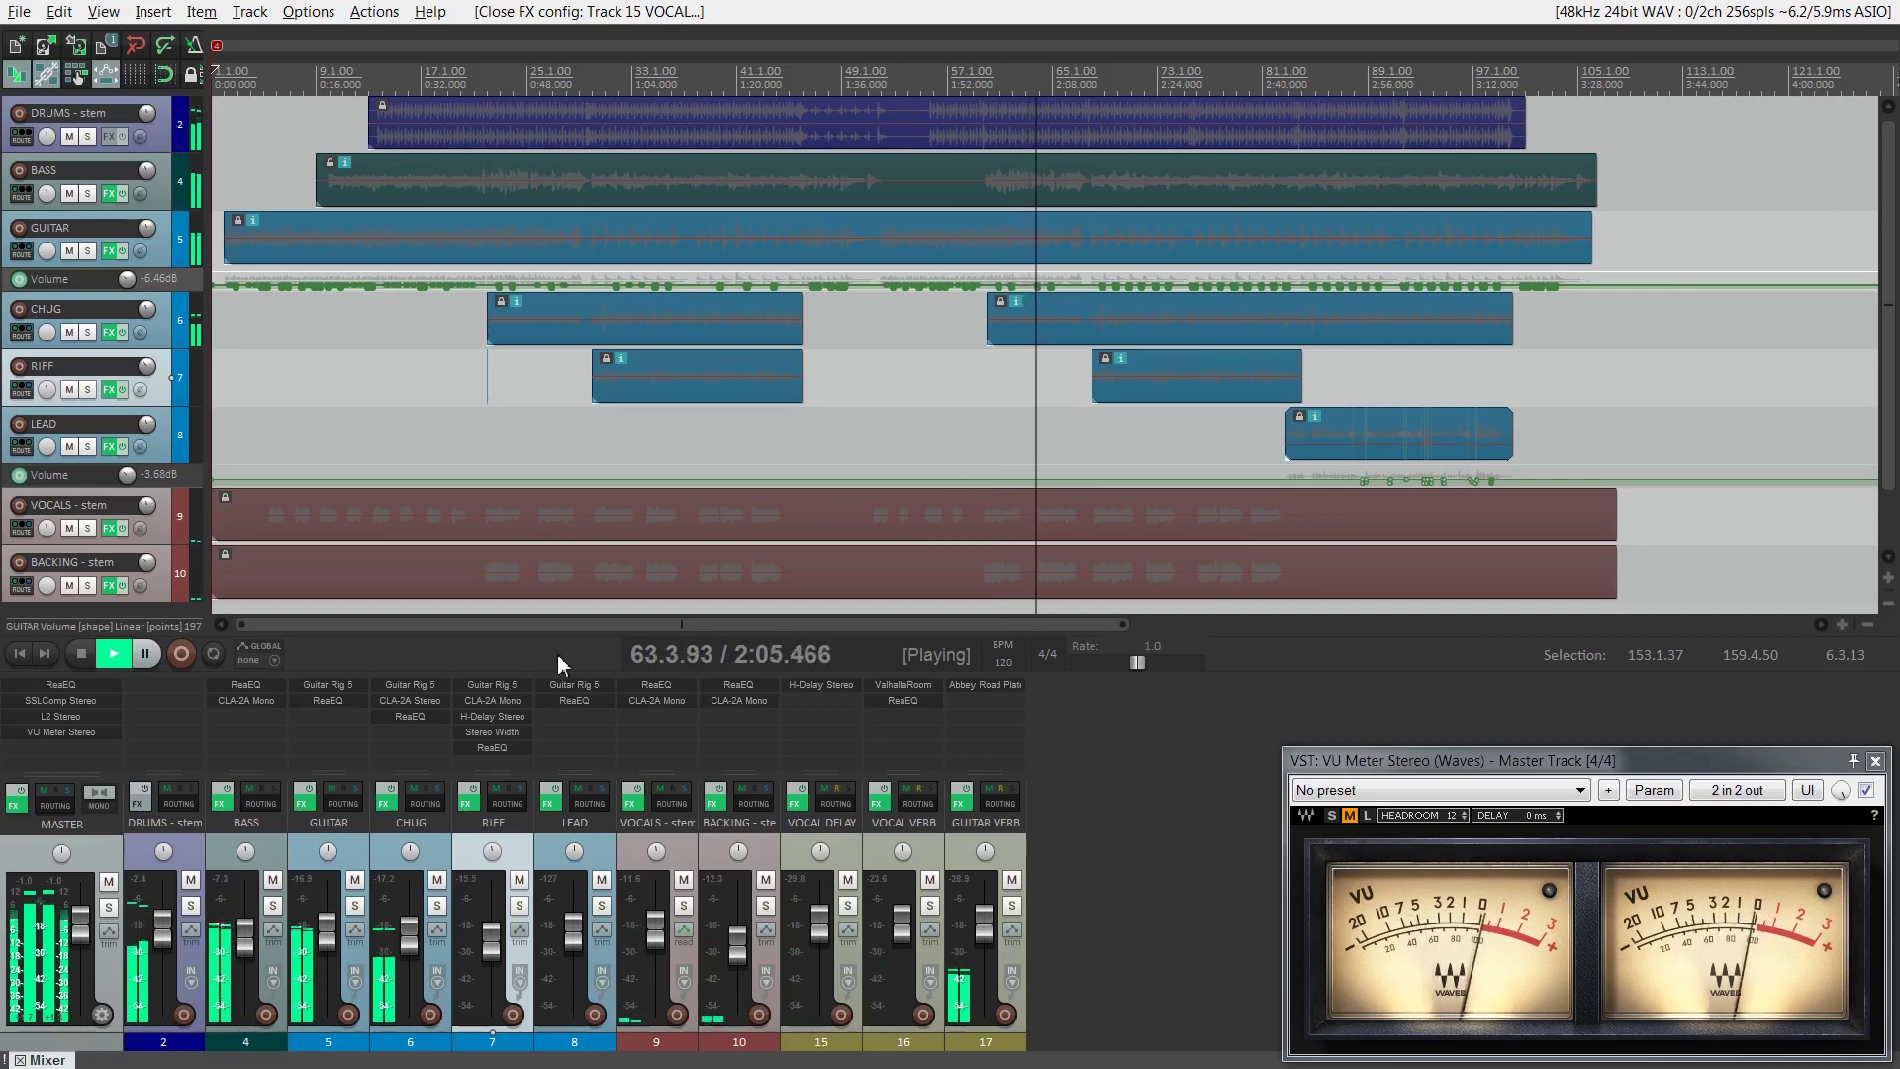
{"action": "left_click", "coordinate": [89, 686]}
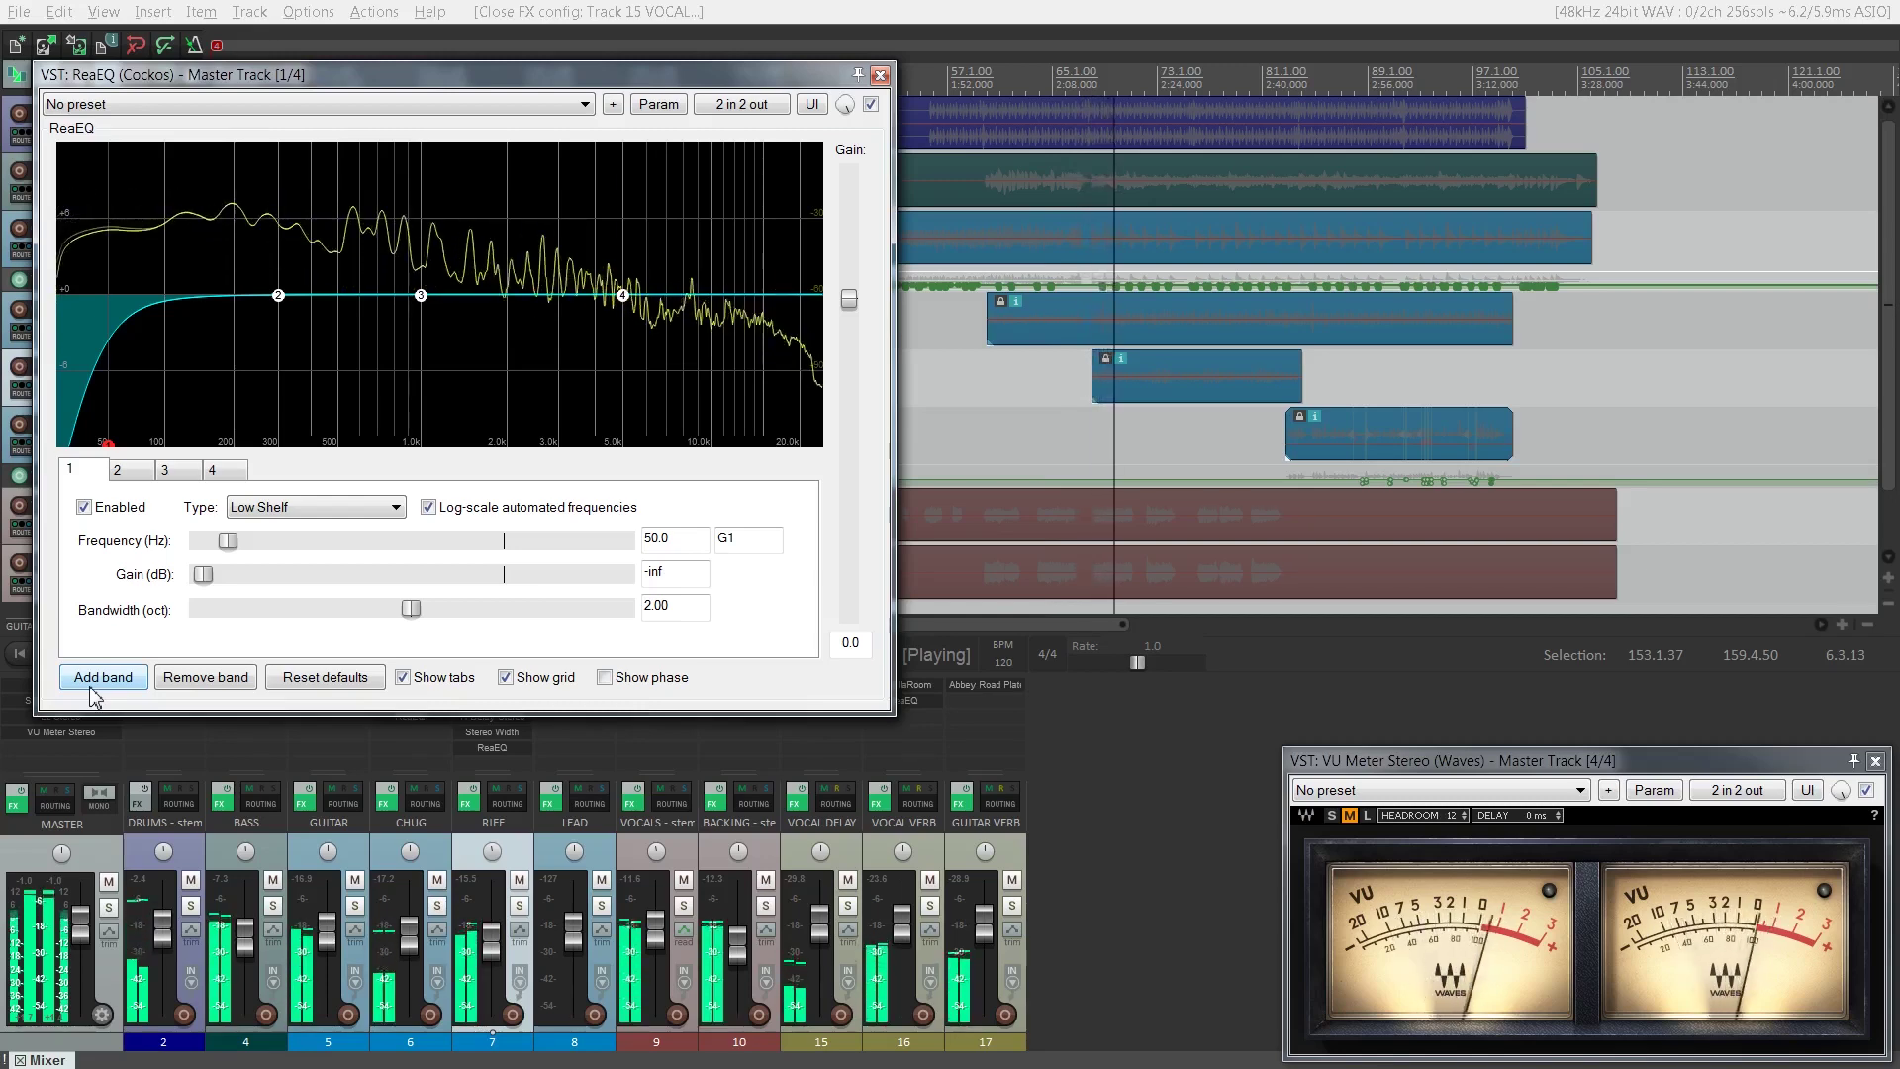
Swap master ReaEQ for a look at SSLComp, then show master L2 and CHUG's CLA-2A
{"action": "left_click", "coordinate": [880, 76]}
{"action": "left_click", "coordinate": [92, 702]}
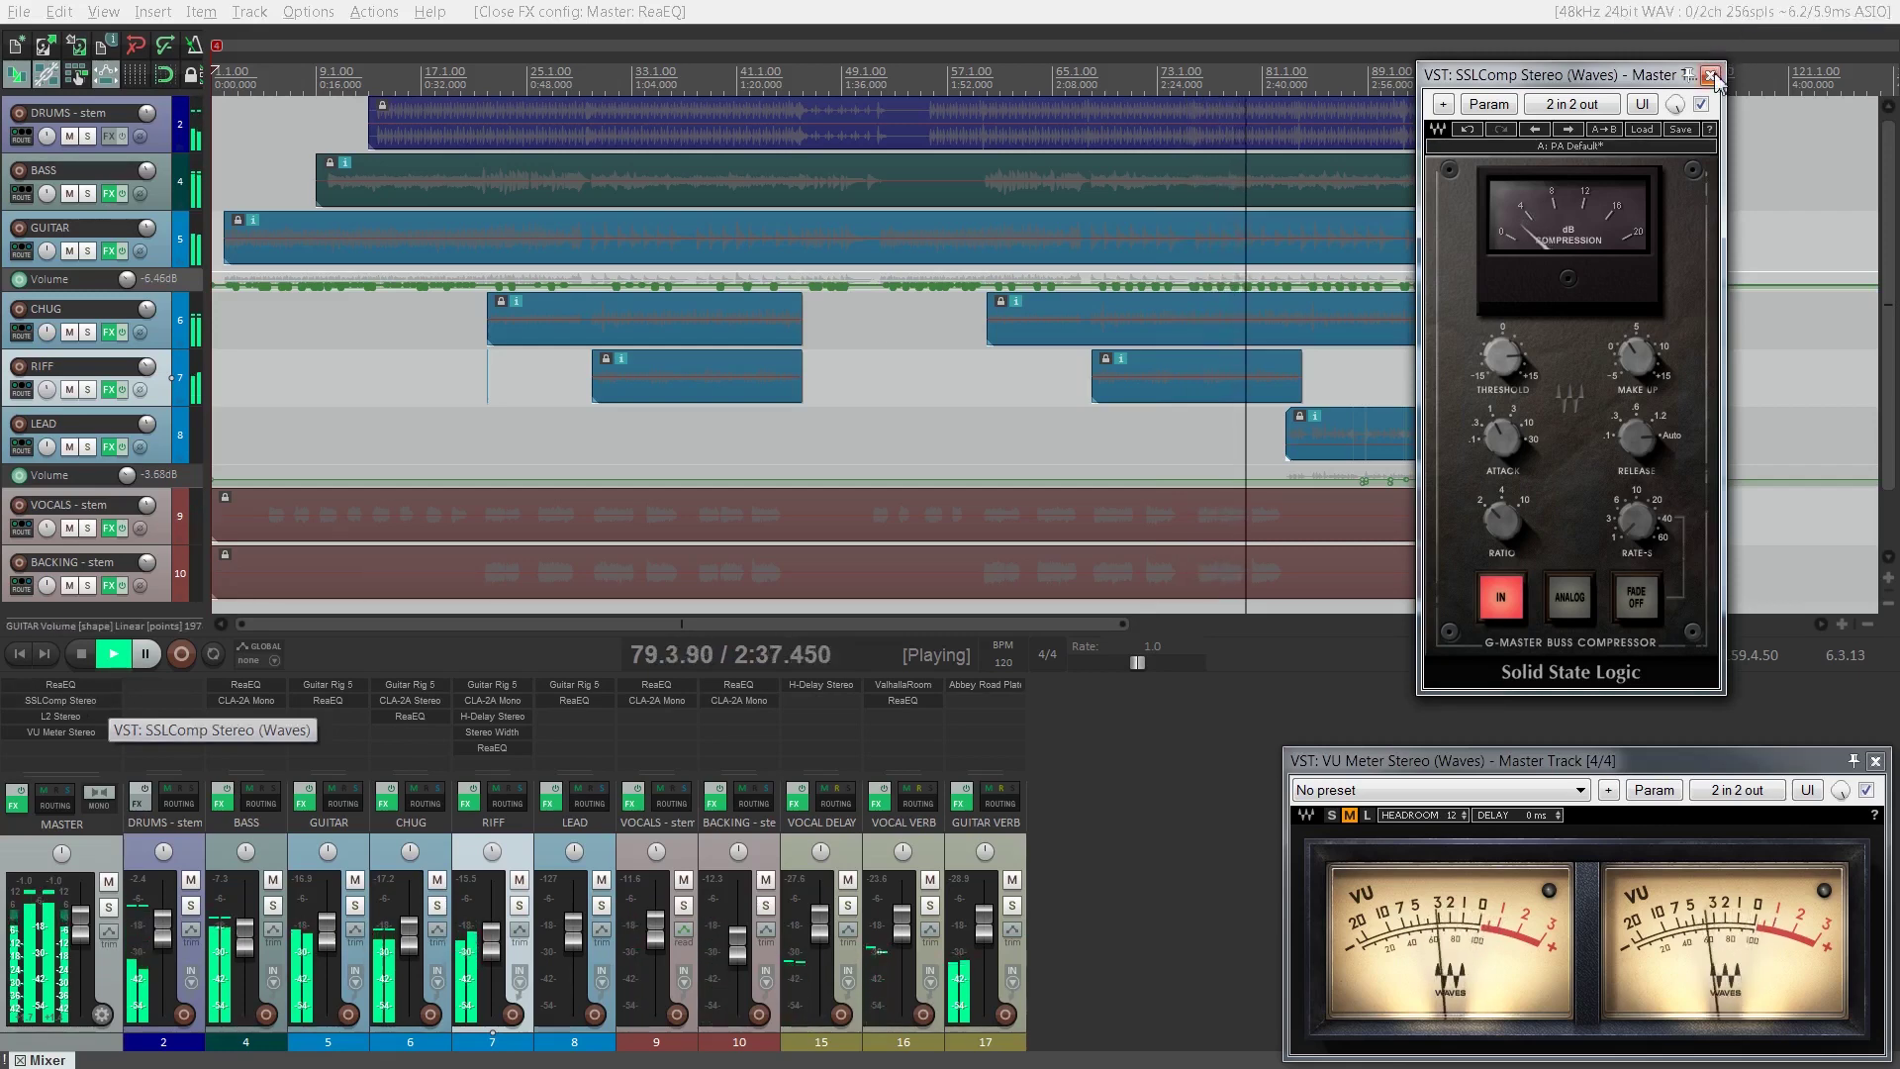
{"action": "left_click", "coordinate": [55, 699]}
{"action": "left_click", "coordinate": [45, 715]}
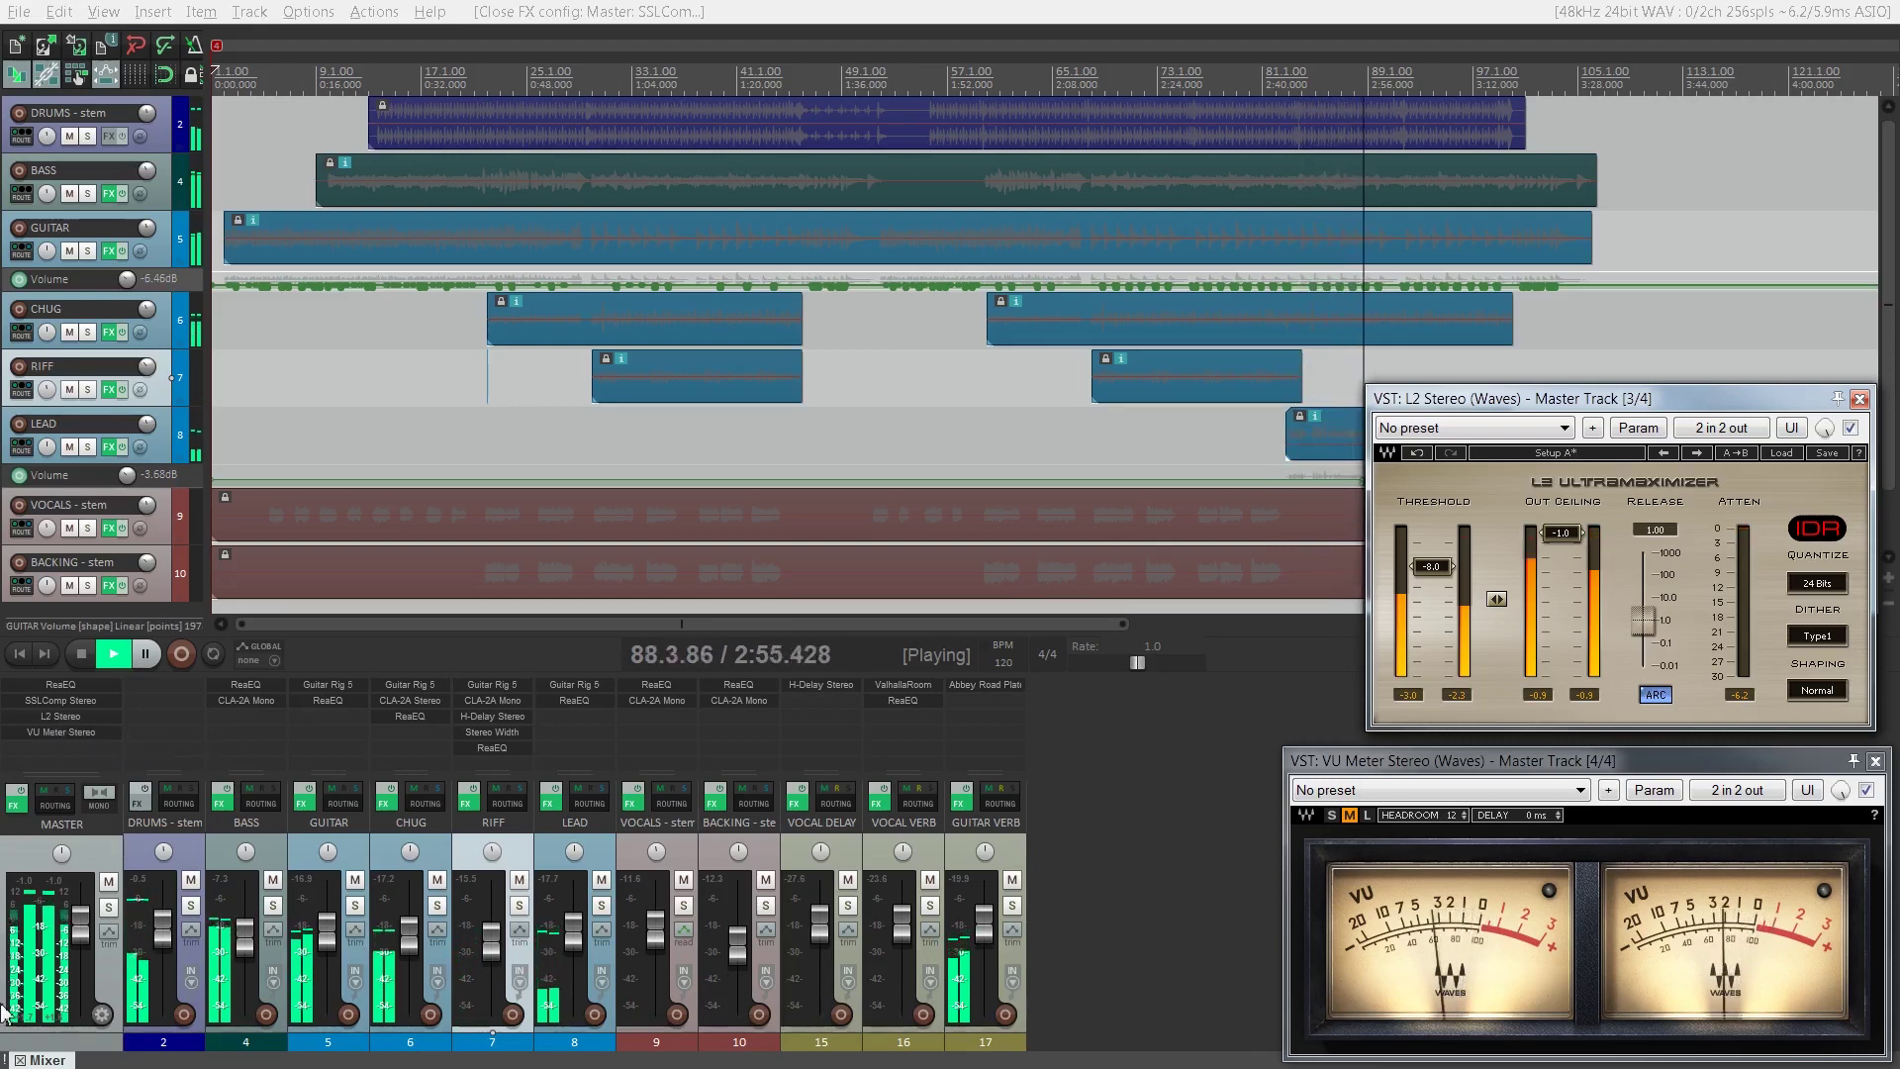
{"action": "left_click", "coordinate": [395, 704]}
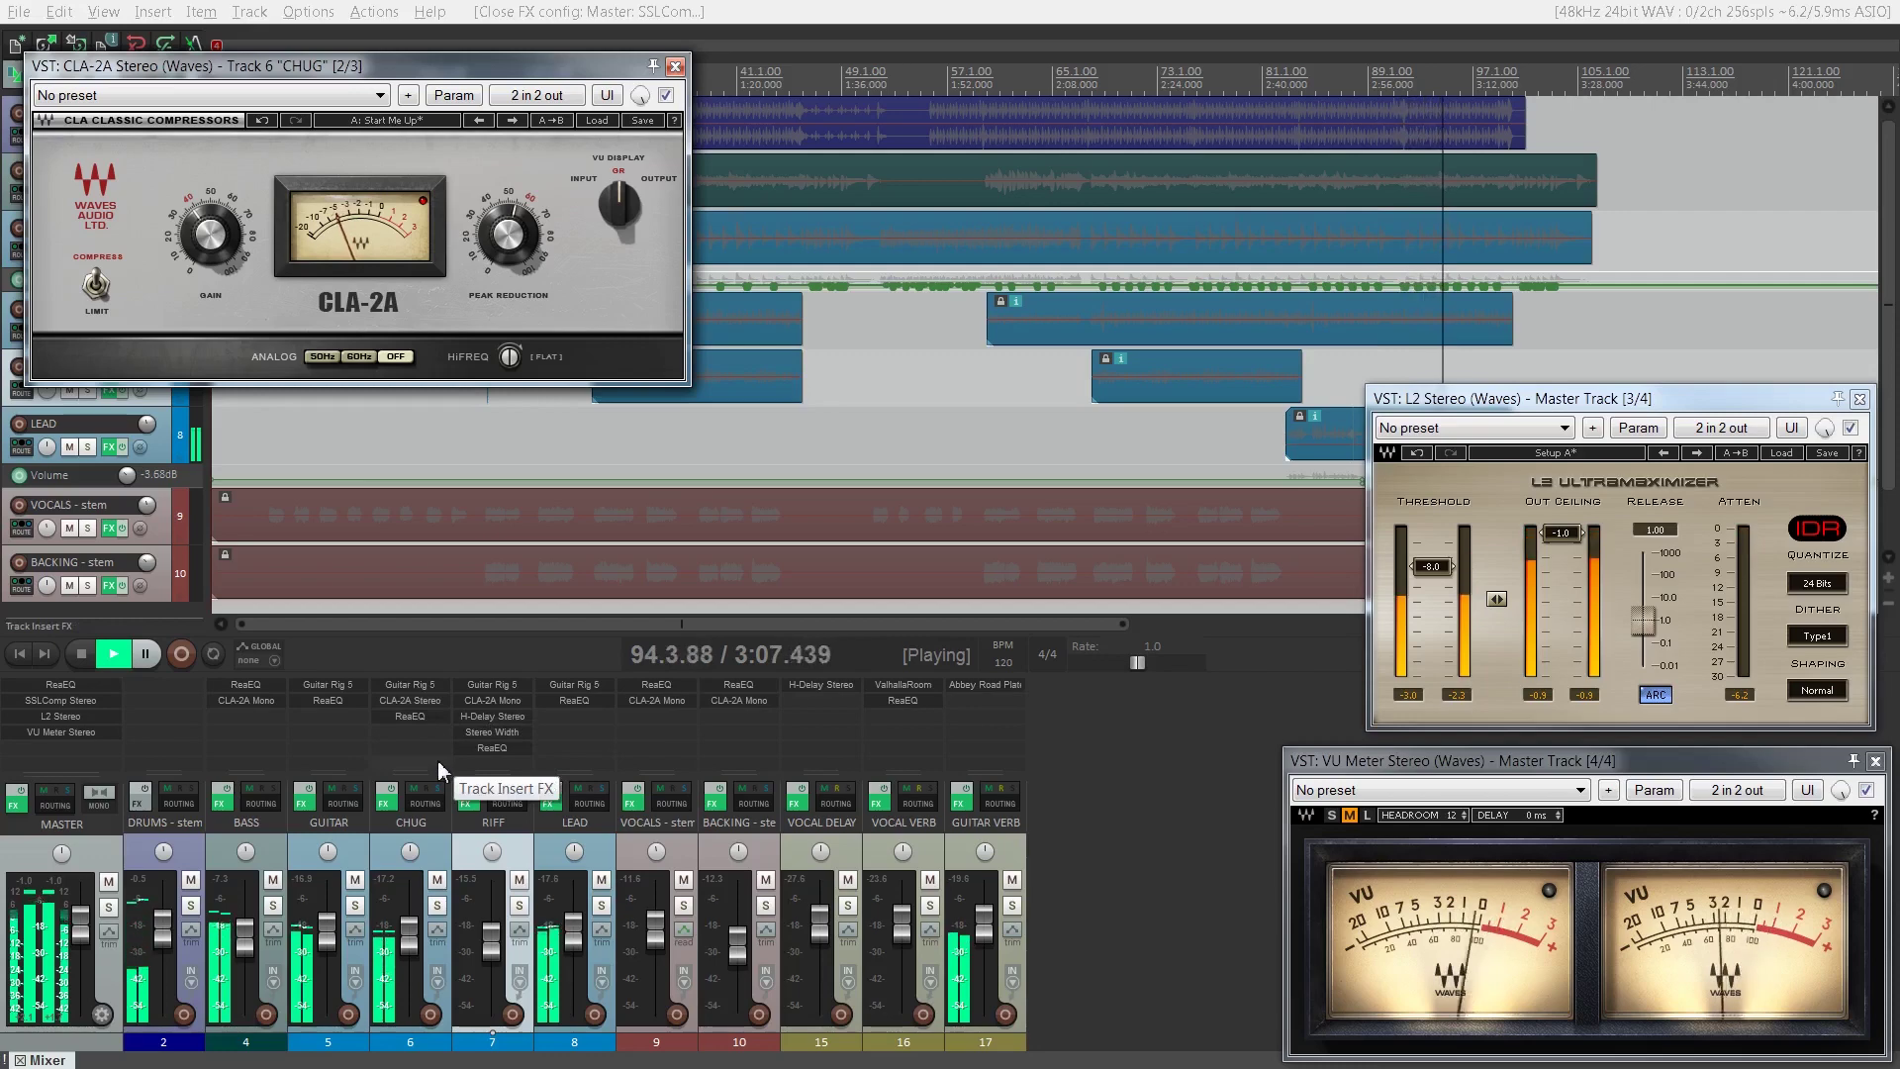
Briefly check the LEAD track's ReaEQ, then close it and the CHUG CLA-2A window
{"action": "left_click", "coordinate": [550, 697]}
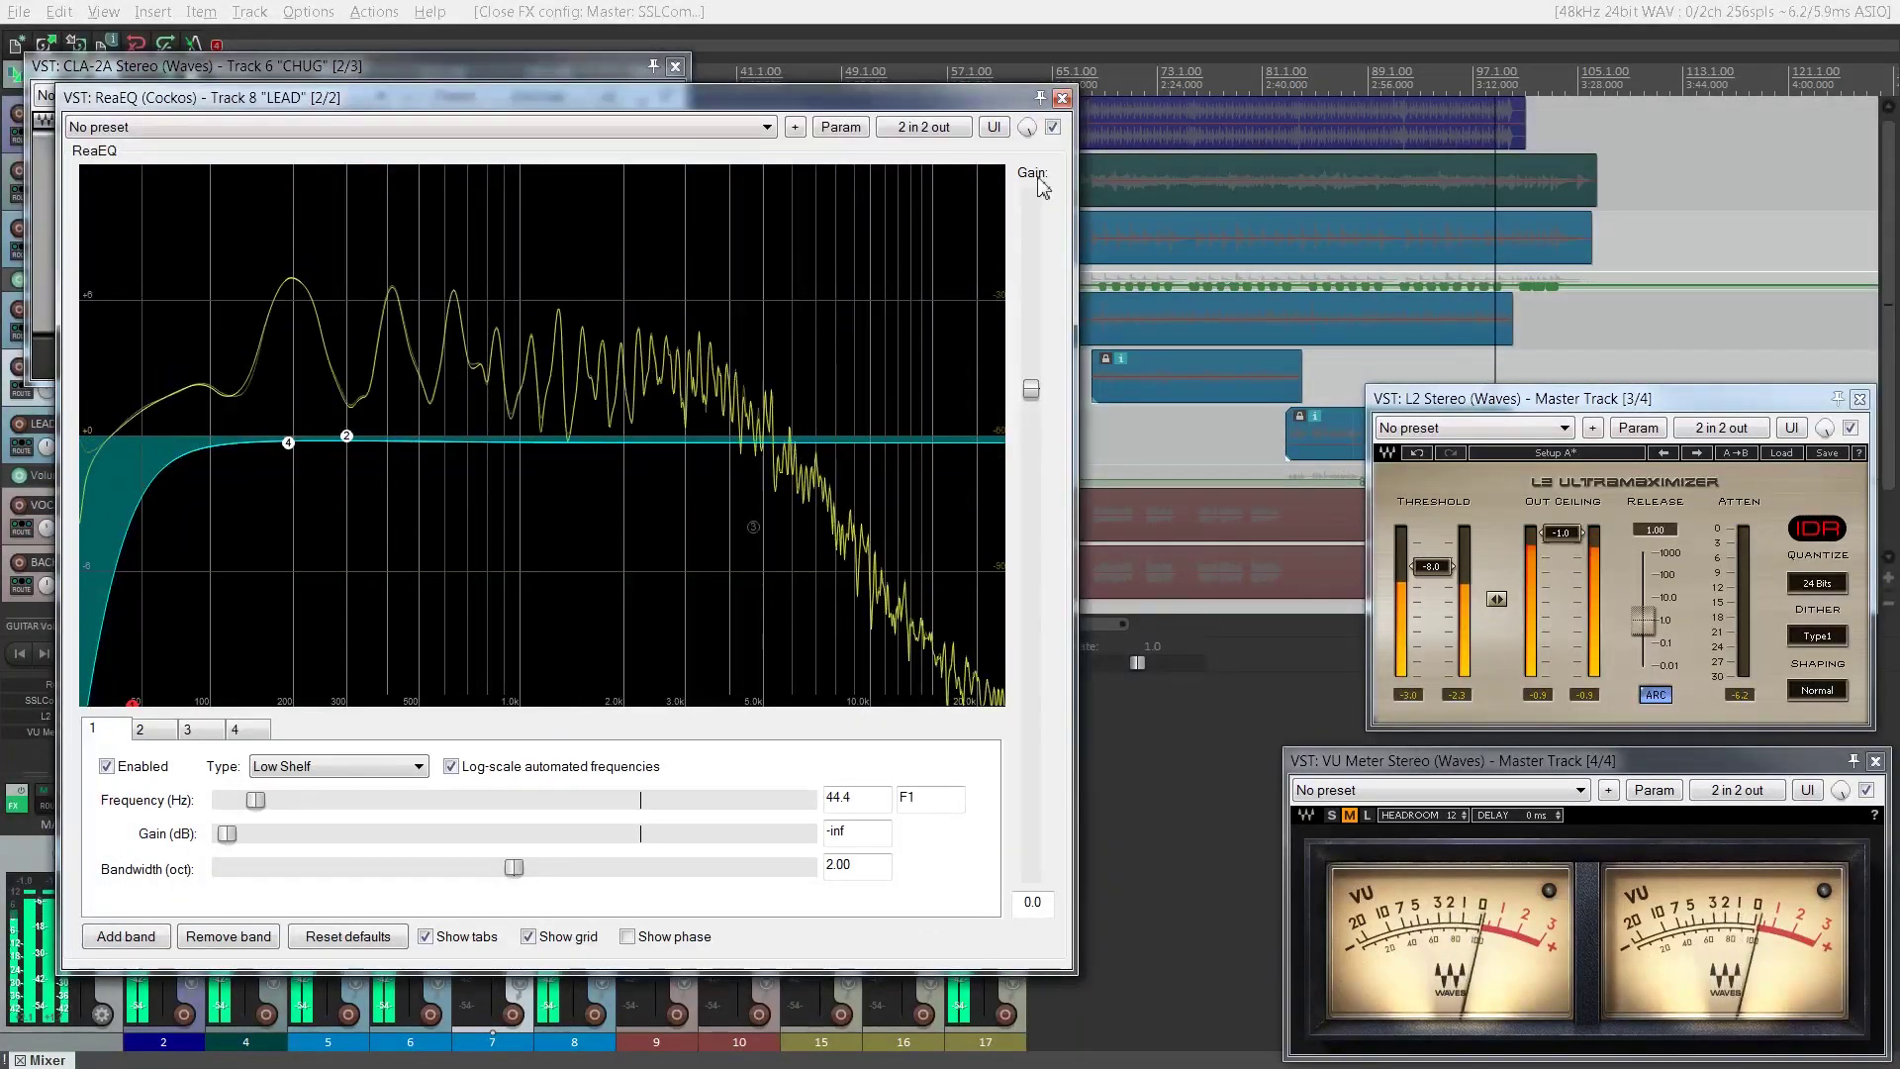
{"action": "left_click", "coordinate": [1062, 97]}
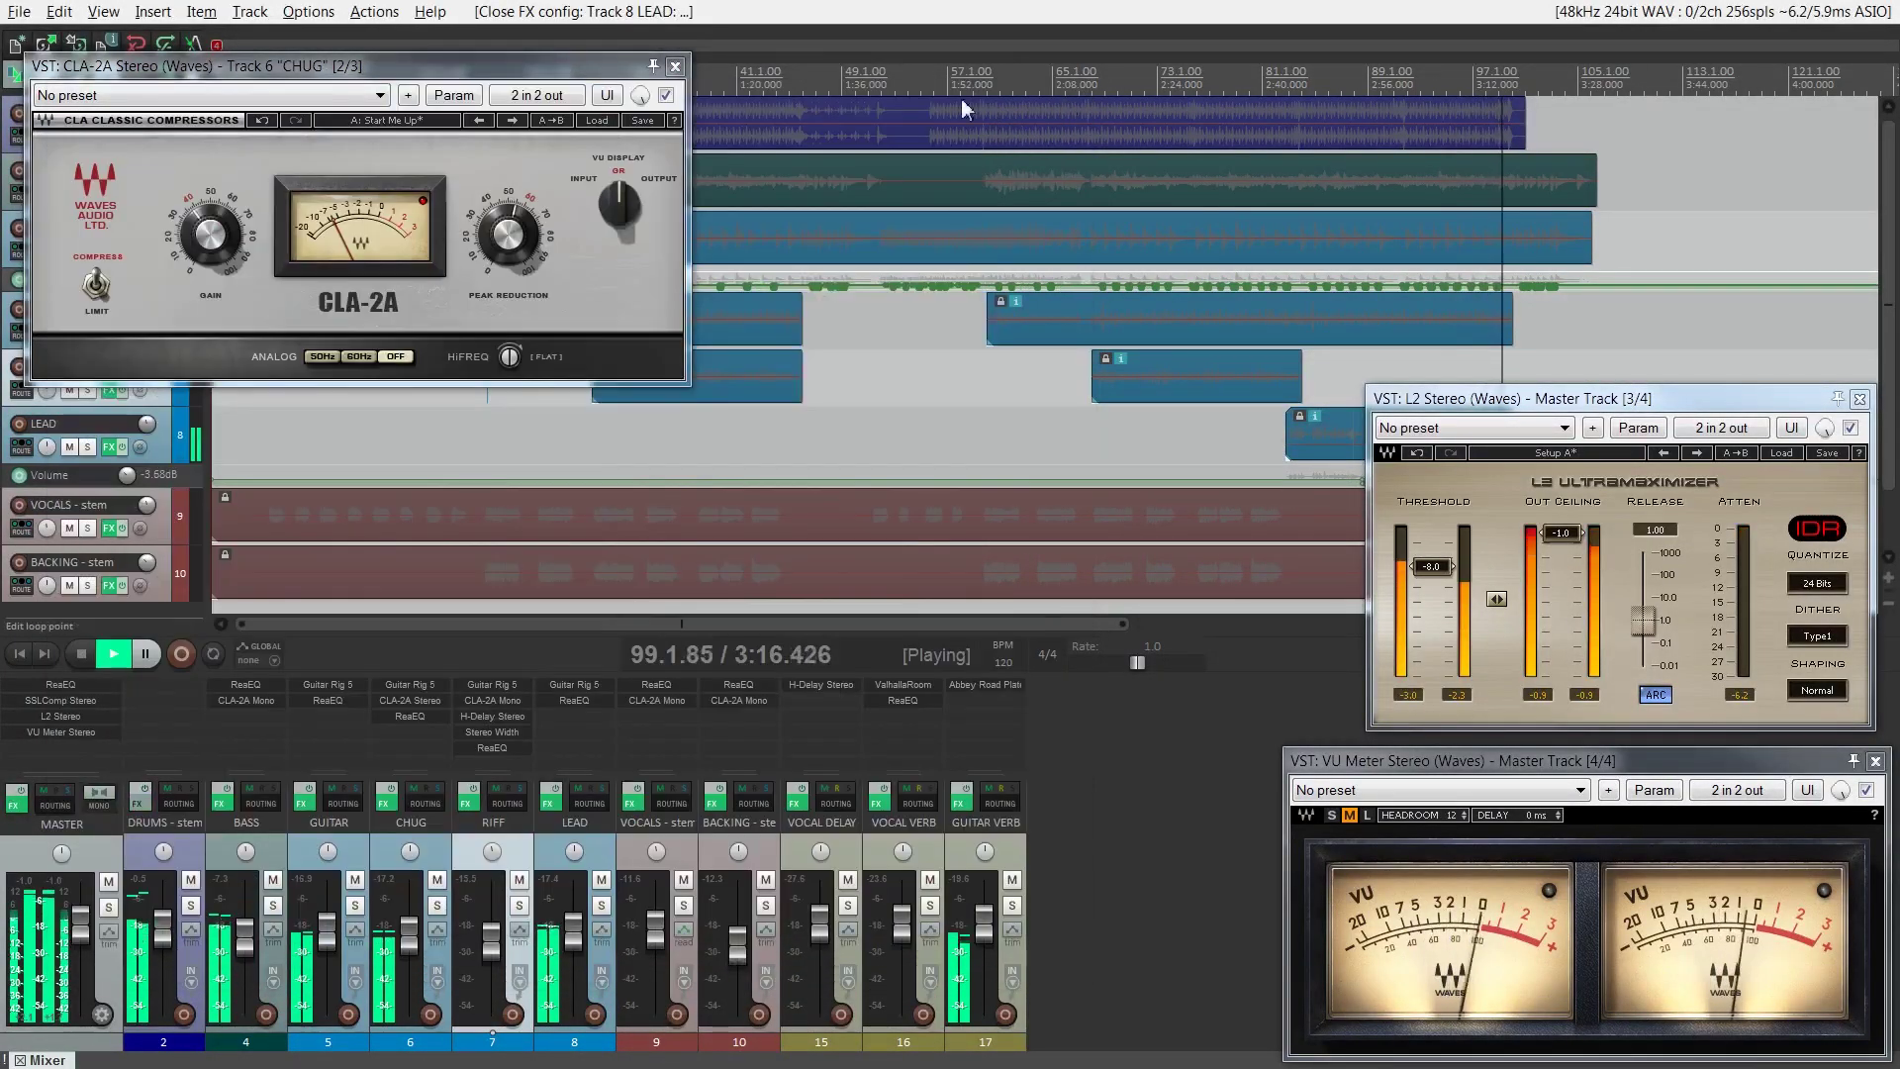
{"action": "left_click", "coordinate": [675, 66]}
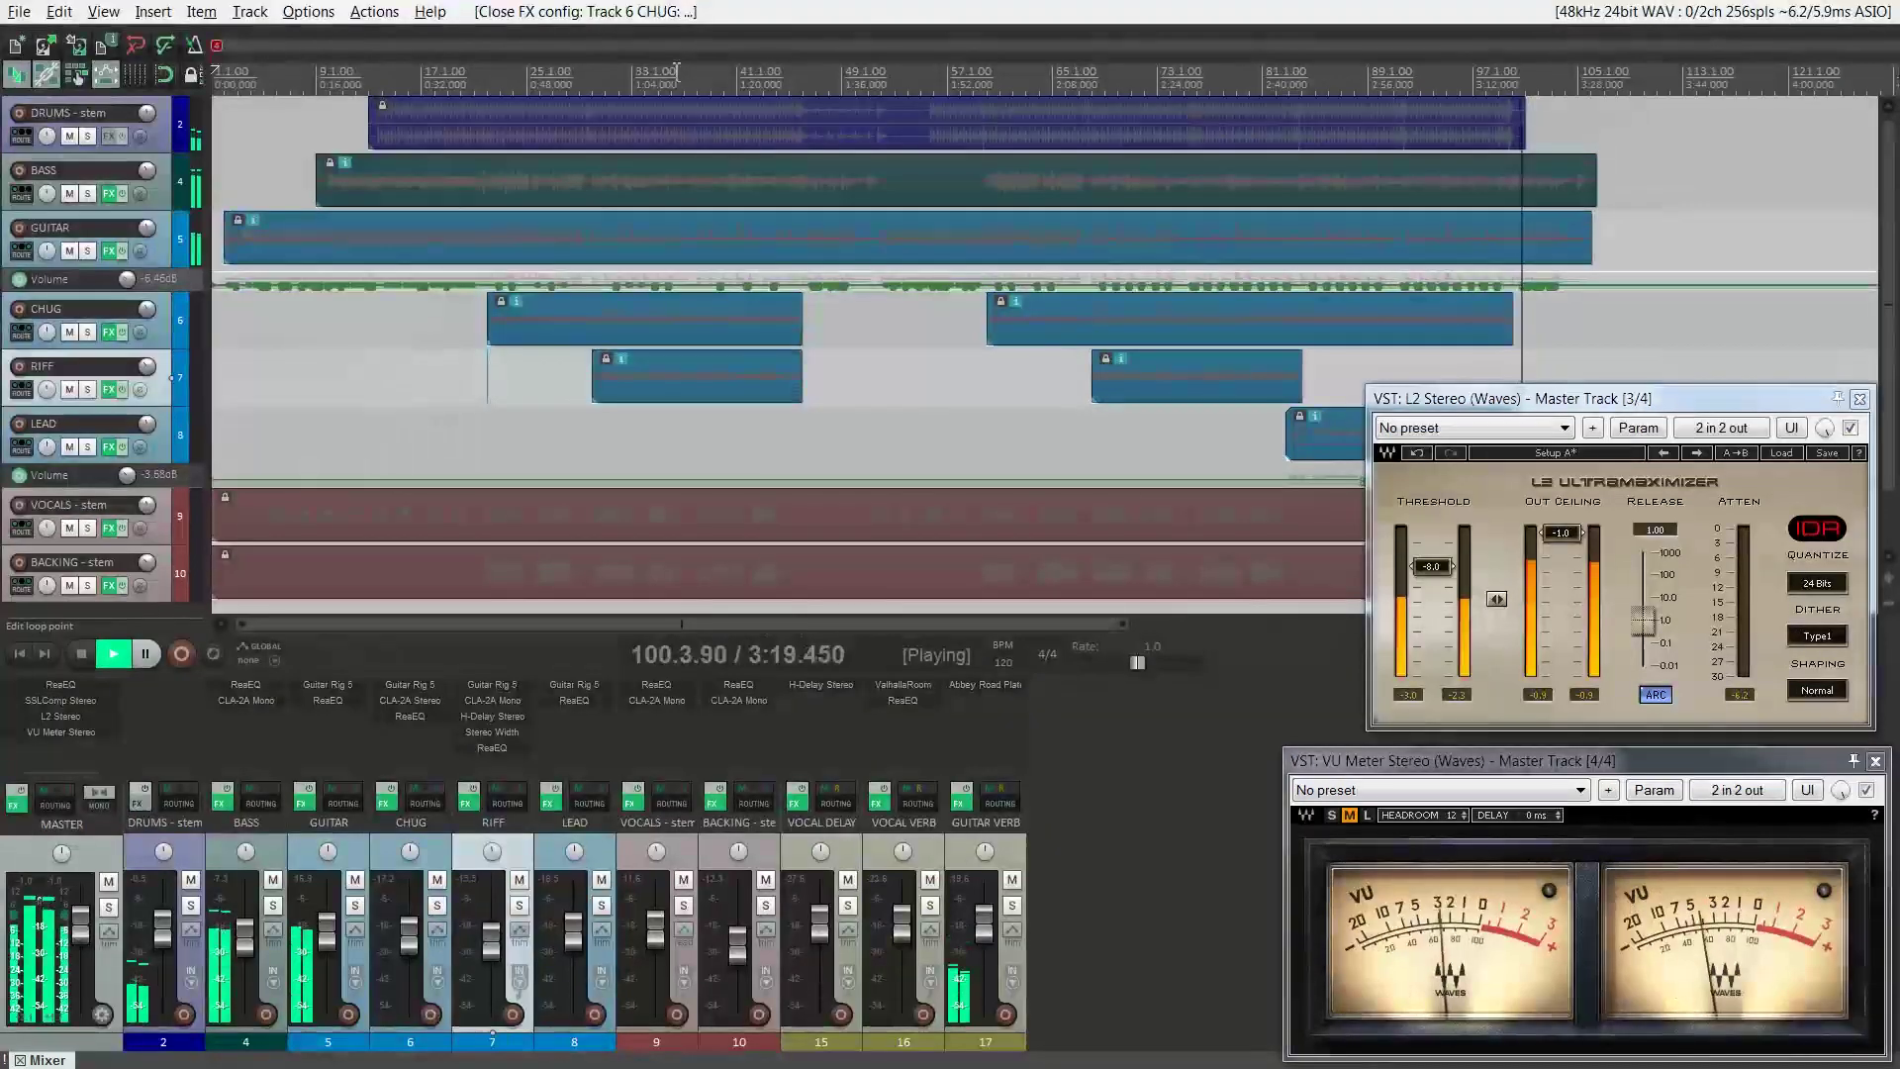
{"action": "scroll", "coordinate": [1239, 294], "scroll_direction": "up", "scroll_amount": 4}
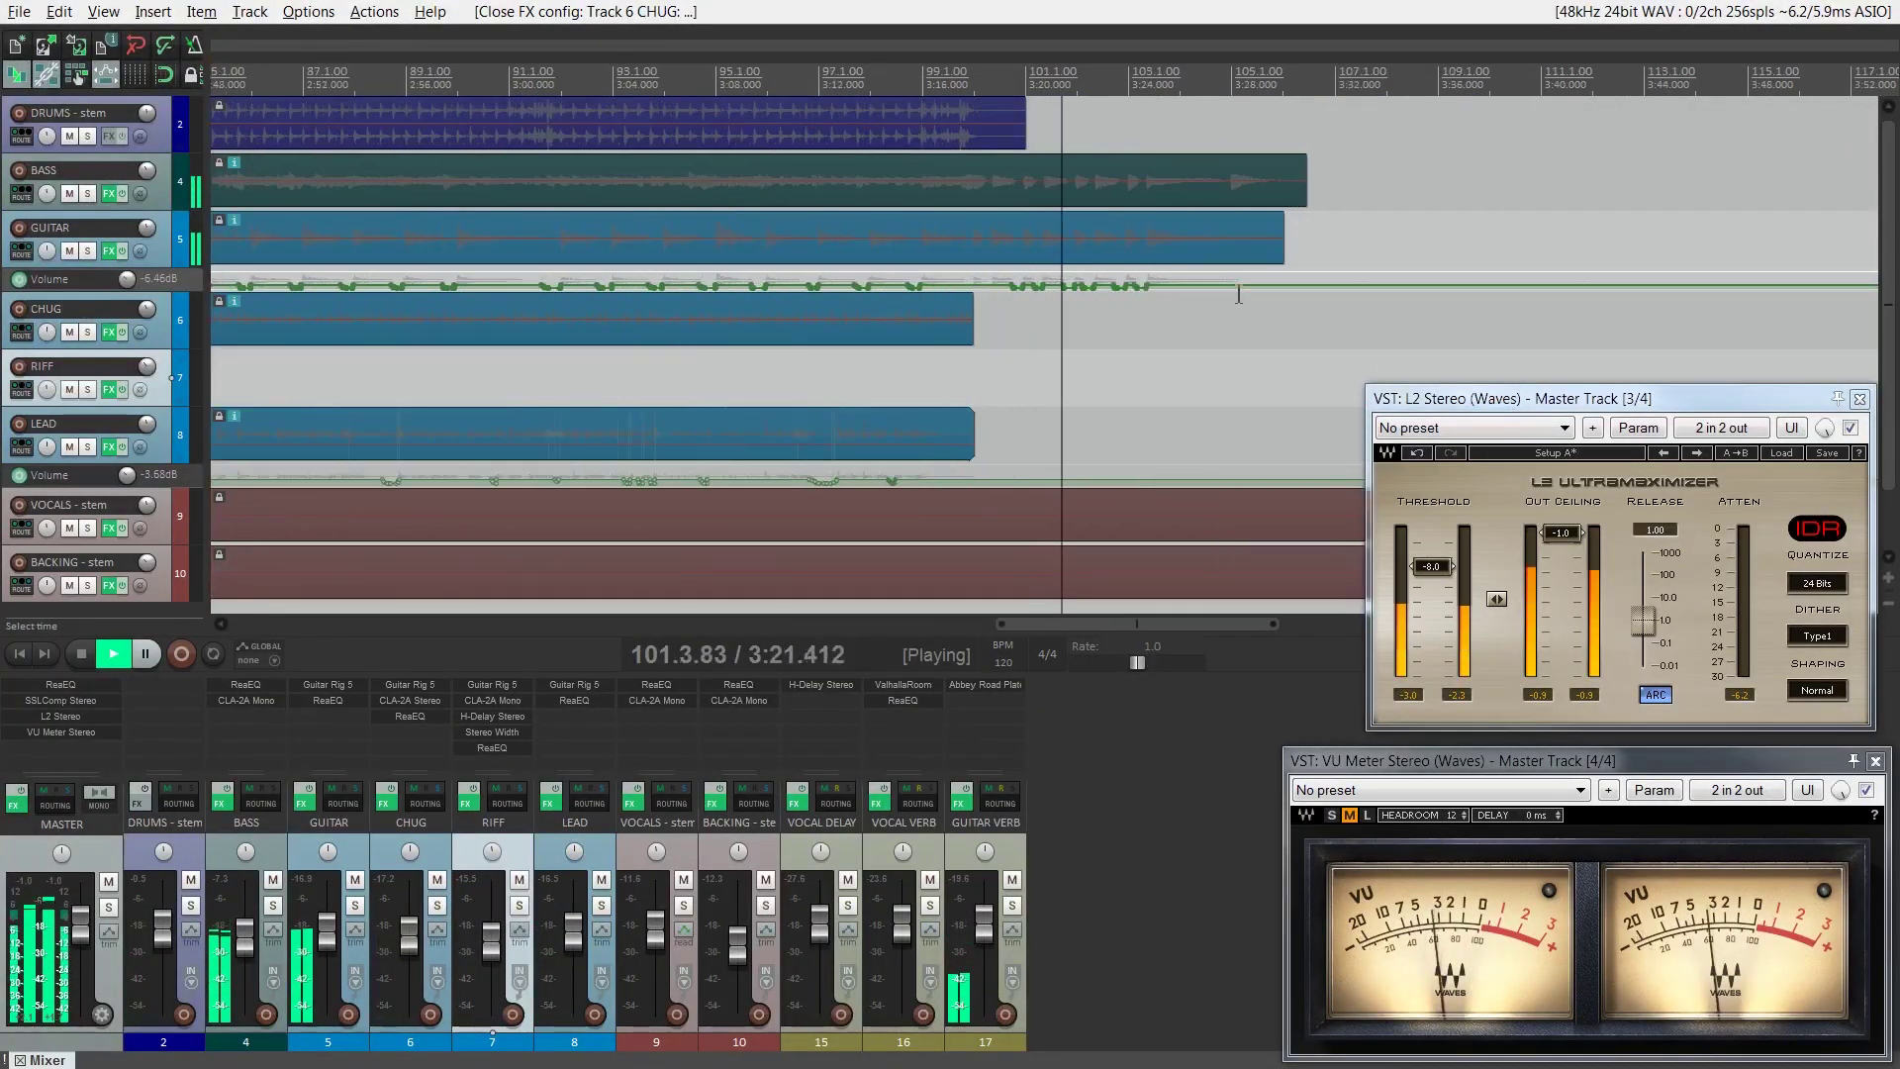